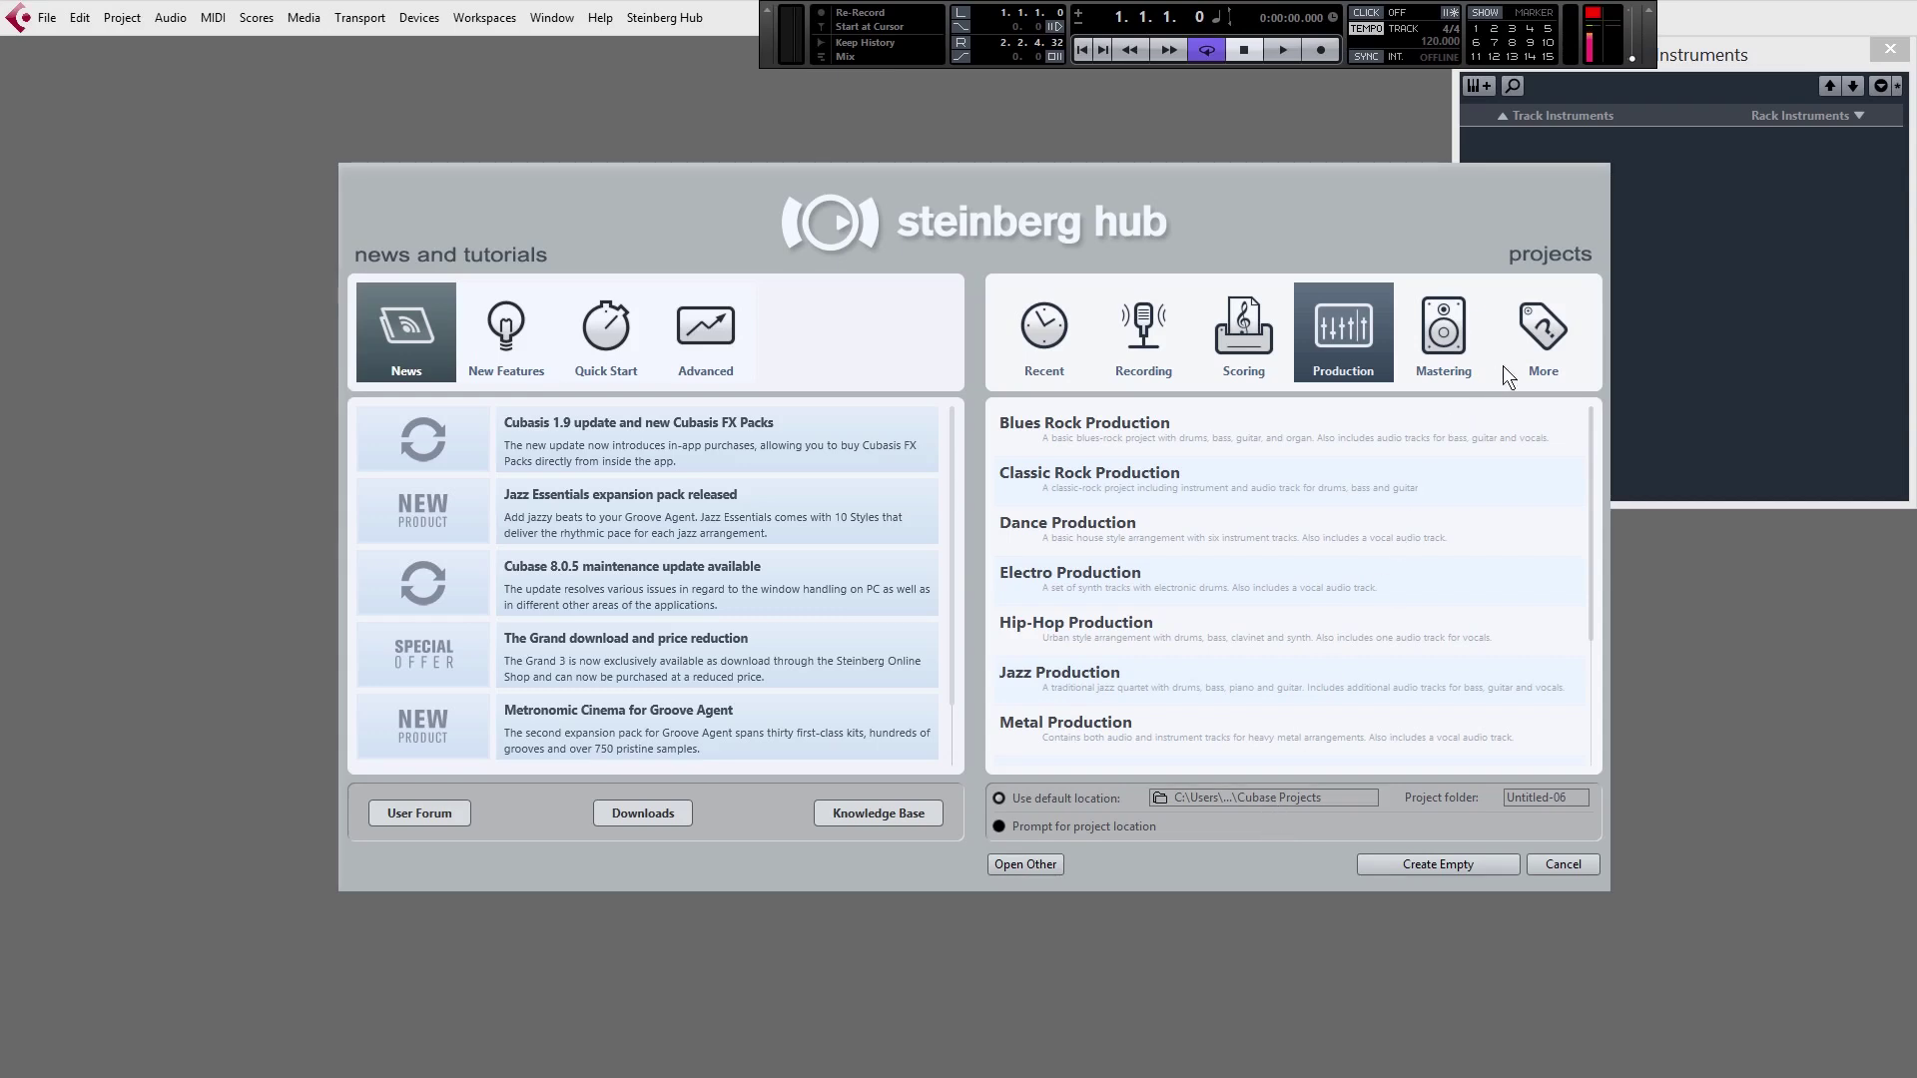
# Create an empty project from the More category and close the MixConsole and Pool windows
pyautogui.click(1553, 338)
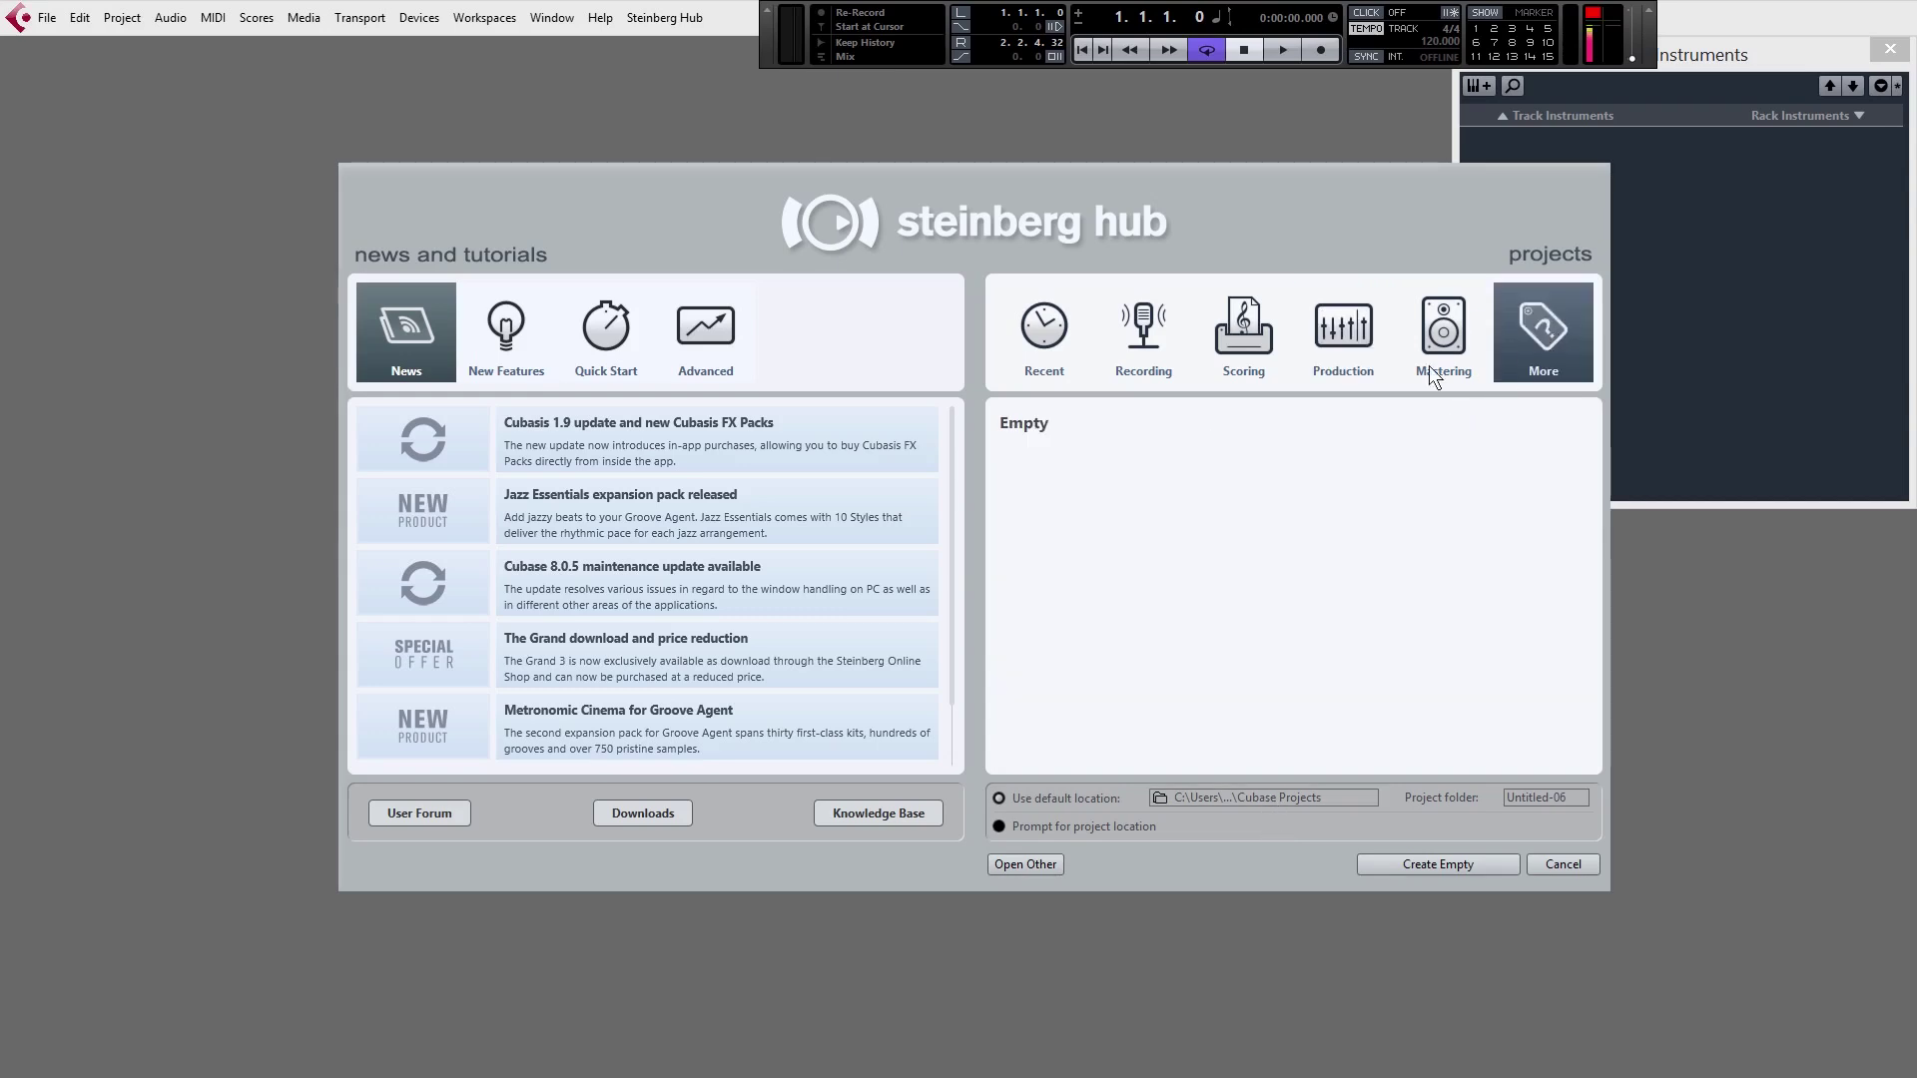
pyautogui.click(1105, 420)
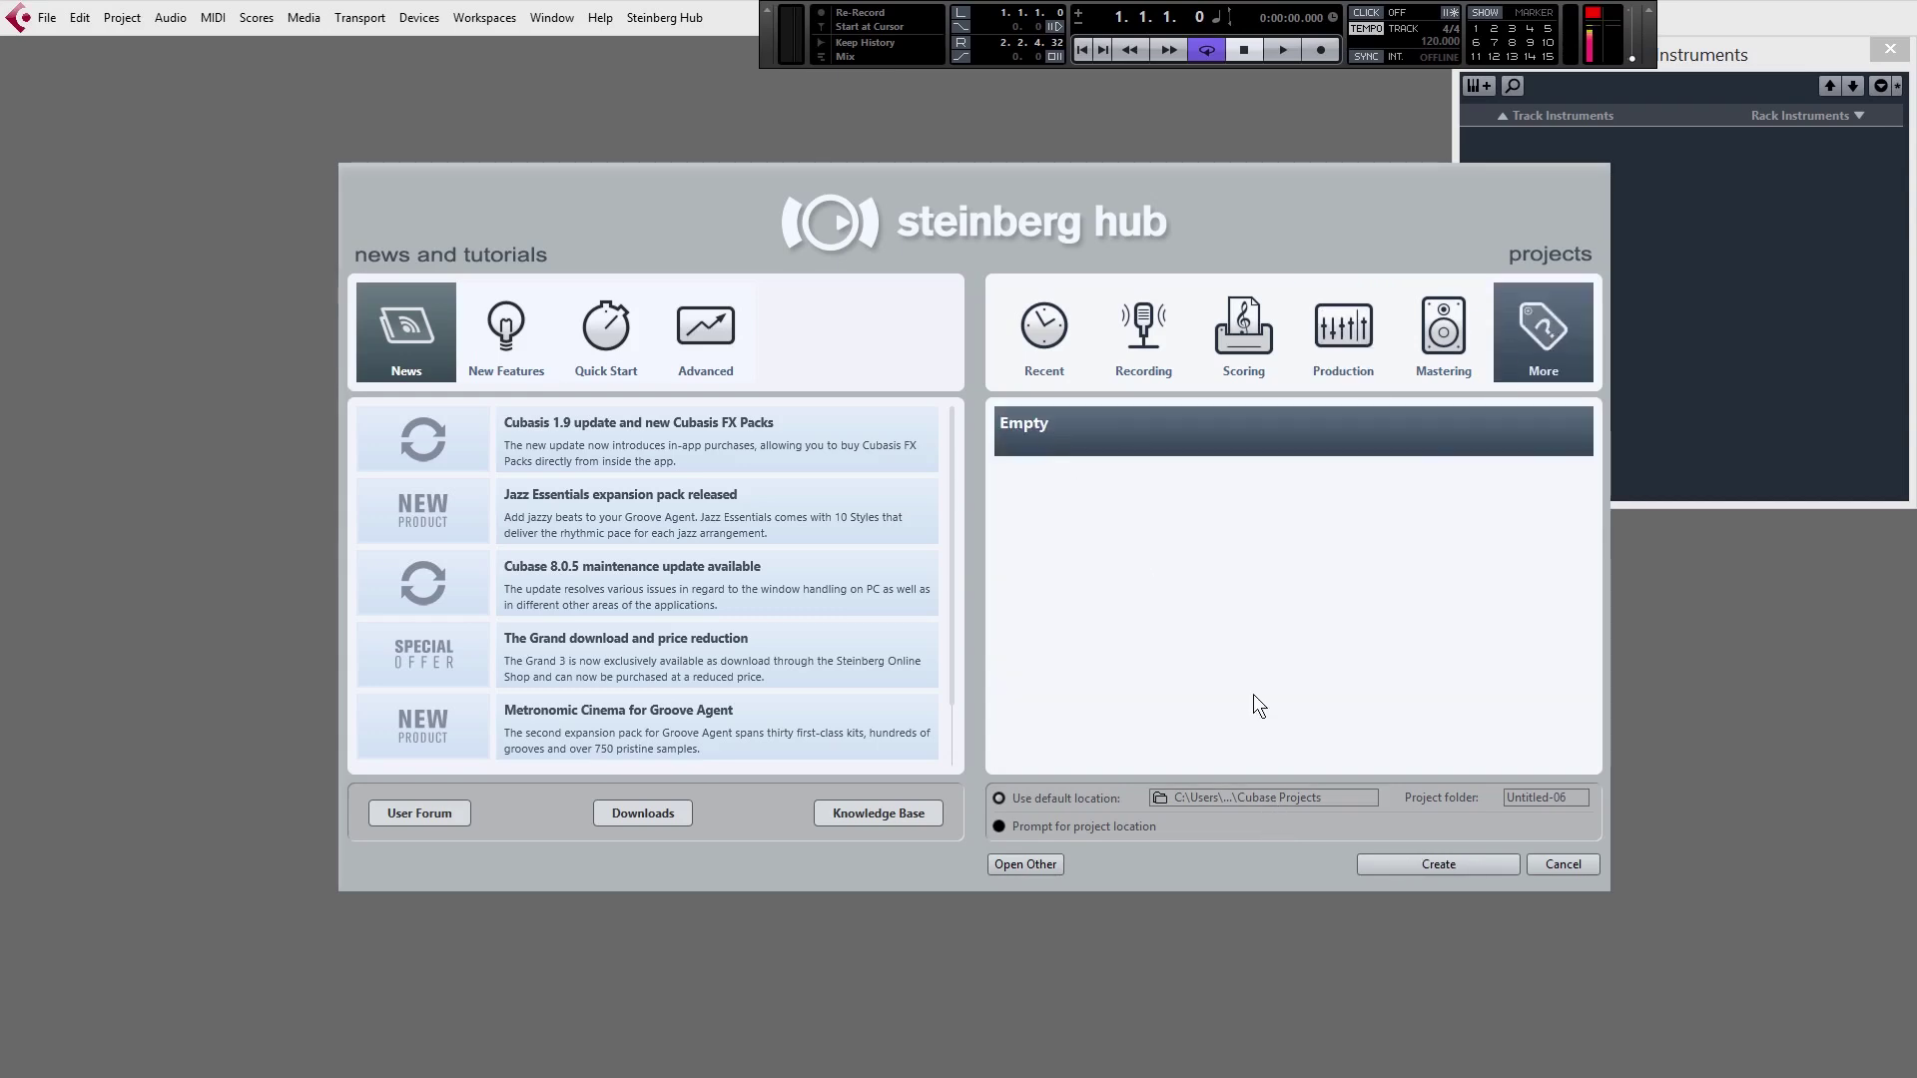
pyautogui.click(1445, 864)
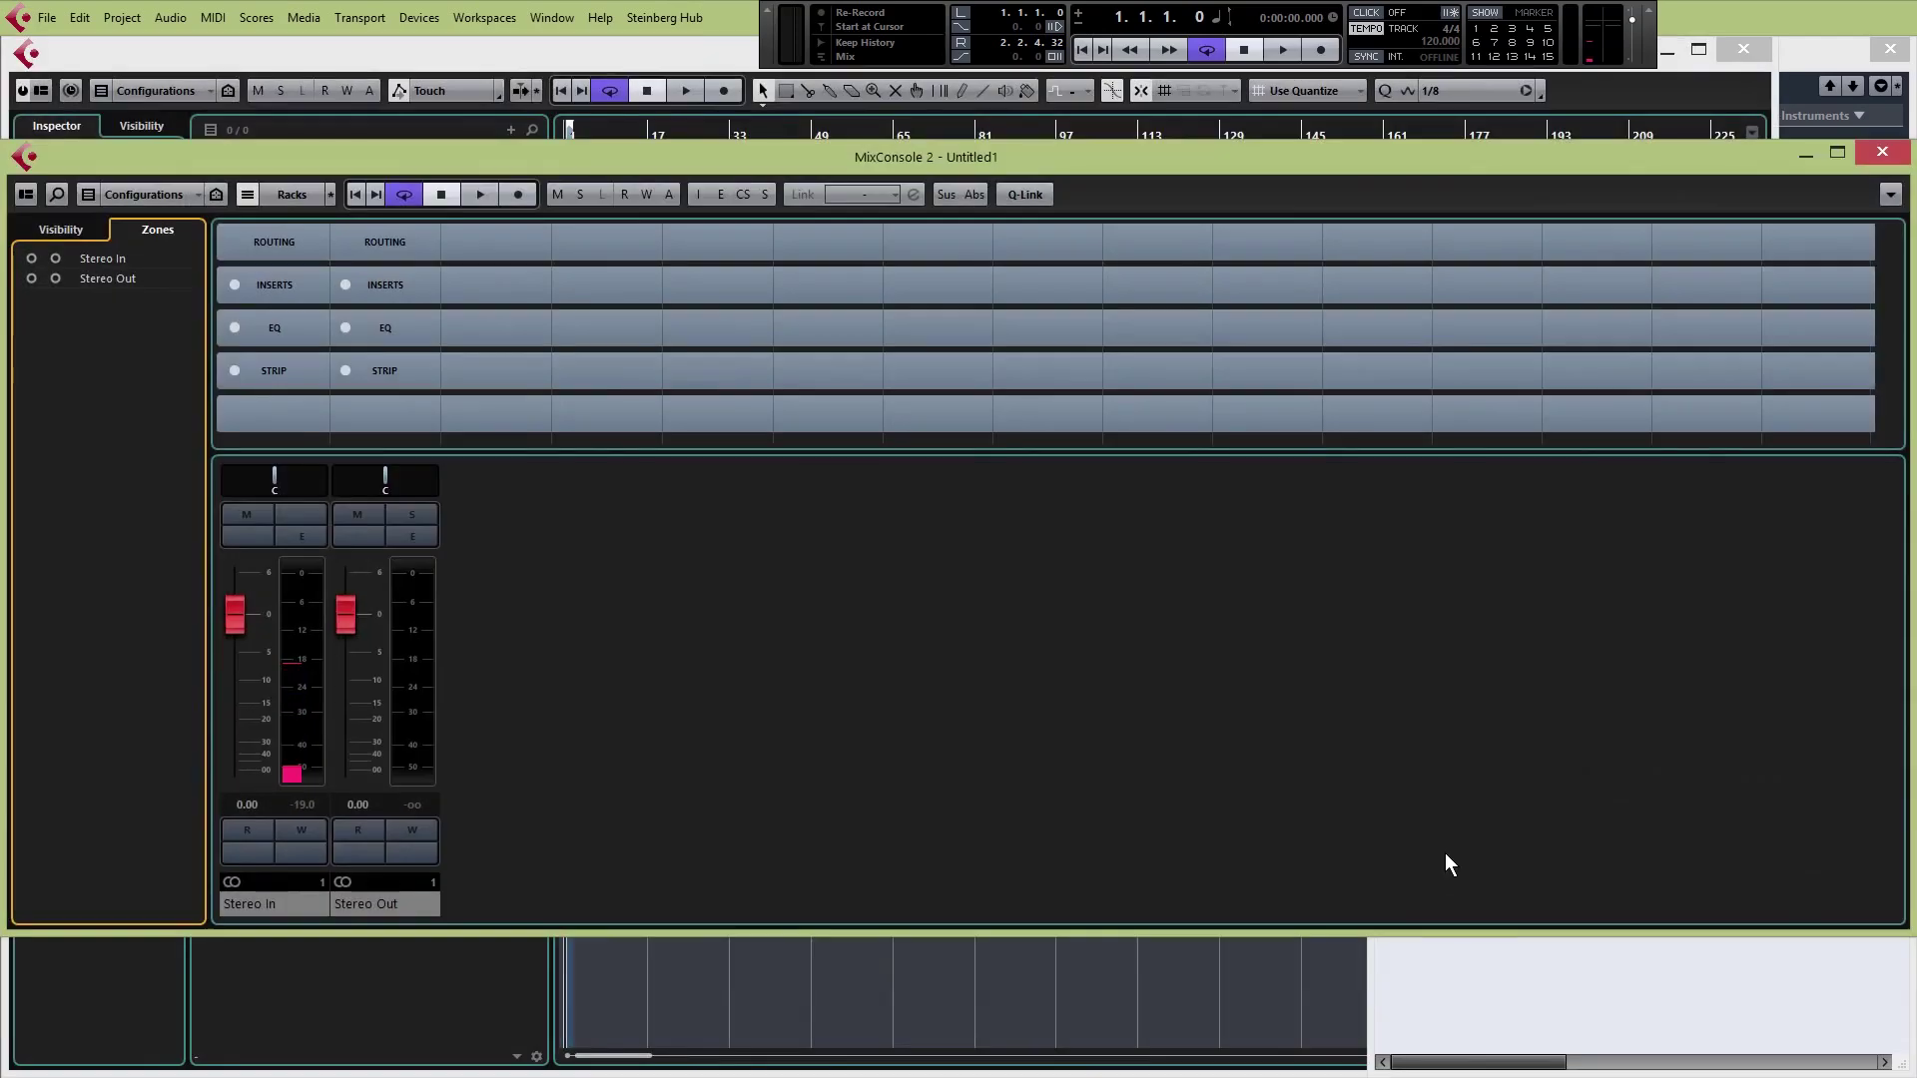
pyautogui.click(1863, 152)
pyautogui.click(1880, 770)
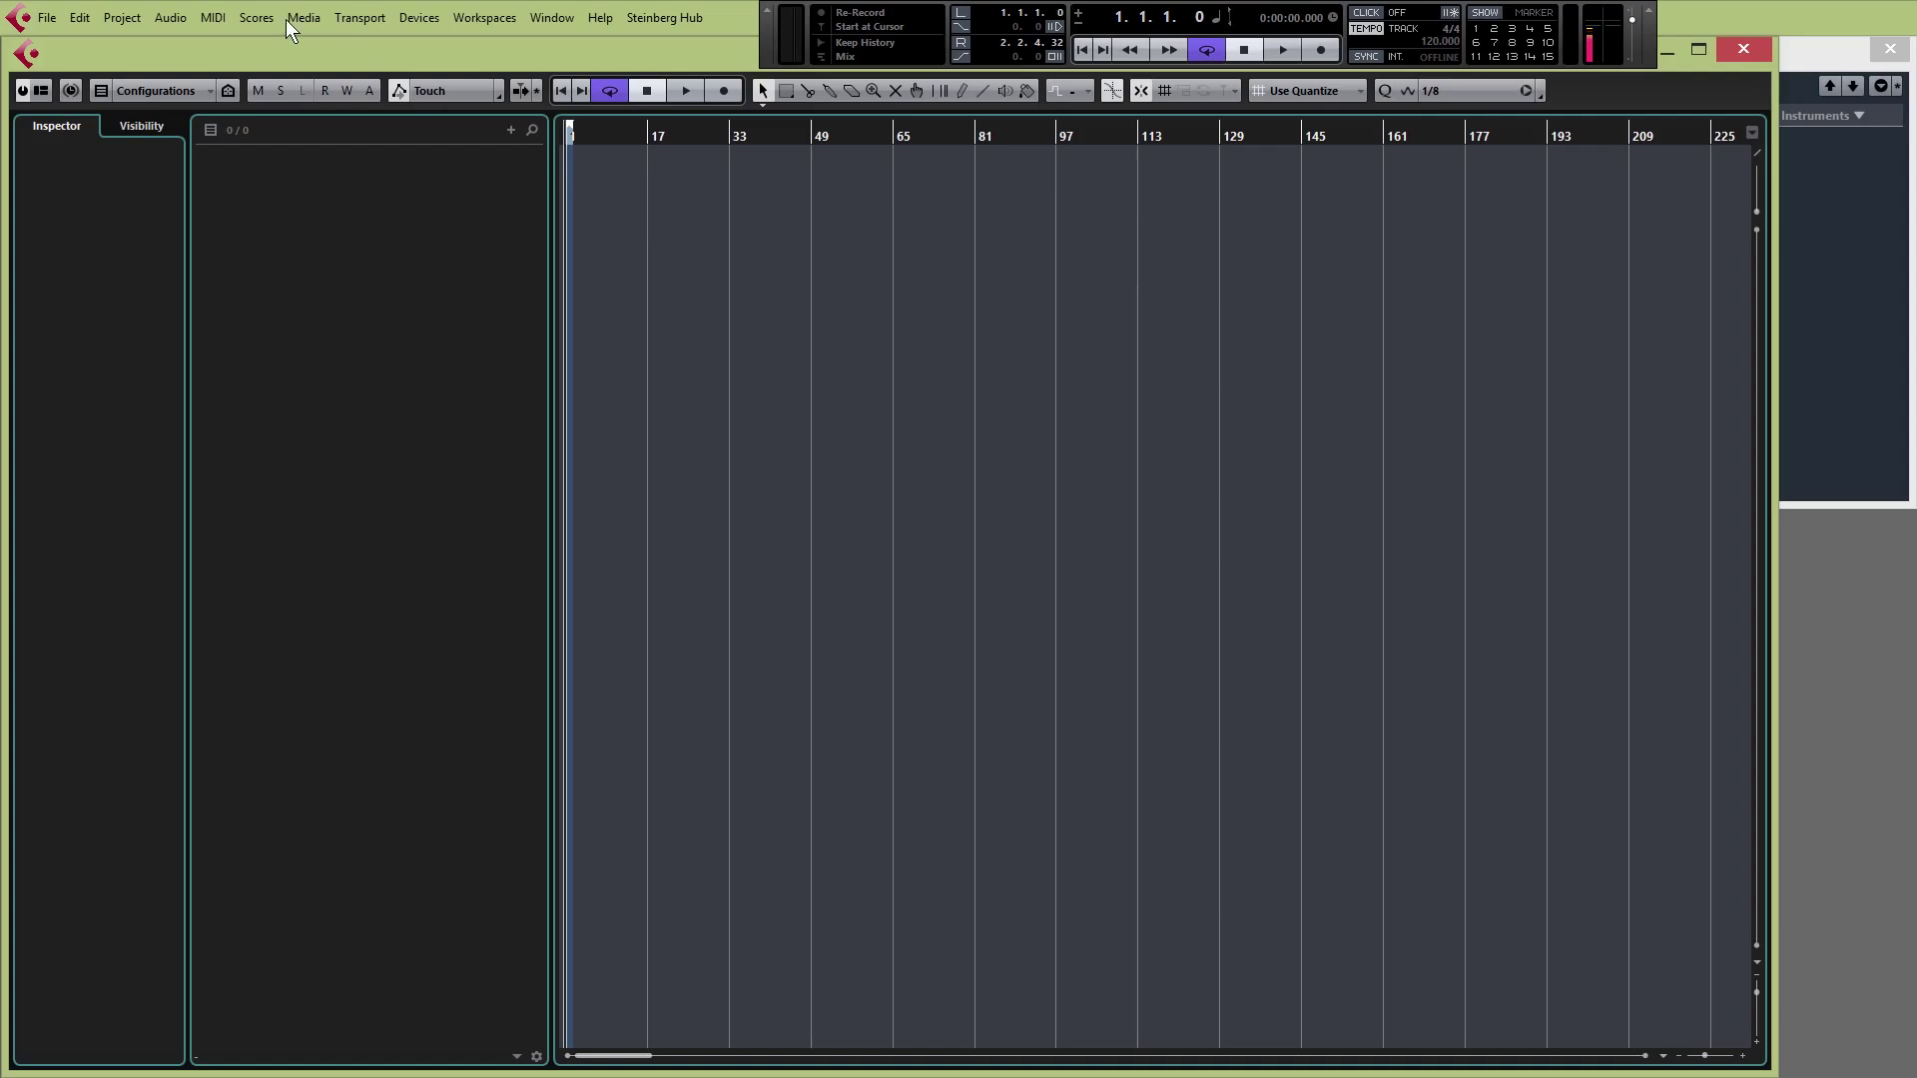
# Check the available ASIO drivers in Device Setup, keep ASIO Fireface USB, and confirm the dialog
pyautogui.click(425, 18)
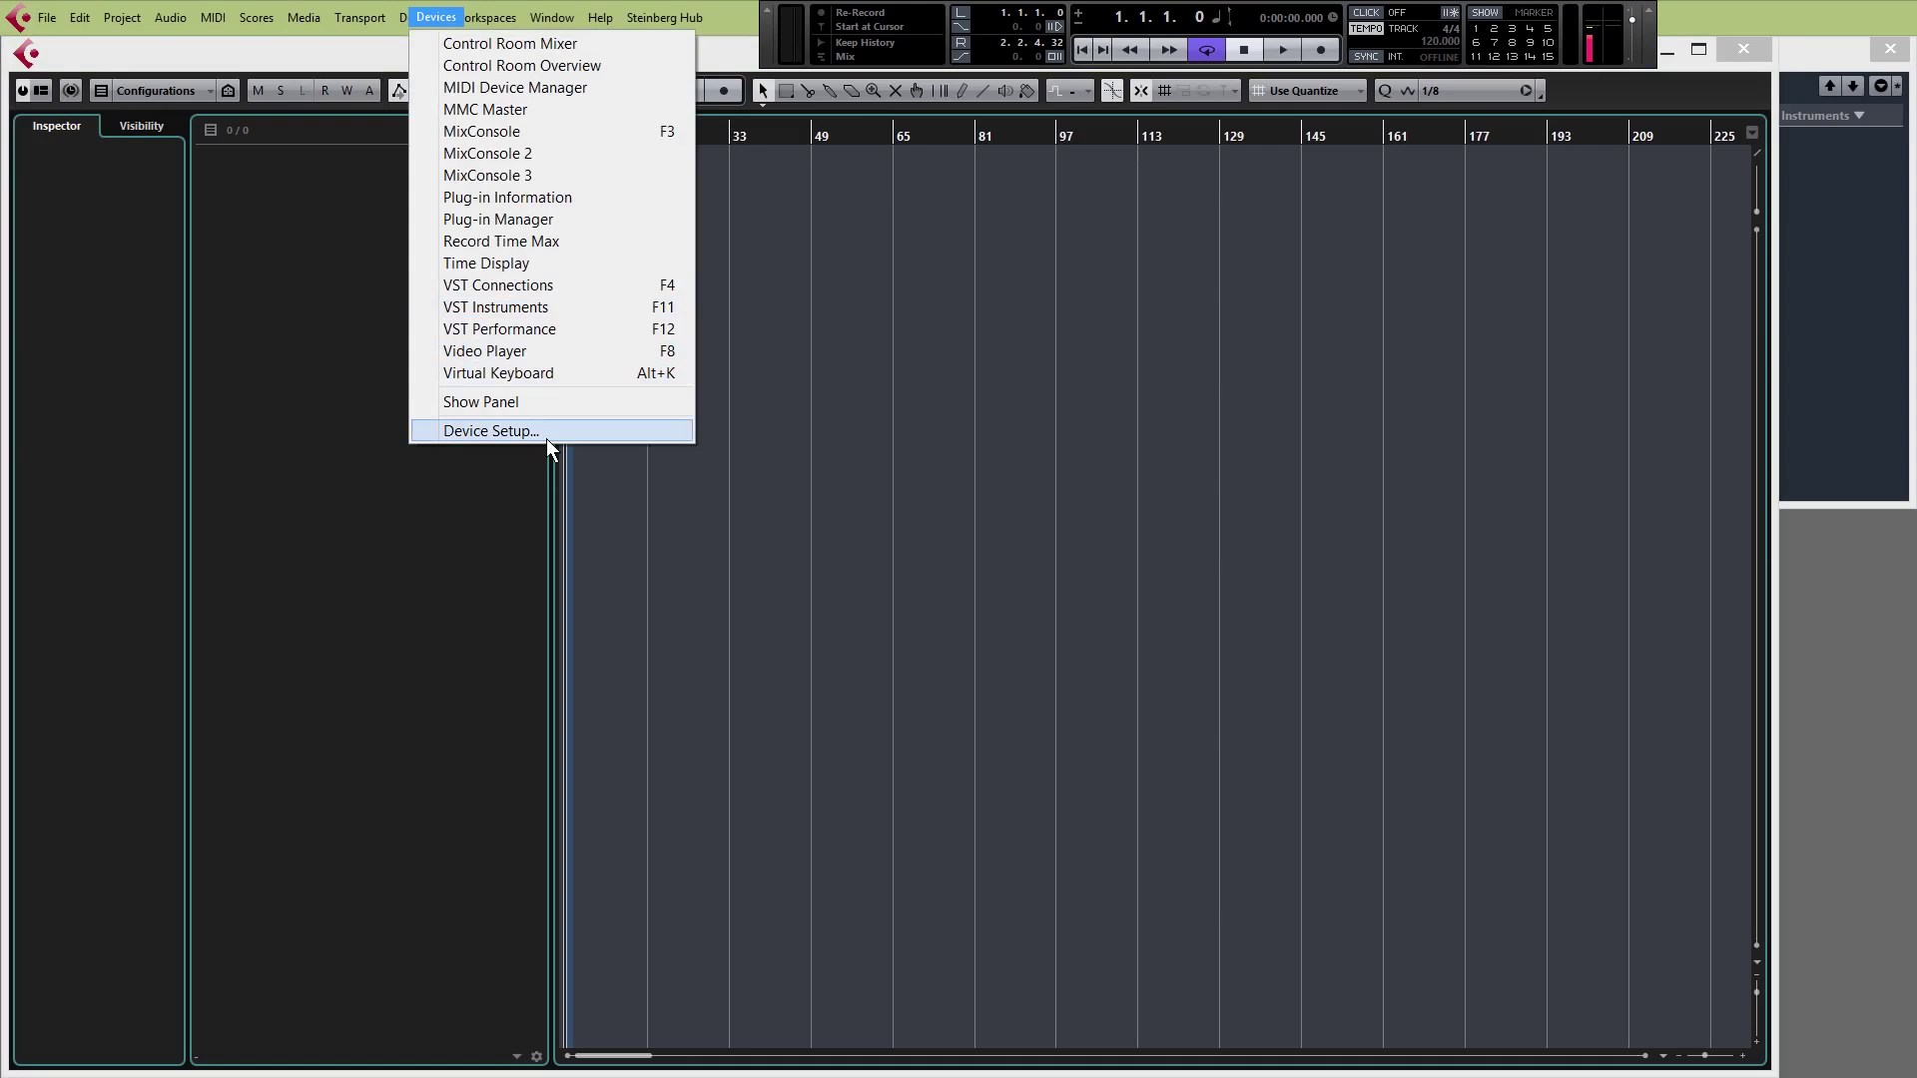
pyautogui.click(520, 430)
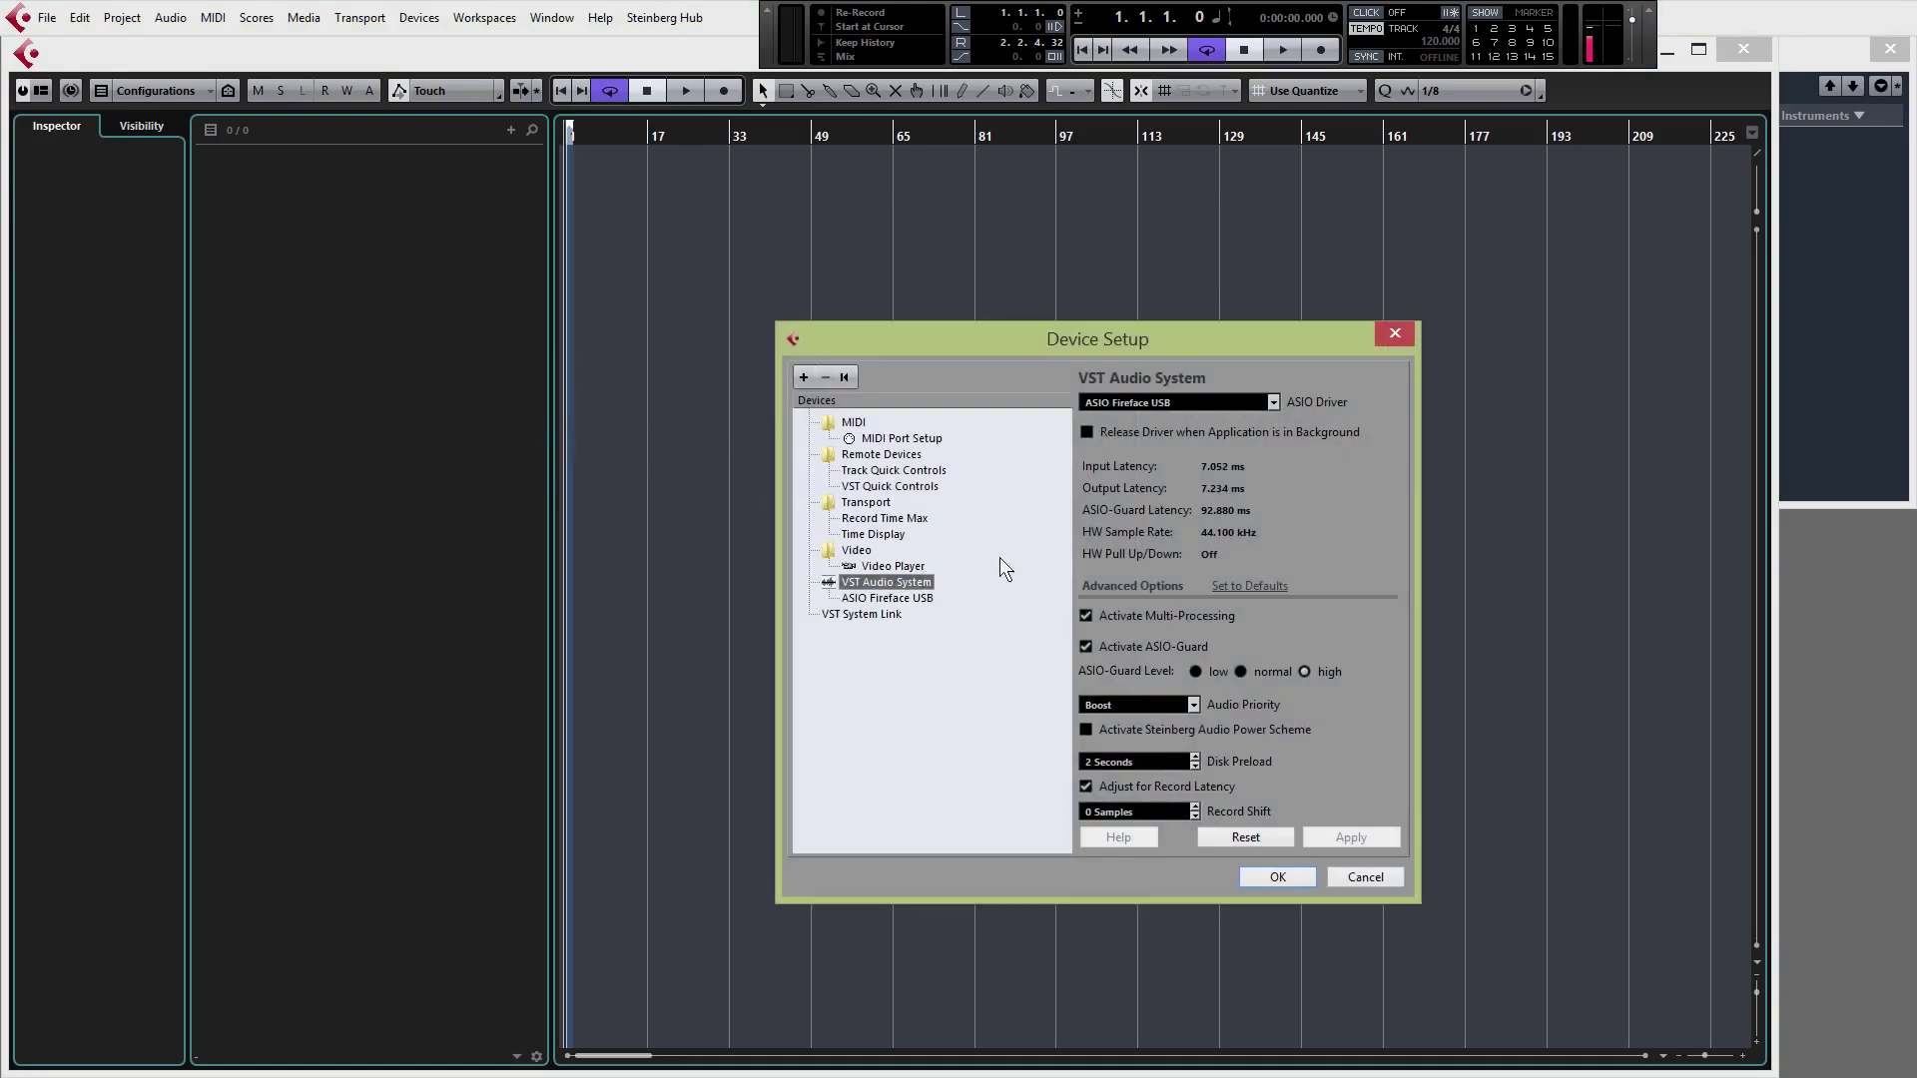
pyautogui.click(1274, 399)
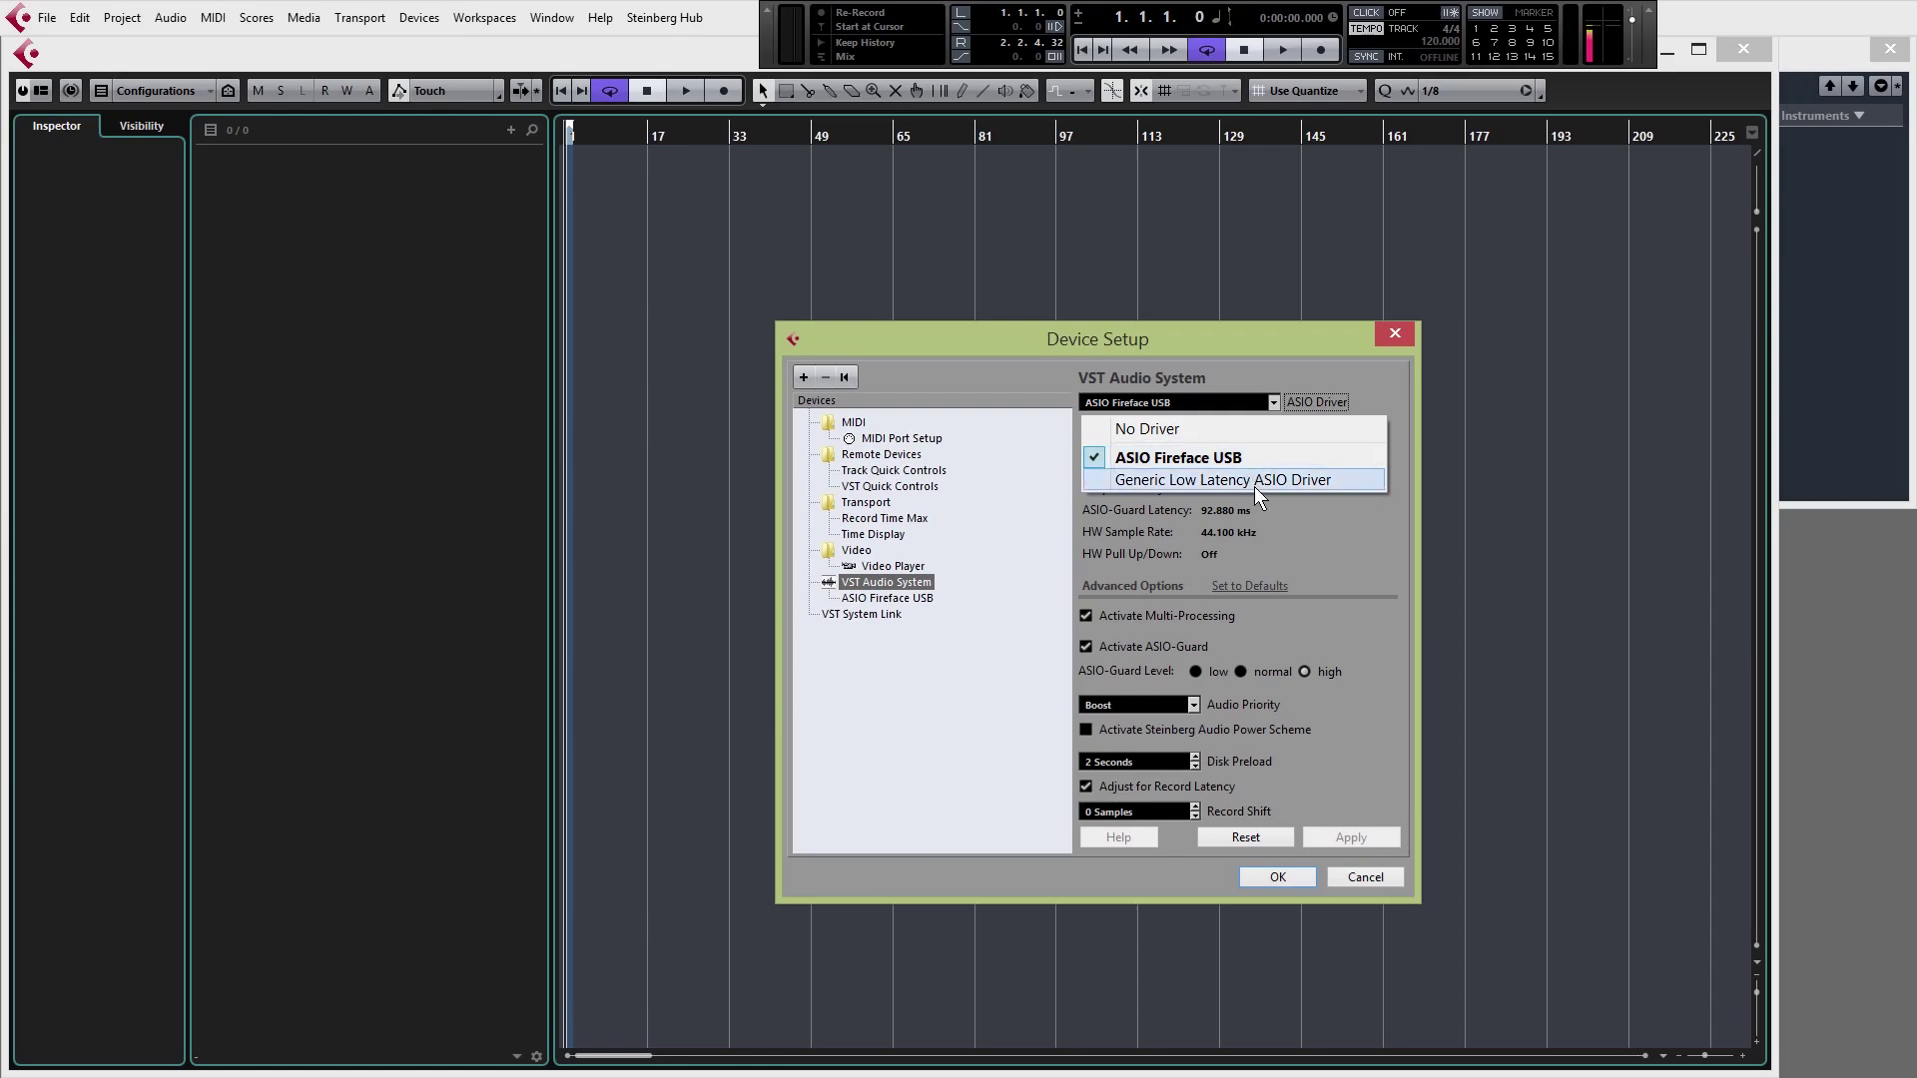
pyautogui.click(1328, 531)
pyautogui.click(1277, 877)
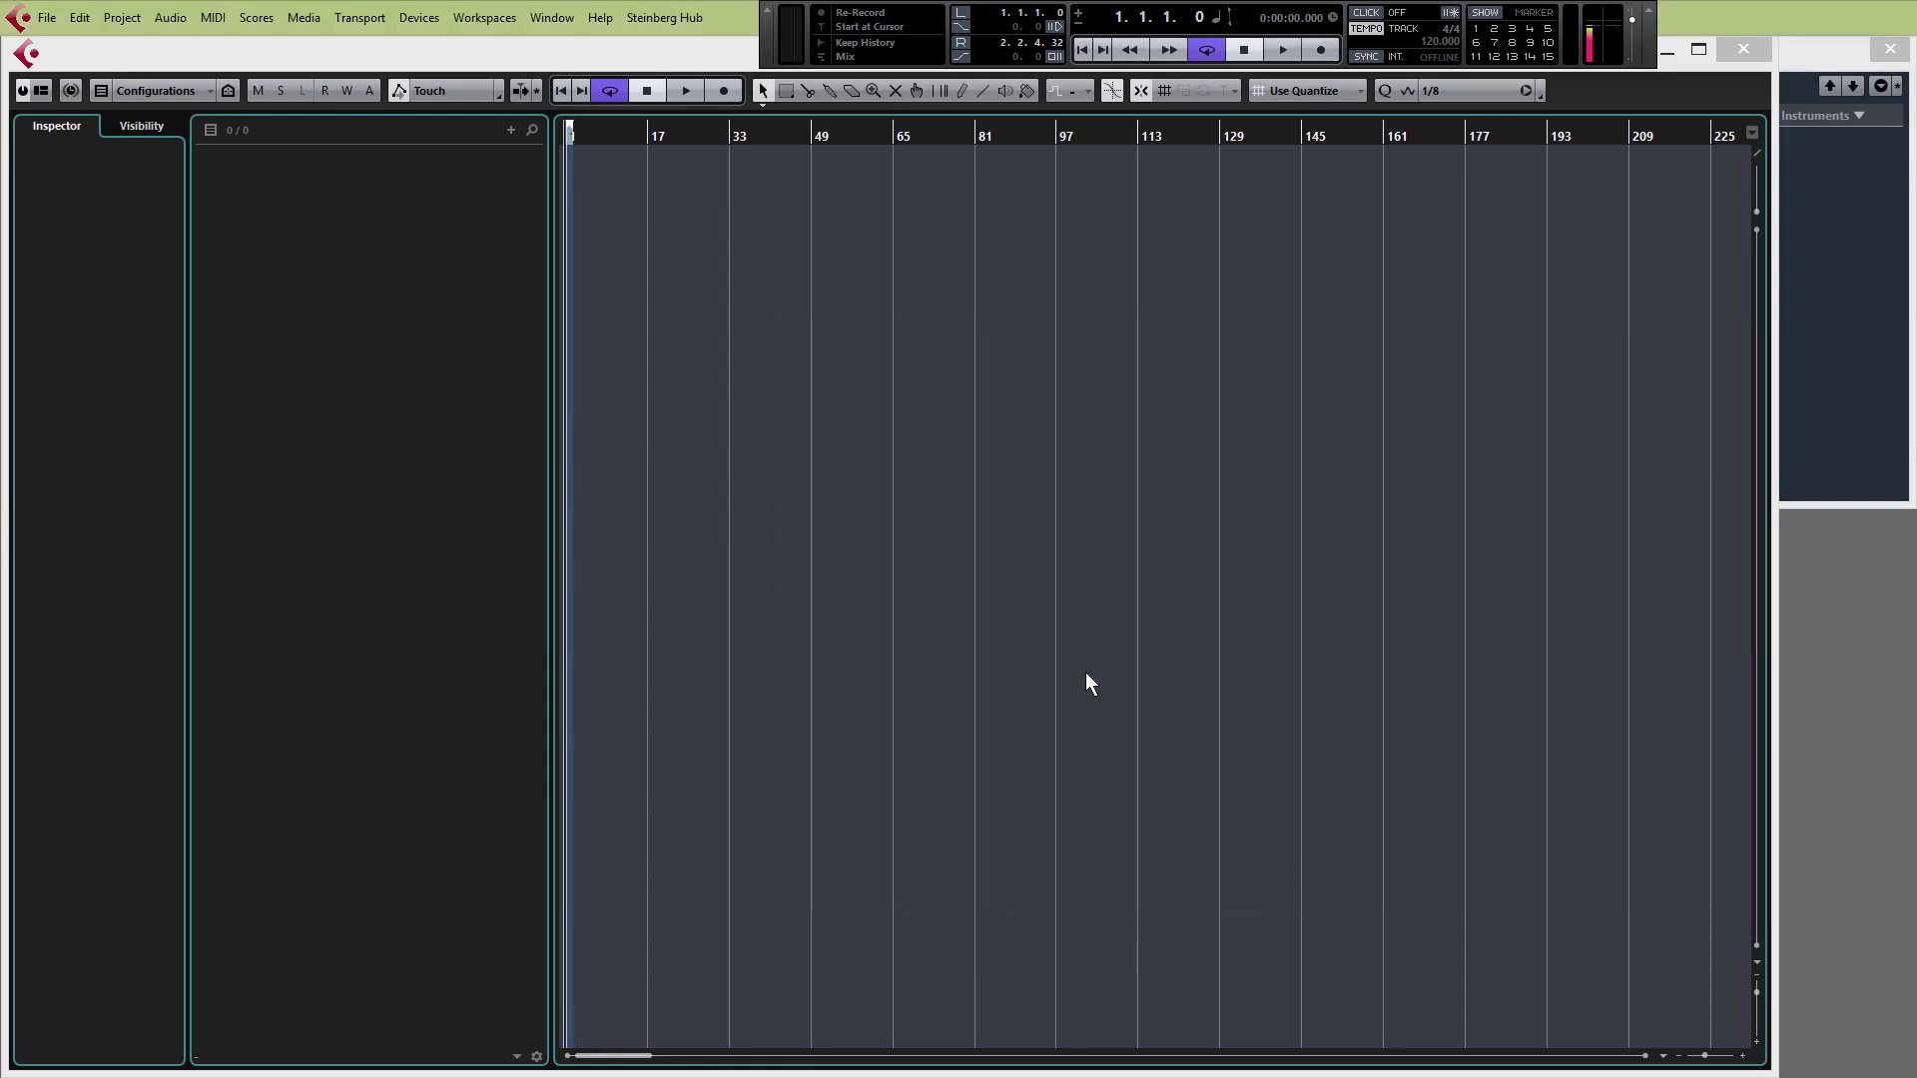
# Check the sample rate options in Project Setup, keep 44.100 kHz, and confirm the dialog
pyautogui.click(124, 18)
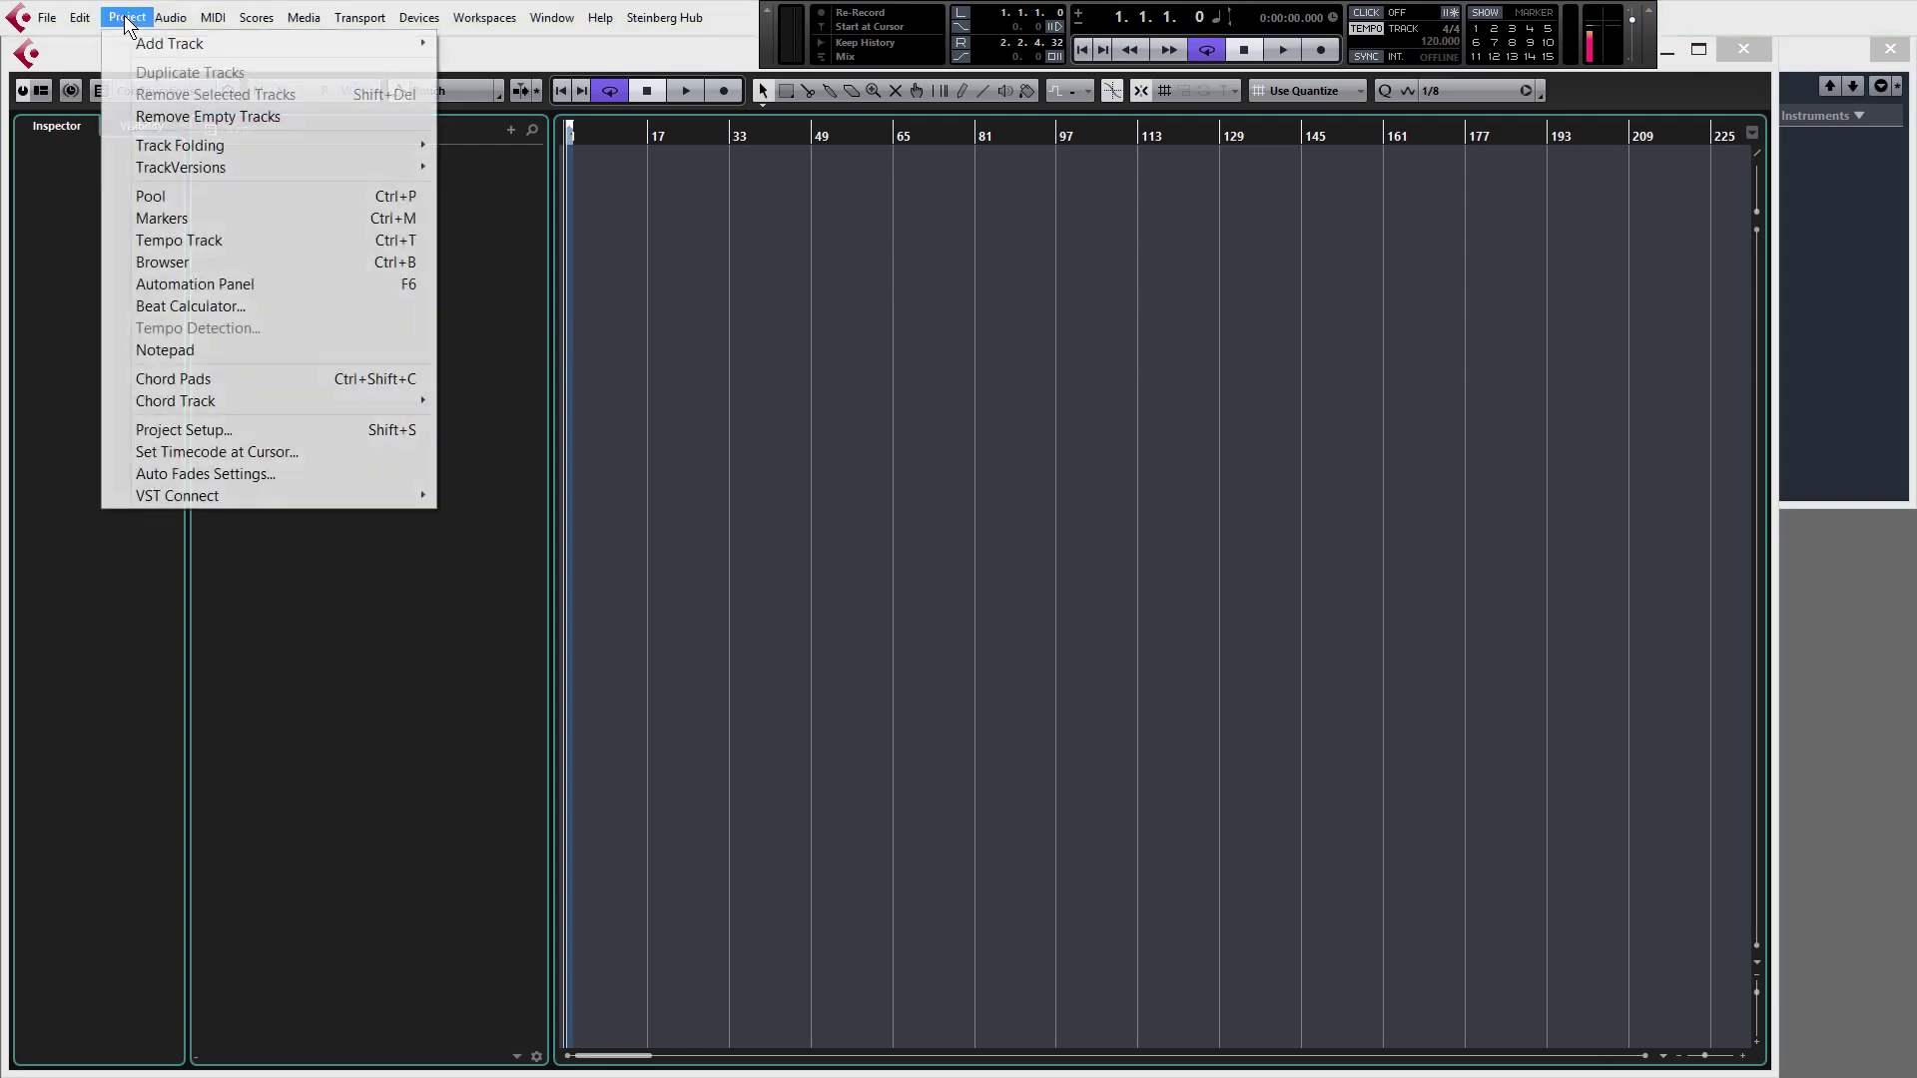
pyautogui.click(238, 434)
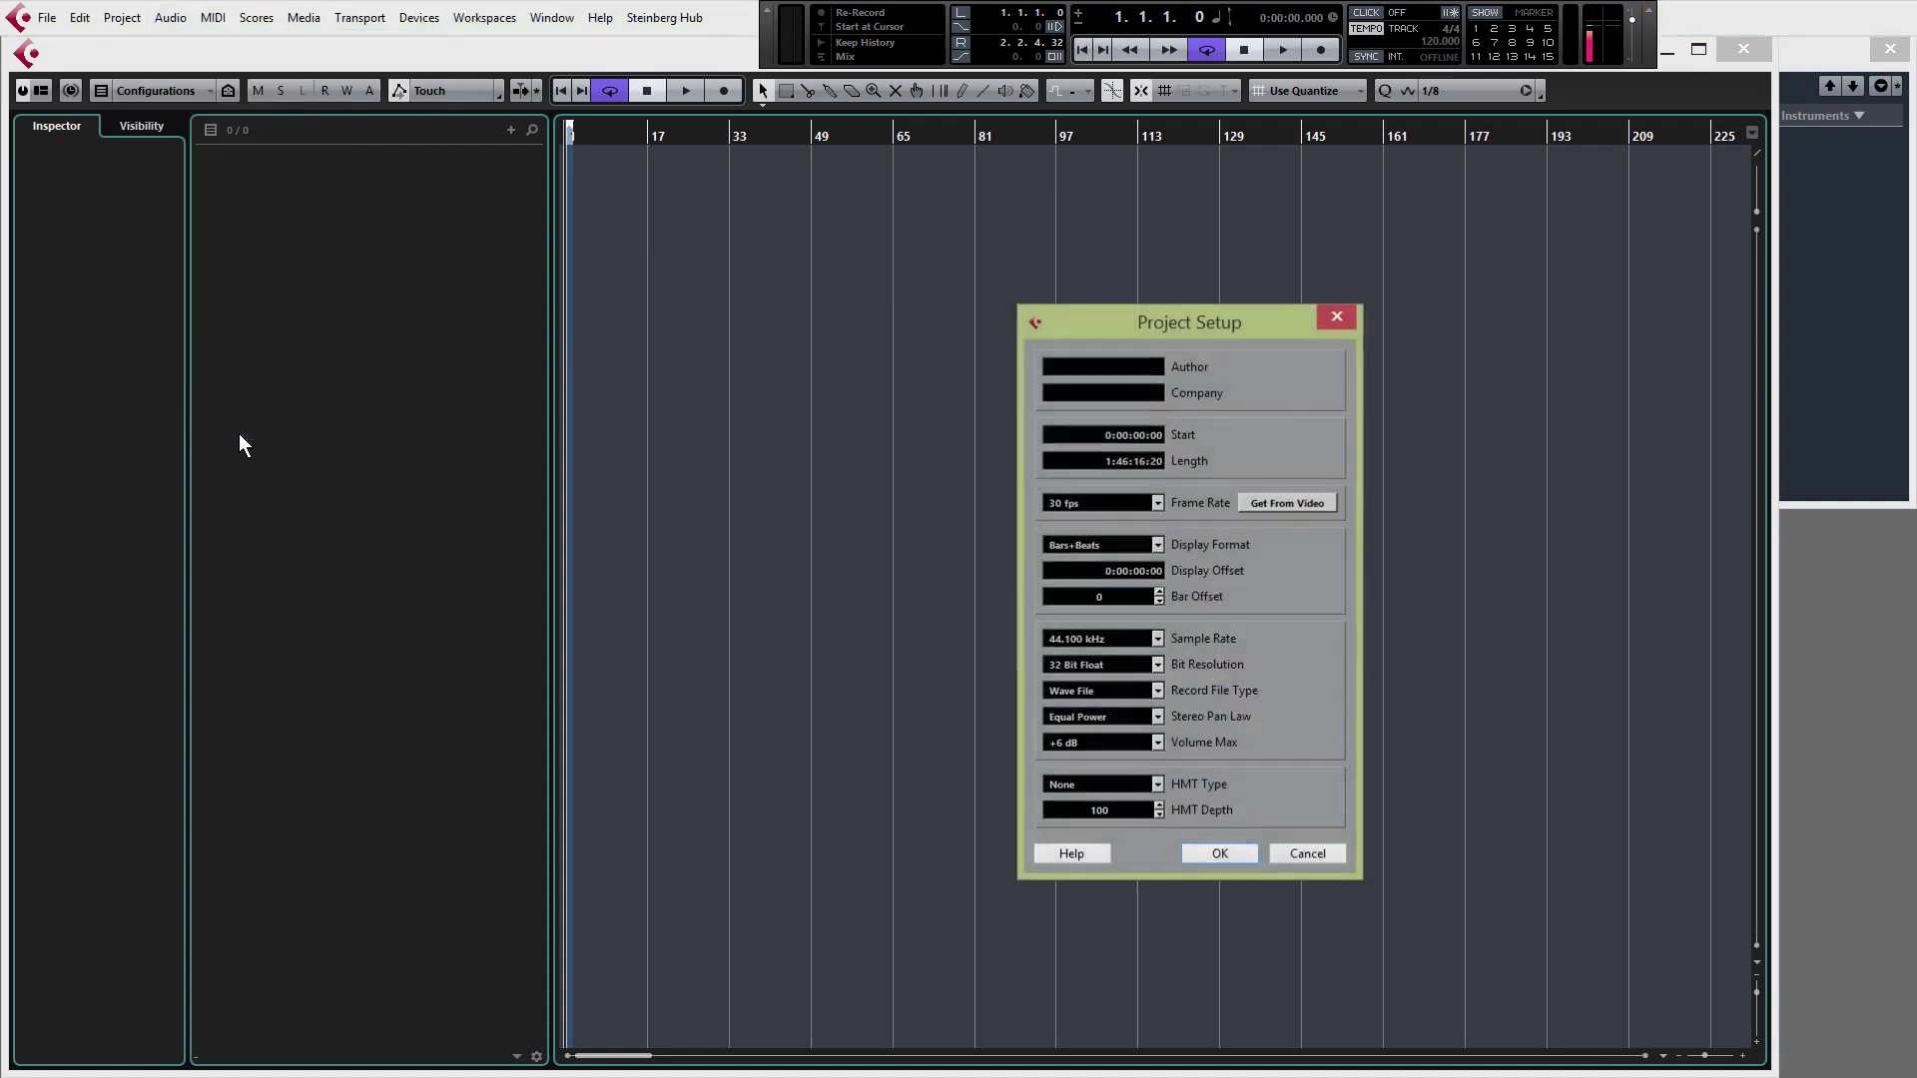
pyautogui.click(1160, 638)
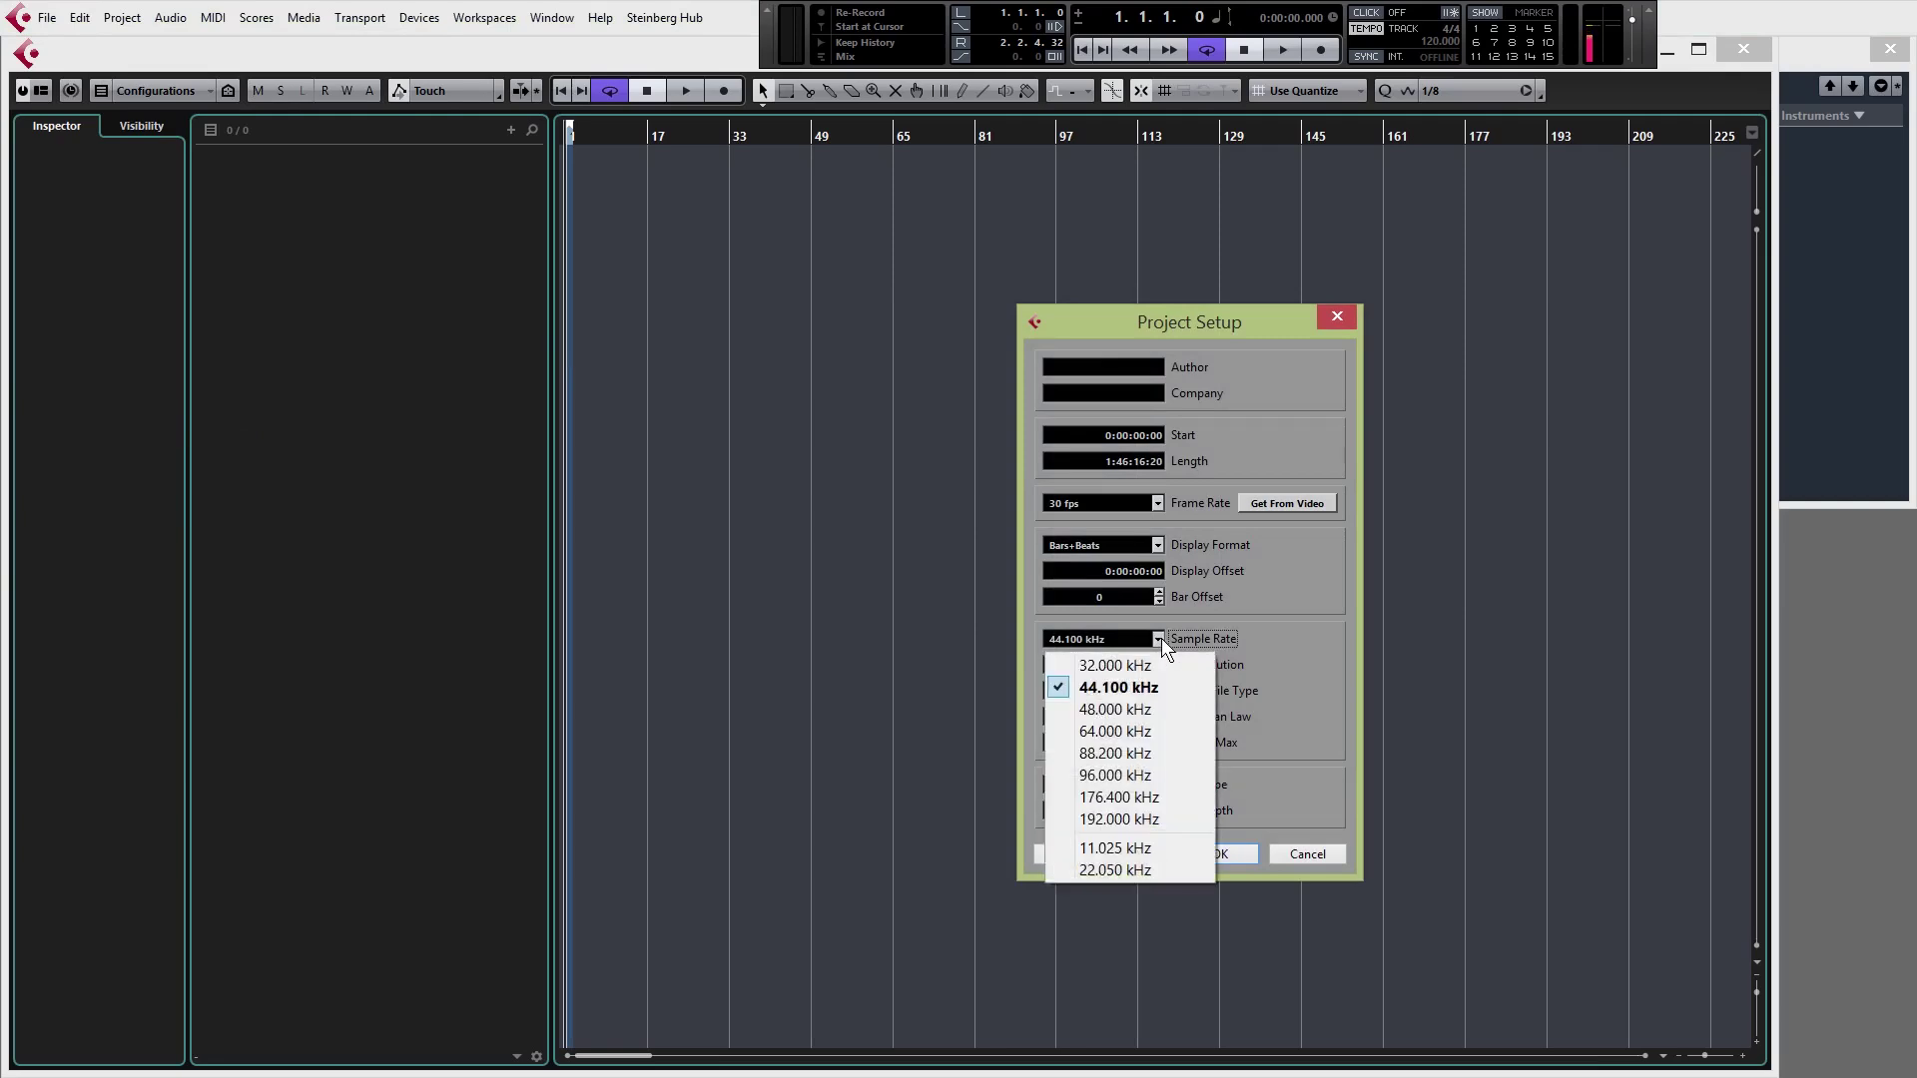
pyautogui.click(1160, 638)
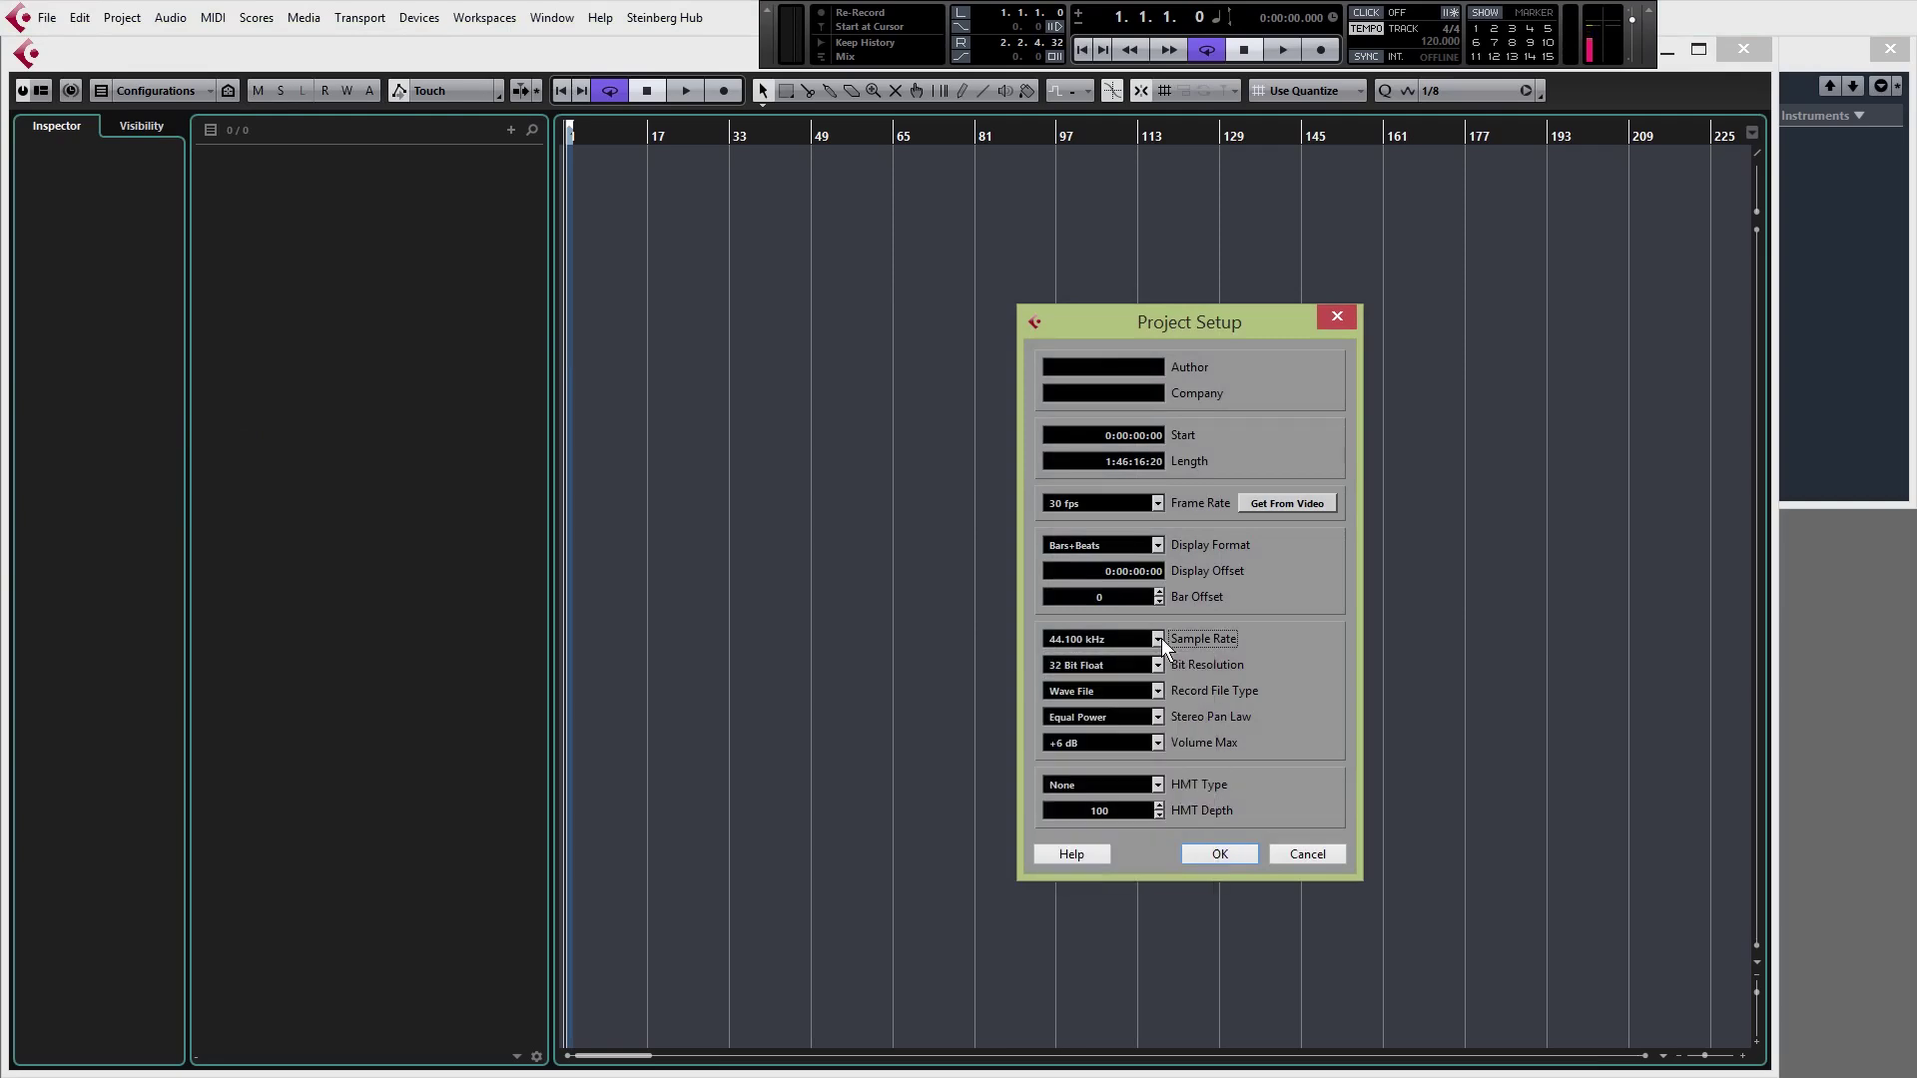
pyautogui.click(1194, 846)
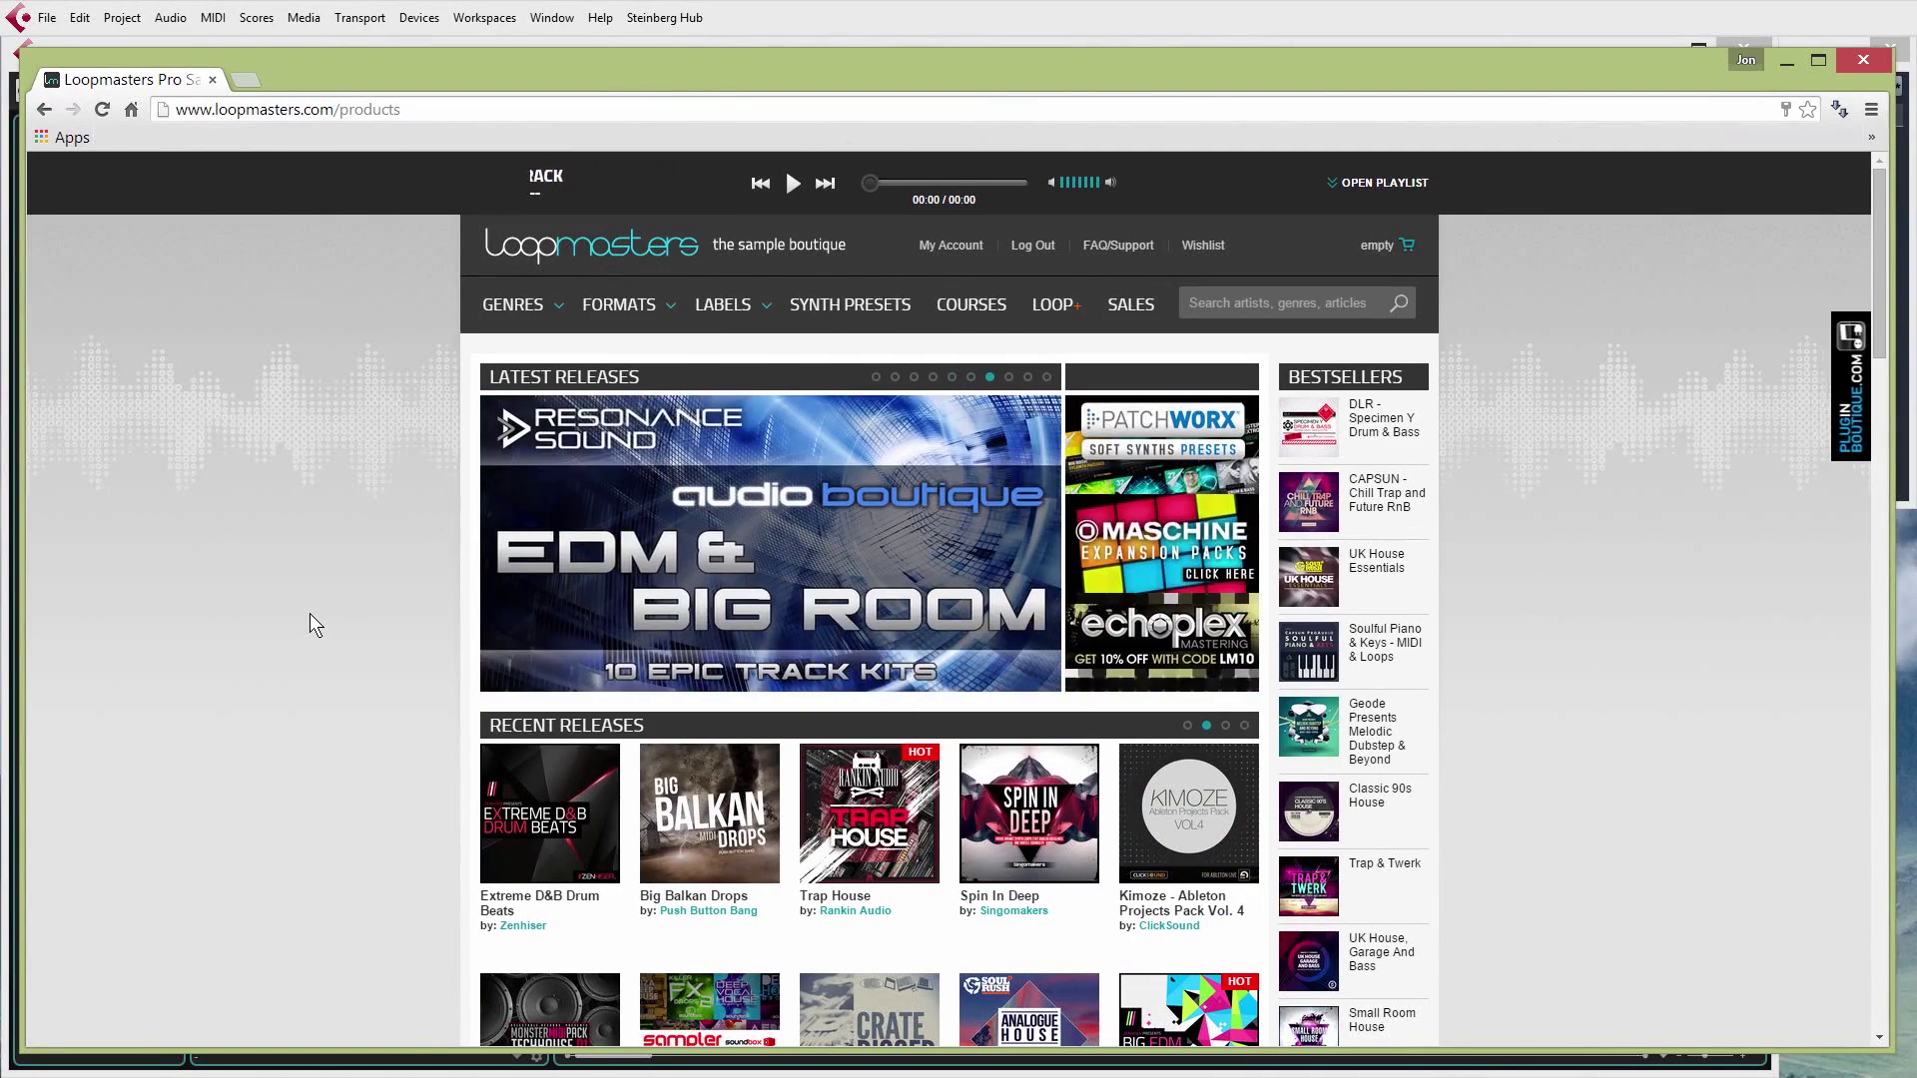
# In the web browser, find Deep Vocal House in the Loopmasters Deep House genre and download its taster pack
pyautogui.click(514, 305)
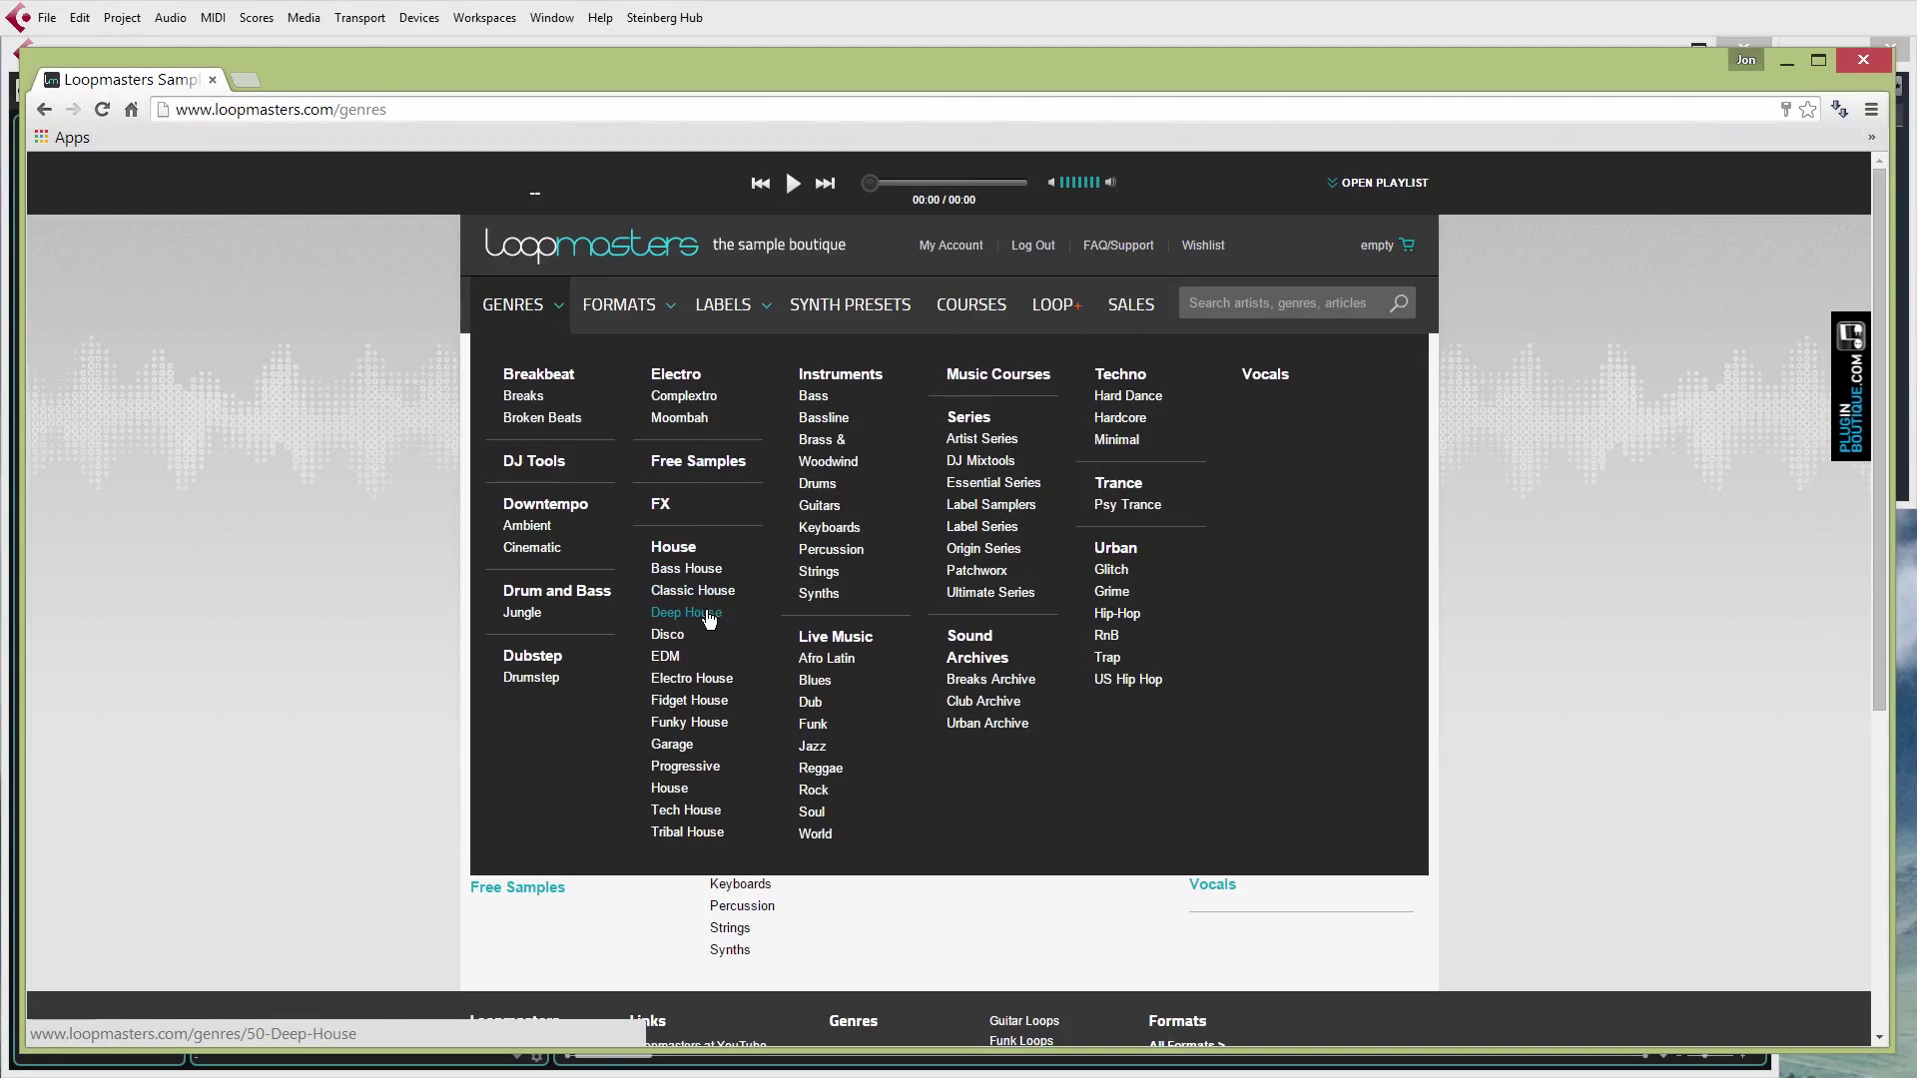
pyautogui.click(685, 612)
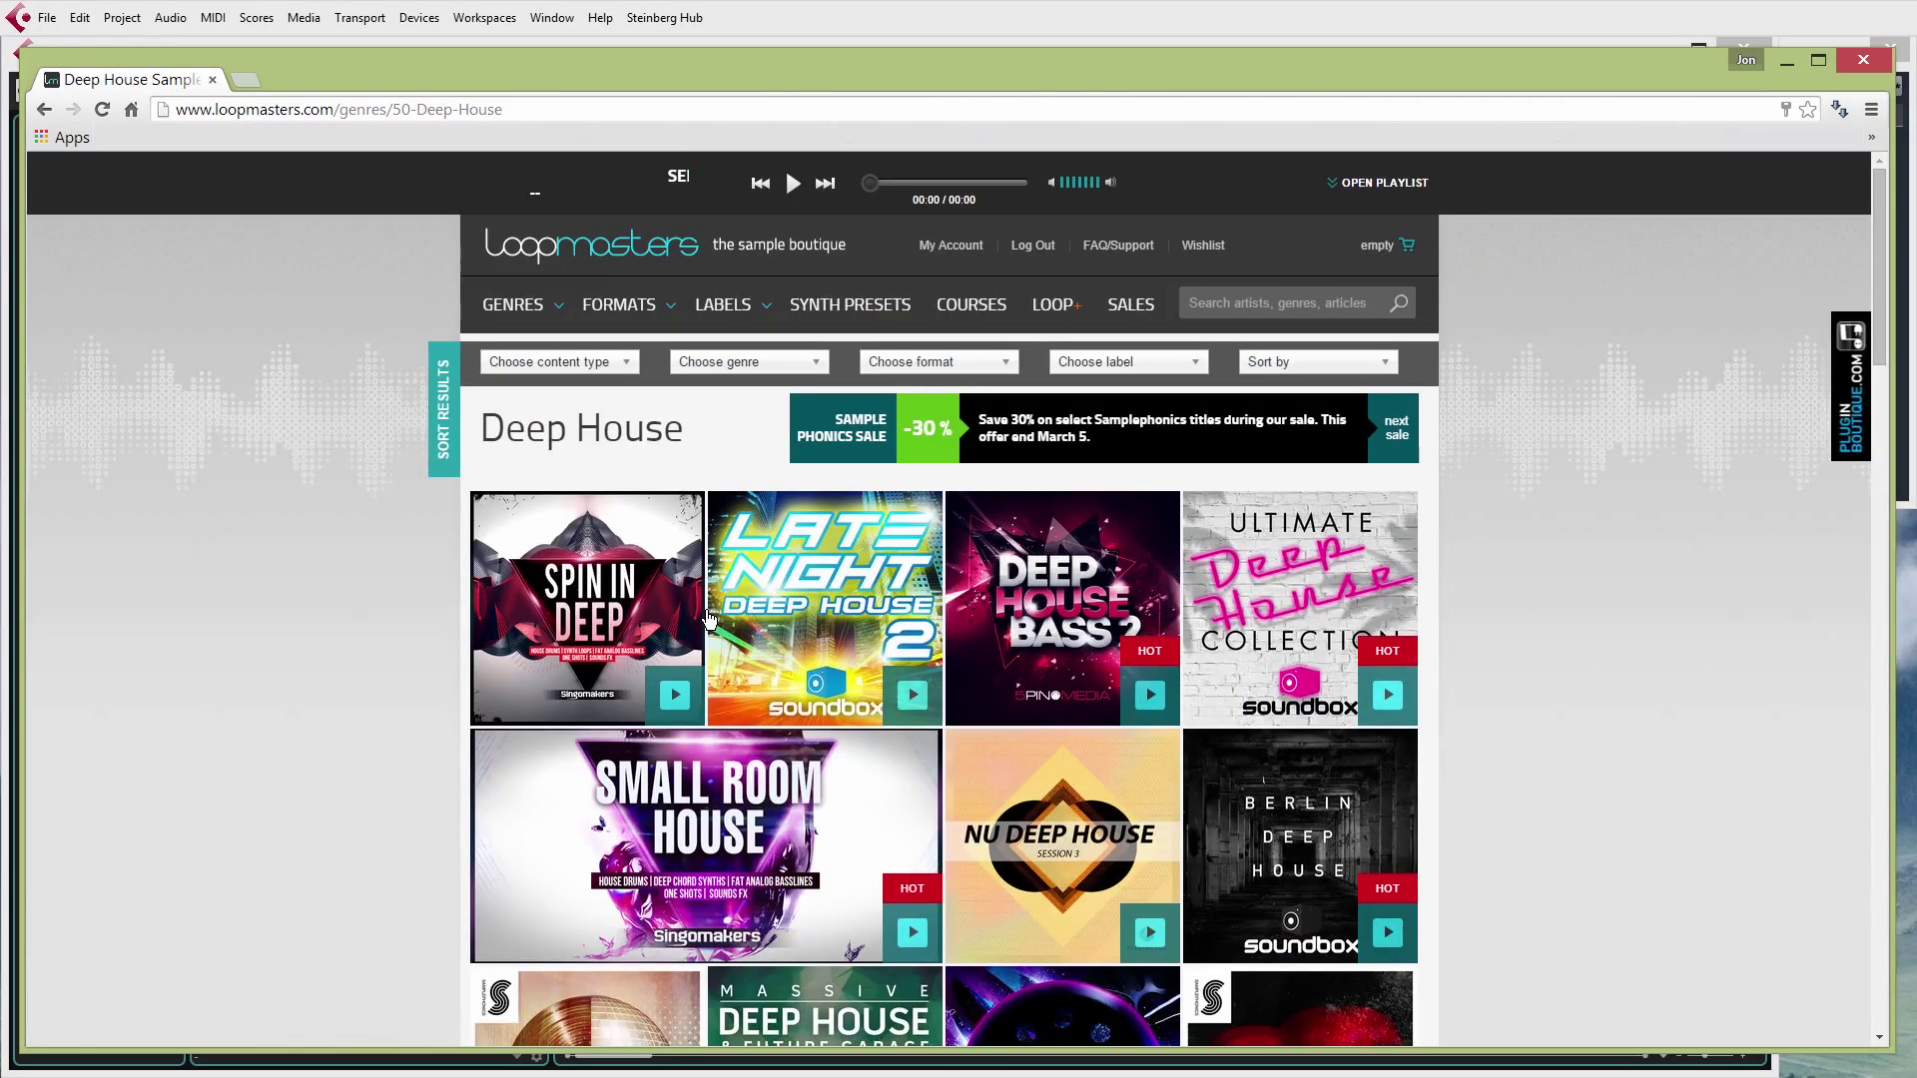
pyautogui.scroll(-4, 363, 650)
pyautogui.scroll(-2, 363, 650)
pyautogui.moveTo(1003, 730)
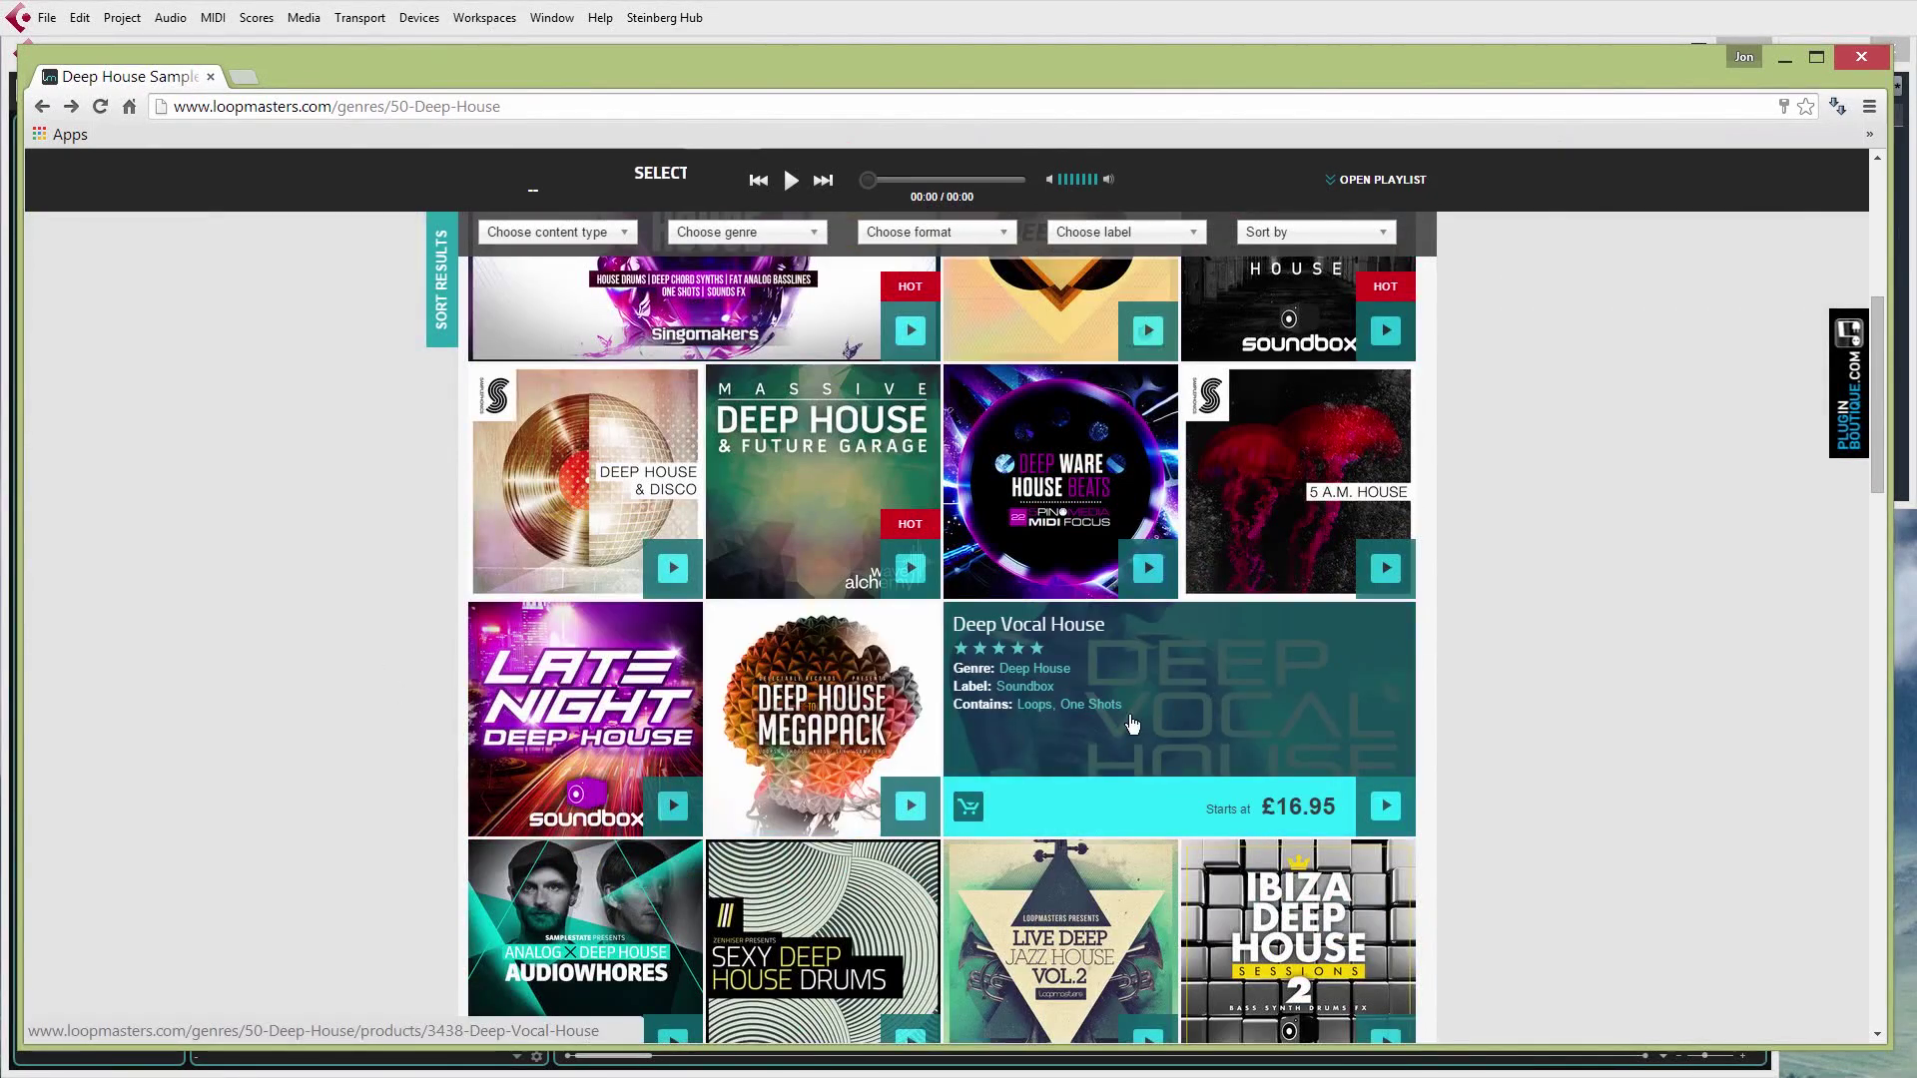
pyautogui.click(1234, 712)
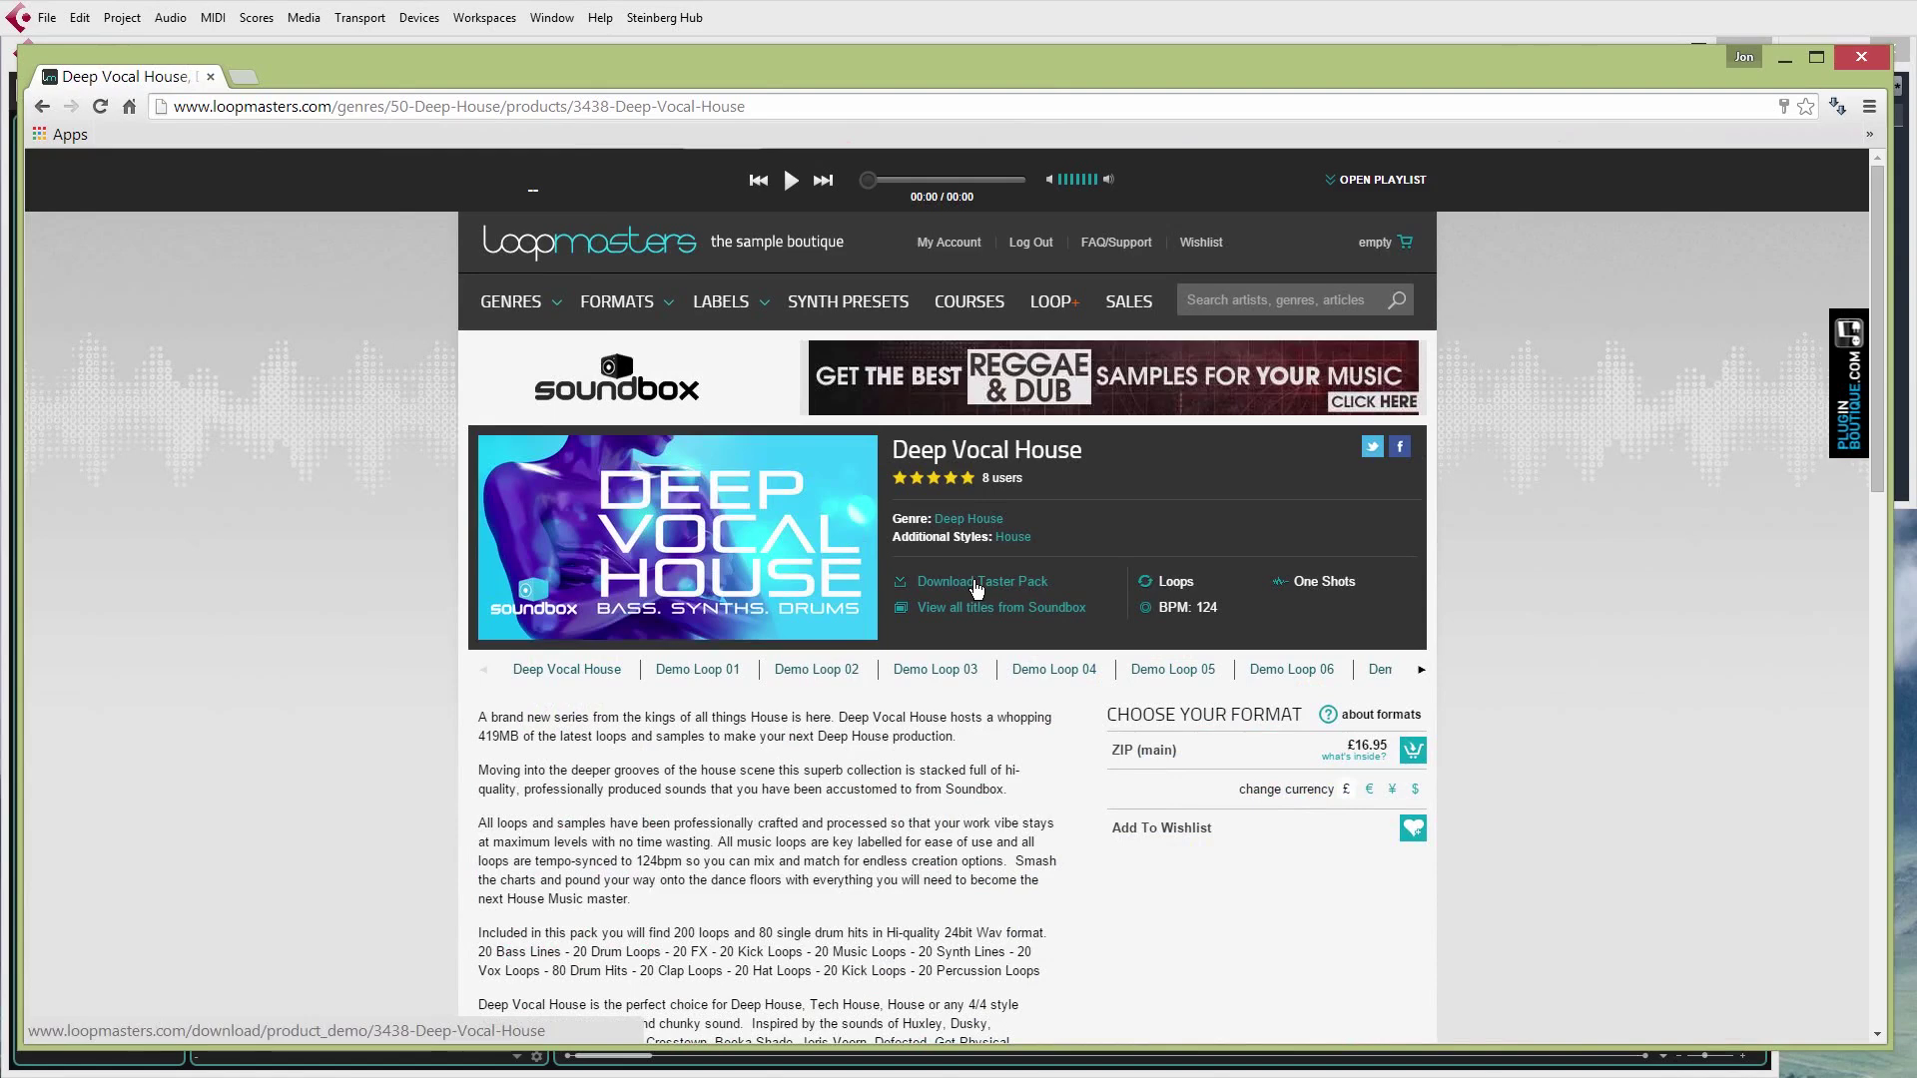
pyautogui.click(978, 588)
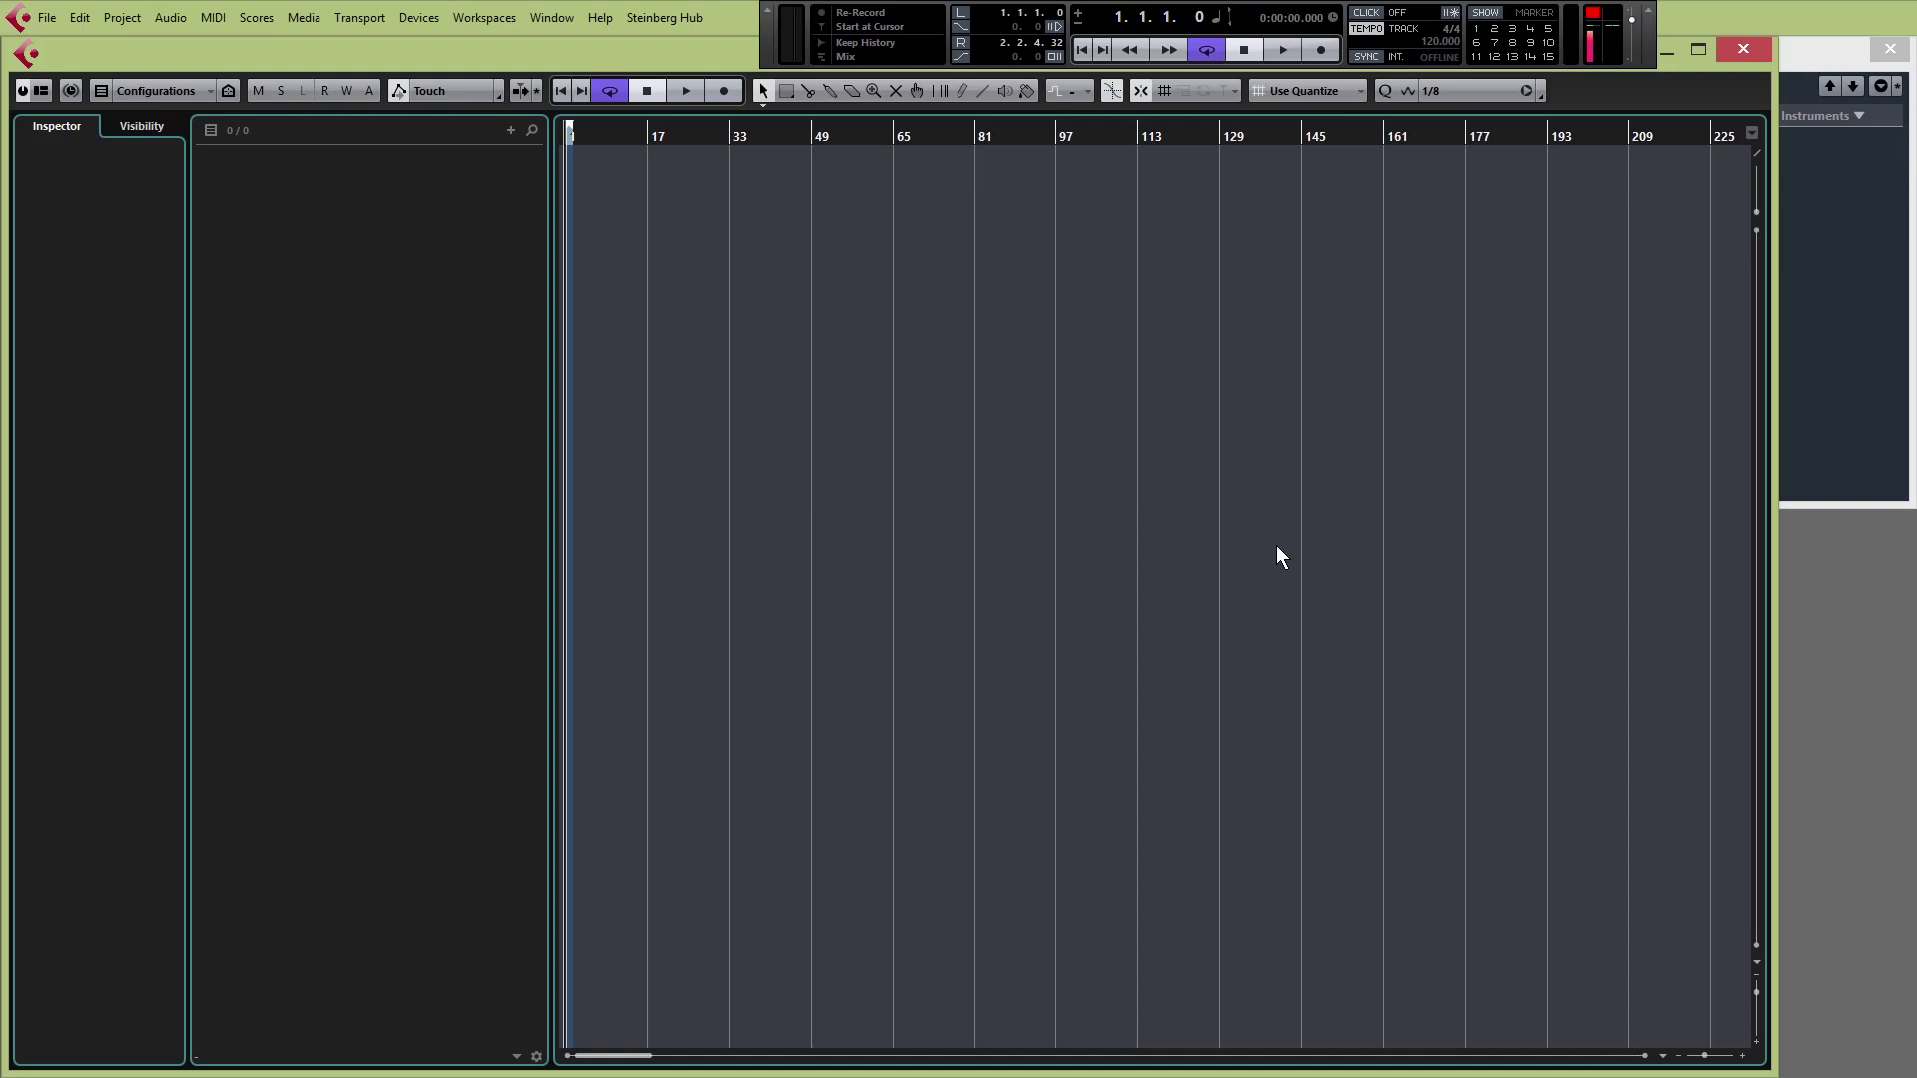
# Show the project's Pool and start importing a media file into it
pyautogui.click(105, 20)
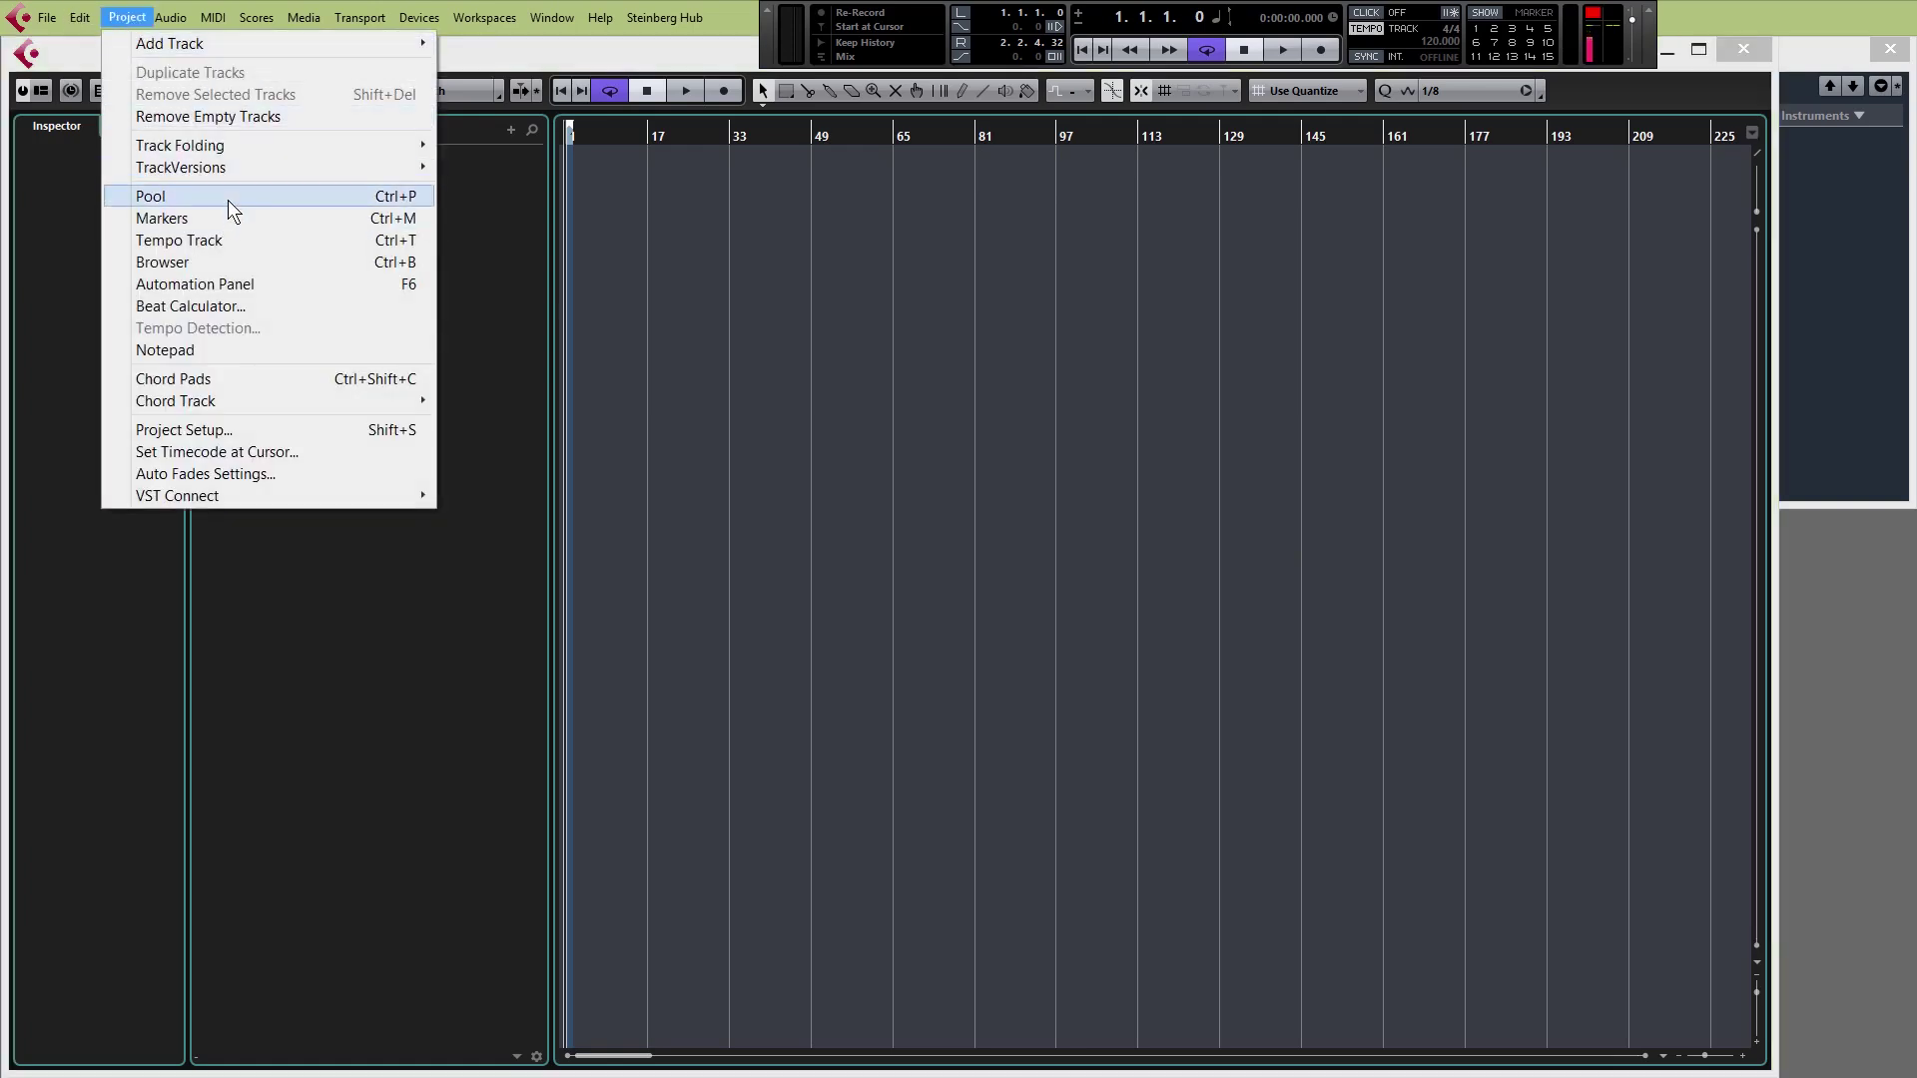
pyautogui.click(1370, 728)
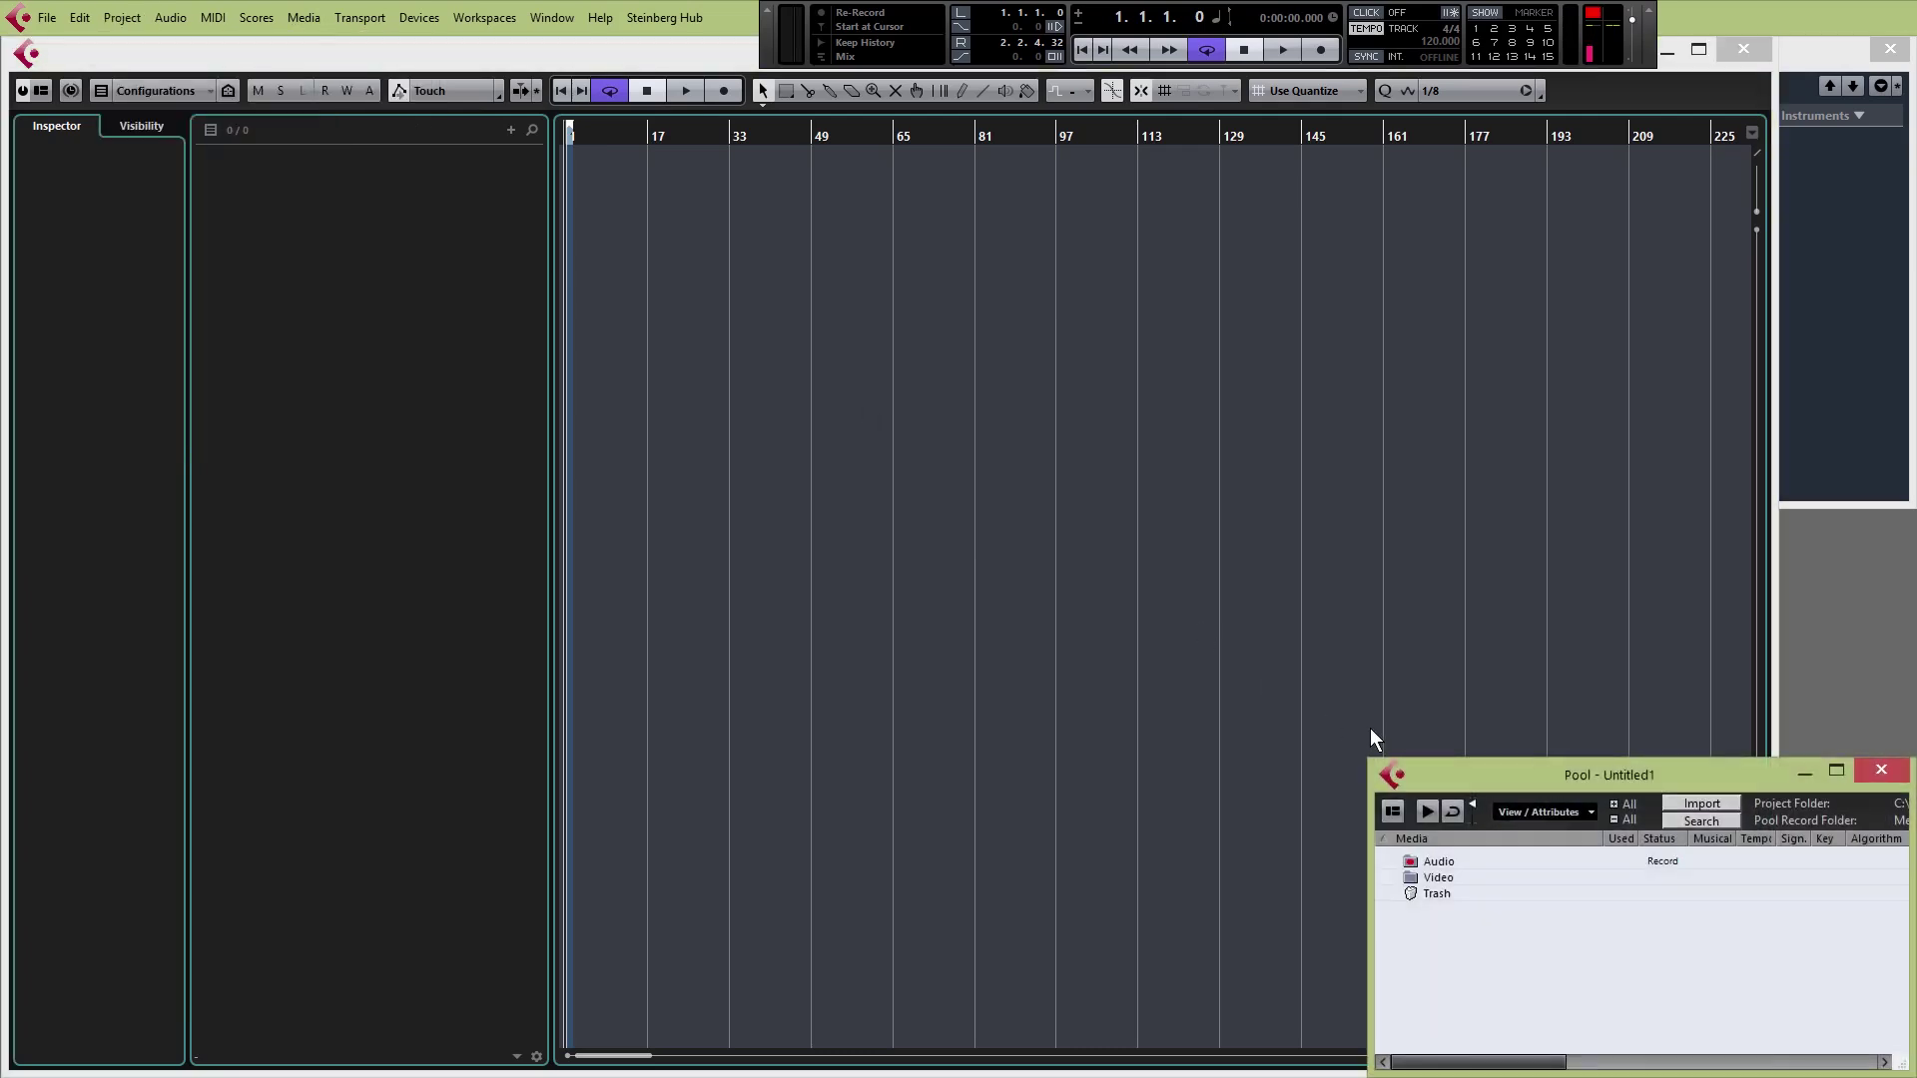
pyautogui.click(1675, 803)
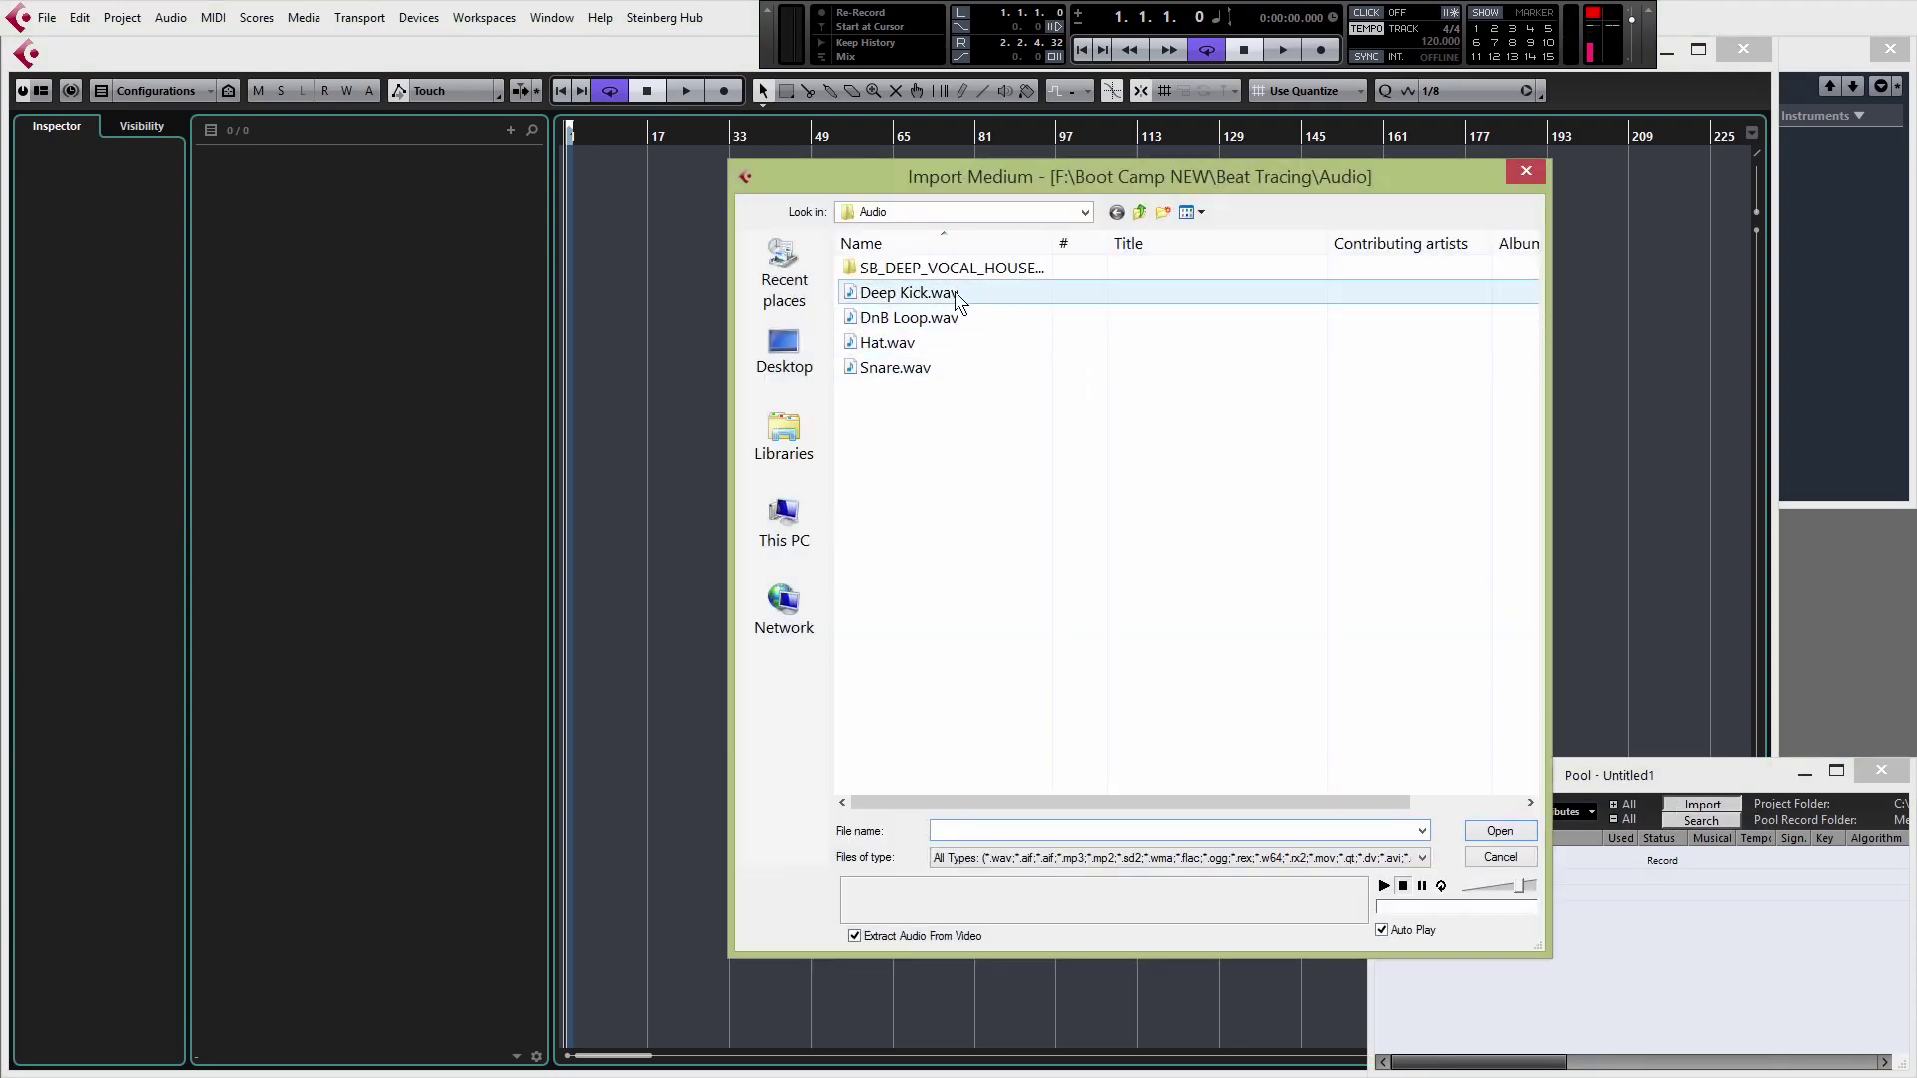
# Audition the Deep Kick, DnB Loop, Hat and Snare samples in the import file list
pyautogui.click(955, 291)
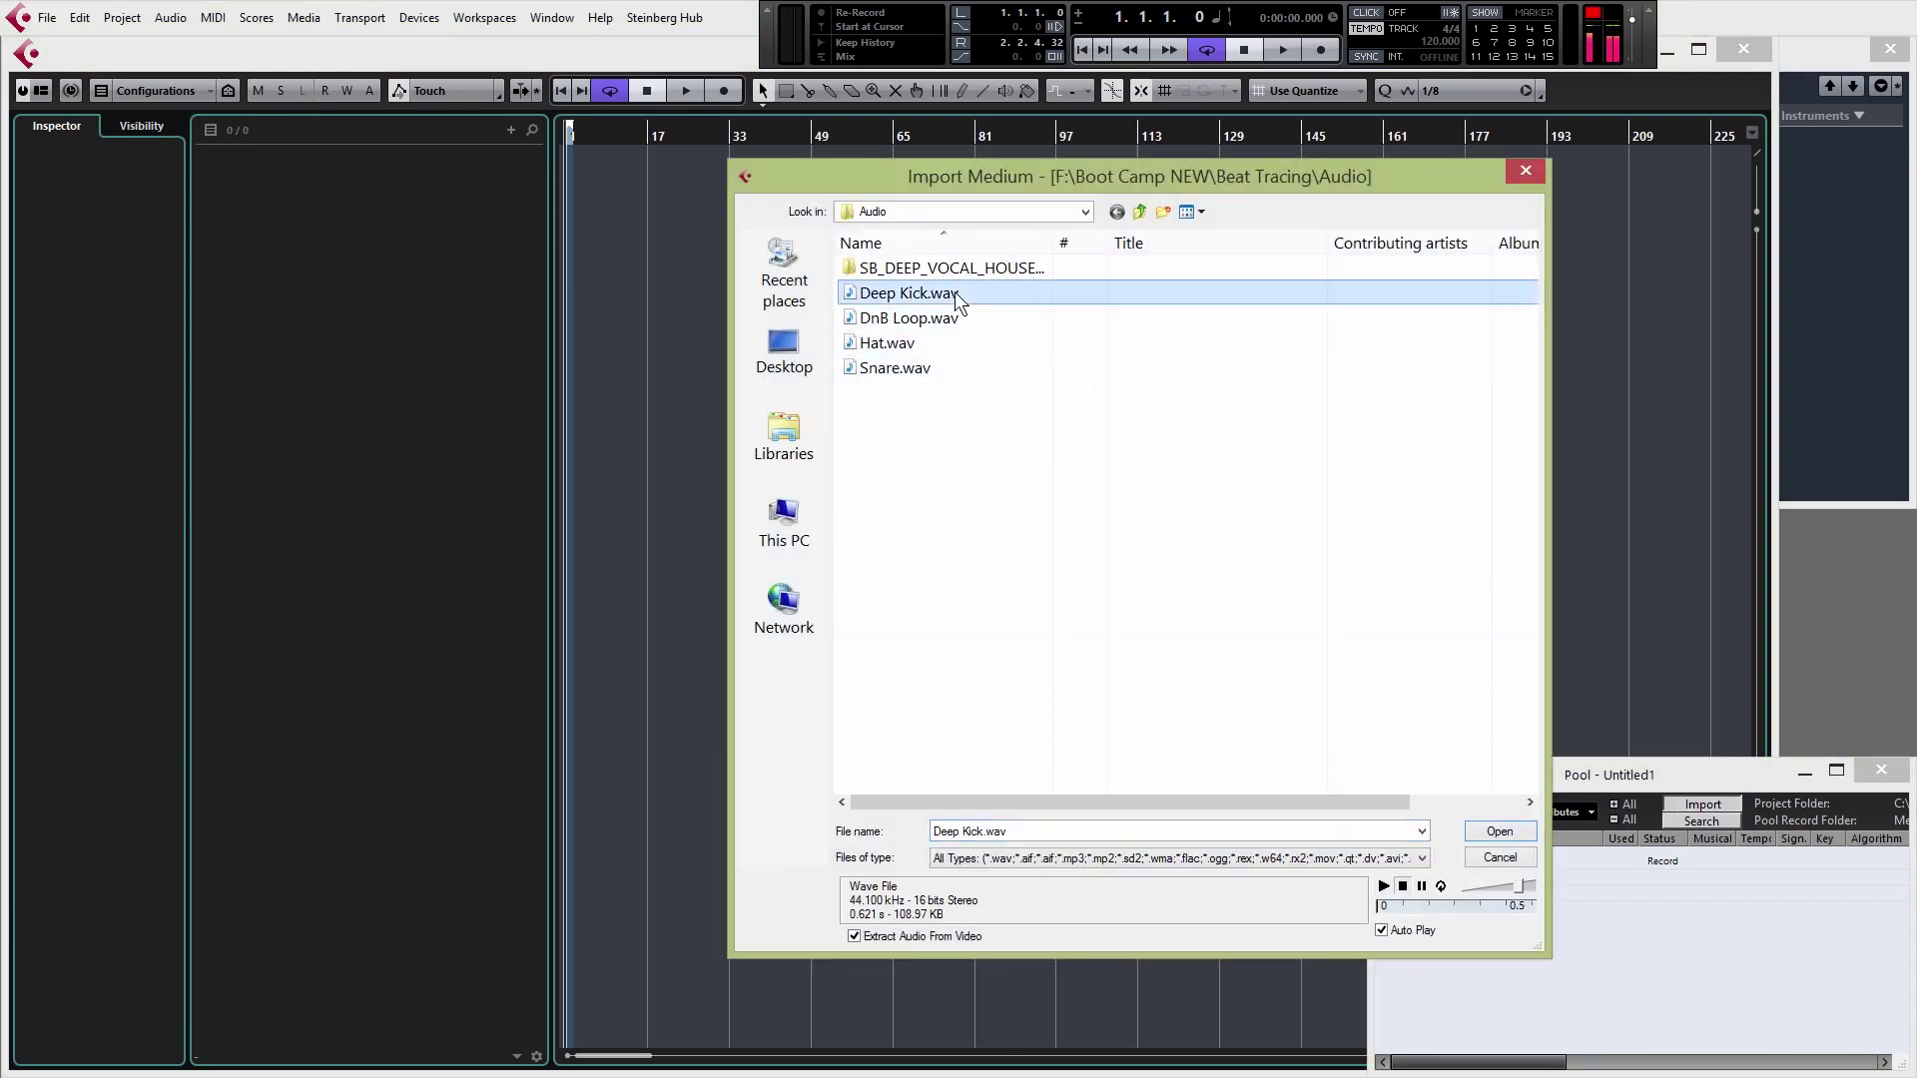
pyautogui.click(944, 317)
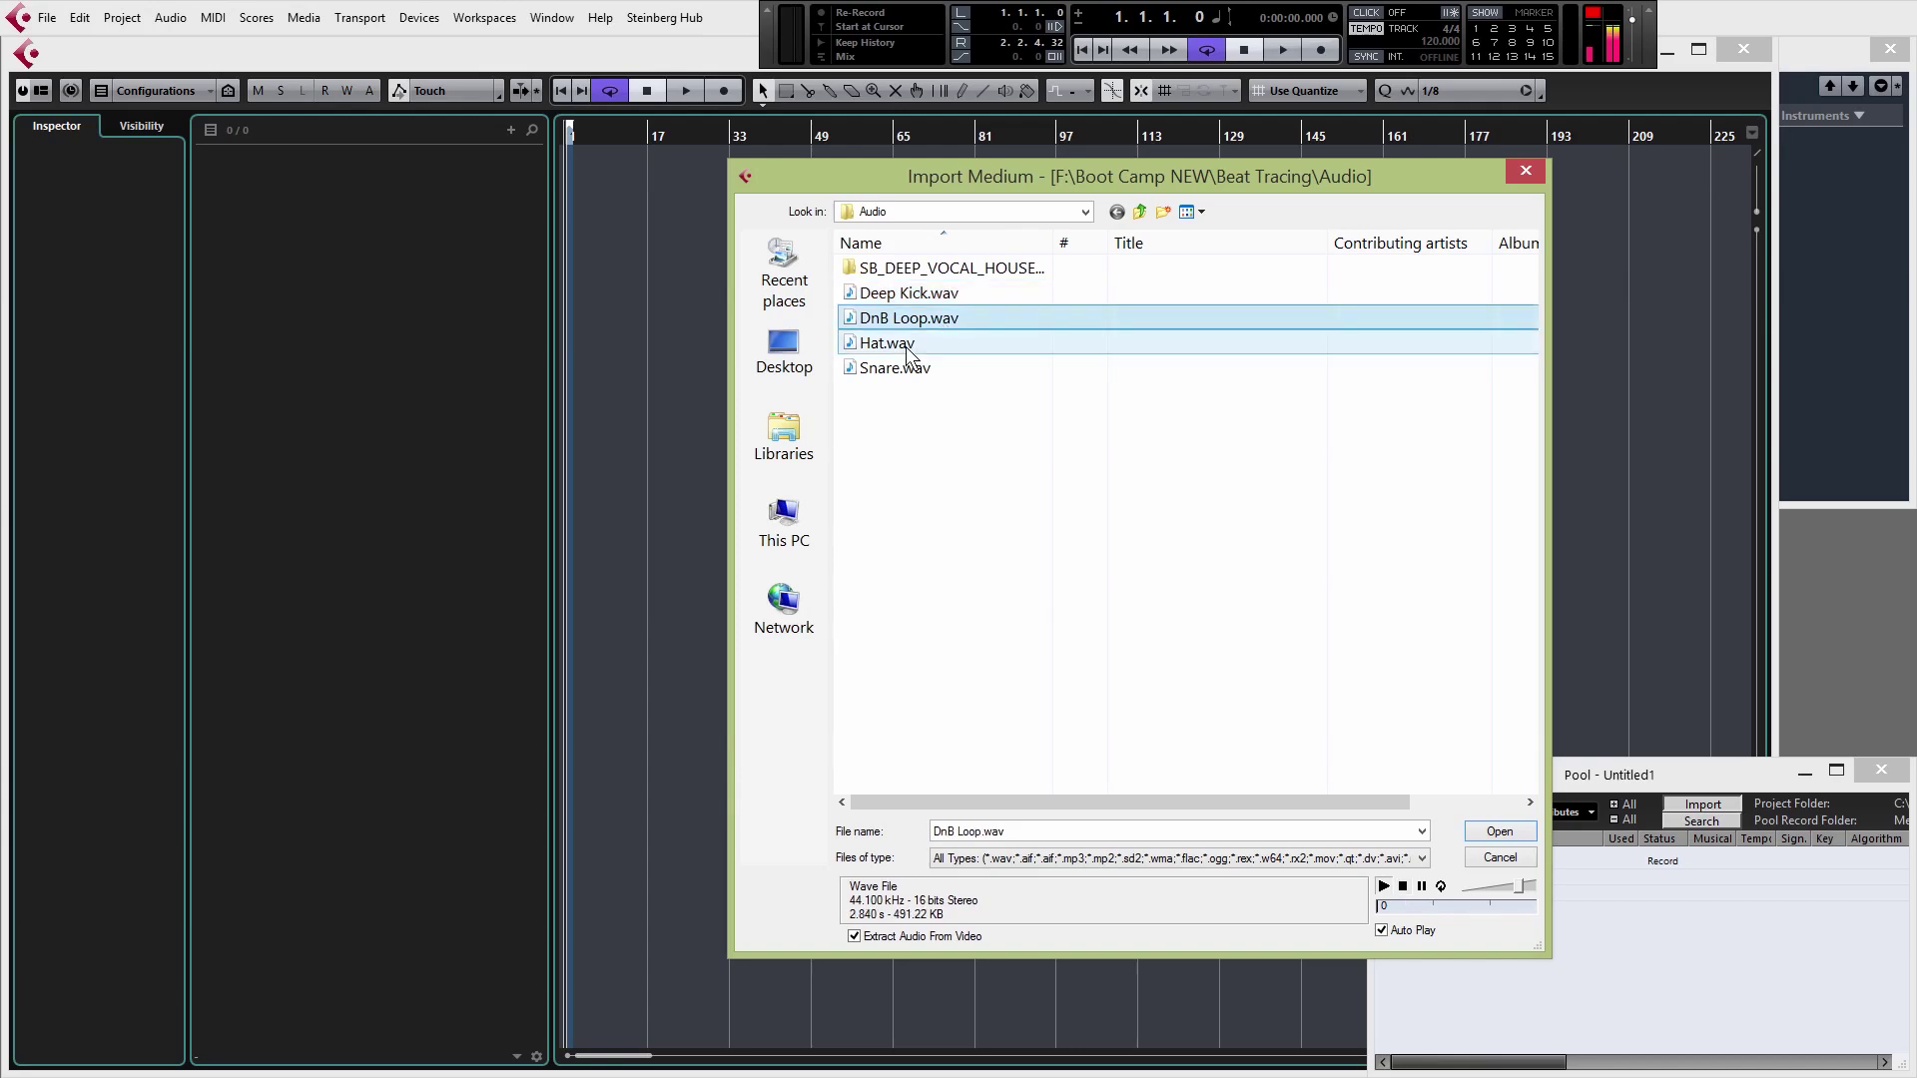
pyautogui.click(907, 346)
pyautogui.click(908, 369)
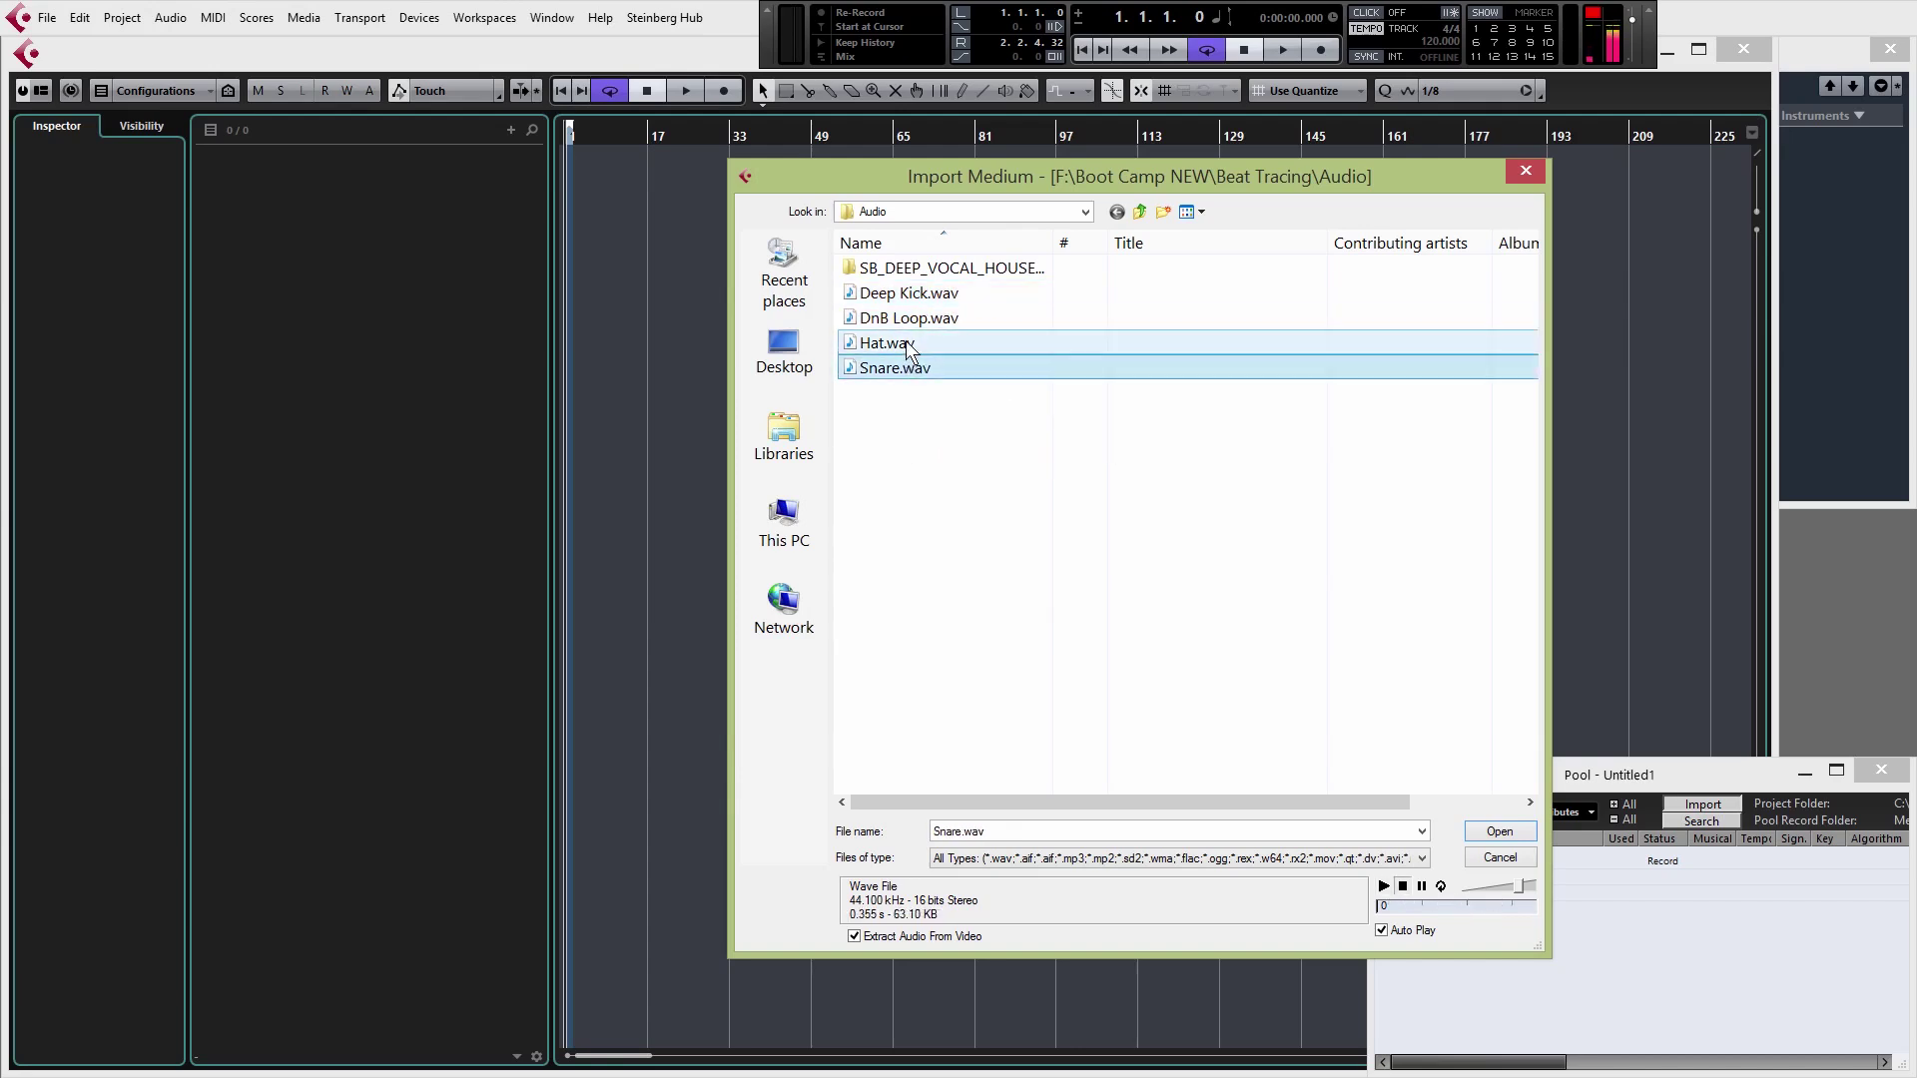
pyautogui.click(908, 349)
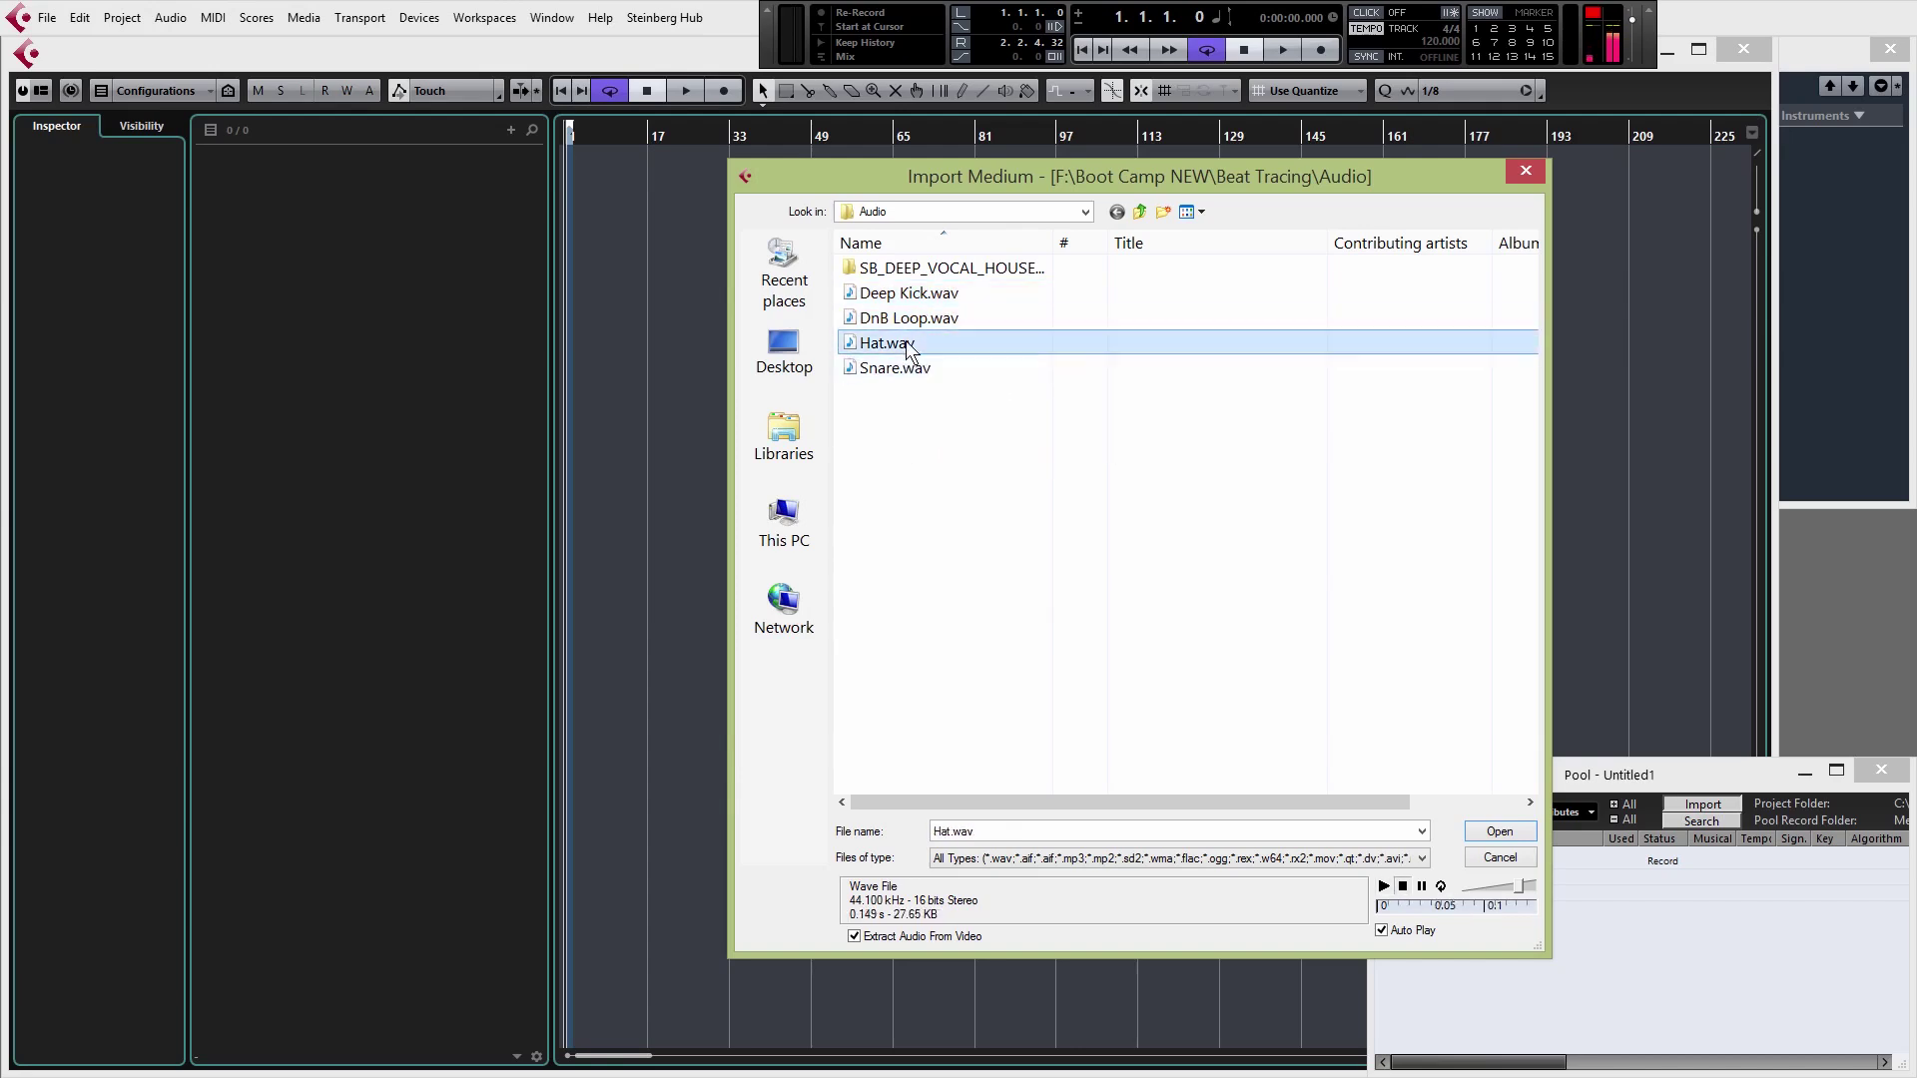
pyautogui.click(931, 290)
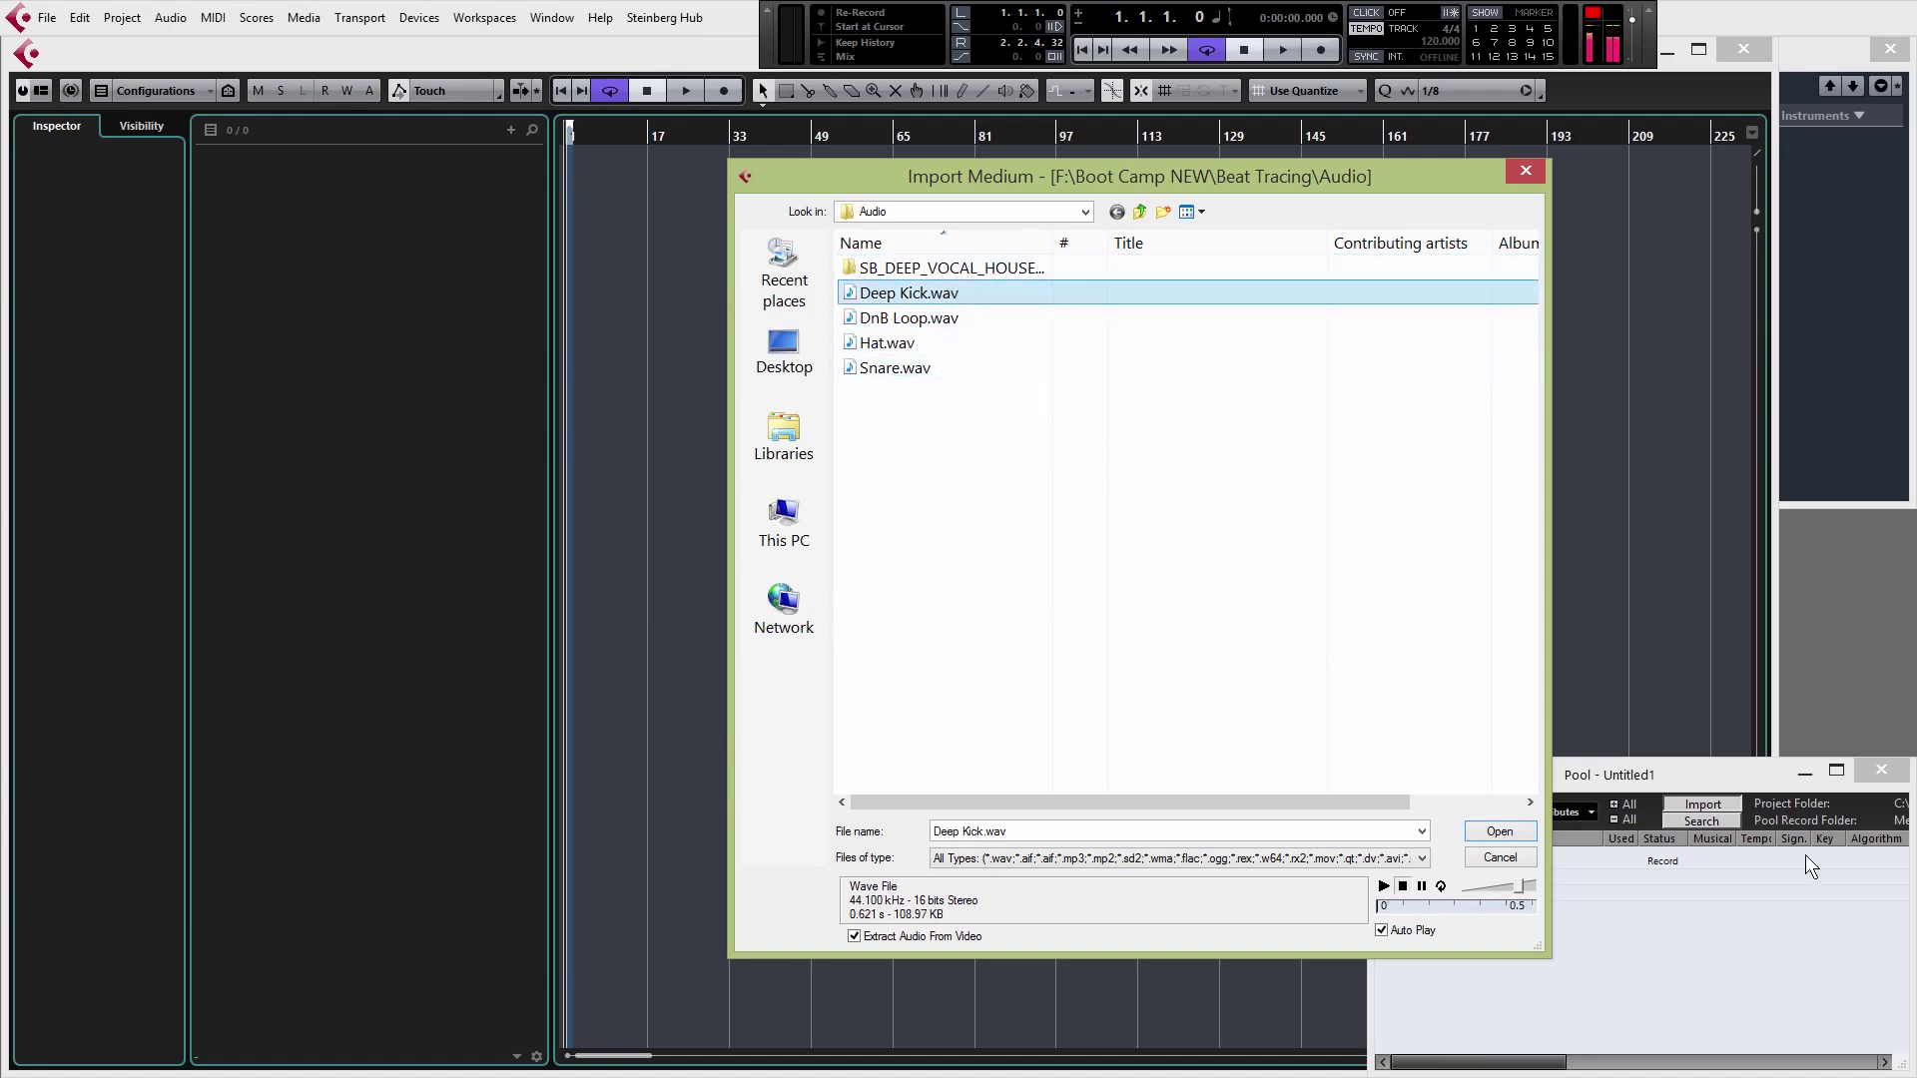
pyautogui.click(1386, 885)
pyautogui.click(1442, 886)
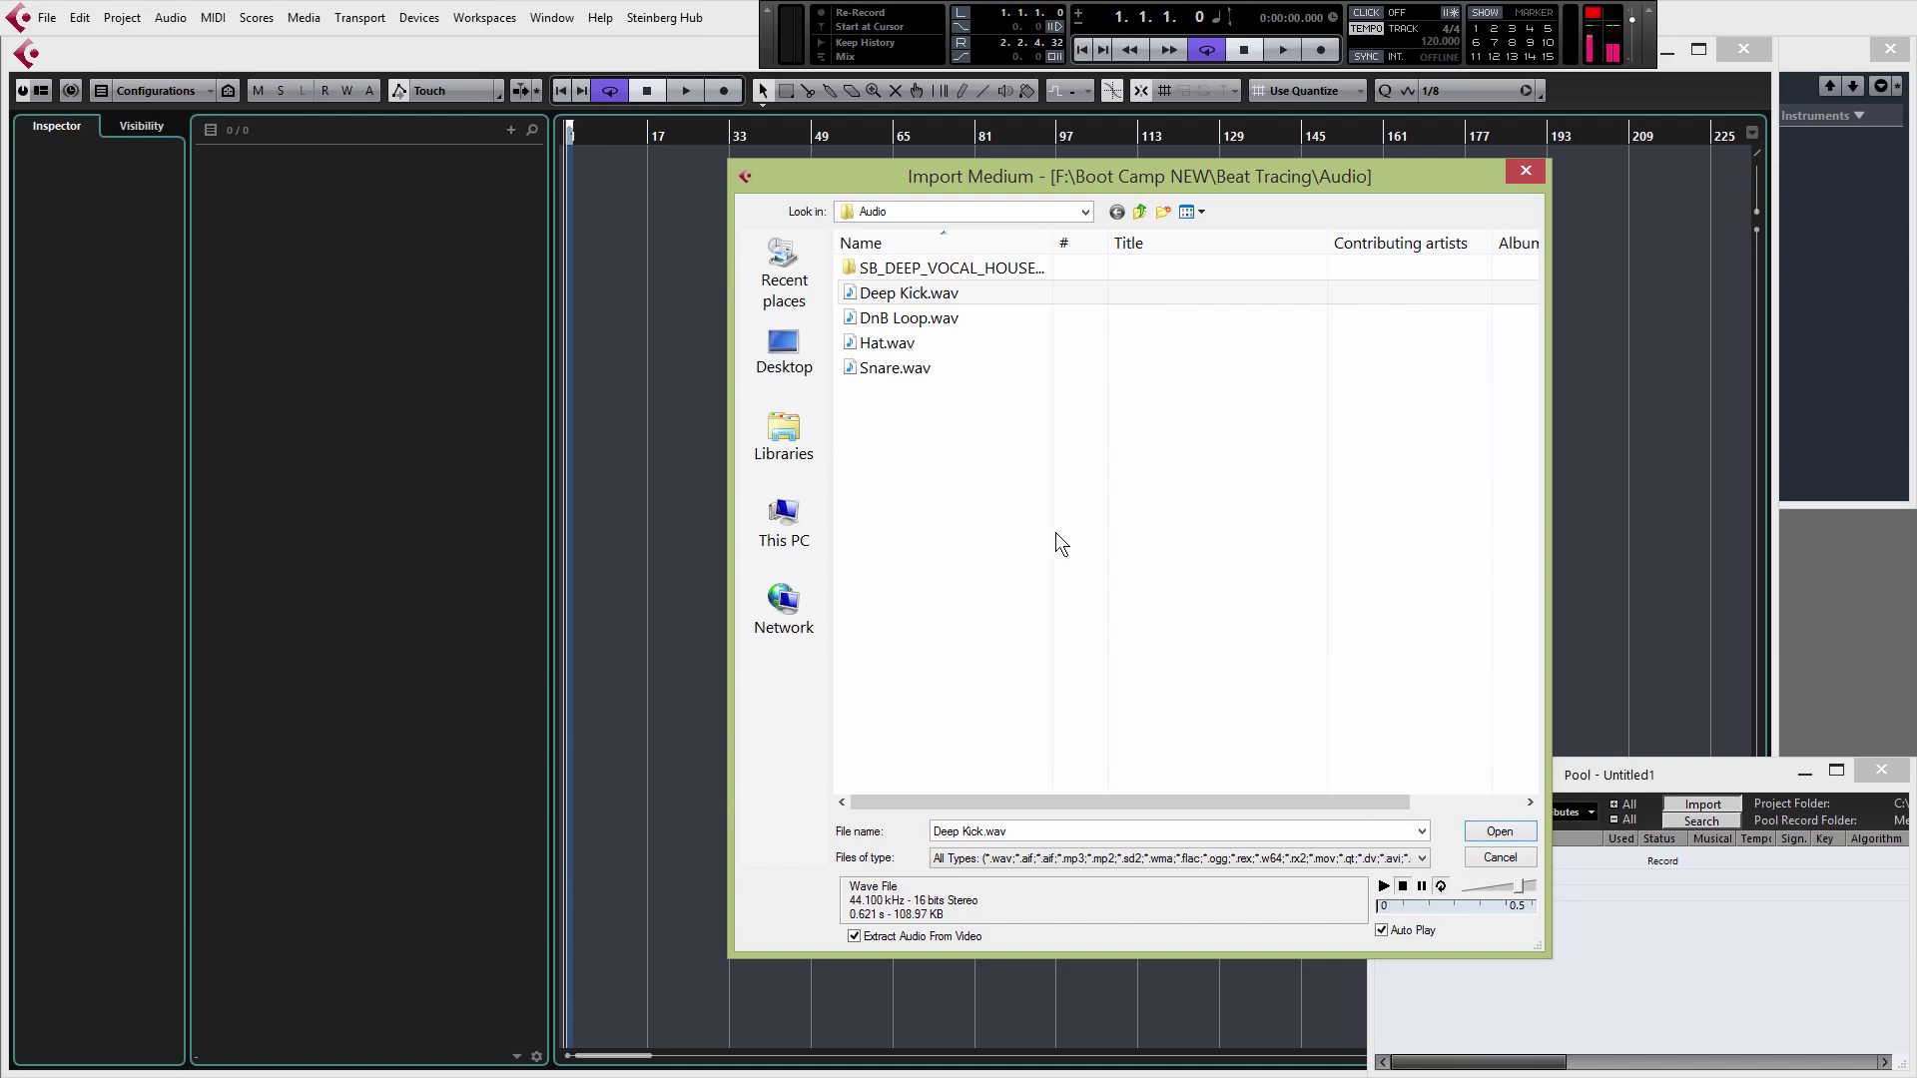
pyautogui.click(900, 372)
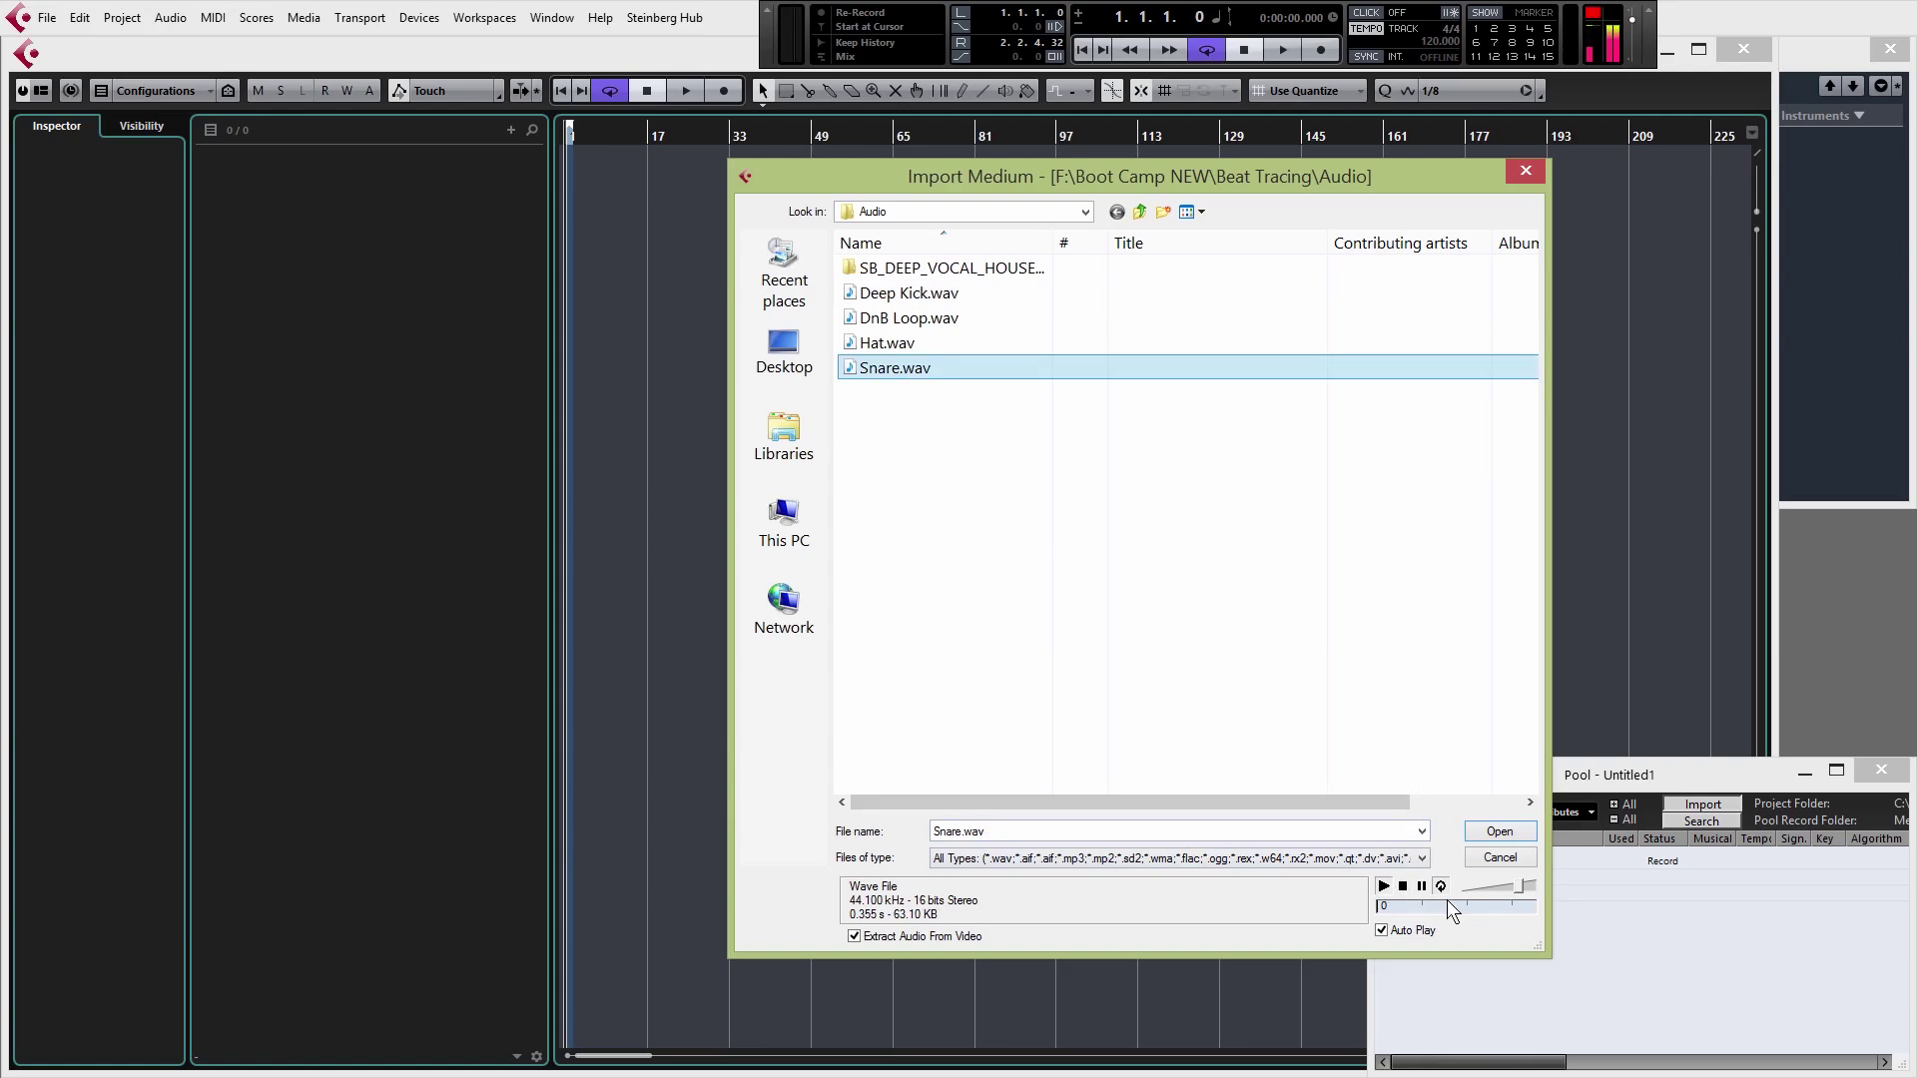
# Import Deep Kick.wav into the Pool and place it in the empty arrangement on its own audio track
pyautogui.click(929, 292)
pyautogui.click(1497, 832)
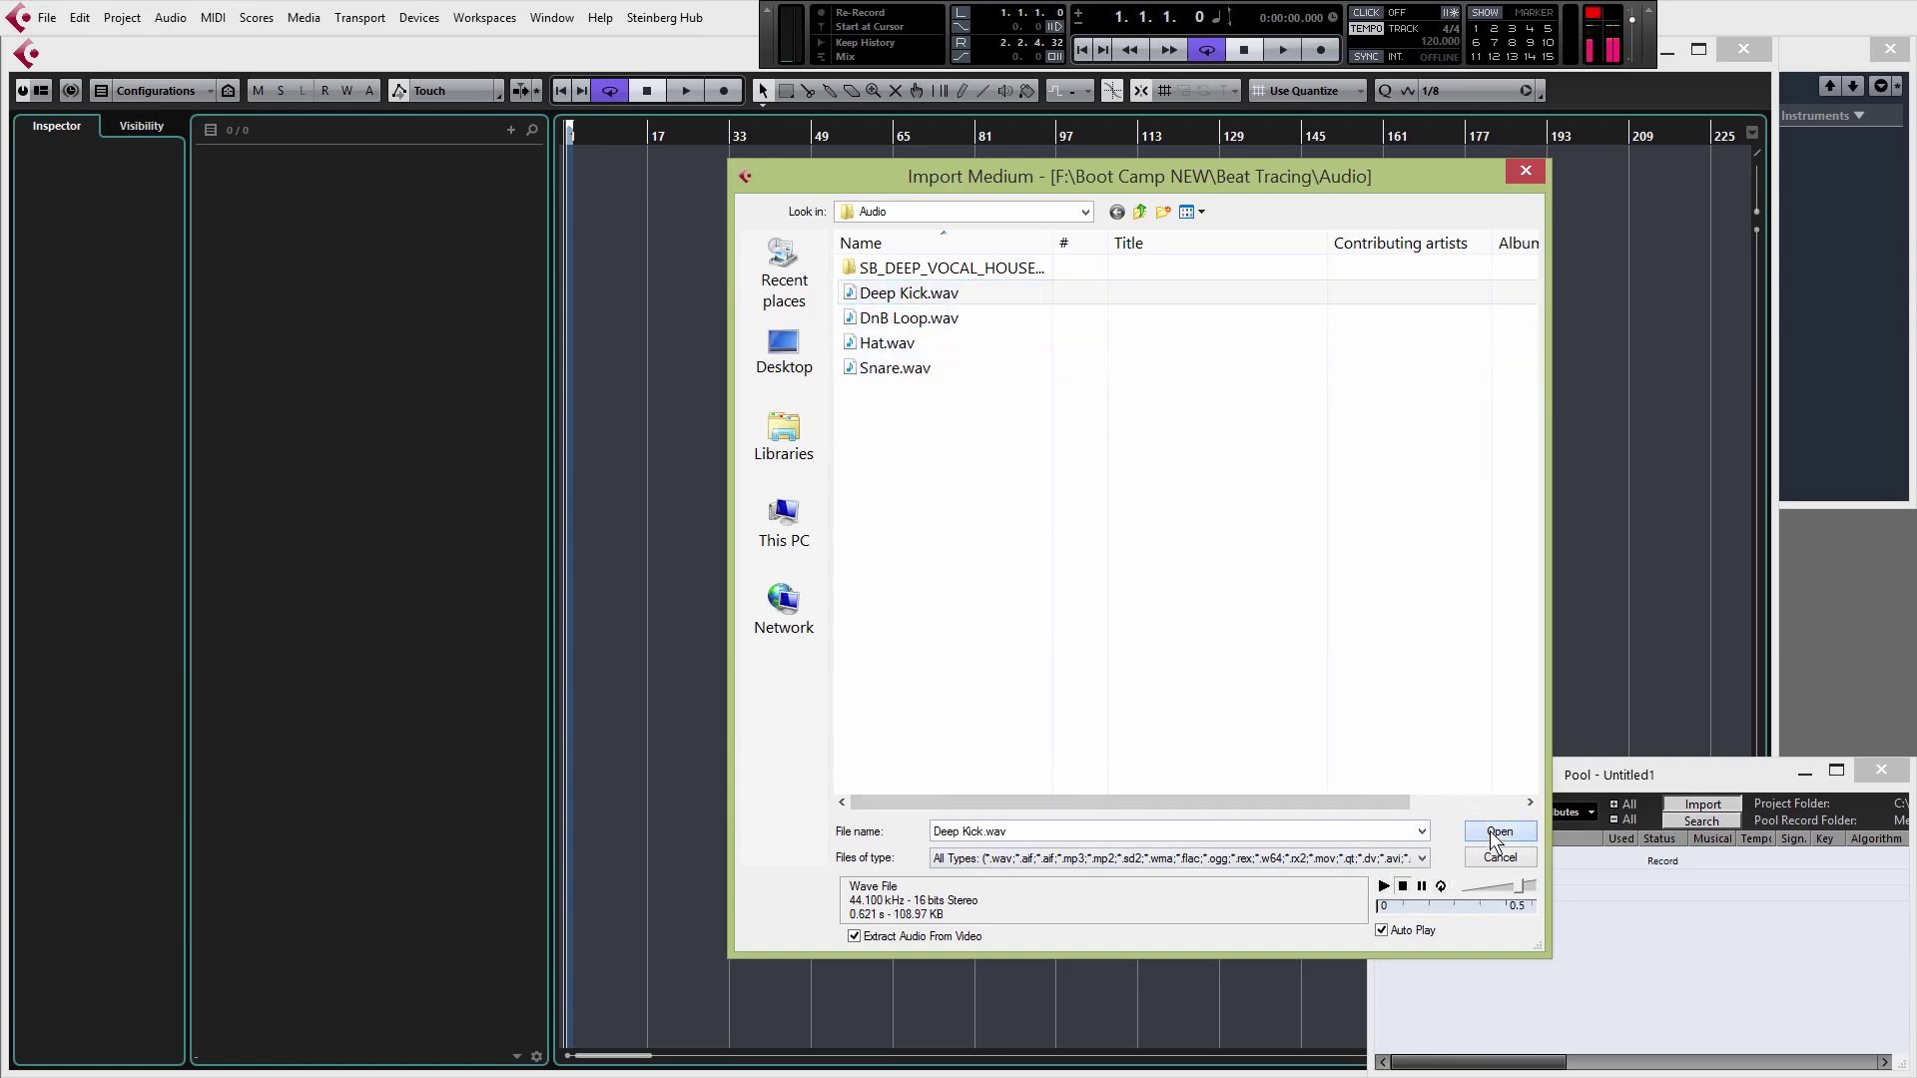
pyautogui.click(1534, 862)
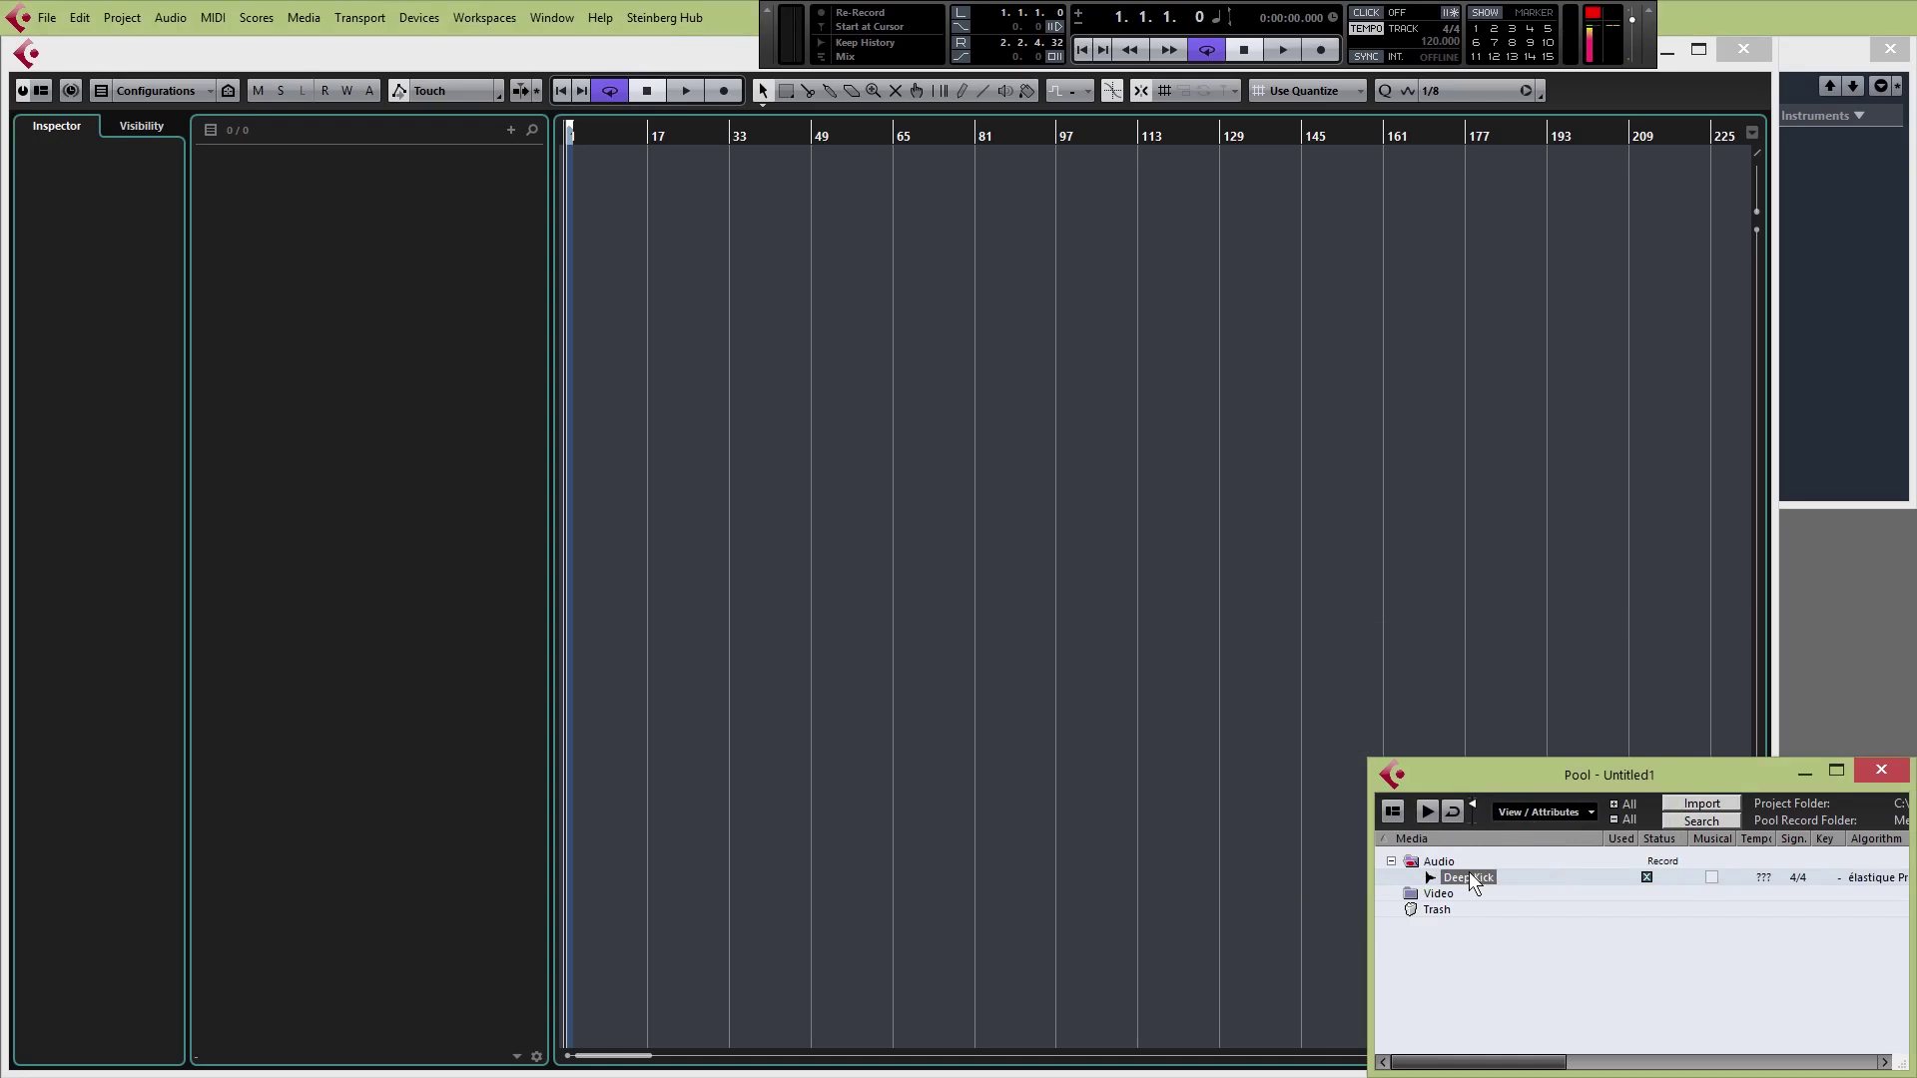
pyautogui.moveTo(1479, 887); pyautogui.dragTo(606, 174)
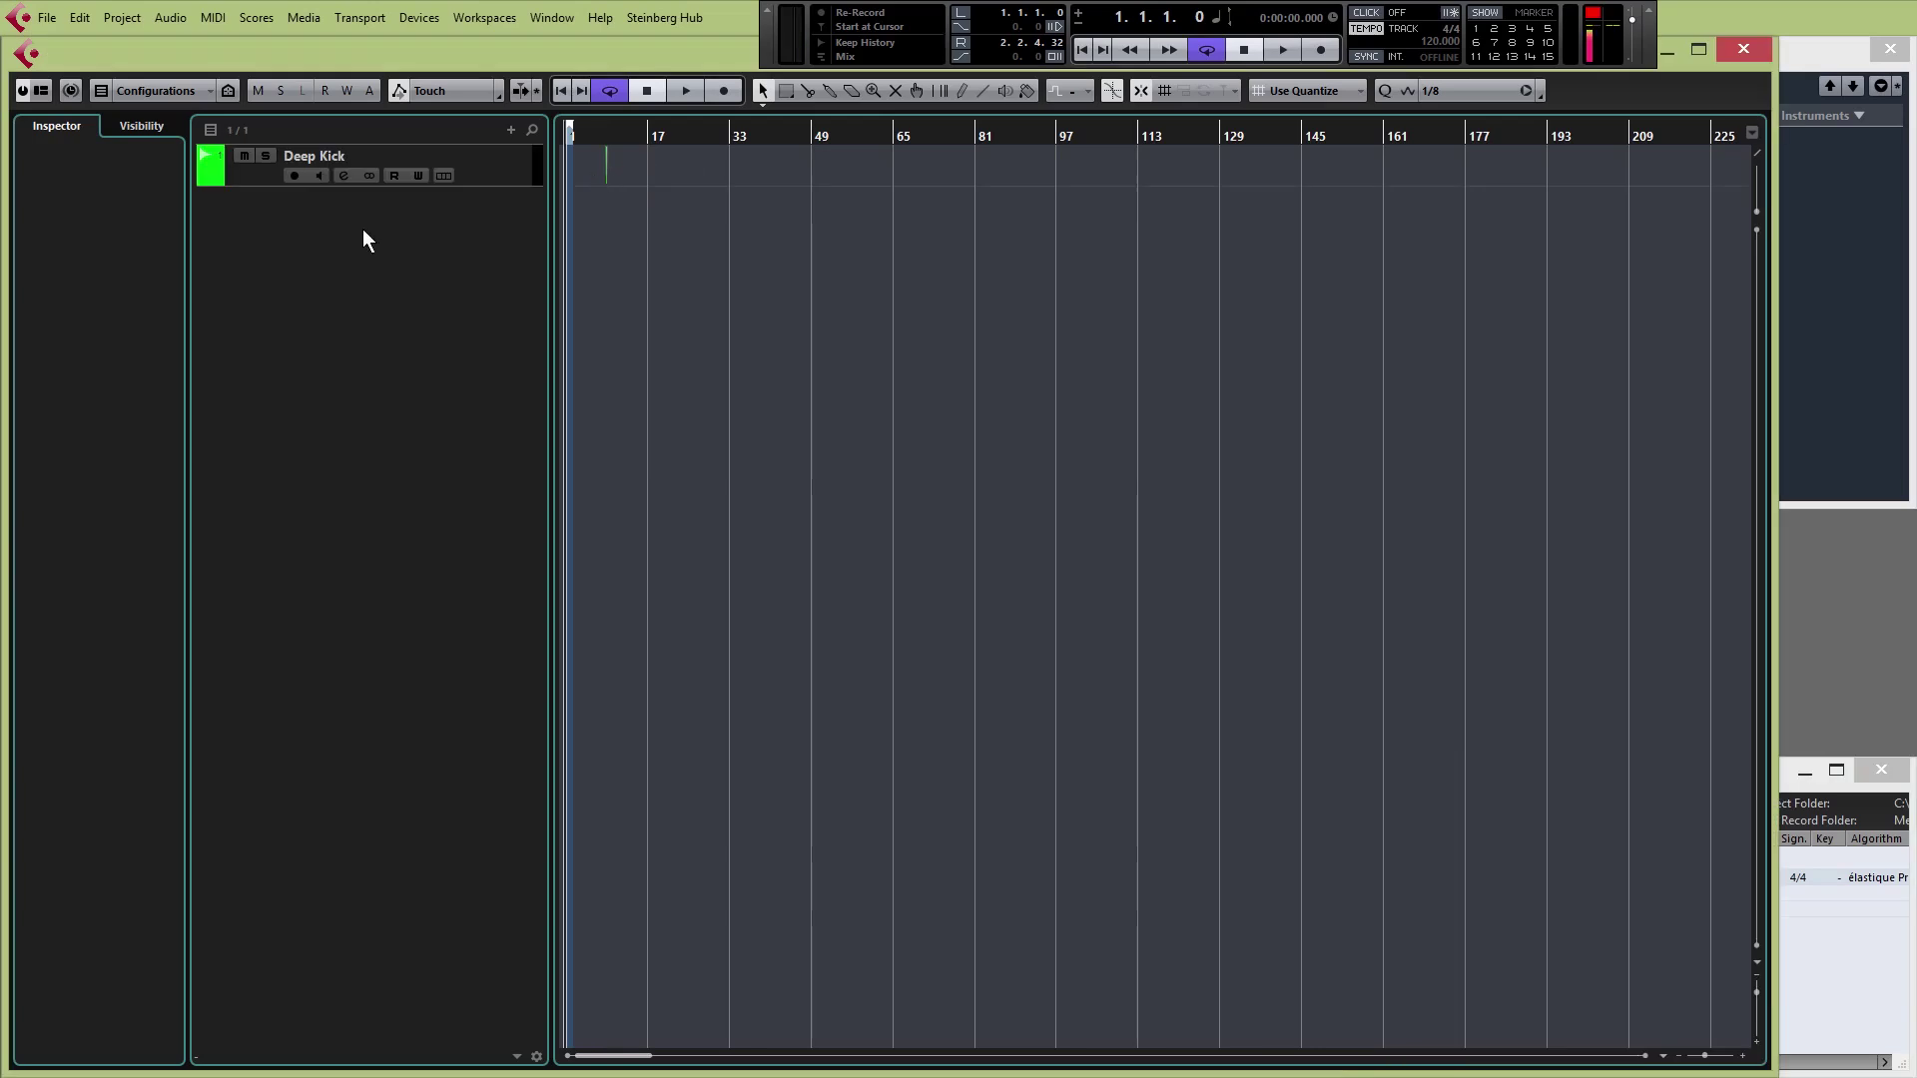
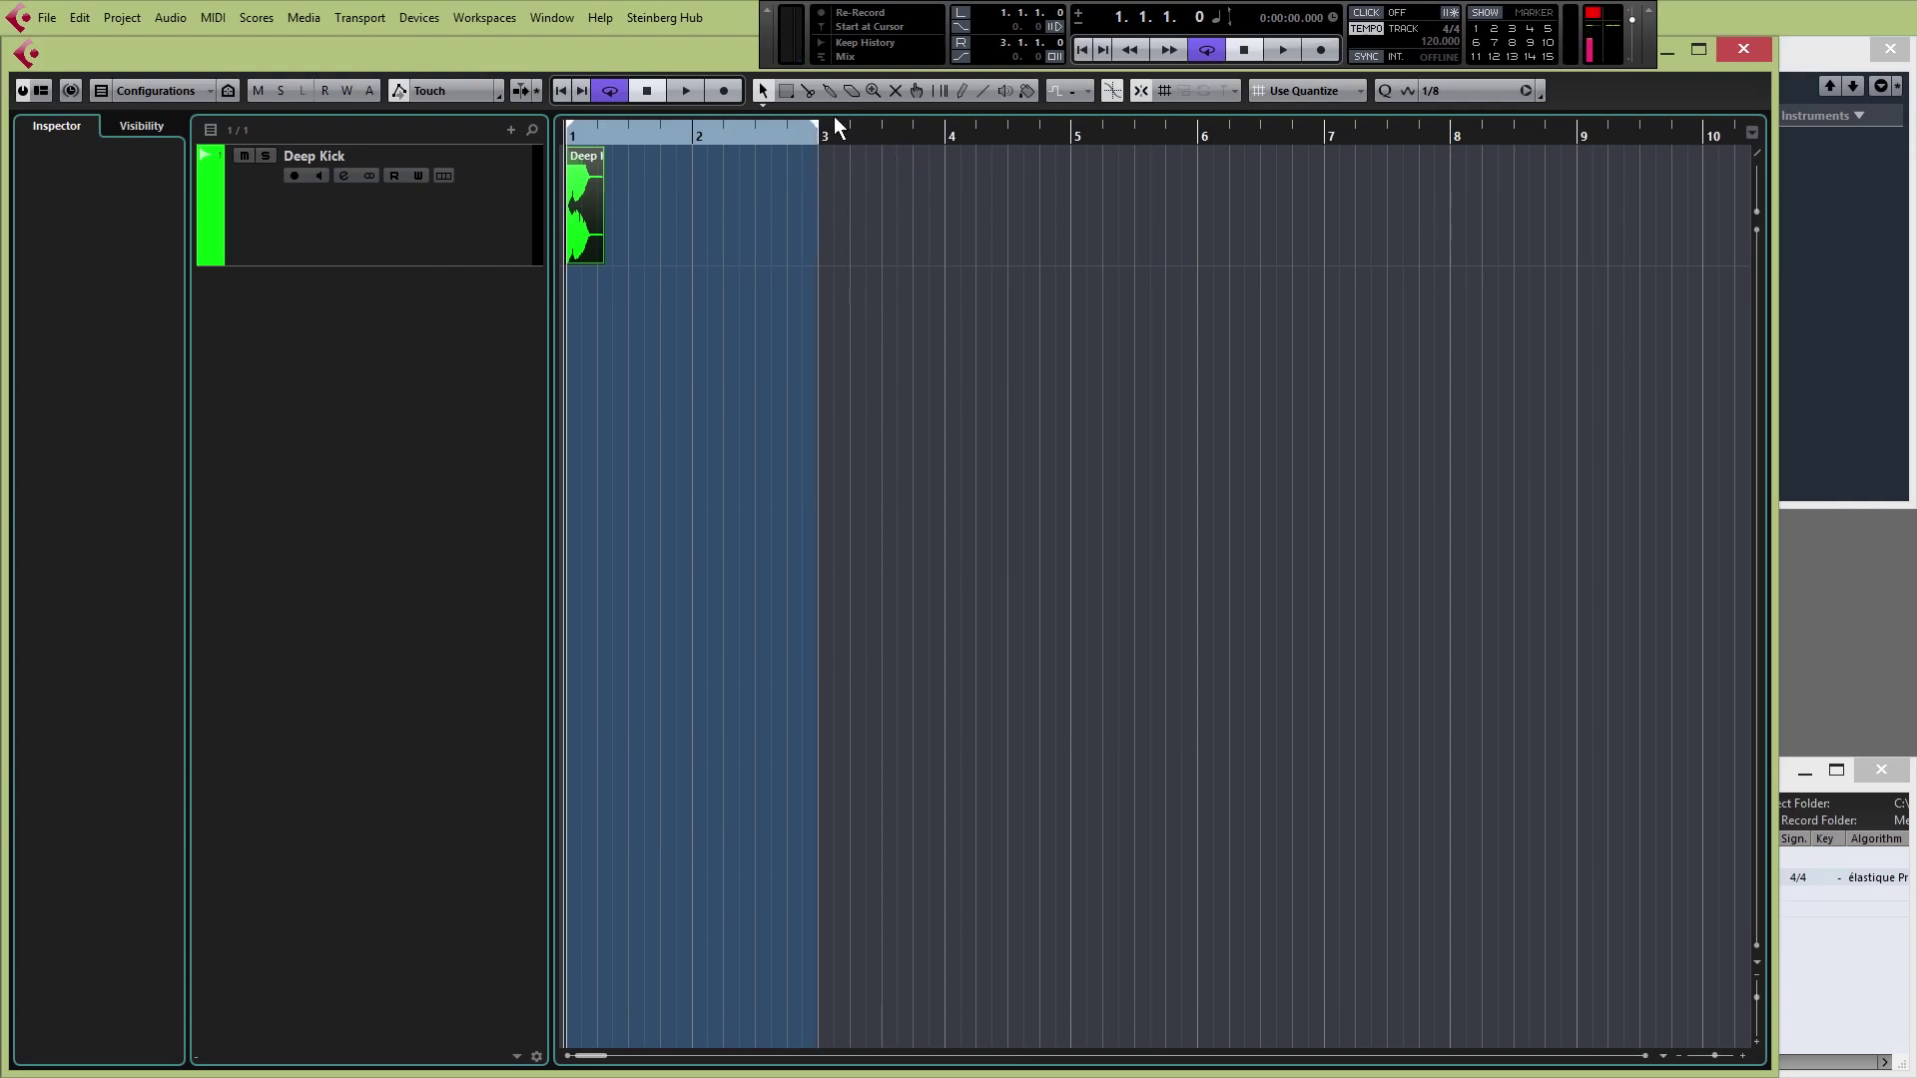
# Set the left and right locators to span bars 1 to 3 and place the project cursor at 1.3
pyautogui.moveTo(817, 133)
pyautogui.mouseDown()
pyautogui.moveTo(886, 137)
pyautogui.moveTo(783, 137)
pyautogui.moveTo(819, 136)
pyautogui.mouseUp()
pyautogui.moveTo(573, 132)
pyautogui.mouseDown()
pyautogui.moveTo(642, 138)
pyautogui.moveTo(572, 140)
pyautogui.mouseUp()
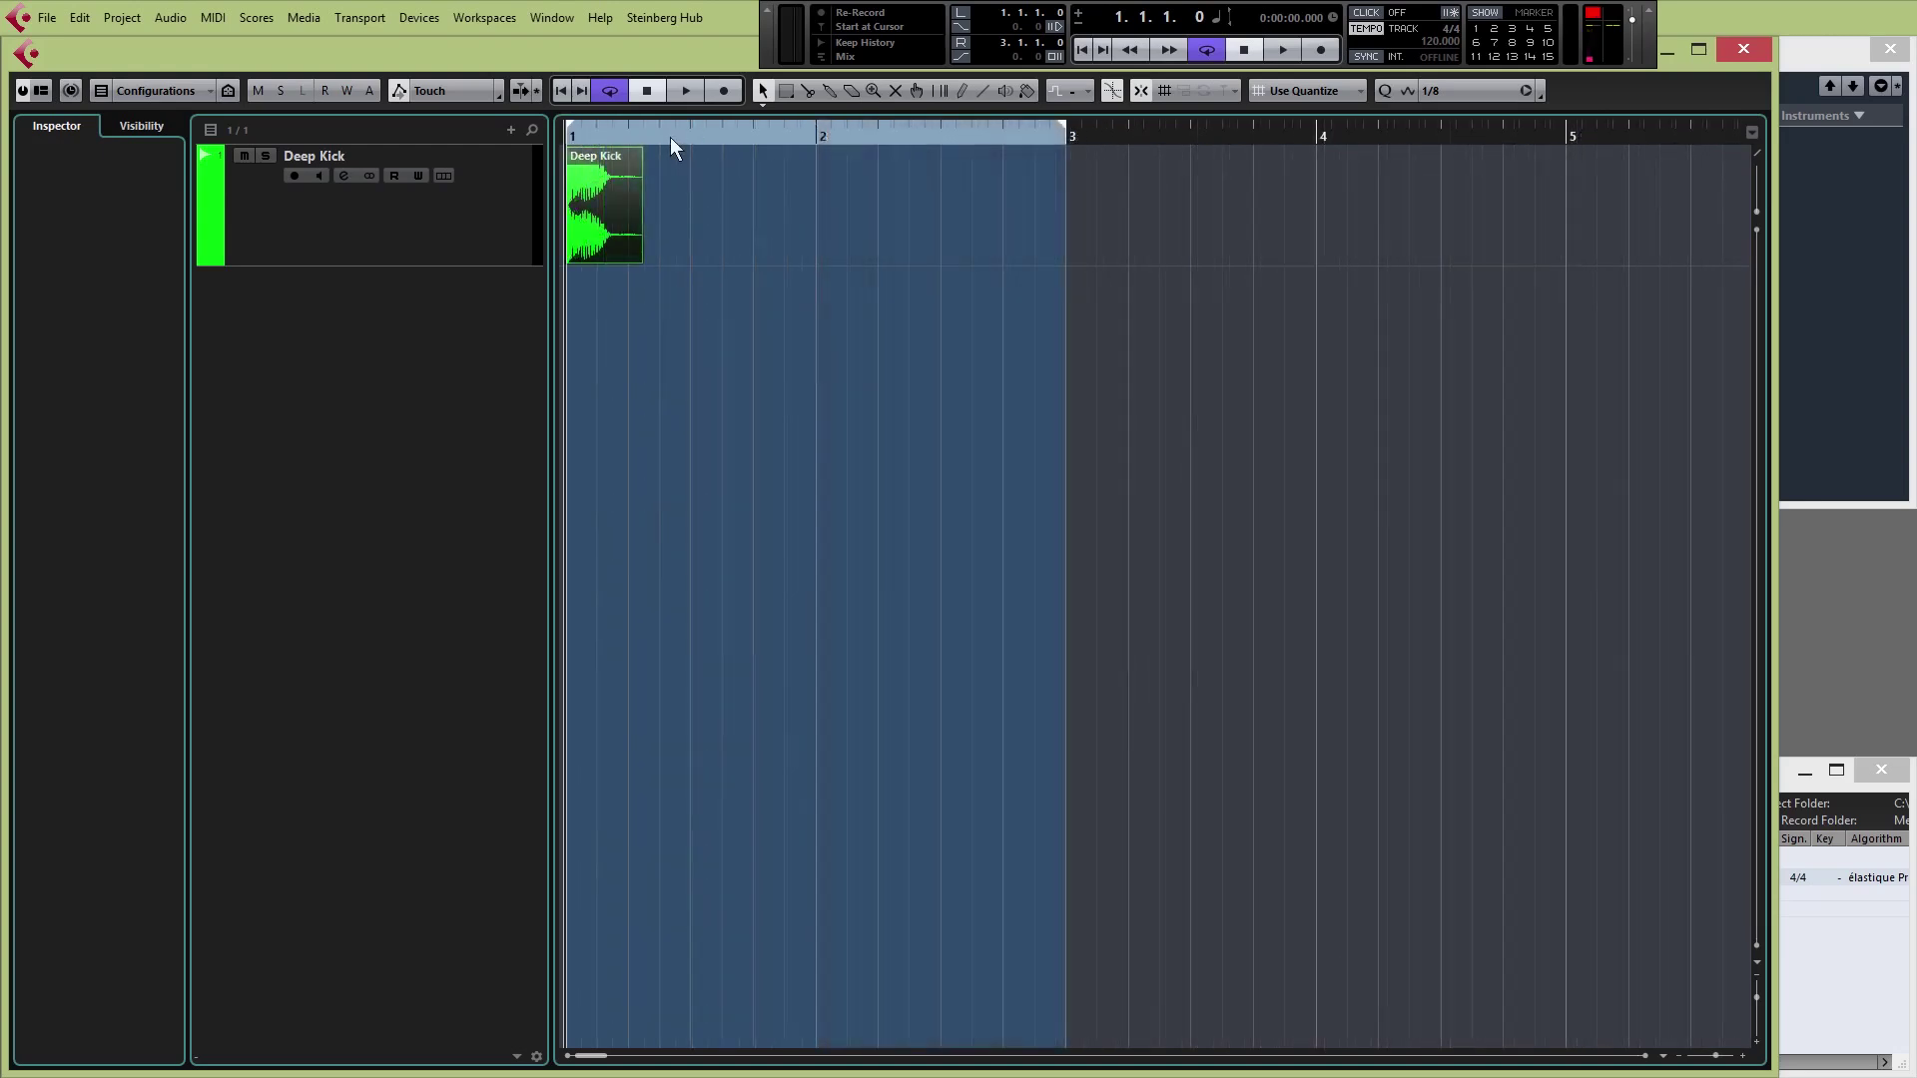
pyautogui.moveTo(669, 136)
pyautogui.mouseDown()
pyautogui.moveTo(683, 164)
pyautogui.moveTo(685, 144)
pyautogui.mouseUp()
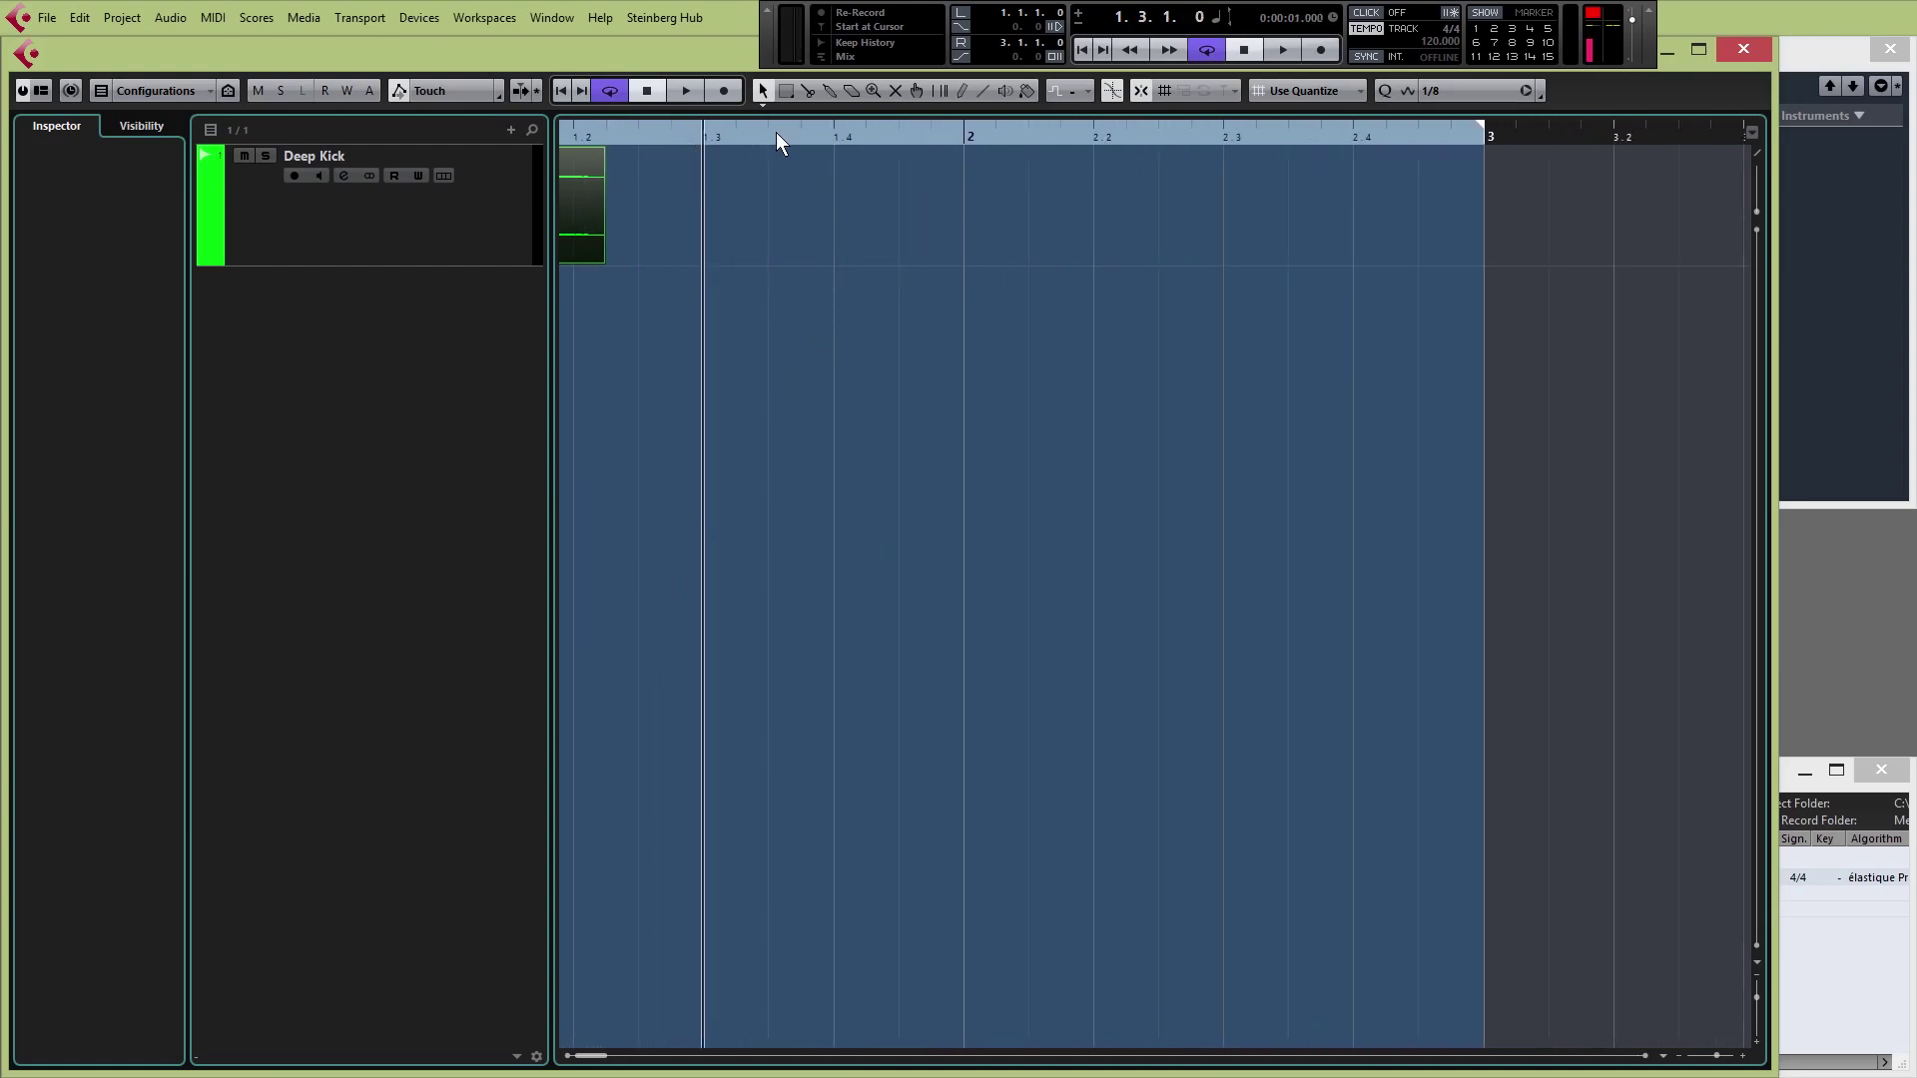
pyautogui.moveTo(590, 1055); pyautogui.dragTo(564, 1056)
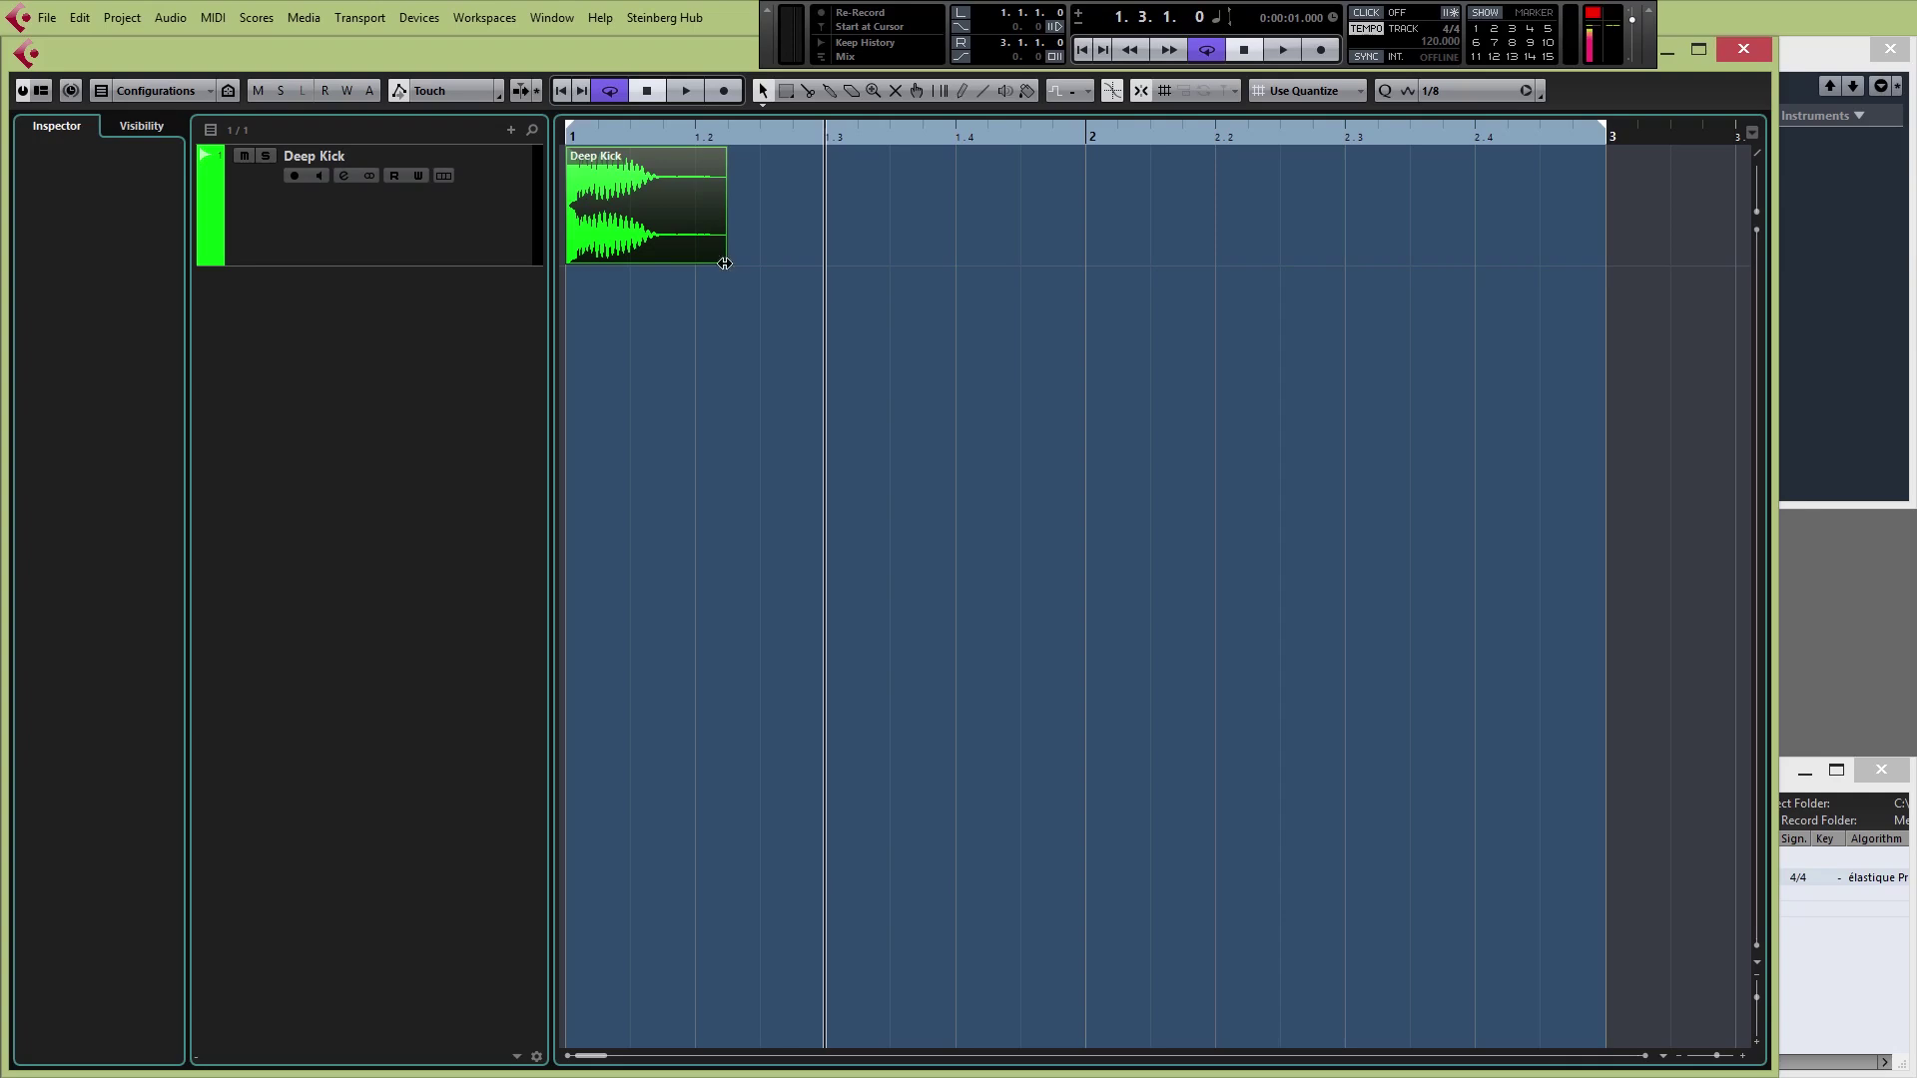
# Shorten the Deep Kick event to end at 1.2, one beat long, and add a short fade-out at its end
pyautogui.moveTo(725, 260); pyautogui.dragTo(690, 256)
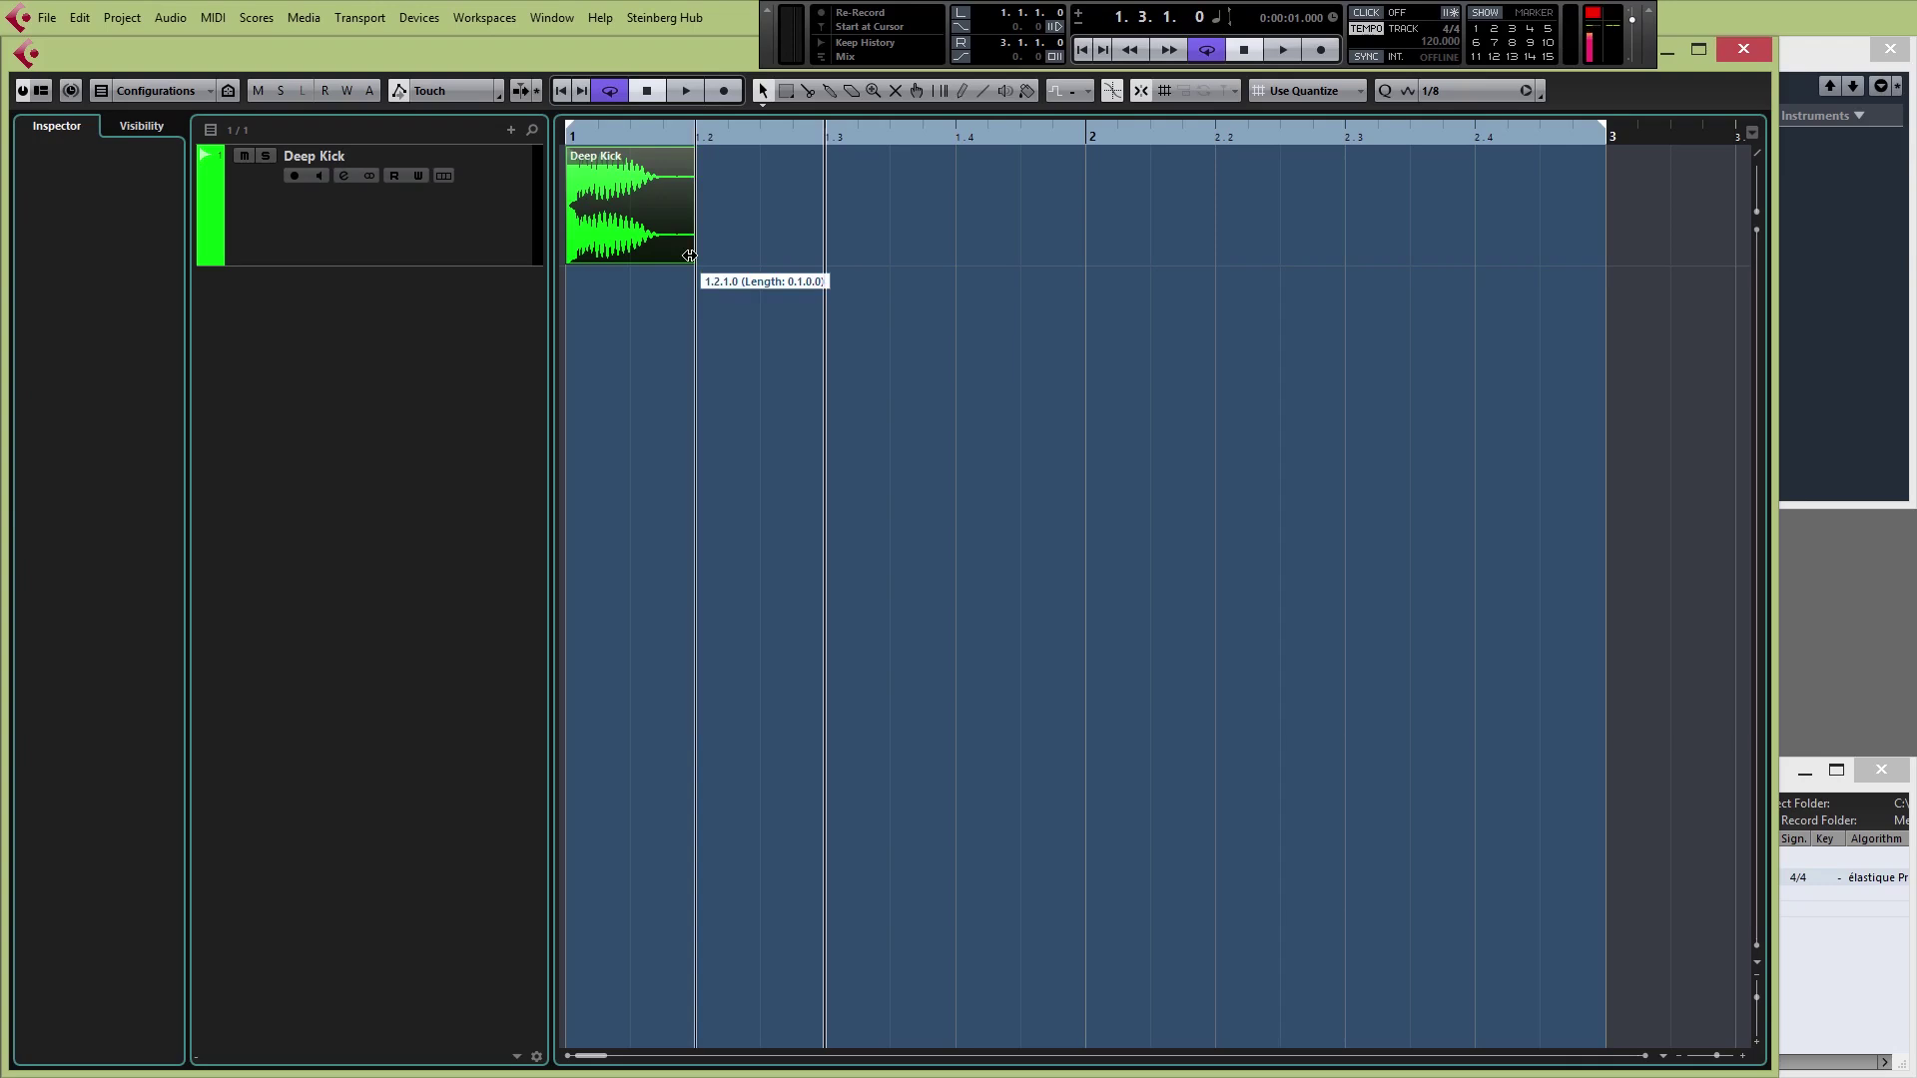
pyautogui.moveTo(690, 256); pyautogui.dragTo(690, 257)
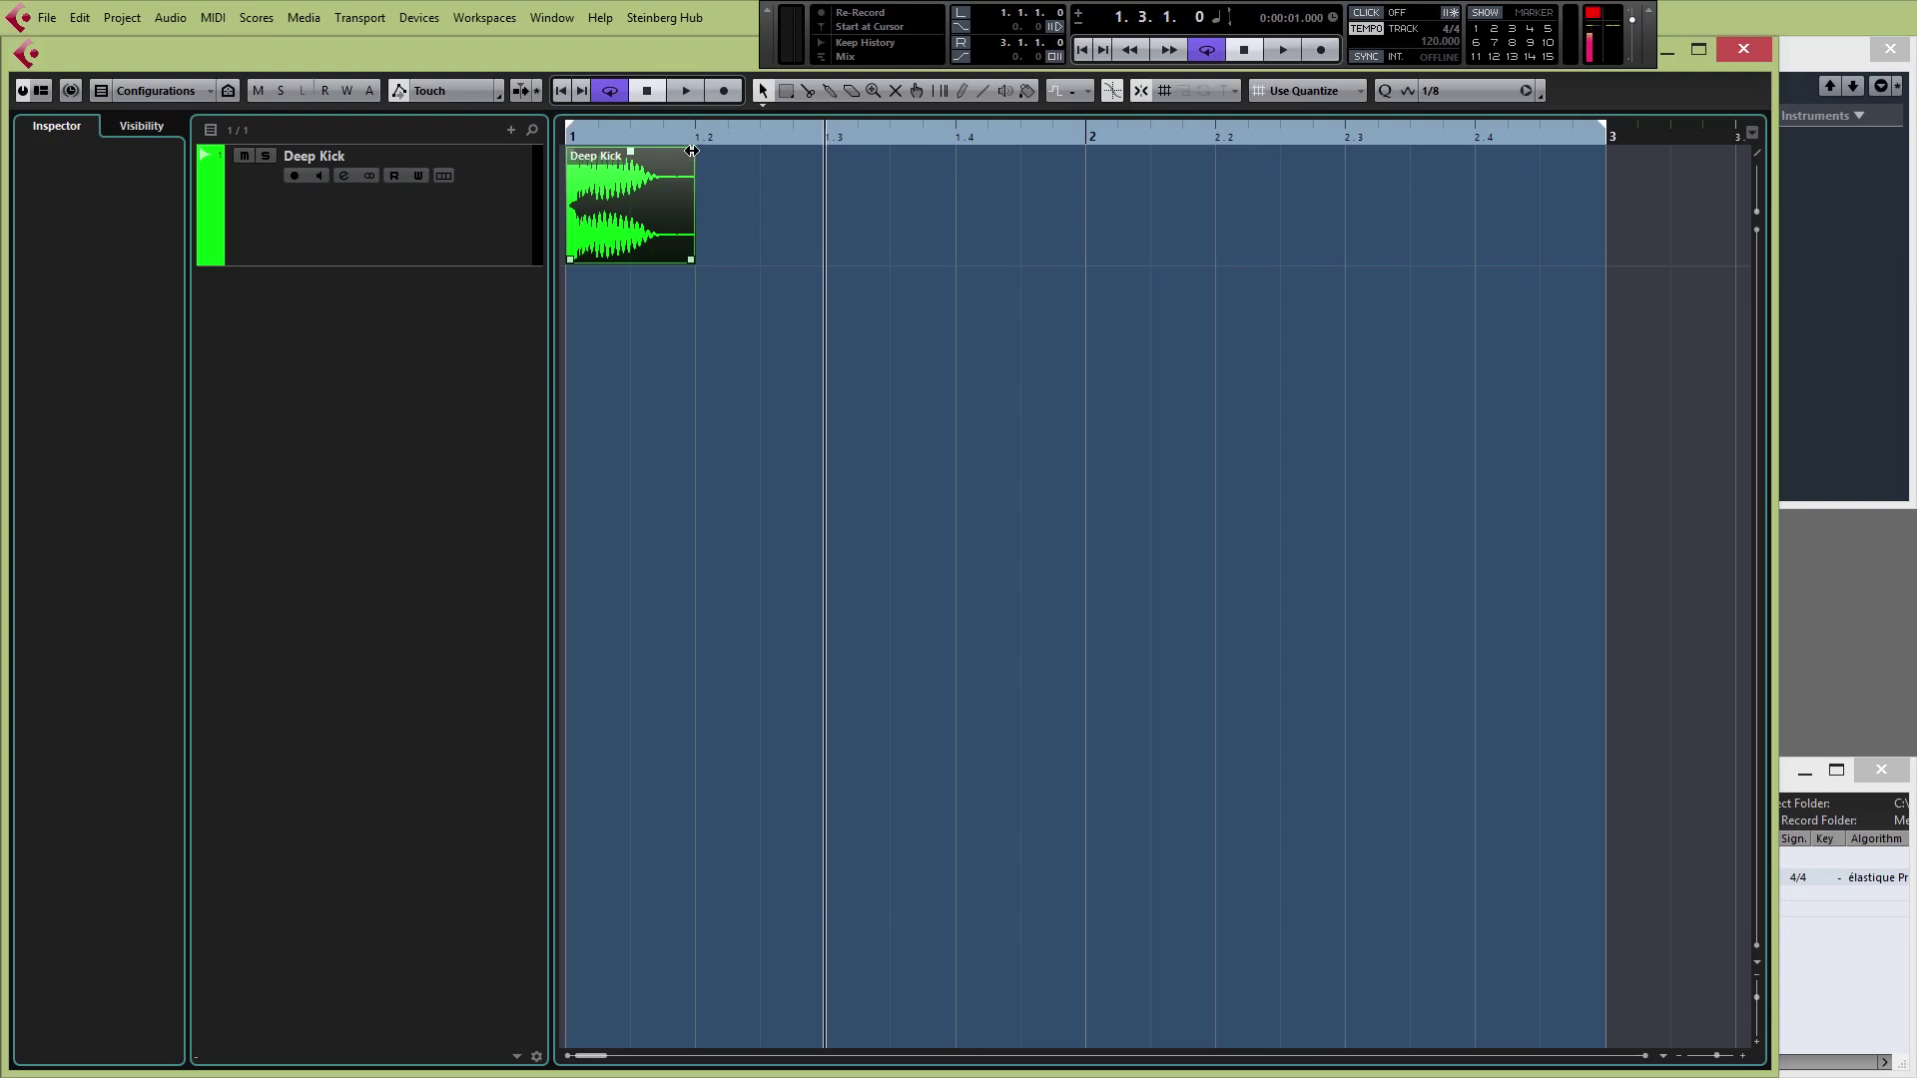
pyautogui.moveTo(692, 151); pyautogui.dragTo(676, 157)
# Copy the trimmed Deep Kick event onto every remaining beat of bars 1 and 2
pyautogui.moveTo(669, 197)
pyautogui.moveTo(638, 188); pyautogui.dragTo(757, 195)
pyautogui.moveTo(873, 202)
pyautogui.mouseDown()
pyautogui.moveTo(609, 195)
pyautogui.moveTo(855, 212)
pyautogui.mouseUp()
pyautogui.moveTo(1224, 197); pyautogui.dragTo(1145, 210)
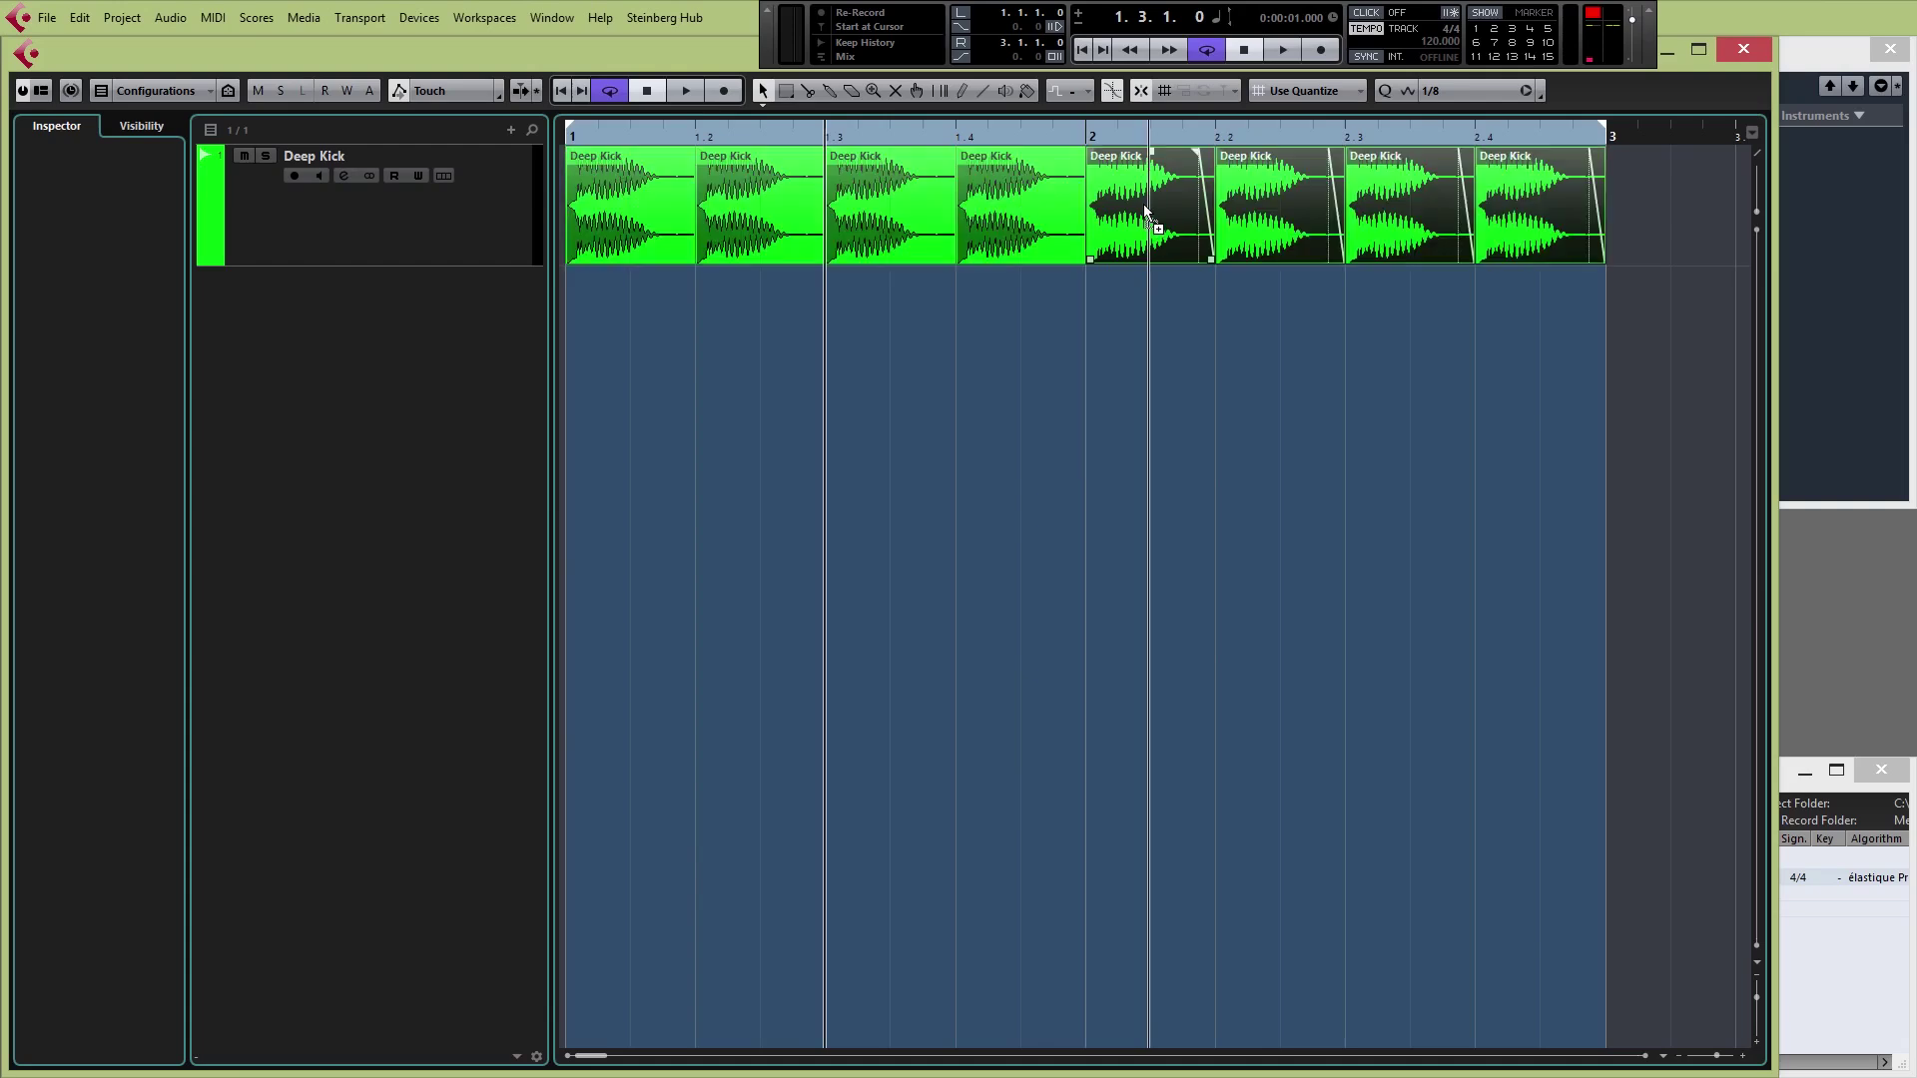
# Toggle cycle mode and the transport display off and on again, and play the kick pattern briefly
pyautogui.click(1204, 50)
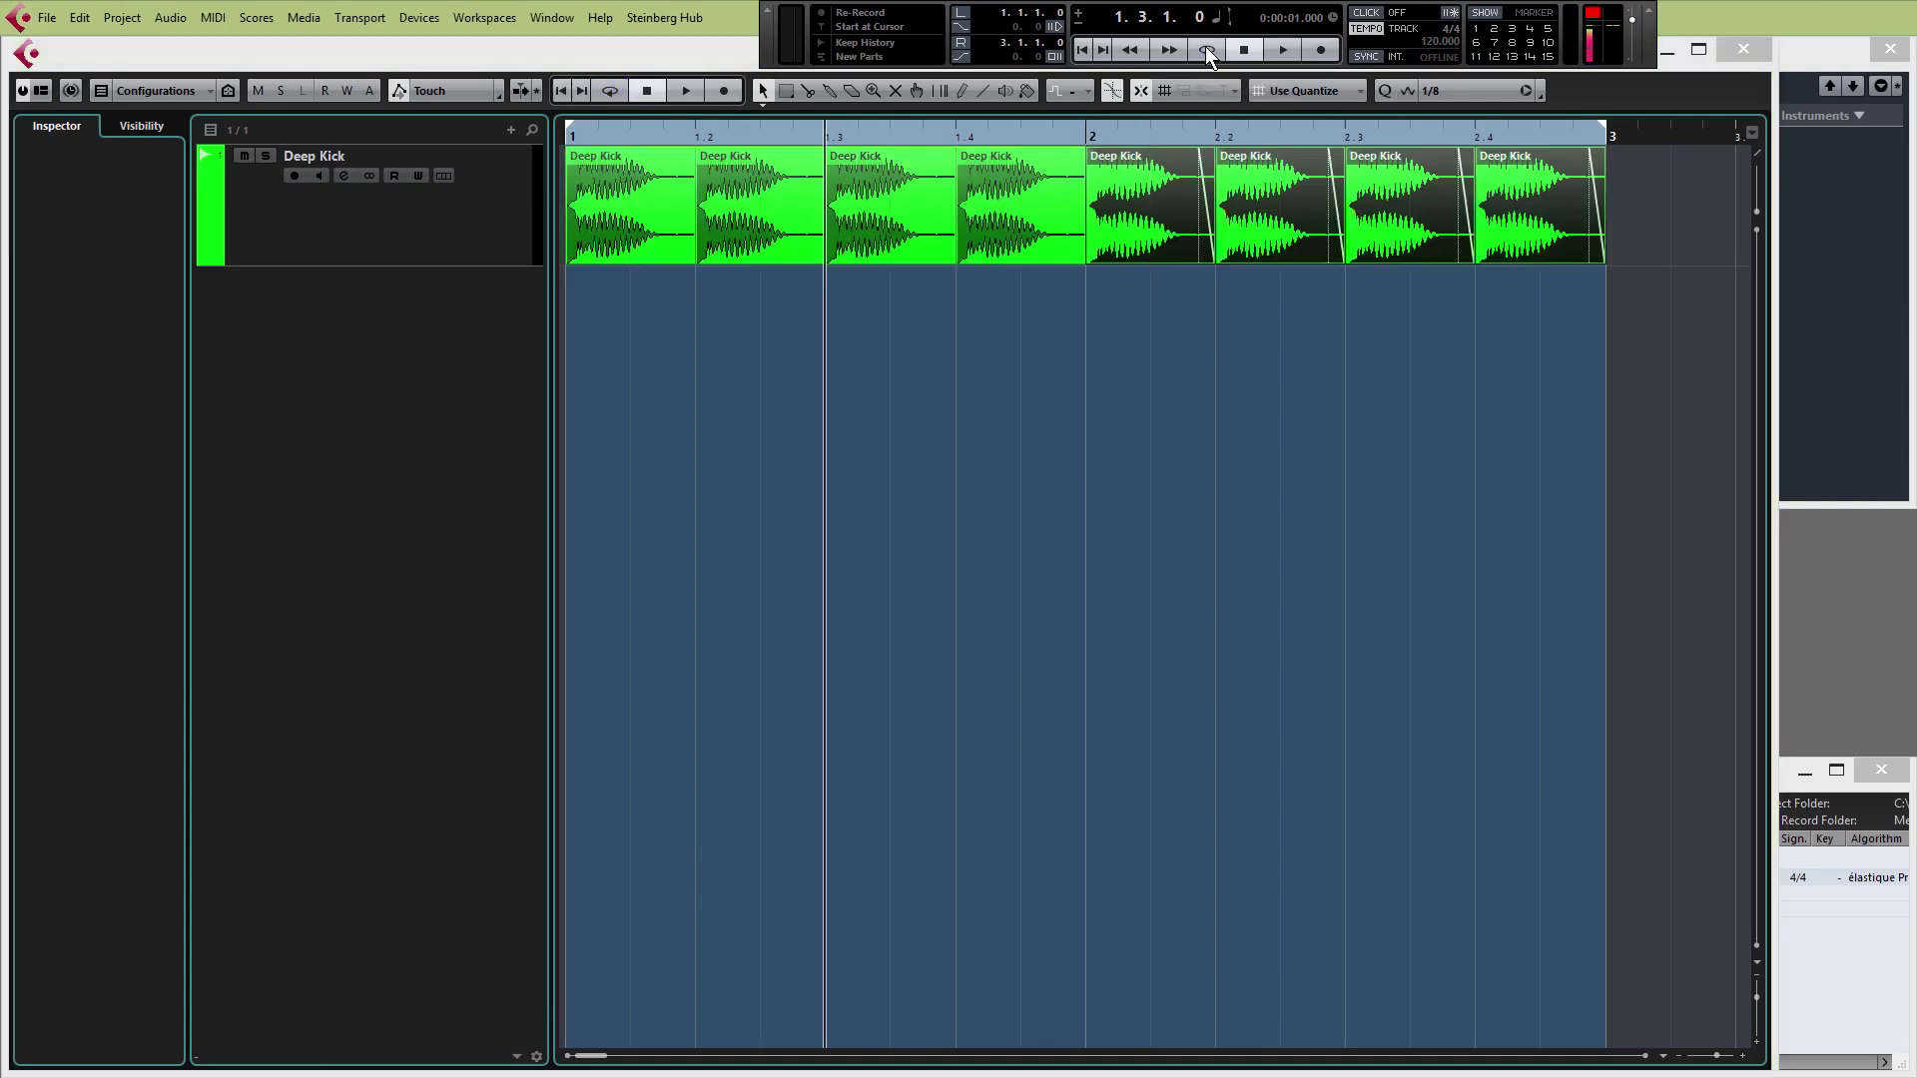
pyautogui.click(1206, 50)
pyautogui.press('F2')
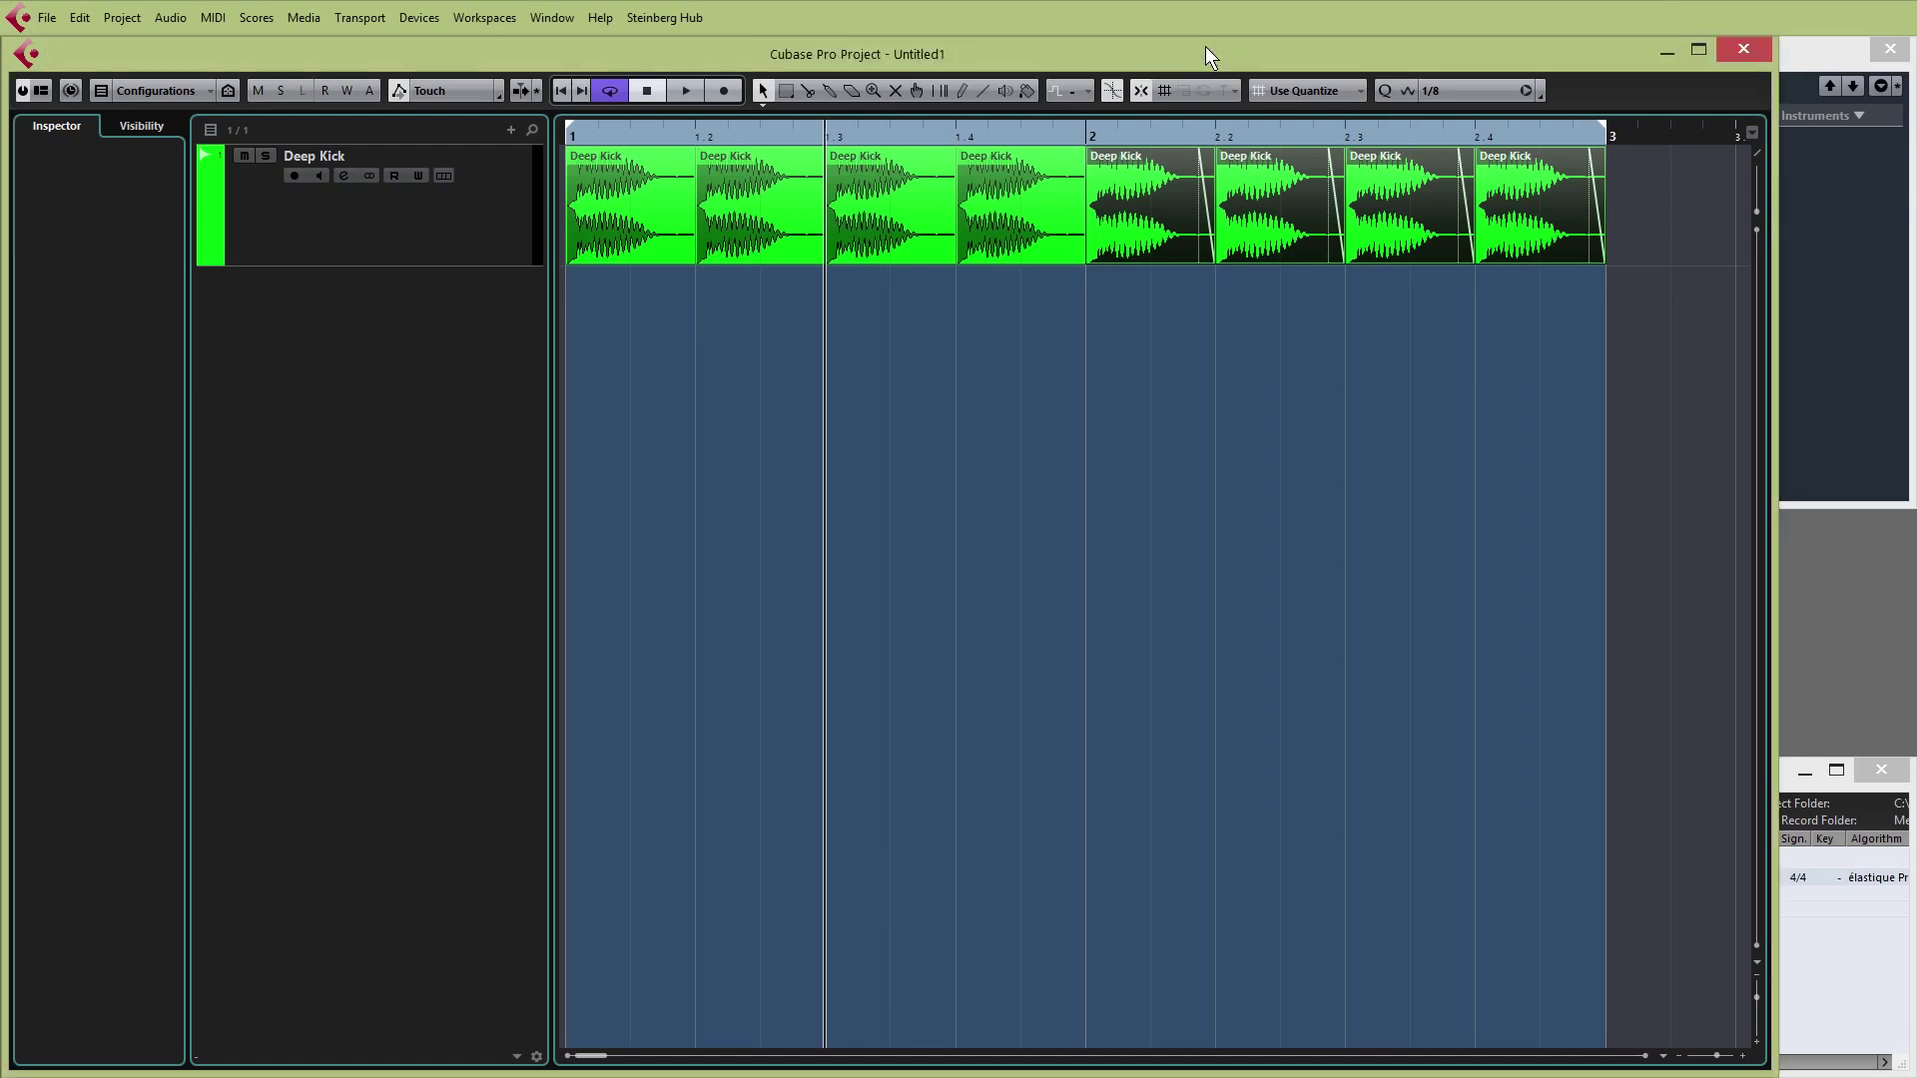
pyautogui.press('F2')
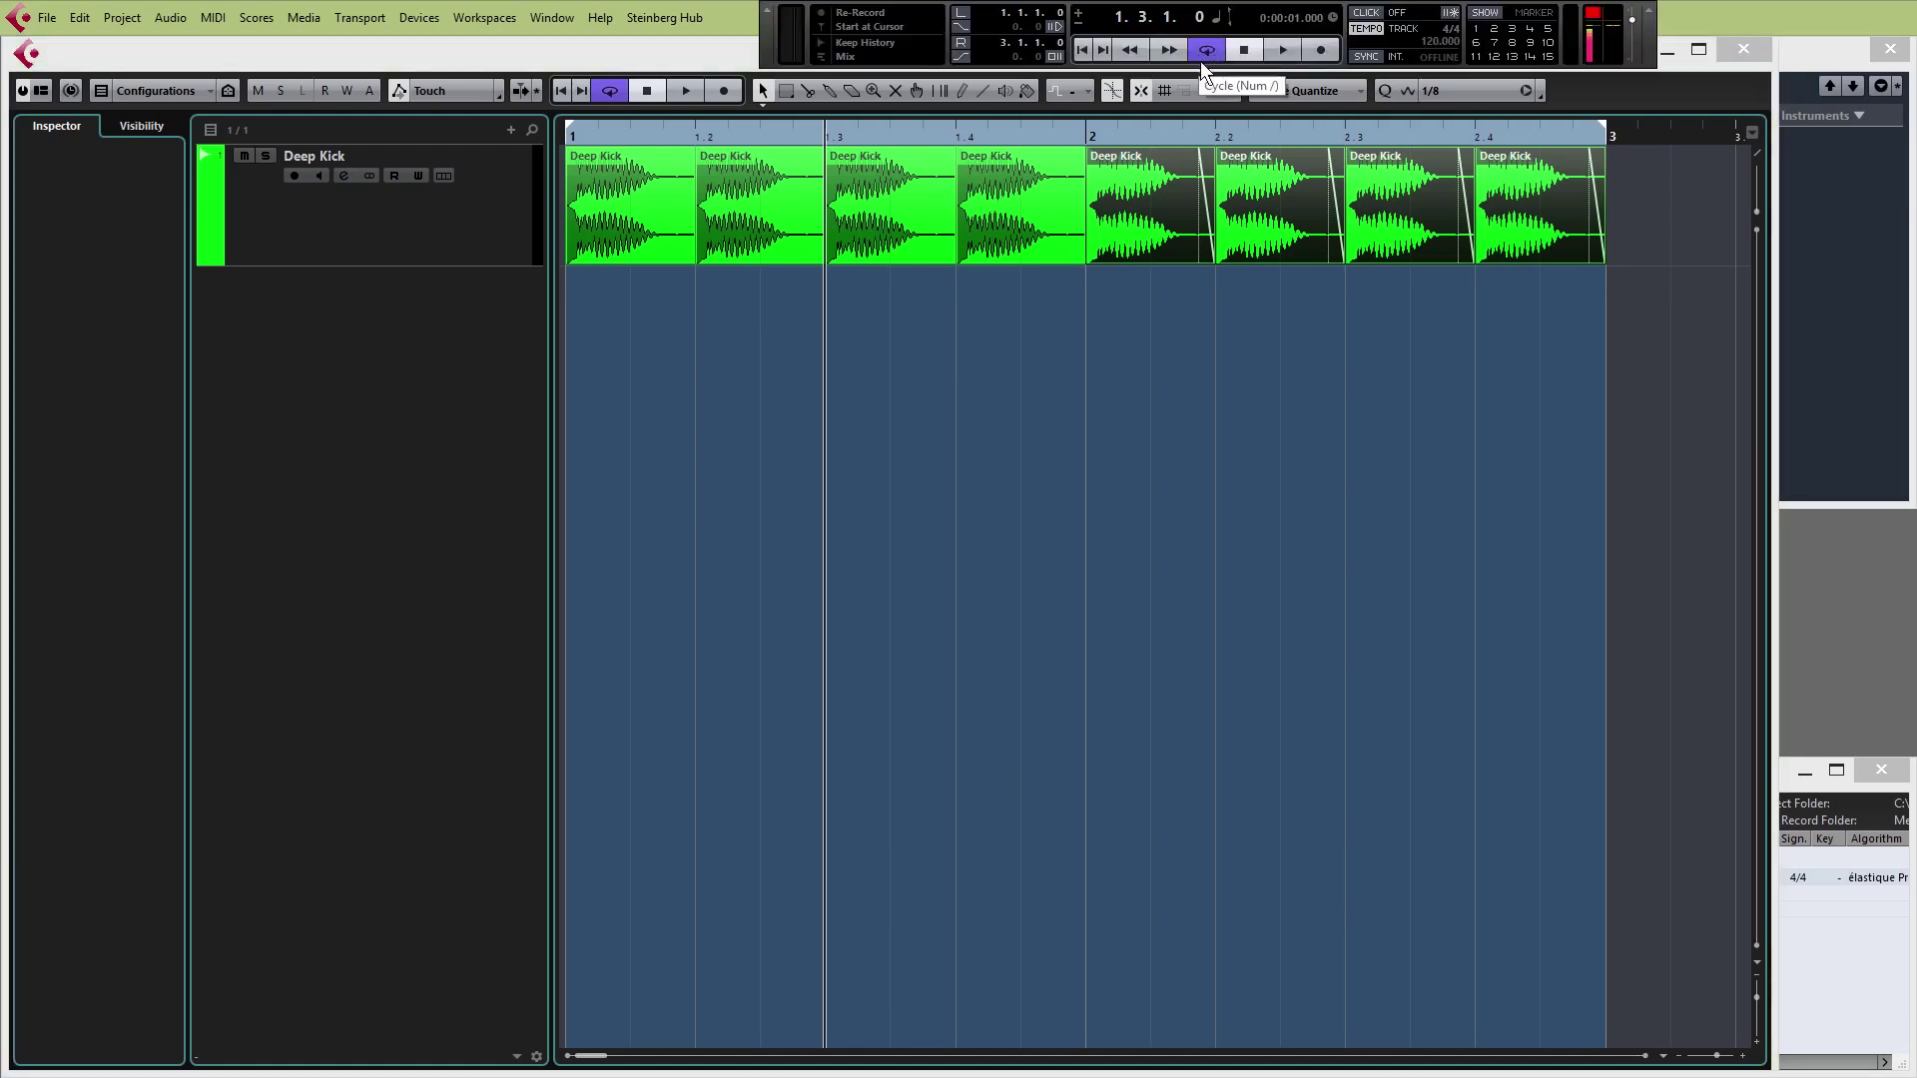
pyautogui.click(1291, 51)
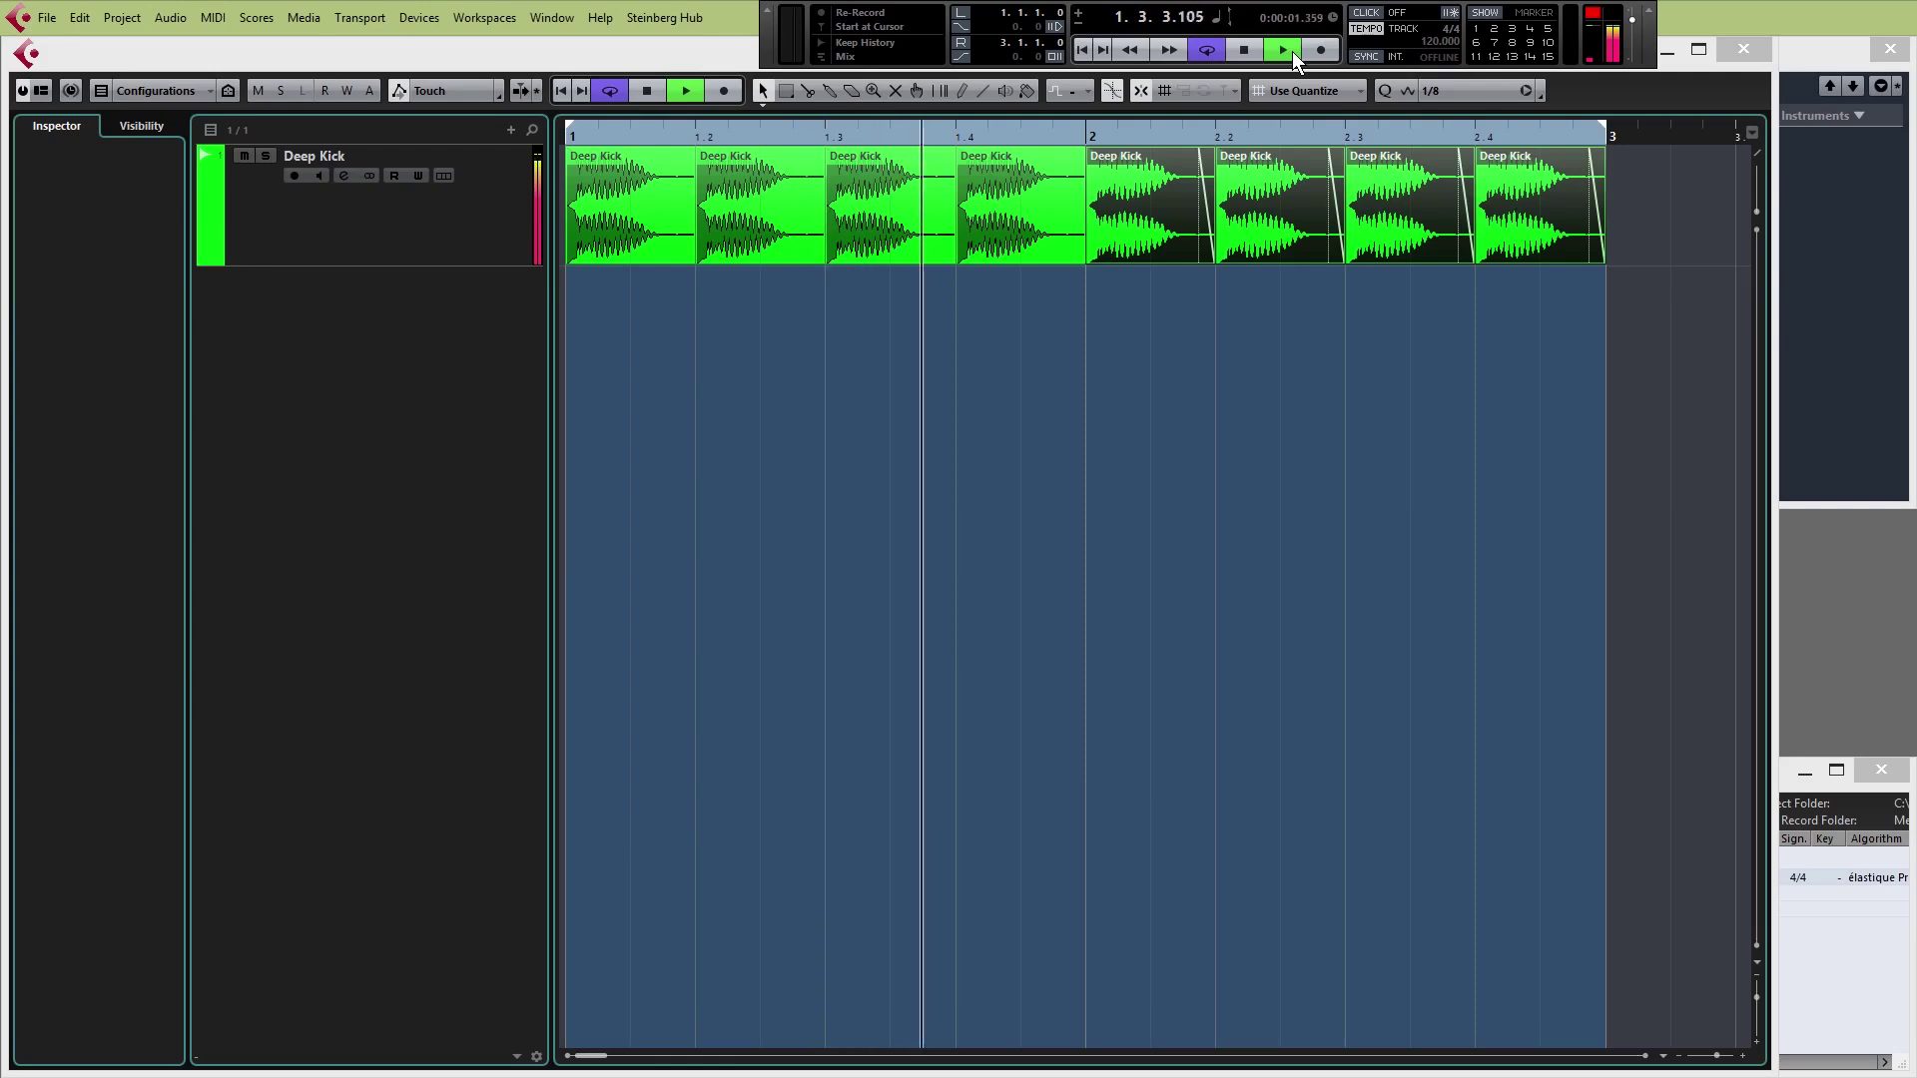
pyautogui.click(1292, 51)
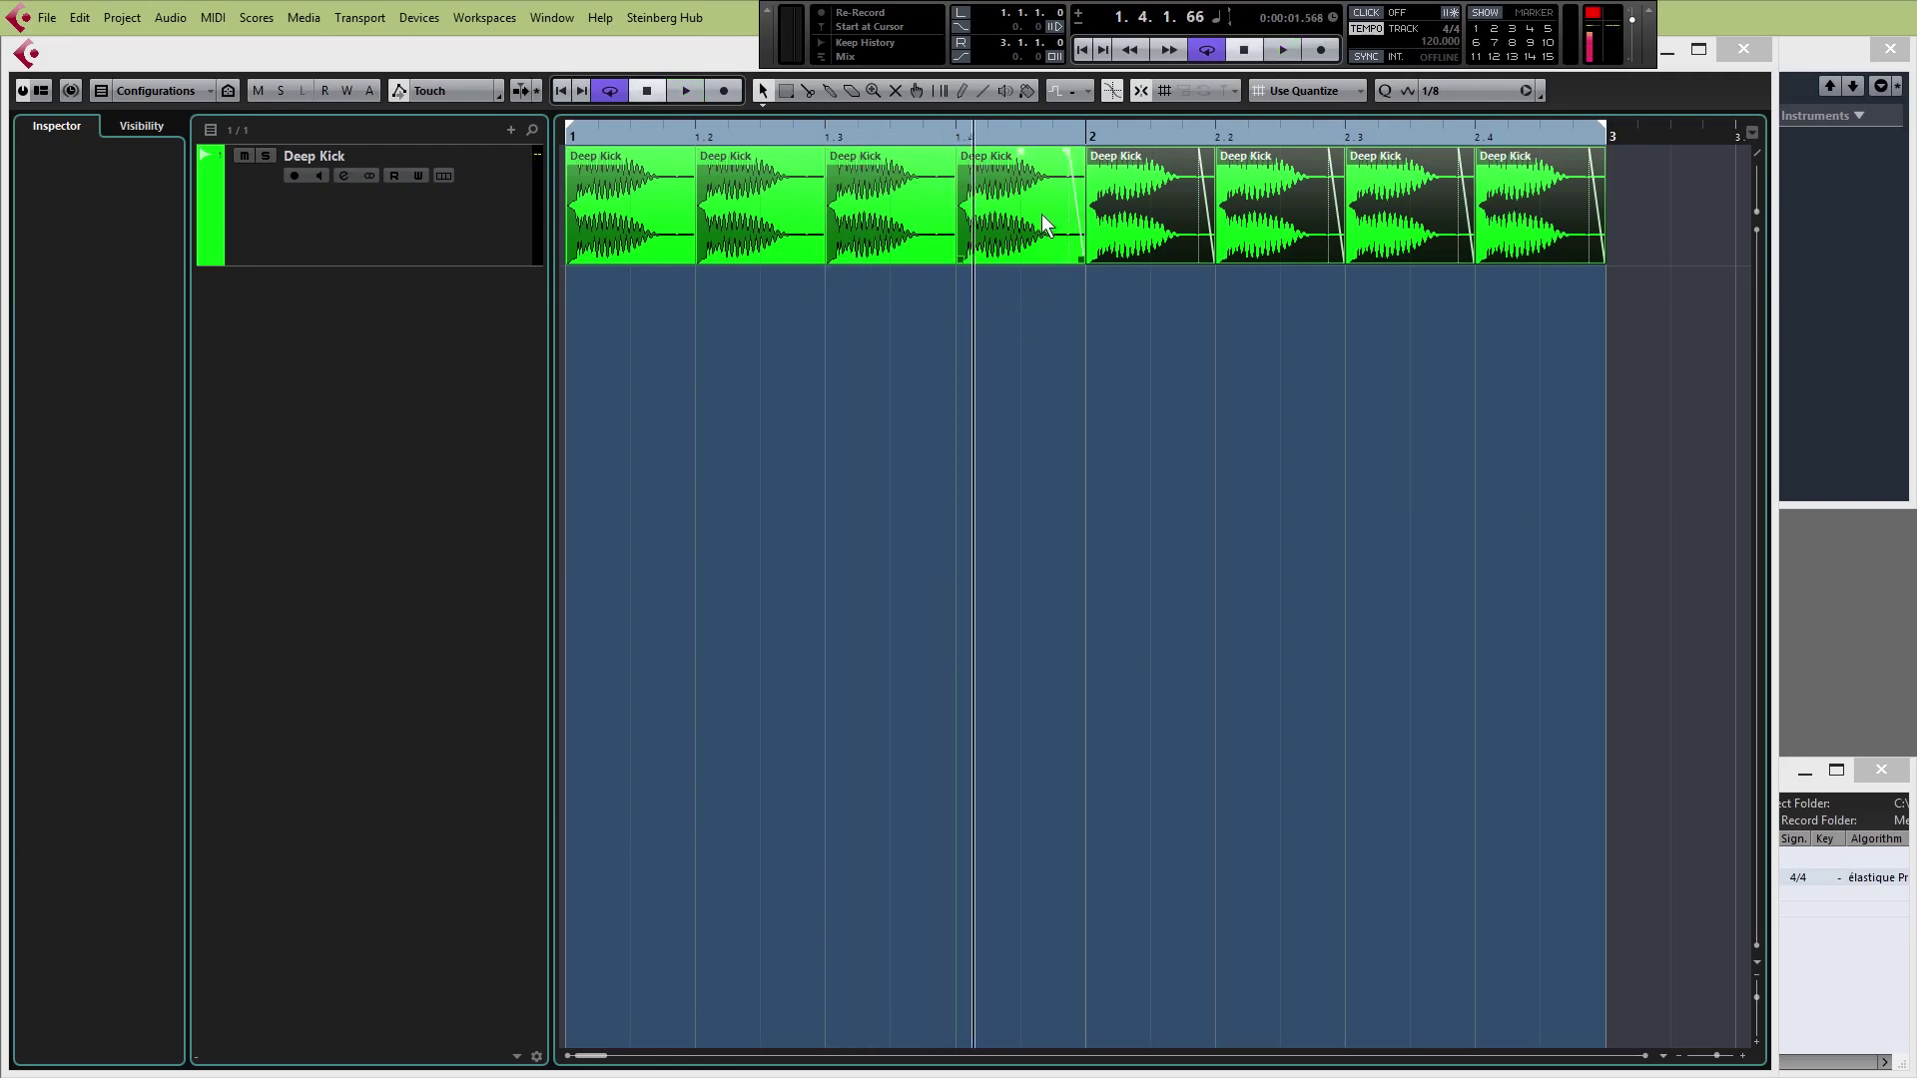
# Move the Deep Kick event at 1.4 onto a new audio track below, and try moving it with snap off before restoring snap
pyautogui.moveTo(1028, 204); pyautogui.dragTo(1028, 292)
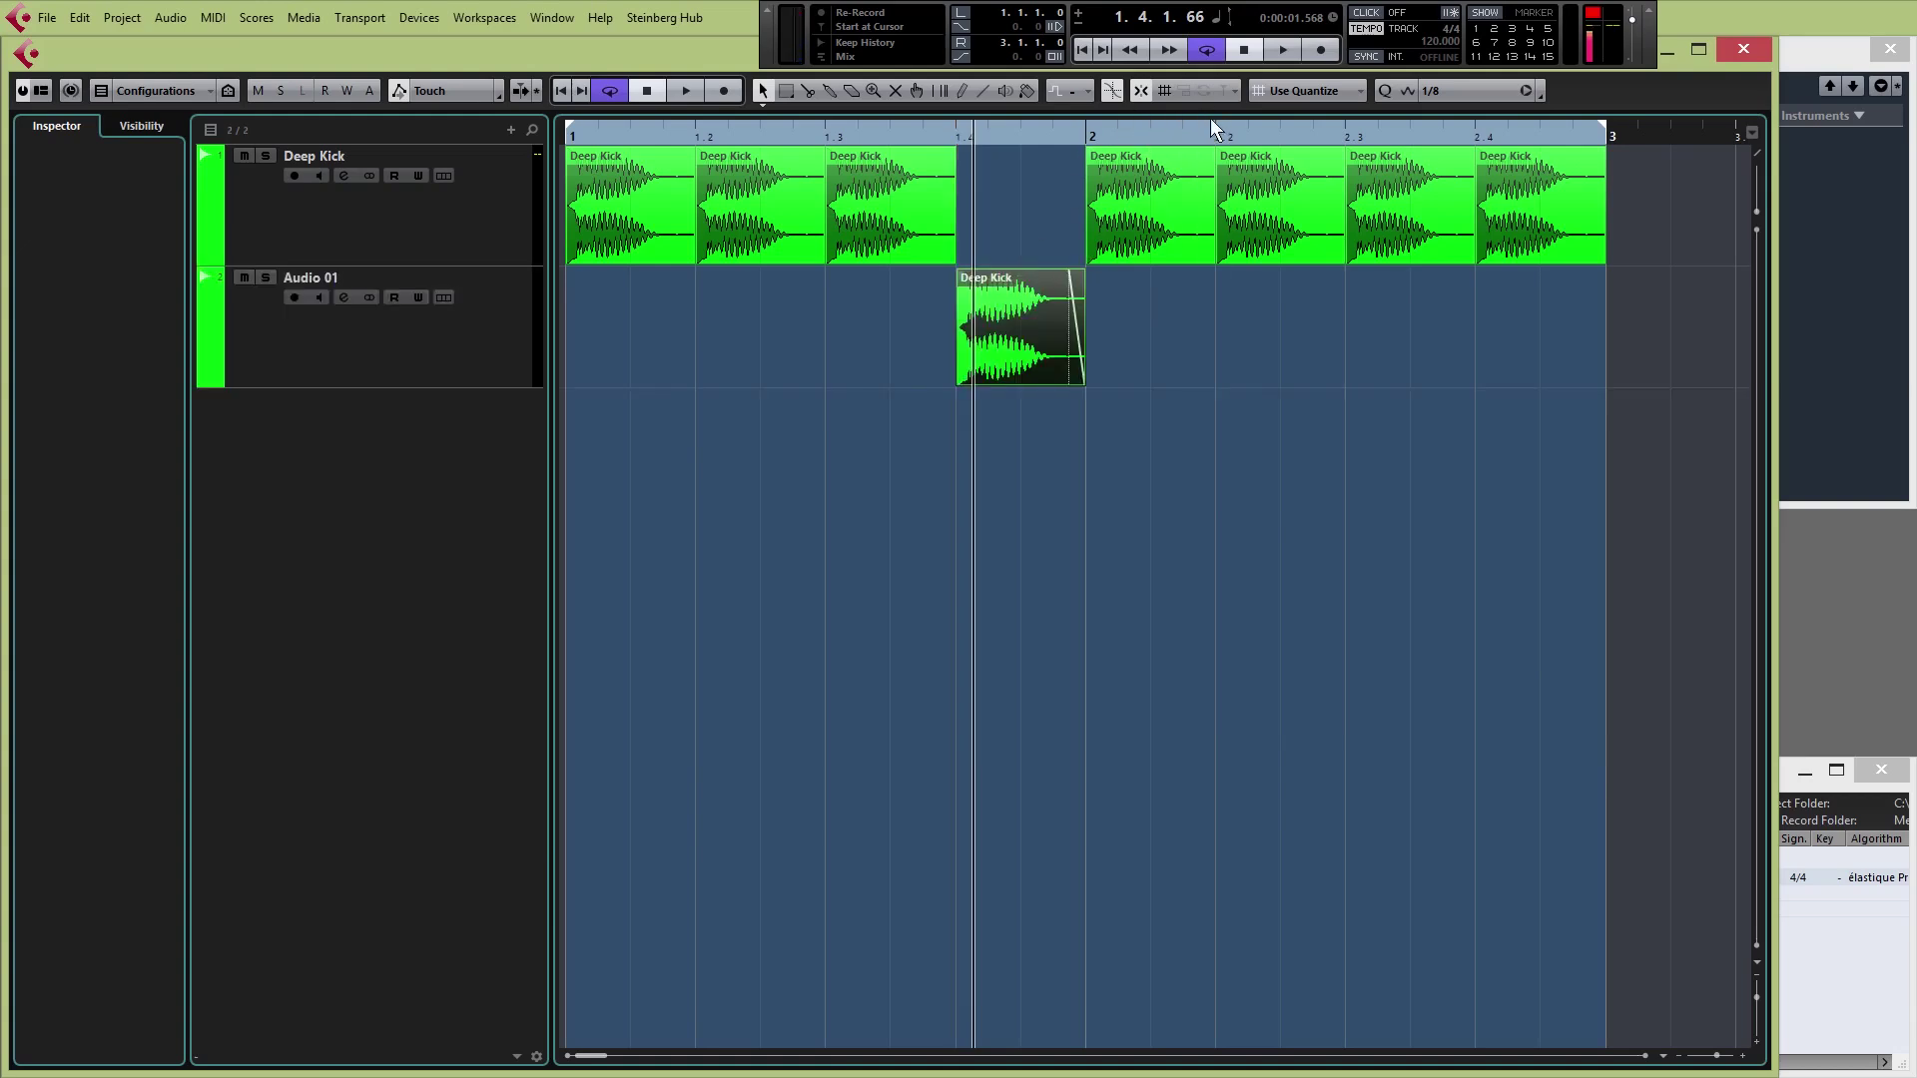
pyautogui.click(1136, 93)
pyautogui.moveTo(1033, 304)
pyautogui.mouseDown()
pyautogui.moveTo(1290, 299)
pyautogui.moveTo(701, 325)
pyautogui.moveTo(1343, 351)
pyautogui.moveTo(968, 359)
pyautogui.moveTo(1330, 377)
pyautogui.moveTo(1020, 374)
pyautogui.moveTo(1183, 321)
pyautogui.moveTo(1030, 330)
pyautogui.mouseUp()
pyautogui.click(1140, 90)
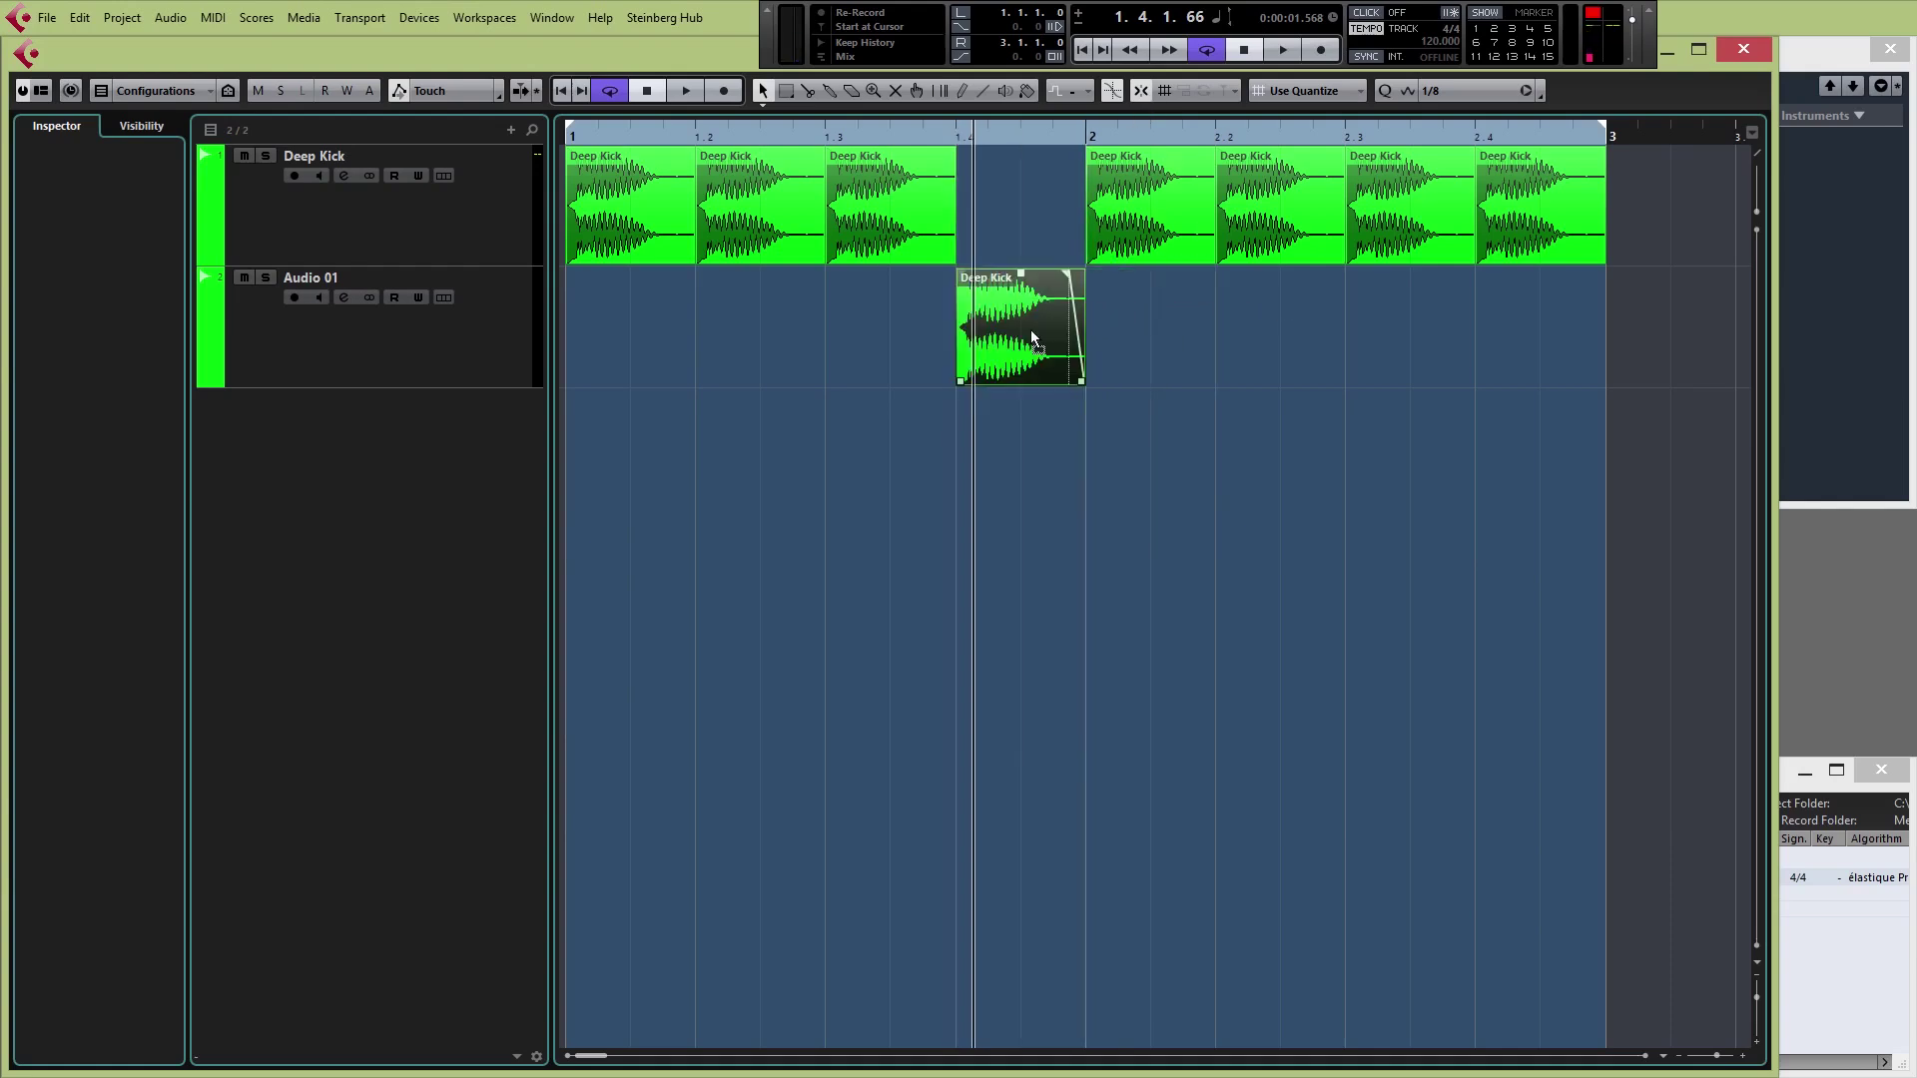
# Set the quantize value to 1/1 and move the lower track's kick event from 1.4 to bar 2
pyautogui.click(1478, 92)
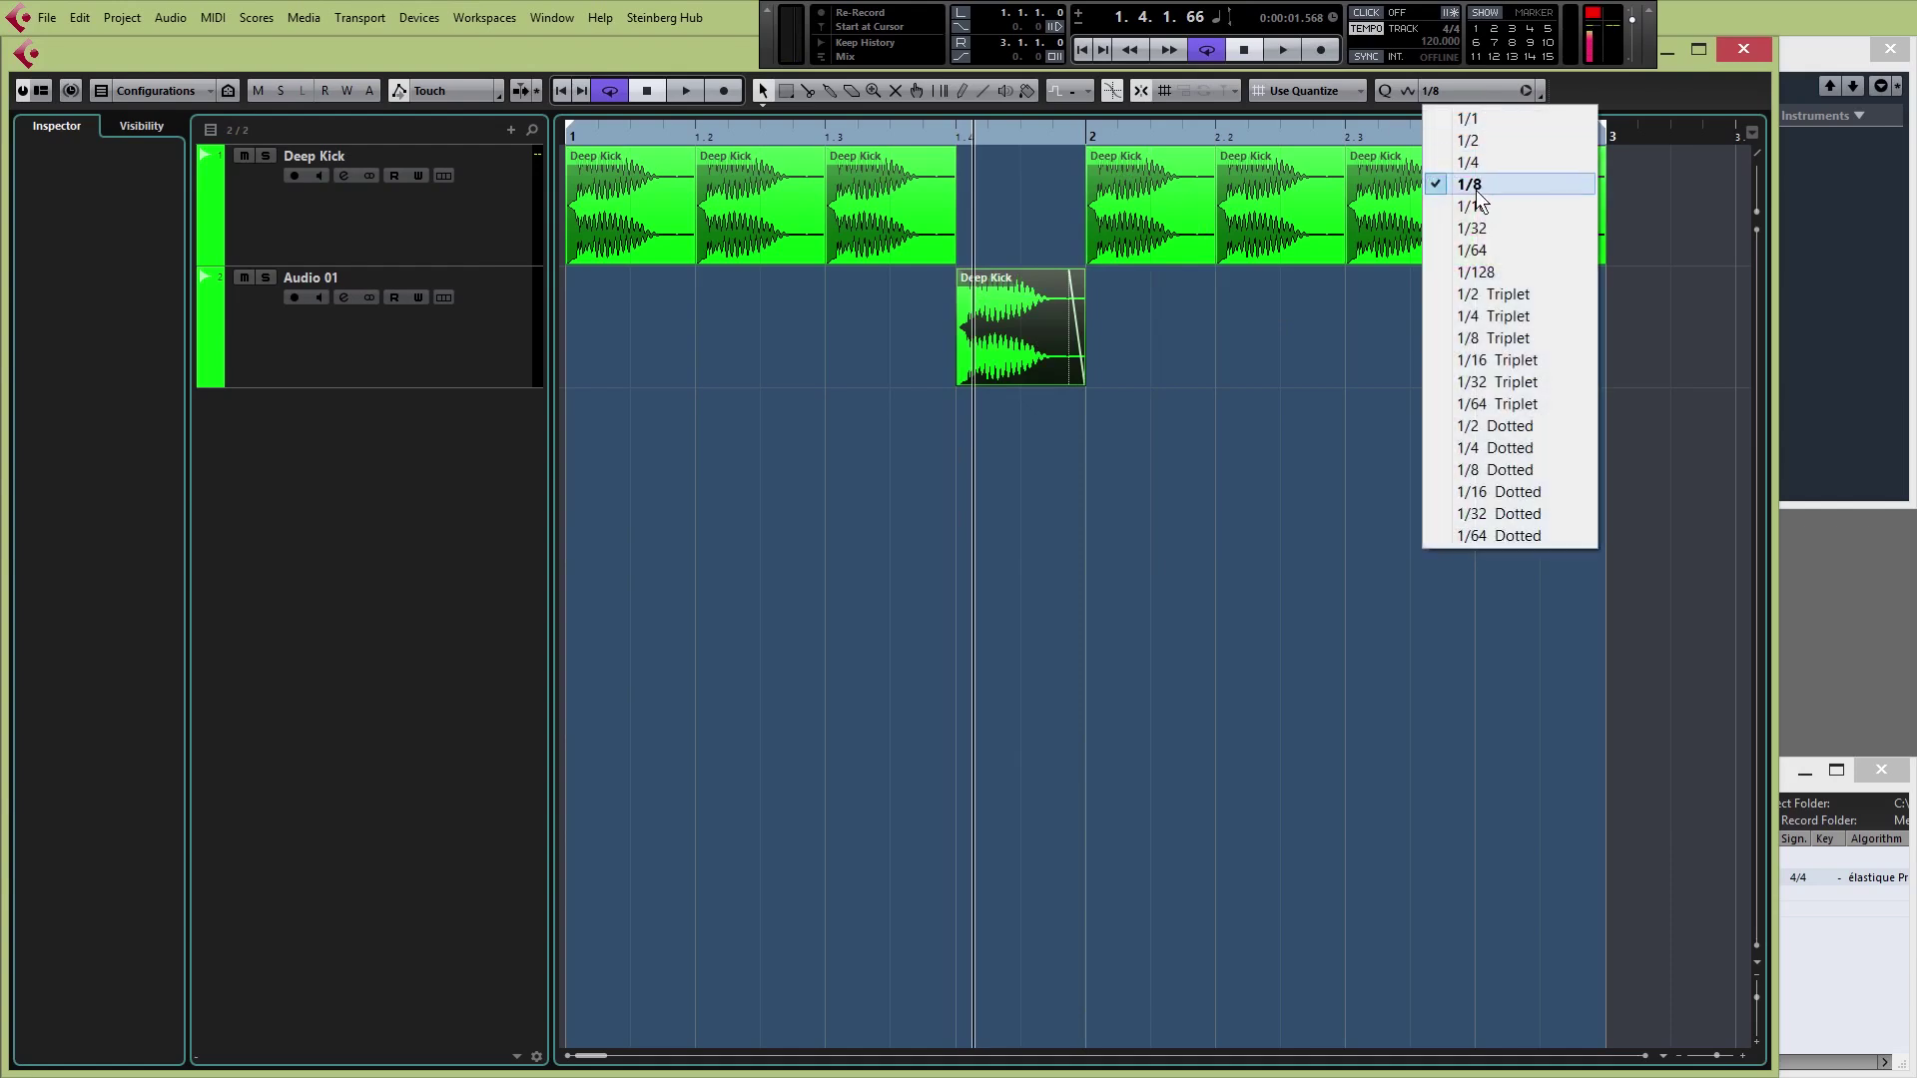
pyautogui.click(1483, 118)
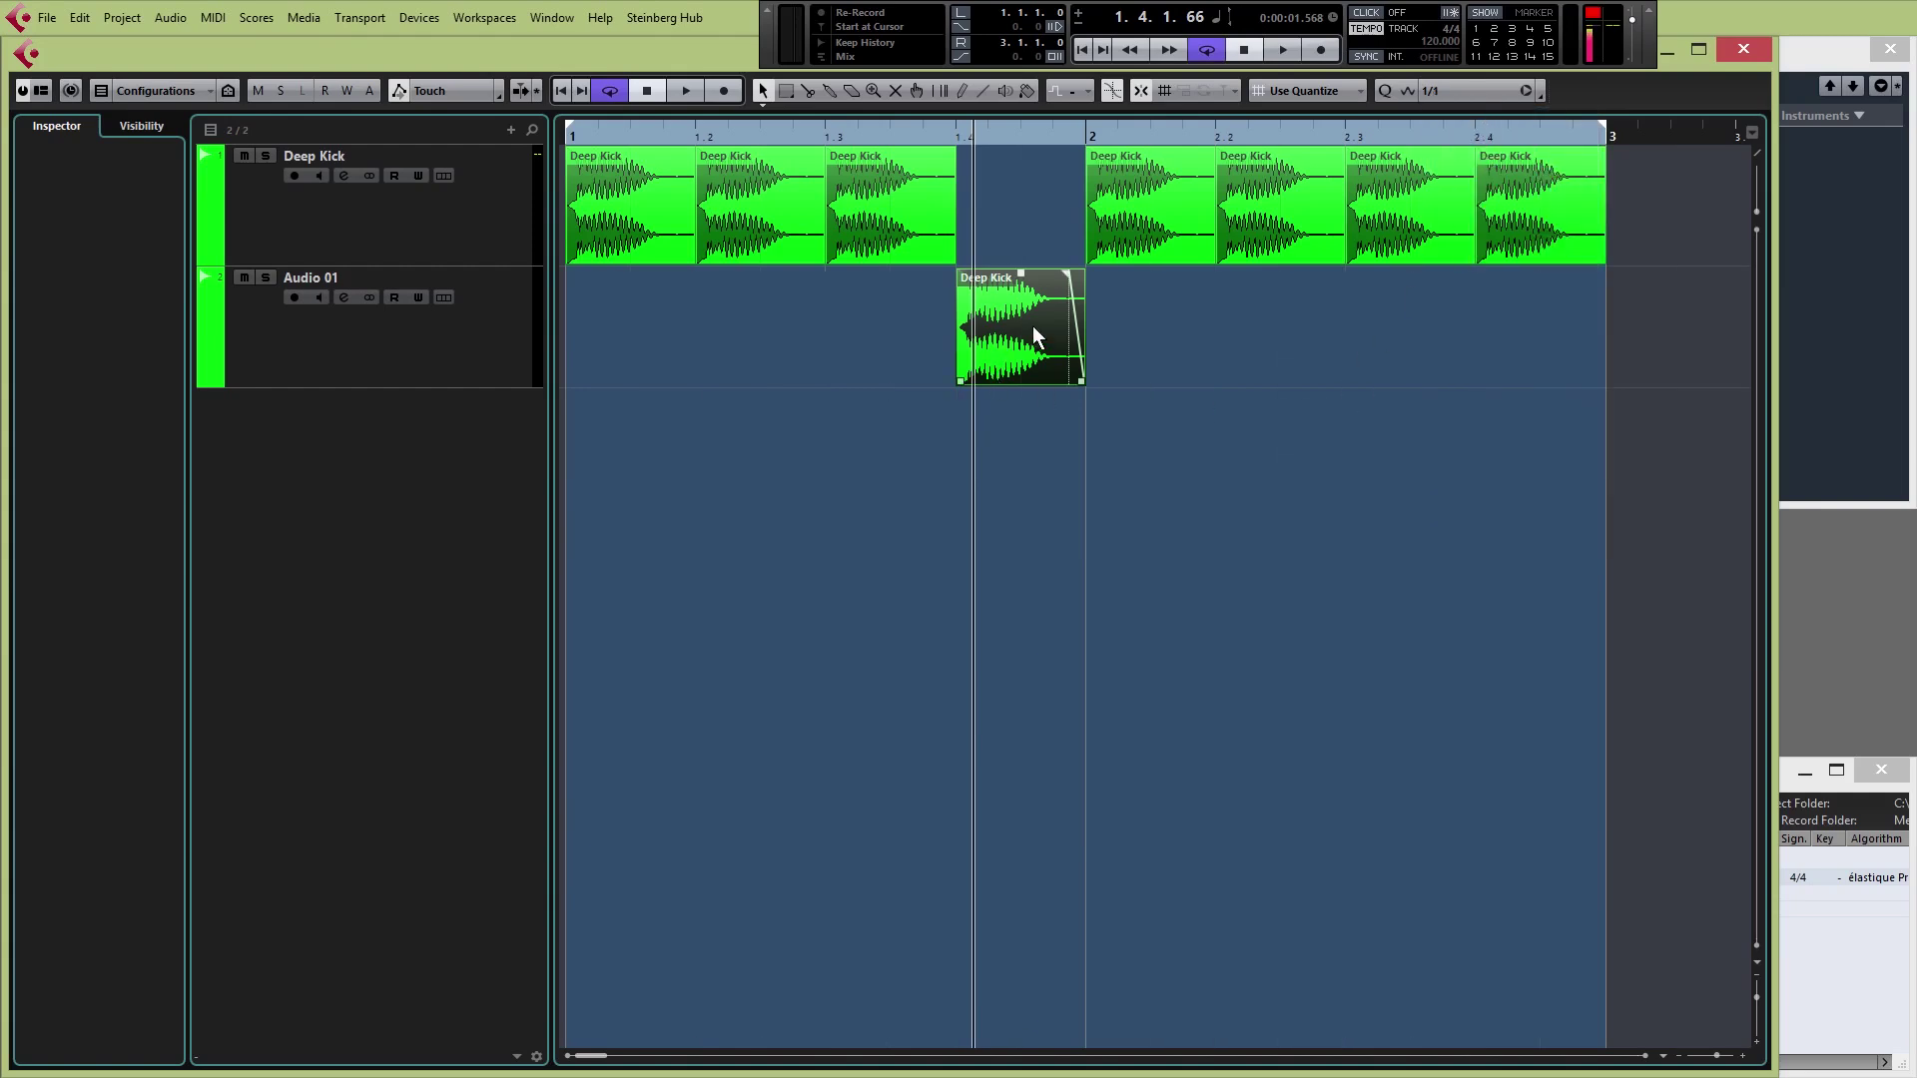
pyautogui.moveTo(1034, 327); pyautogui.dragTo(963, 334)
# Set the quantize value to 1/8 and return the lower track's kick event to 1.4 on the Deep Kick track
pyautogui.click(1460, 91)
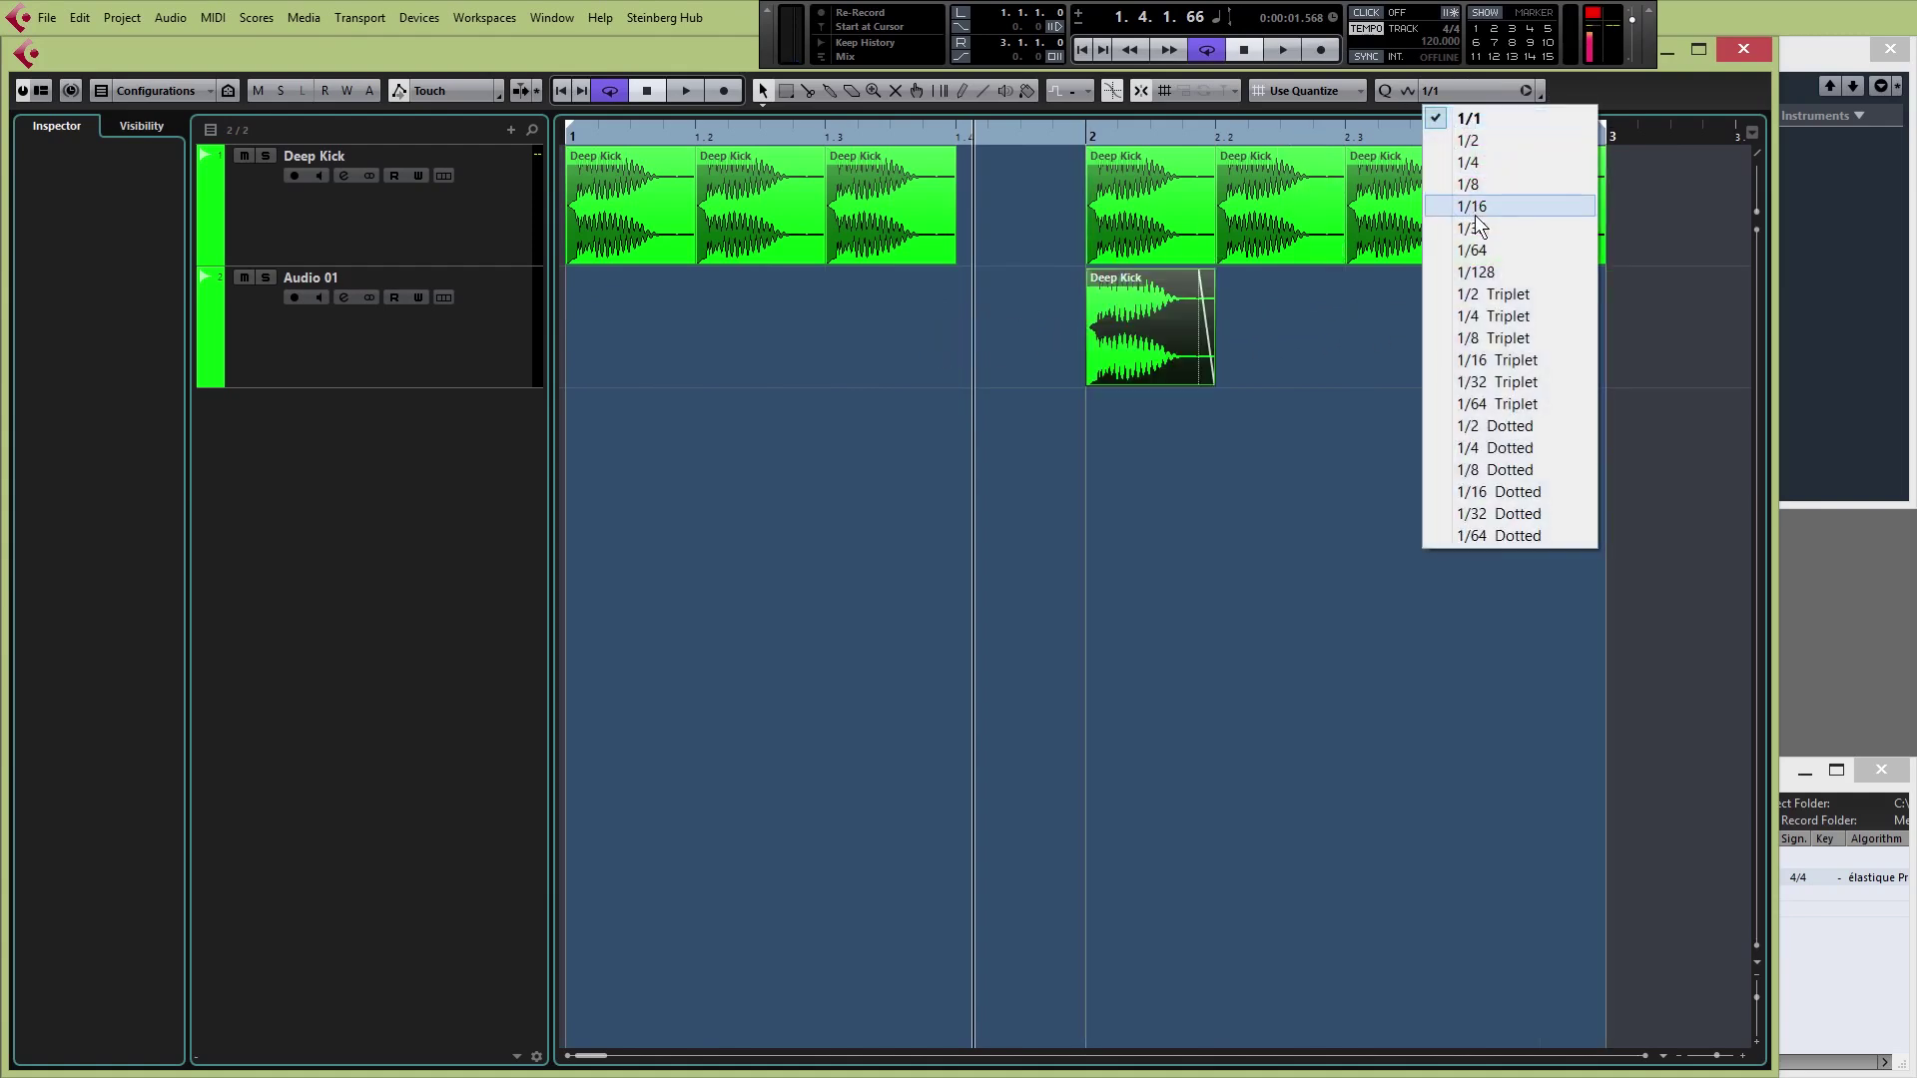
pyautogui.click(1488, 185)
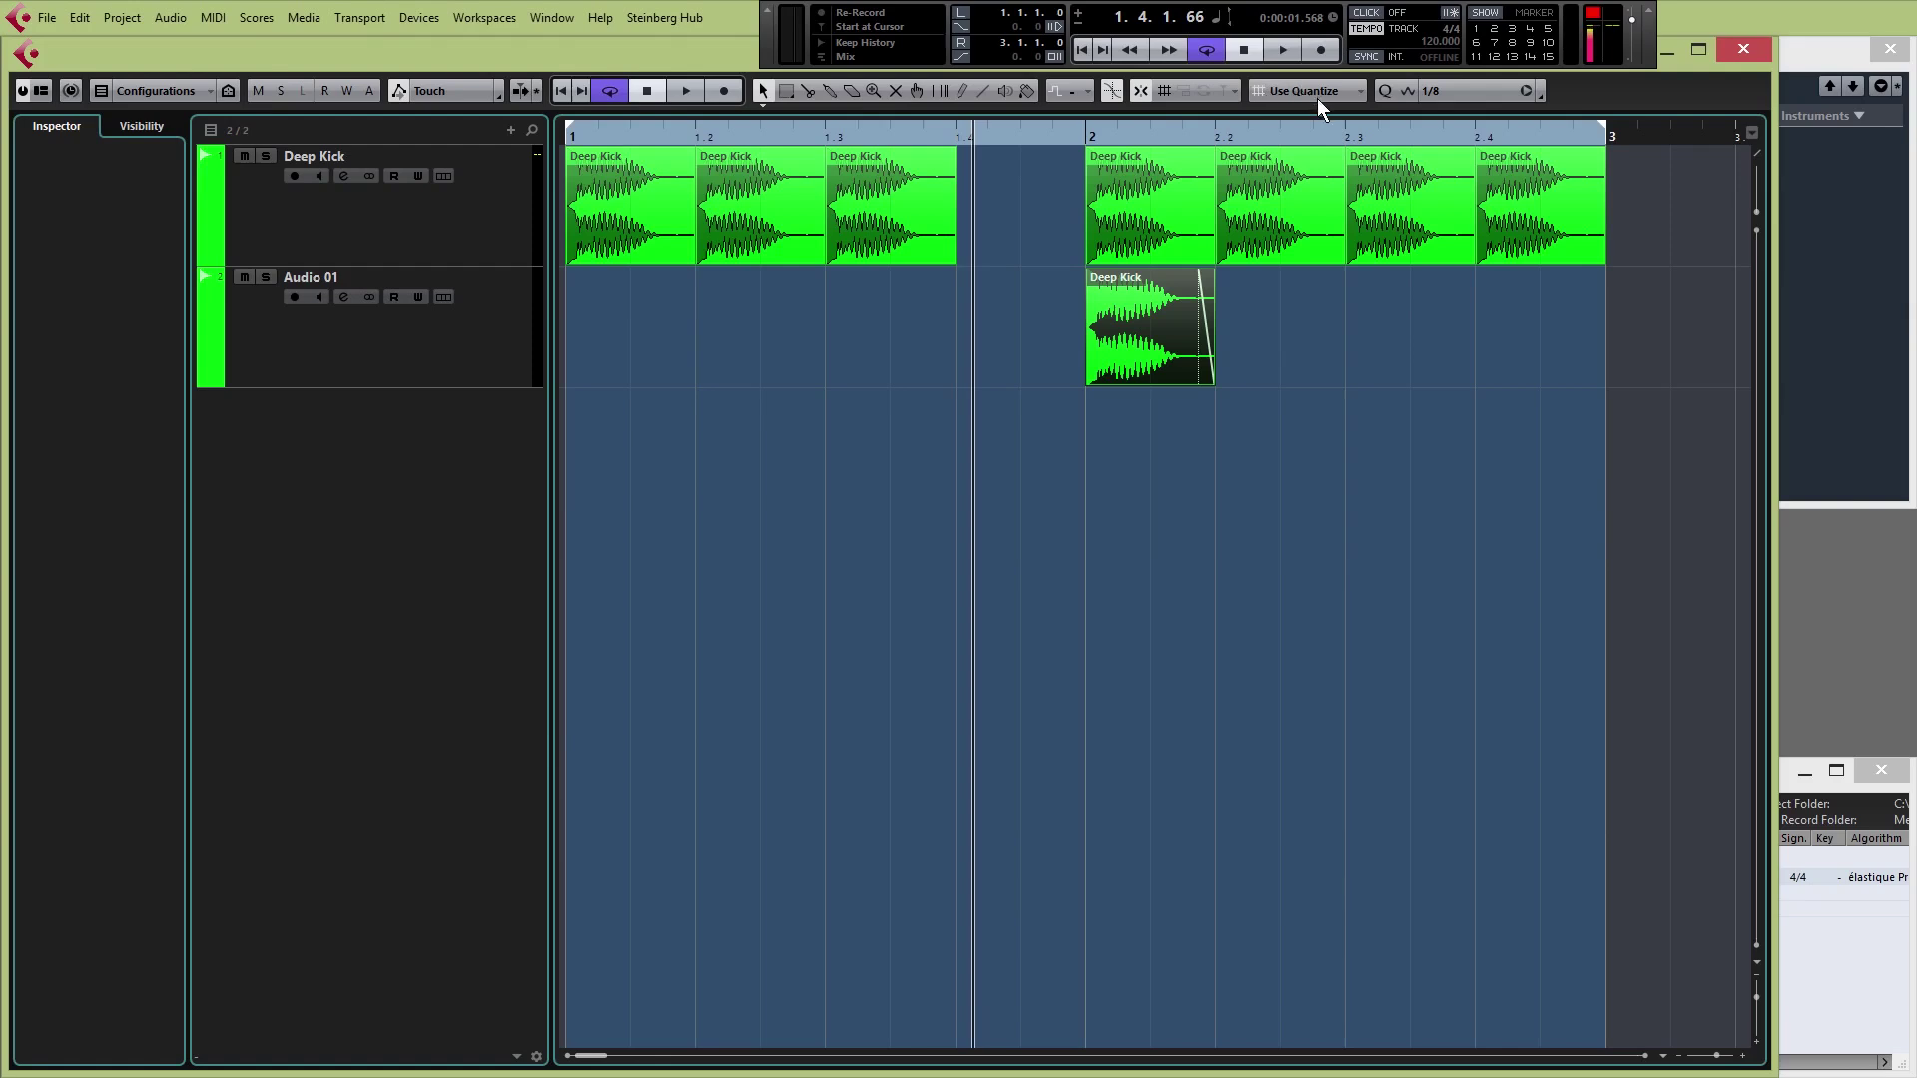
pyautogui.click(1316, 94)
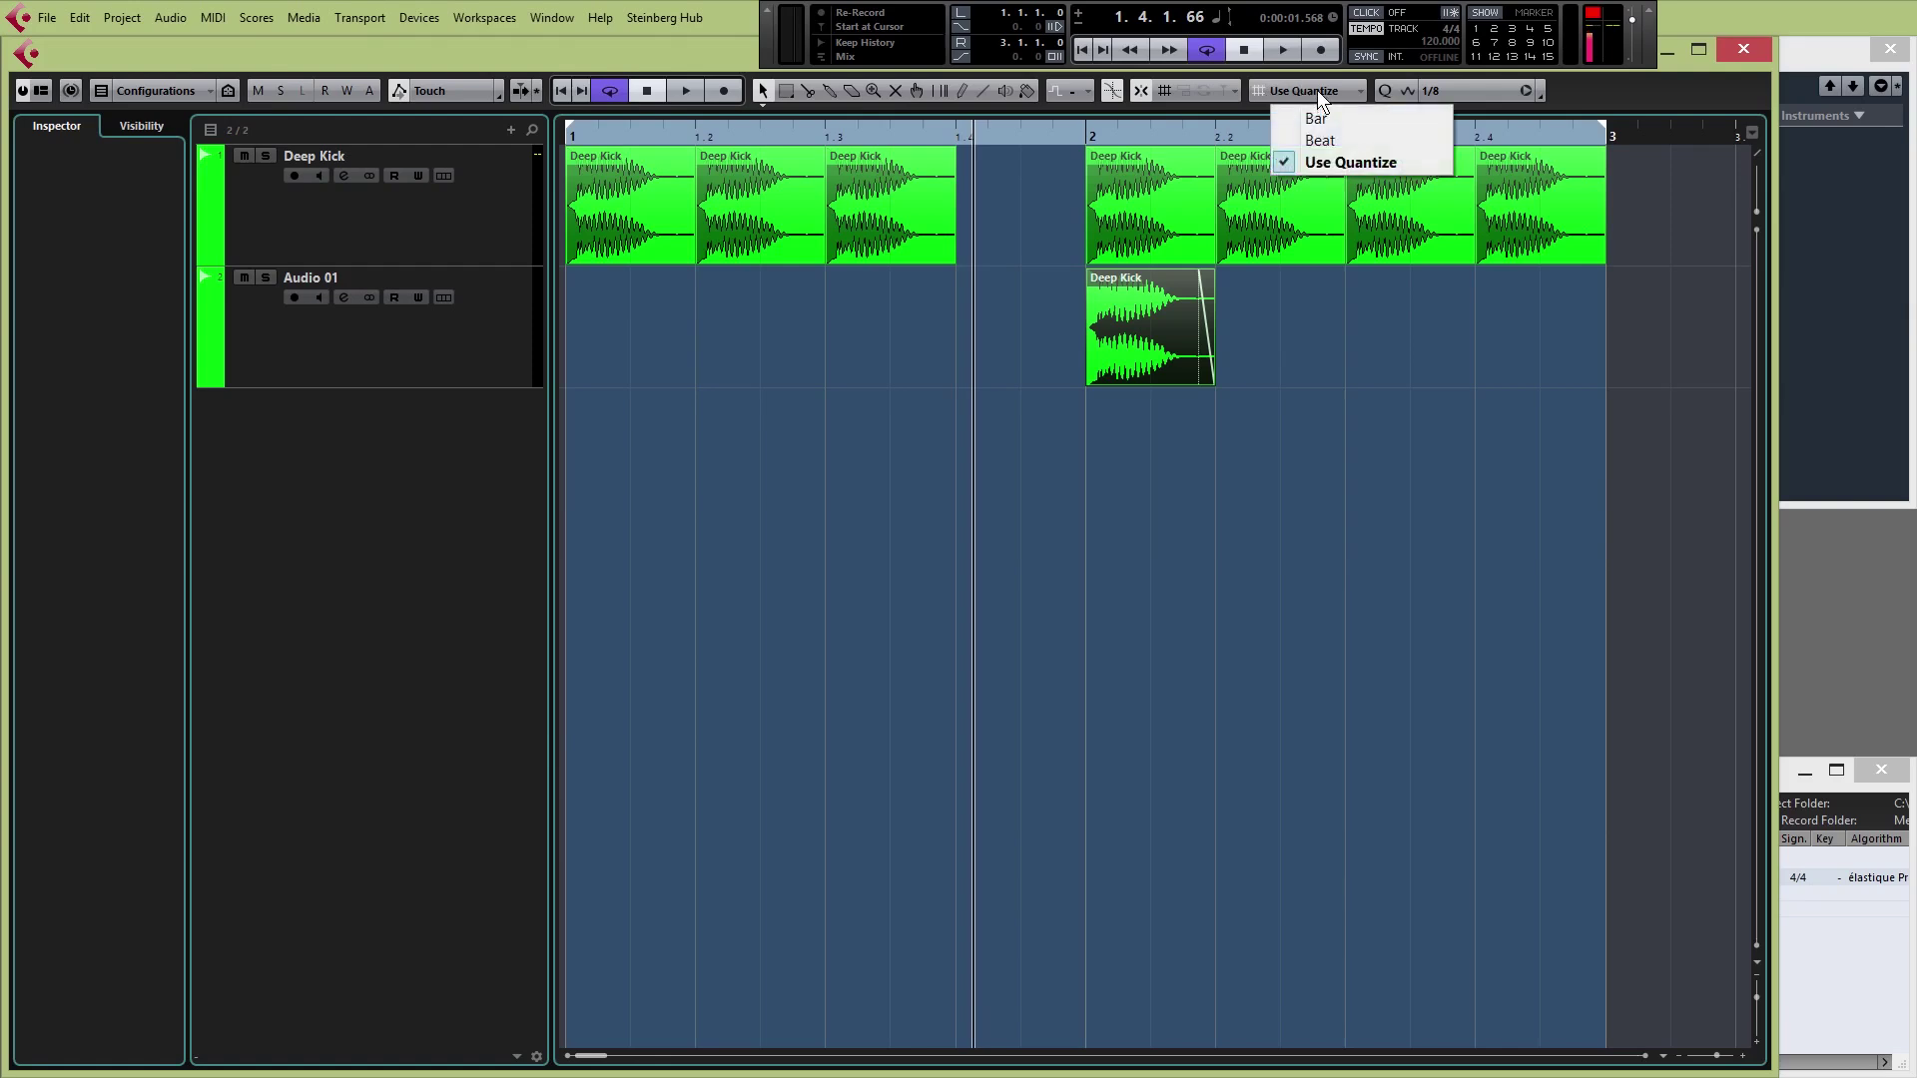
pyautogui.click(1316, 90)
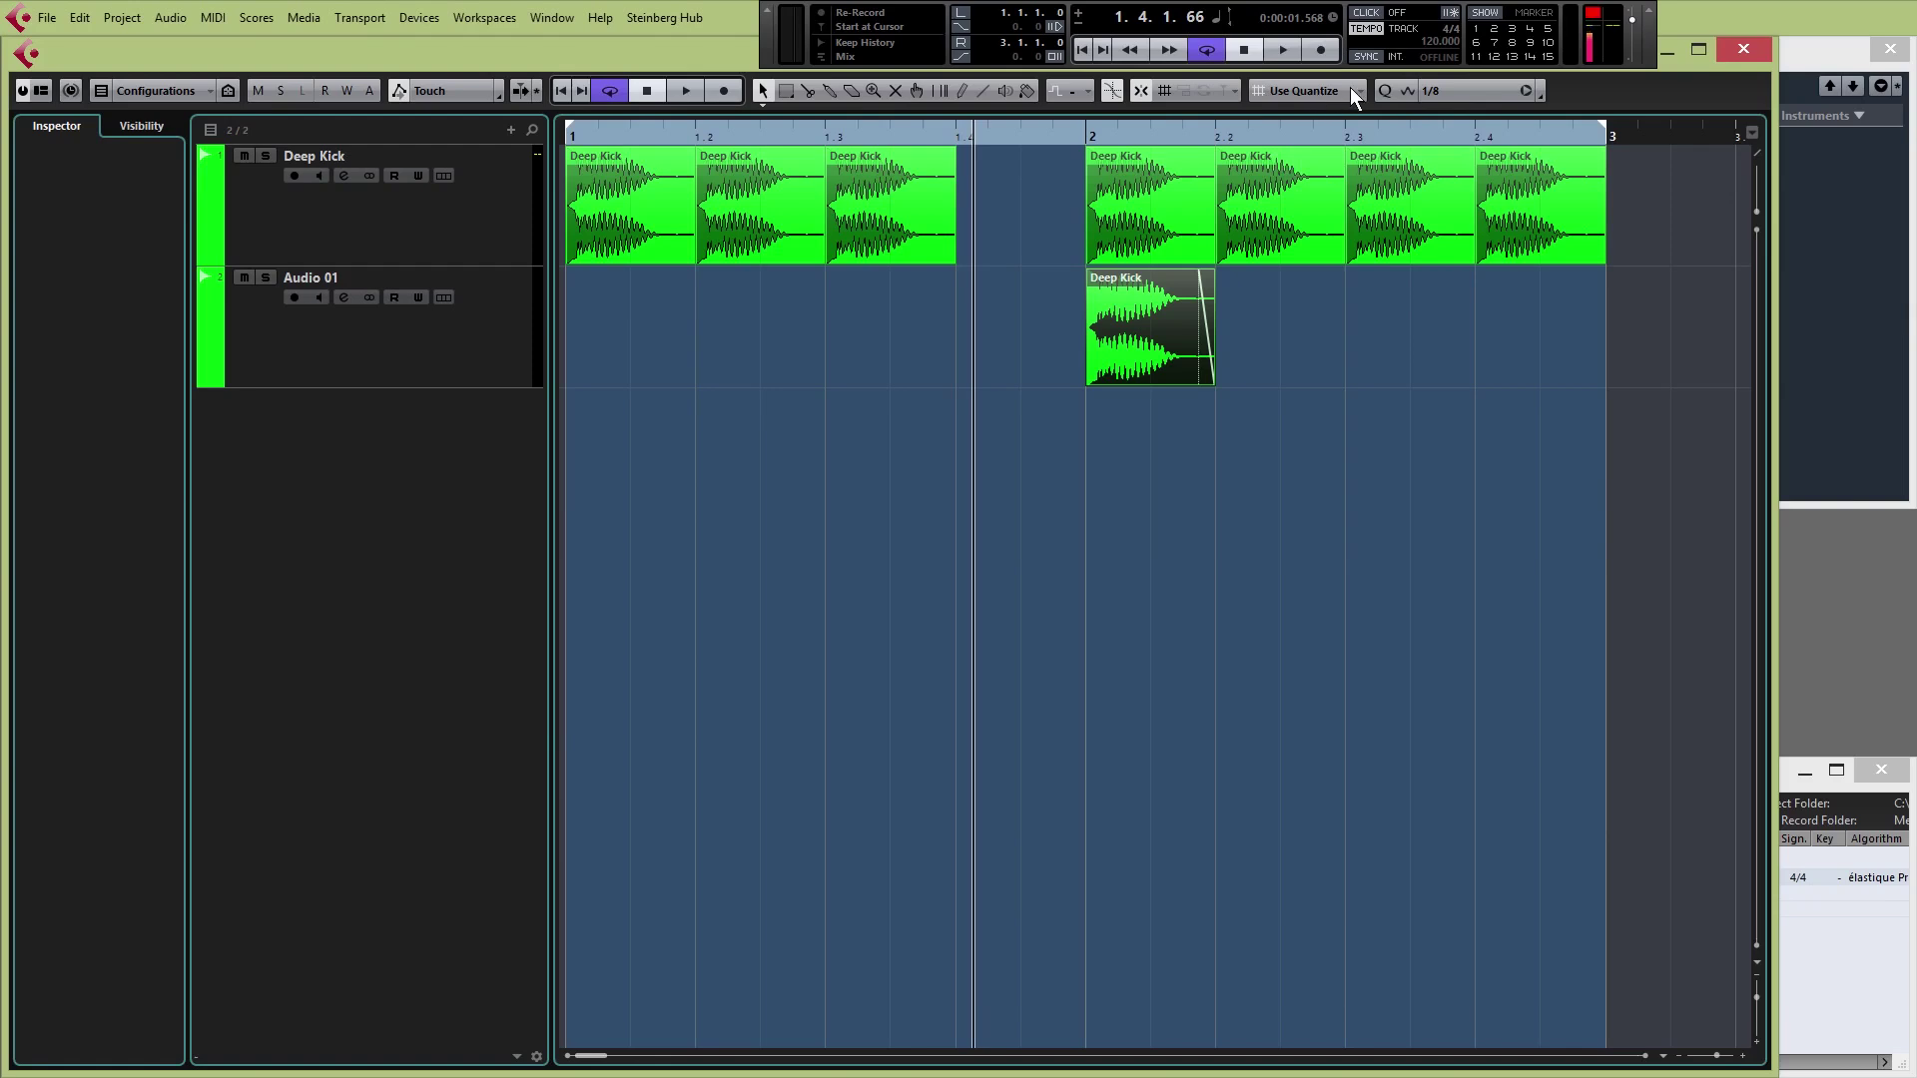
pyautogui.click(1454, 91)
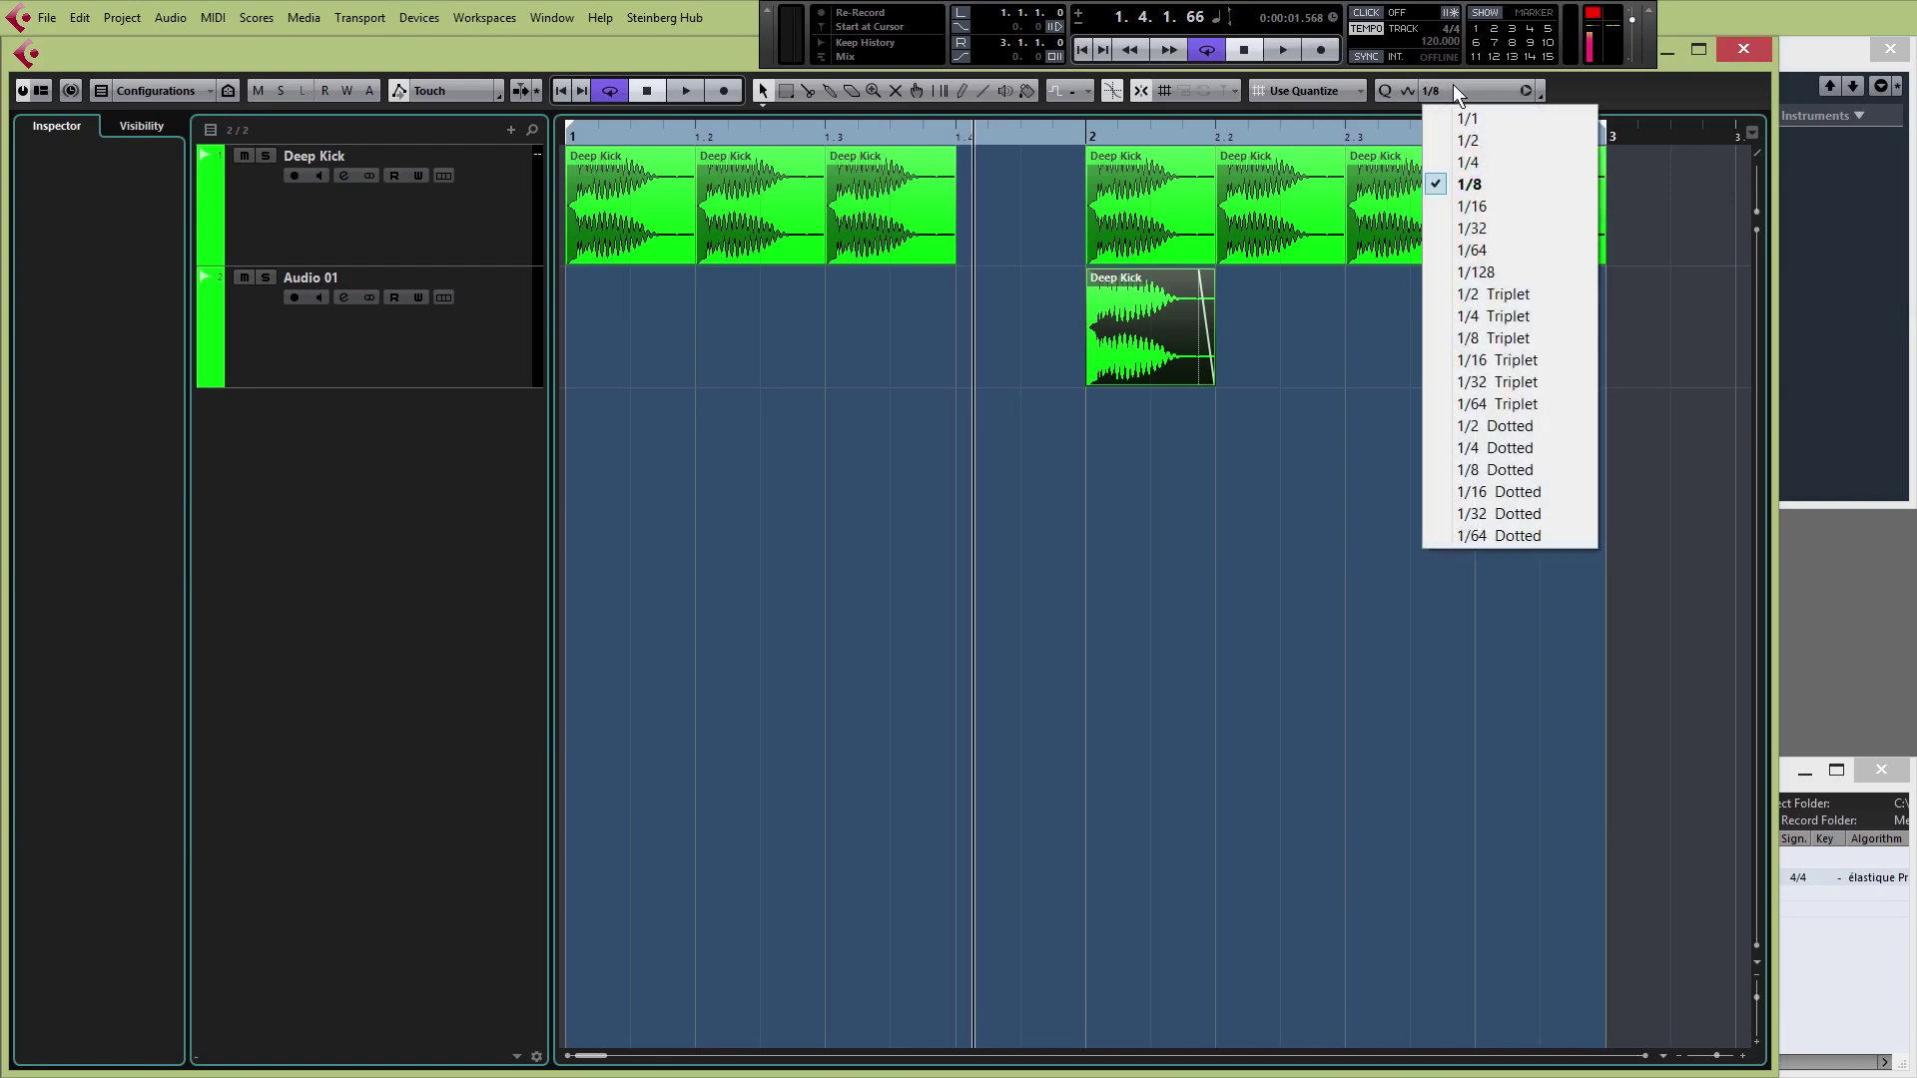
pyautogui.click(1479, 186)
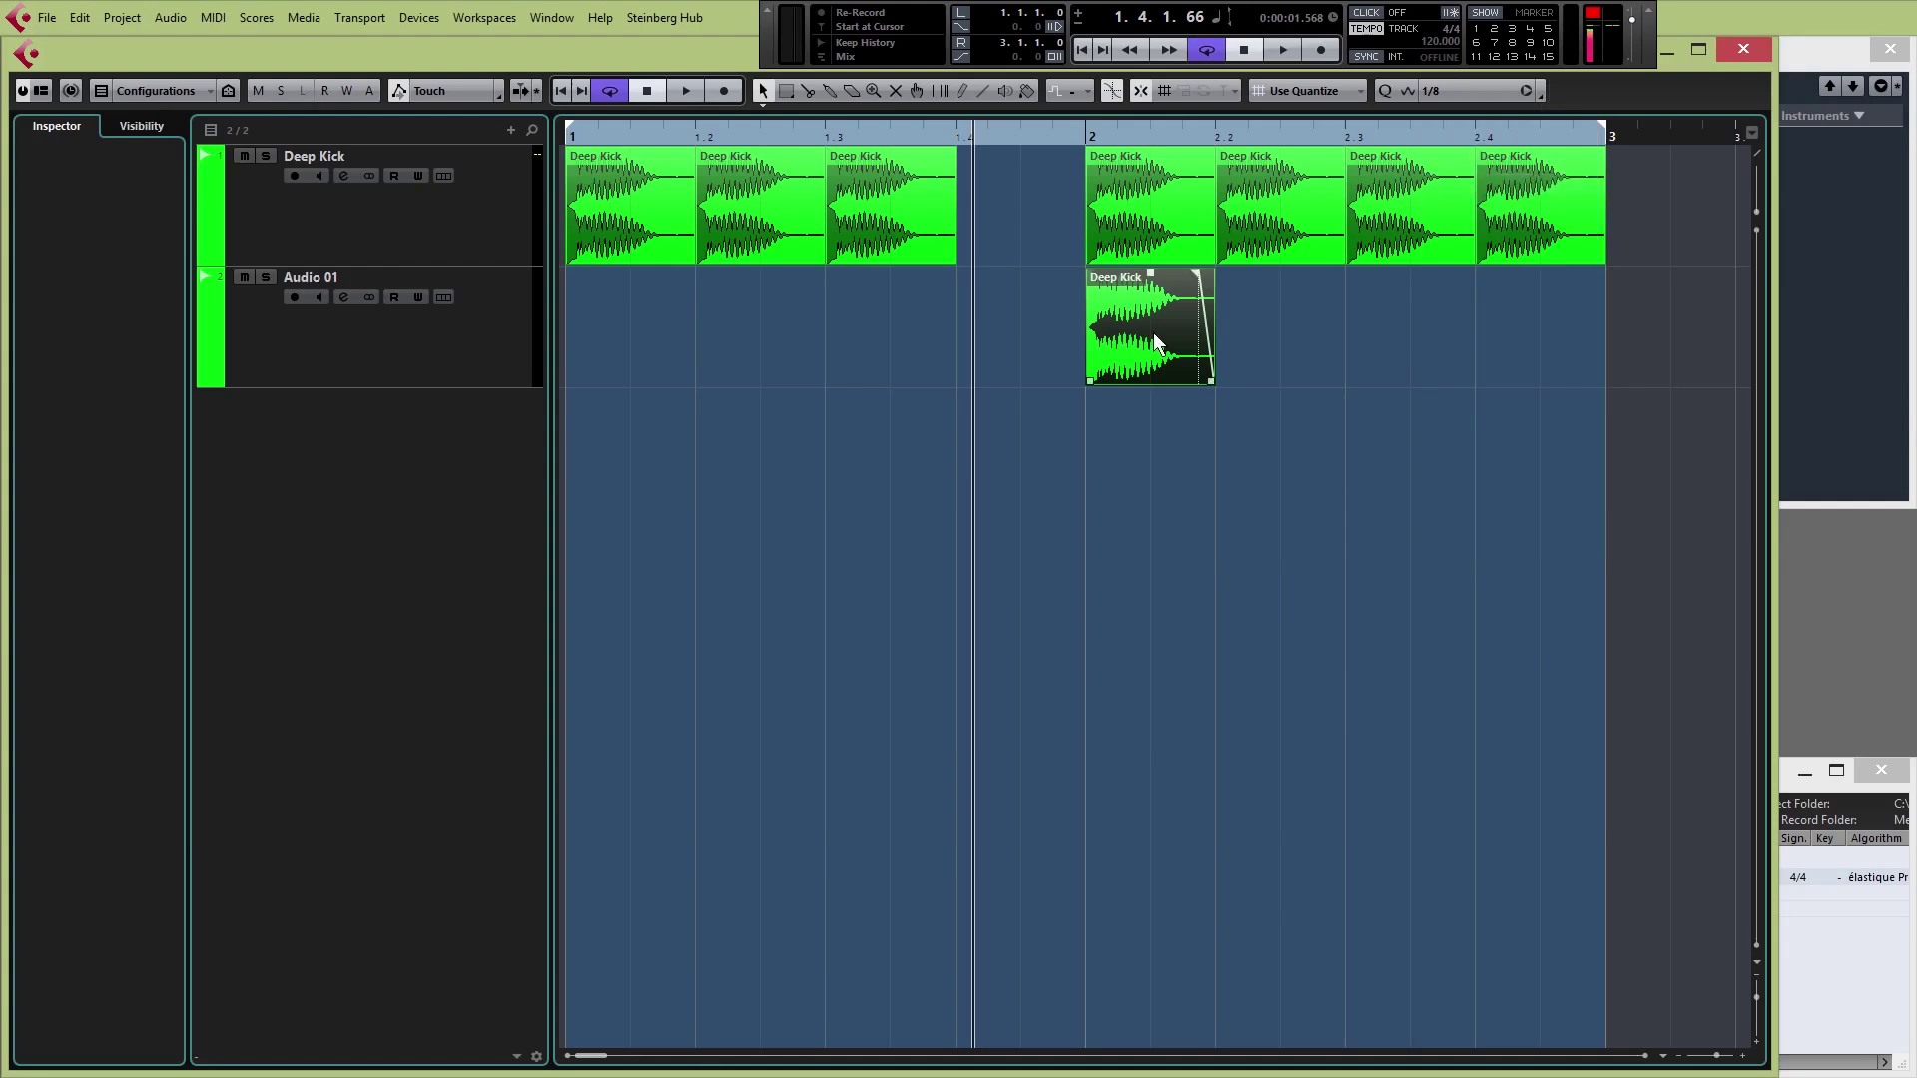
pyautogui.moveTo(1153, 332); pyautogui.dragTo(1028, 228)
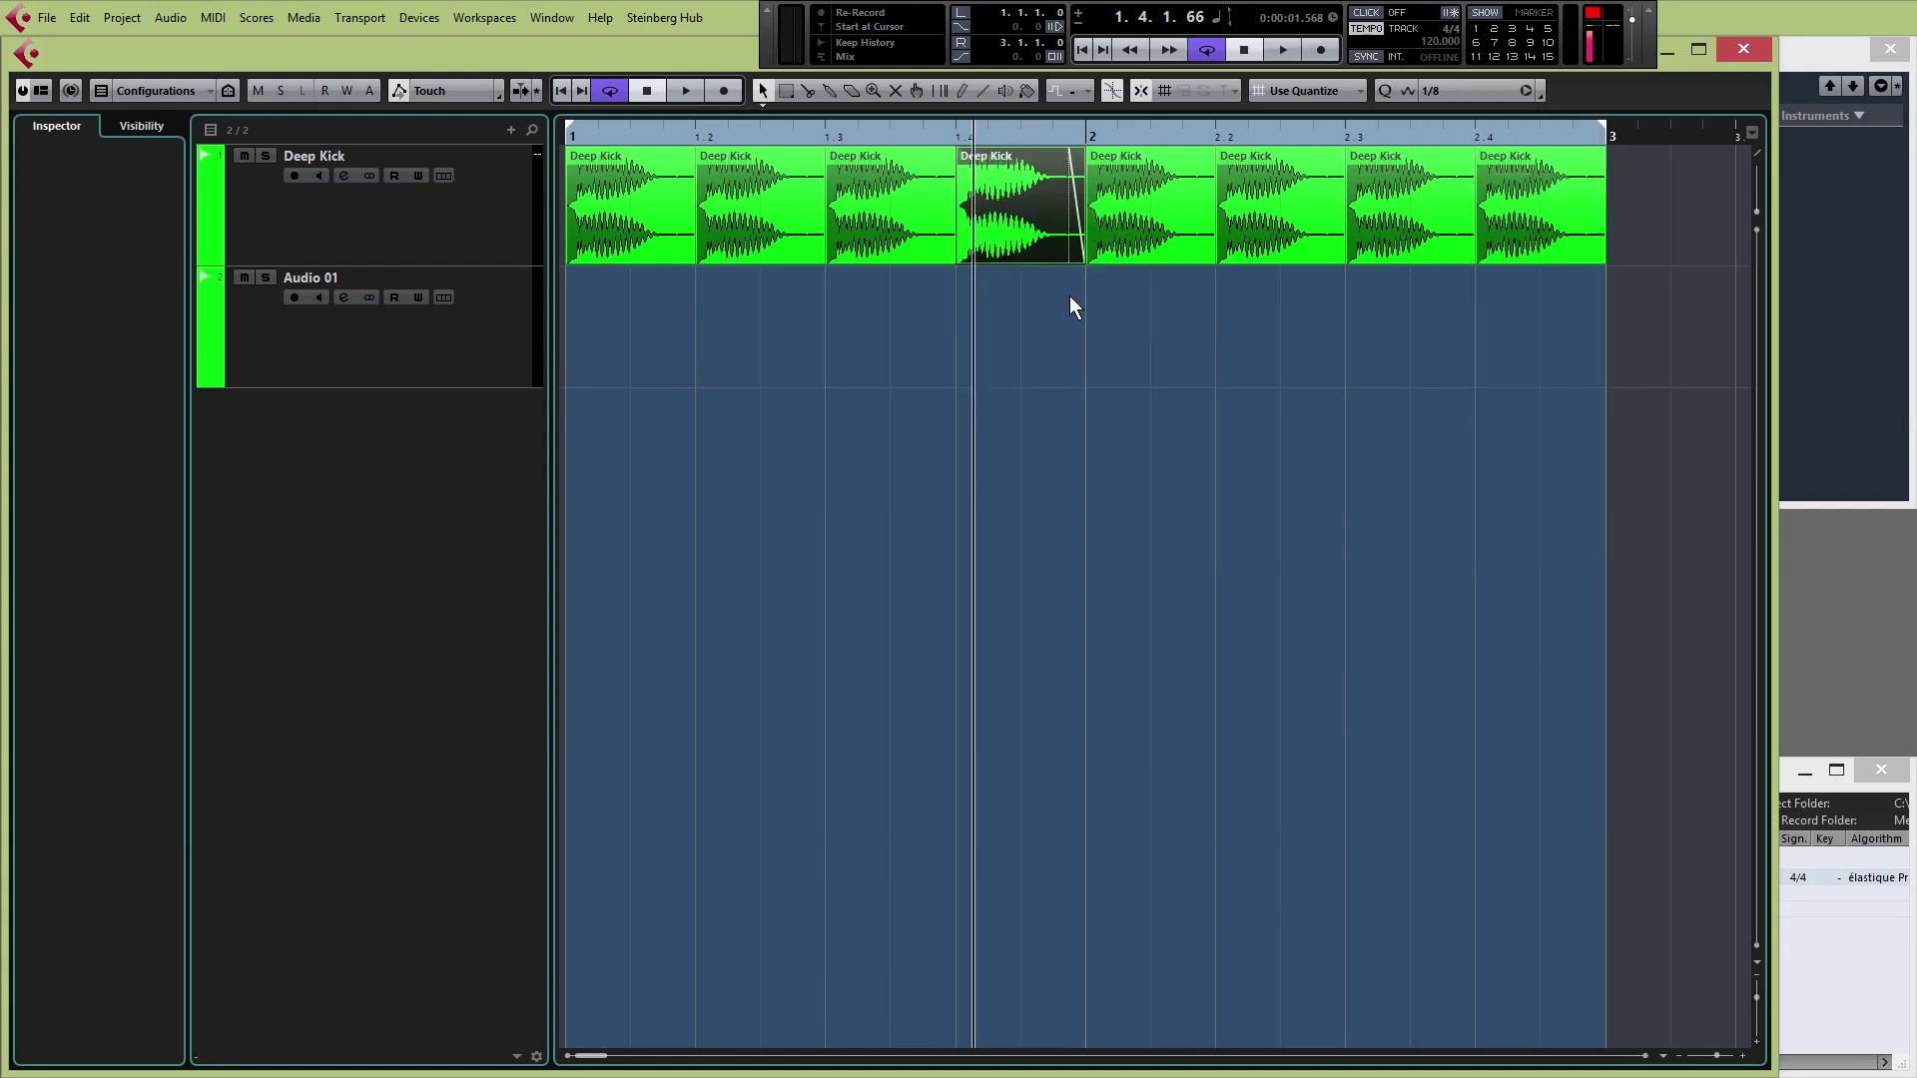
# Import Snare.wav into the Pool without copying or converting it, and place it at 1.2 on the Audio 01 track
pyautogui.click(1836, 937)
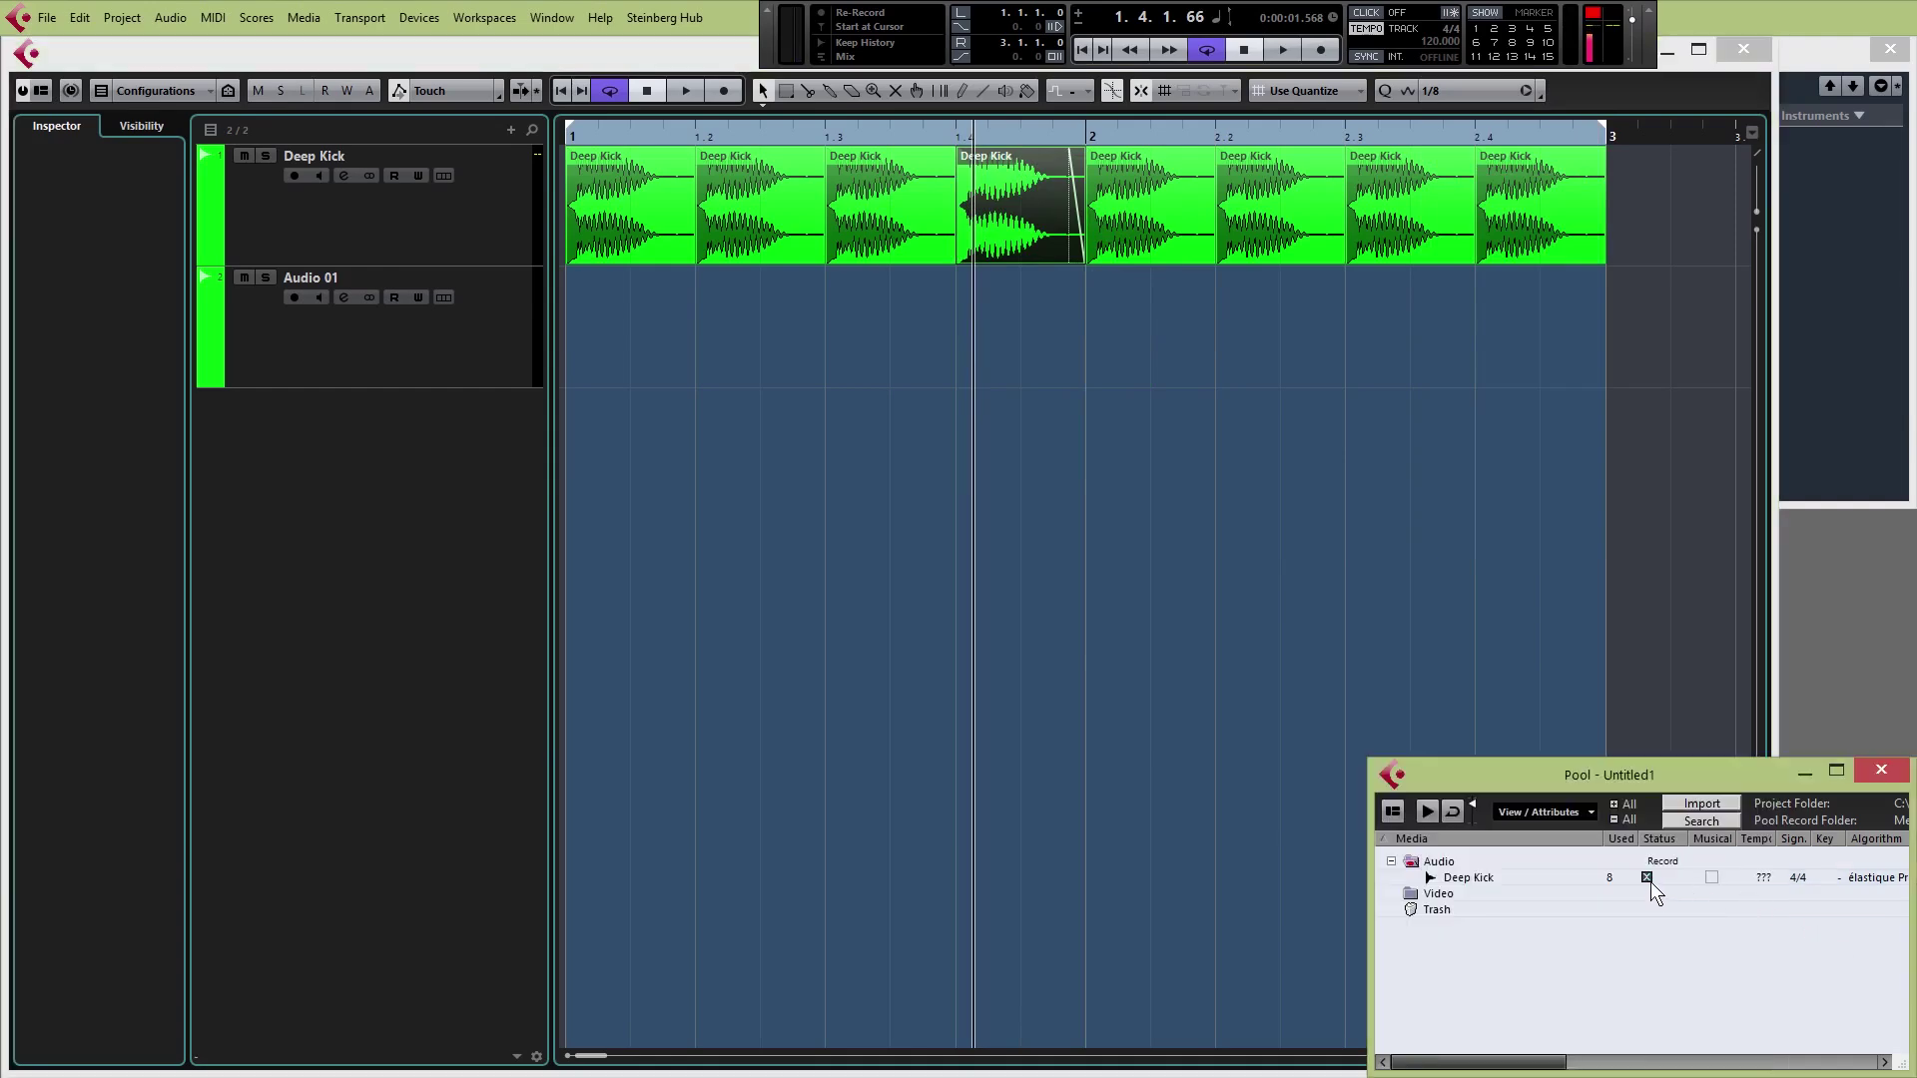
pyautogui.click(1702, 804)
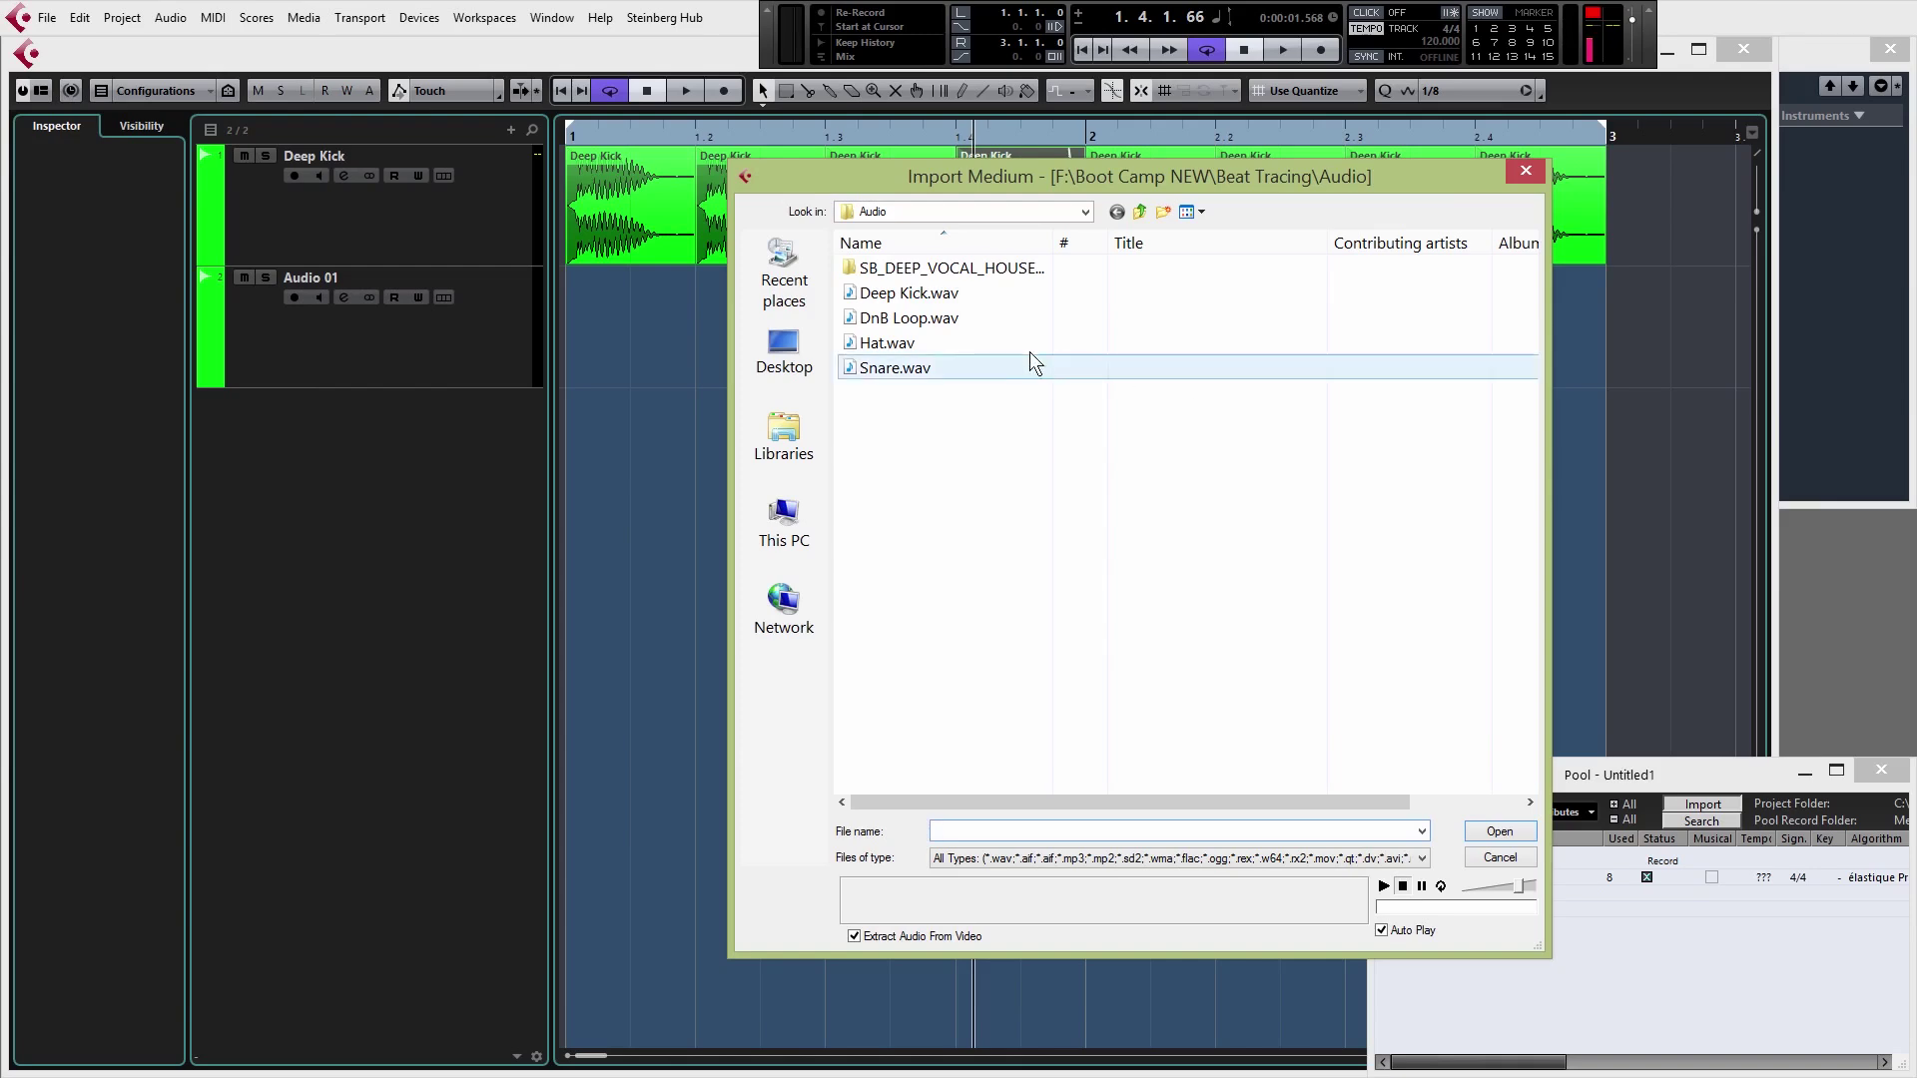
pyautogui.click(926, 370)
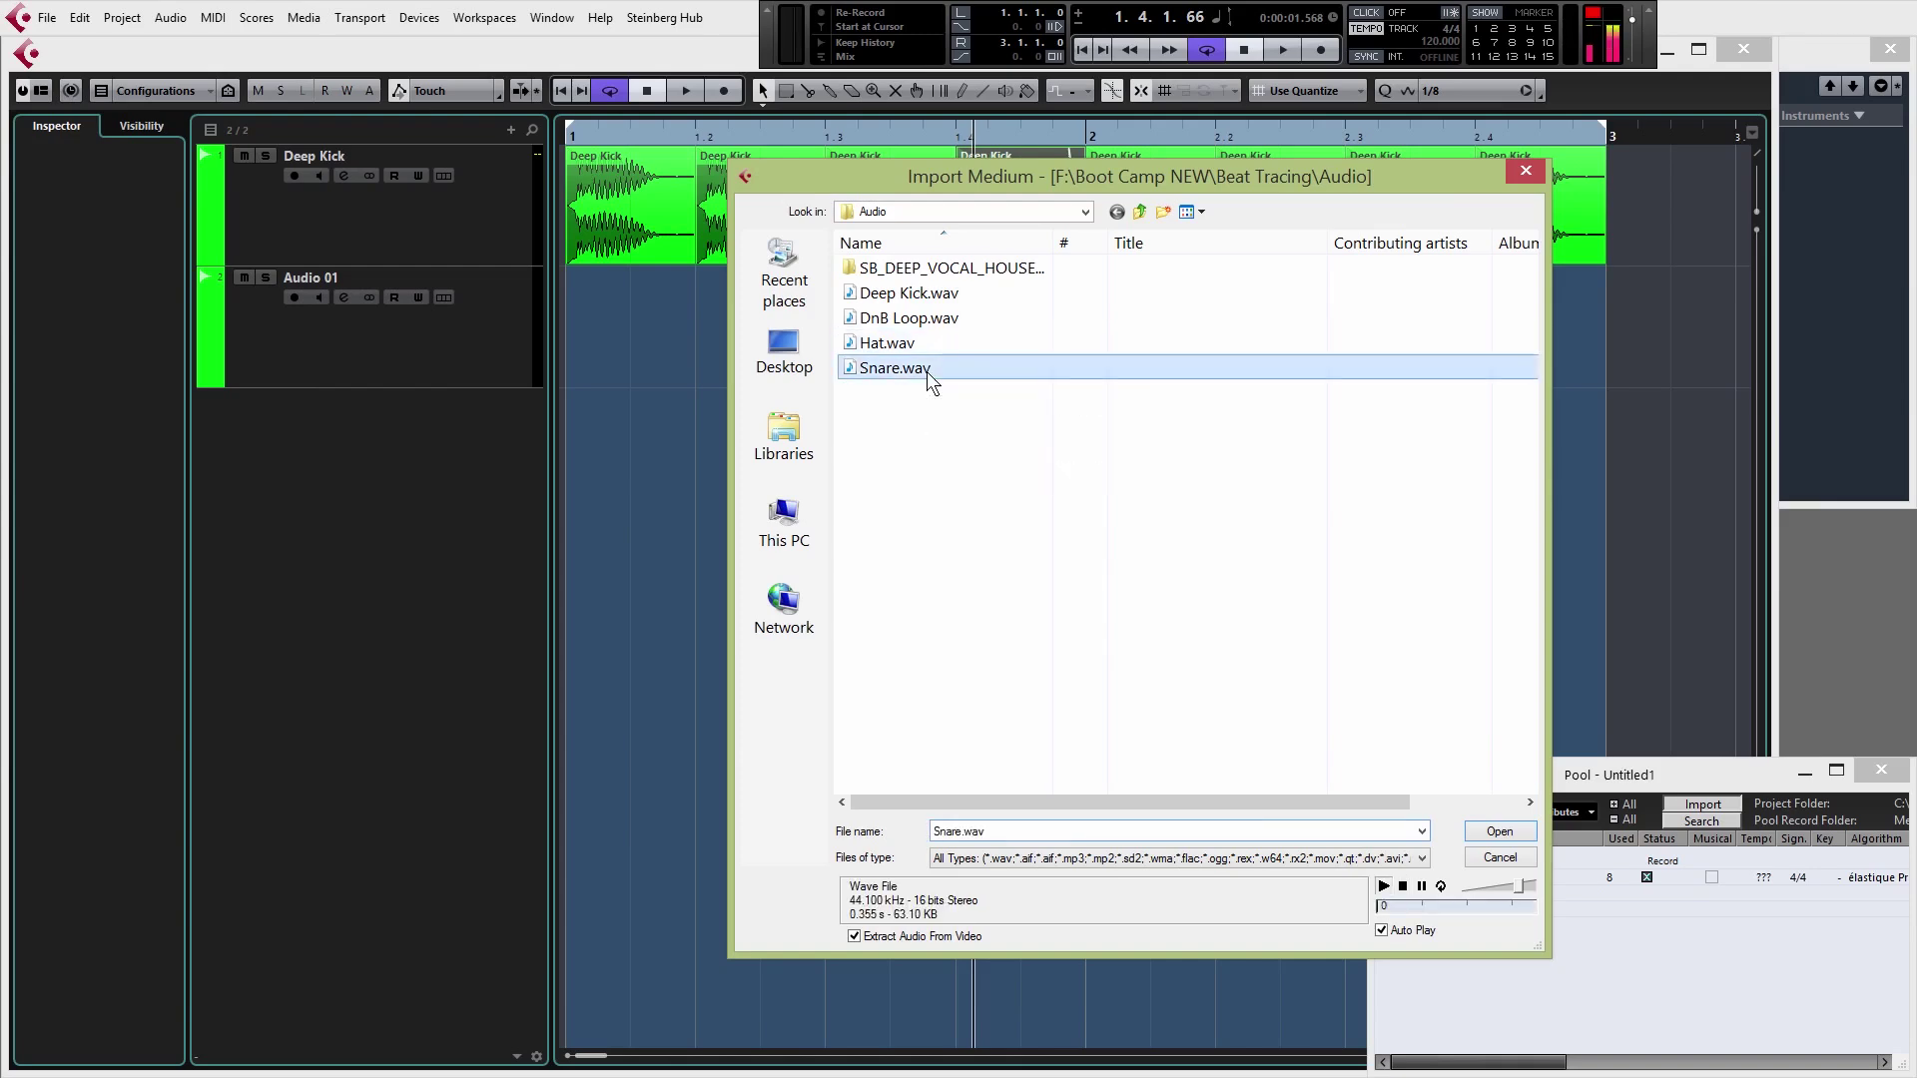
pyautogui.click(1523, 827)
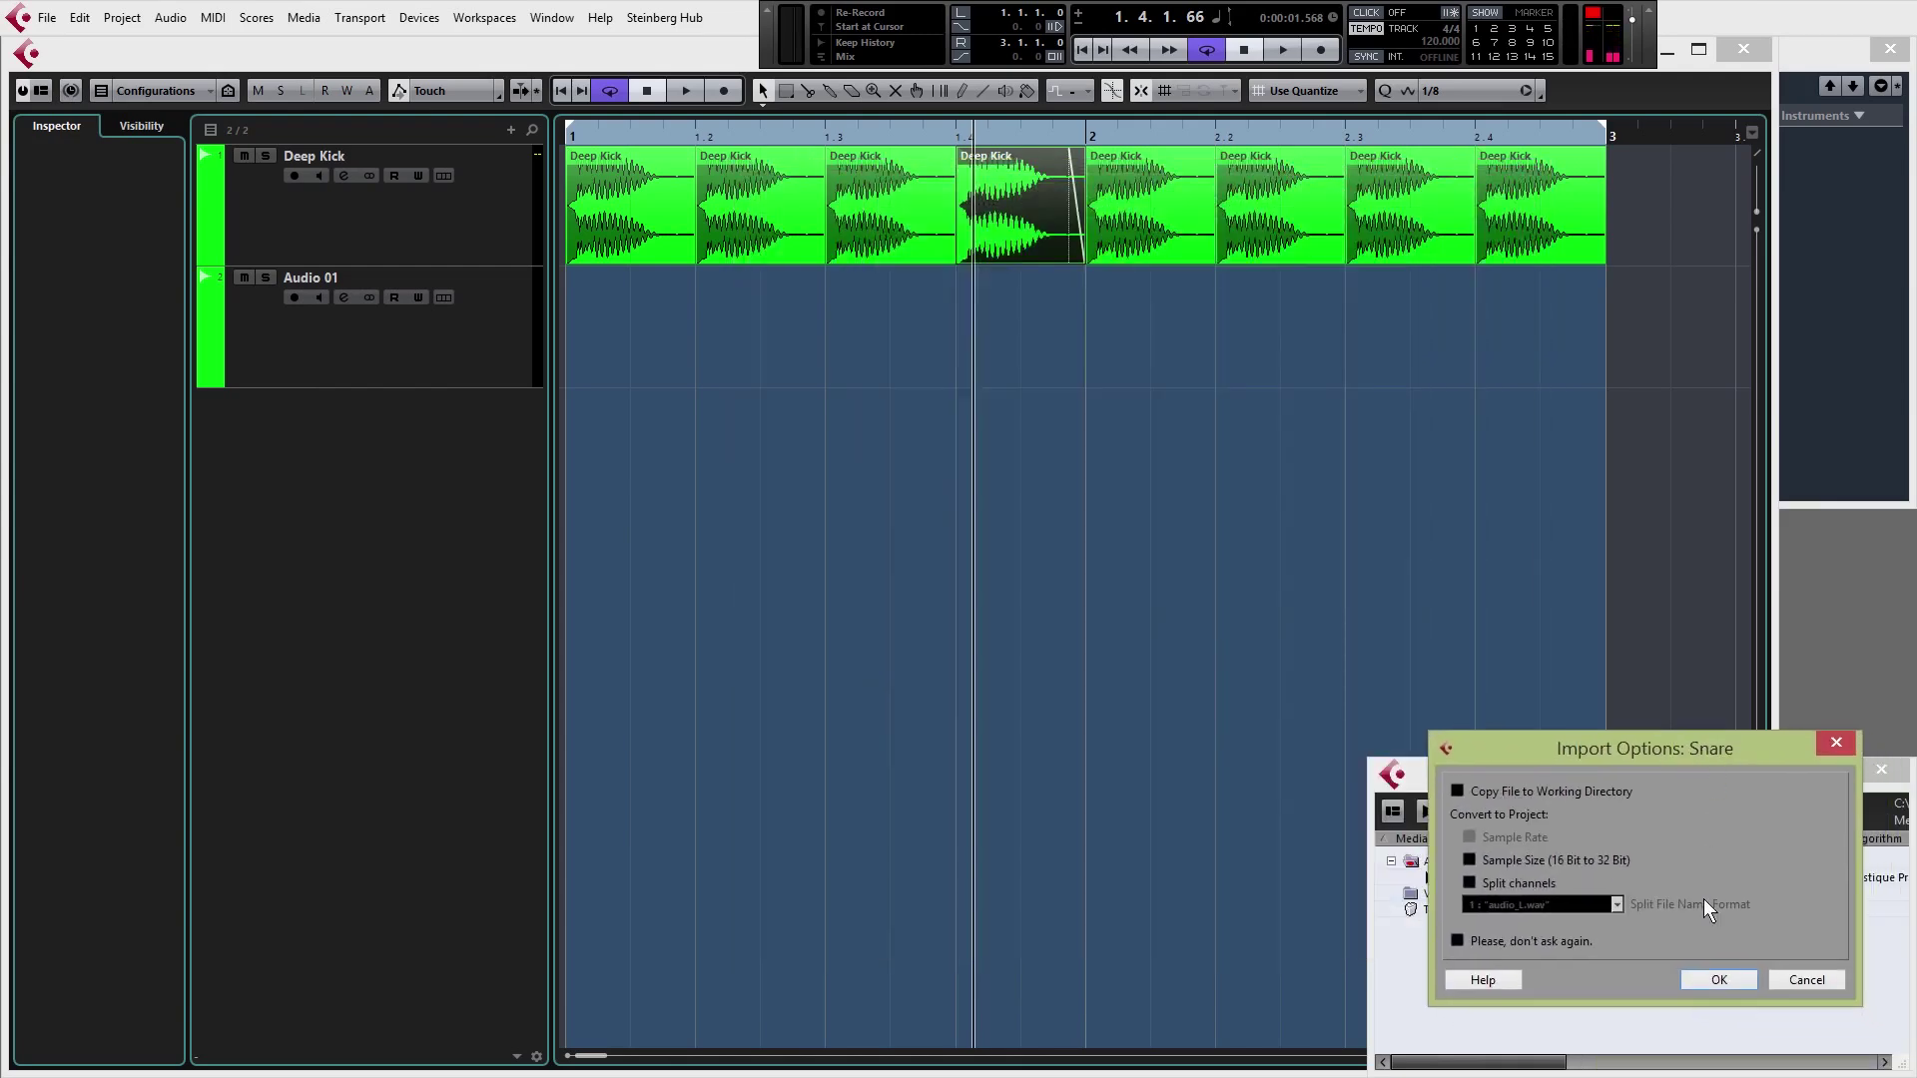
pyautogui.click(1717, 980)
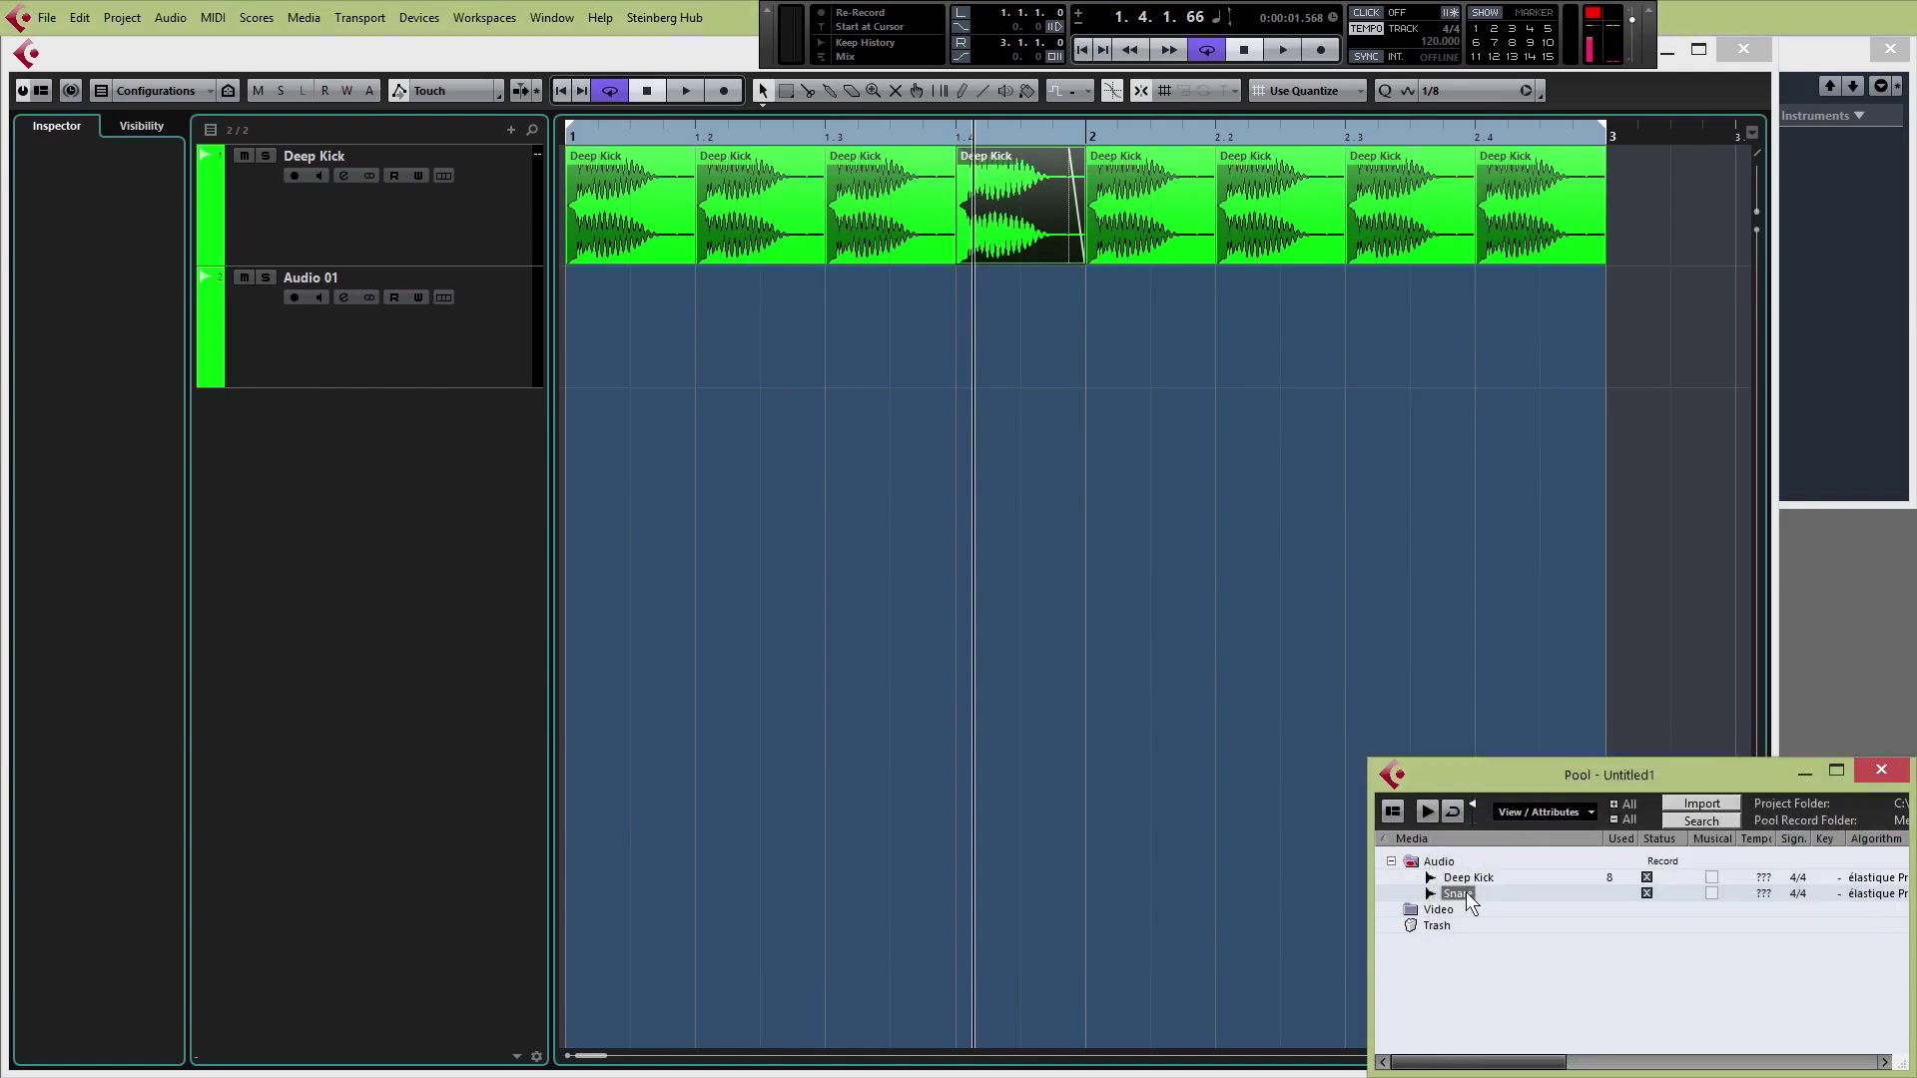
pyautogui.moveTo(1466, 893); pyautogui.dragTo(718, 302)
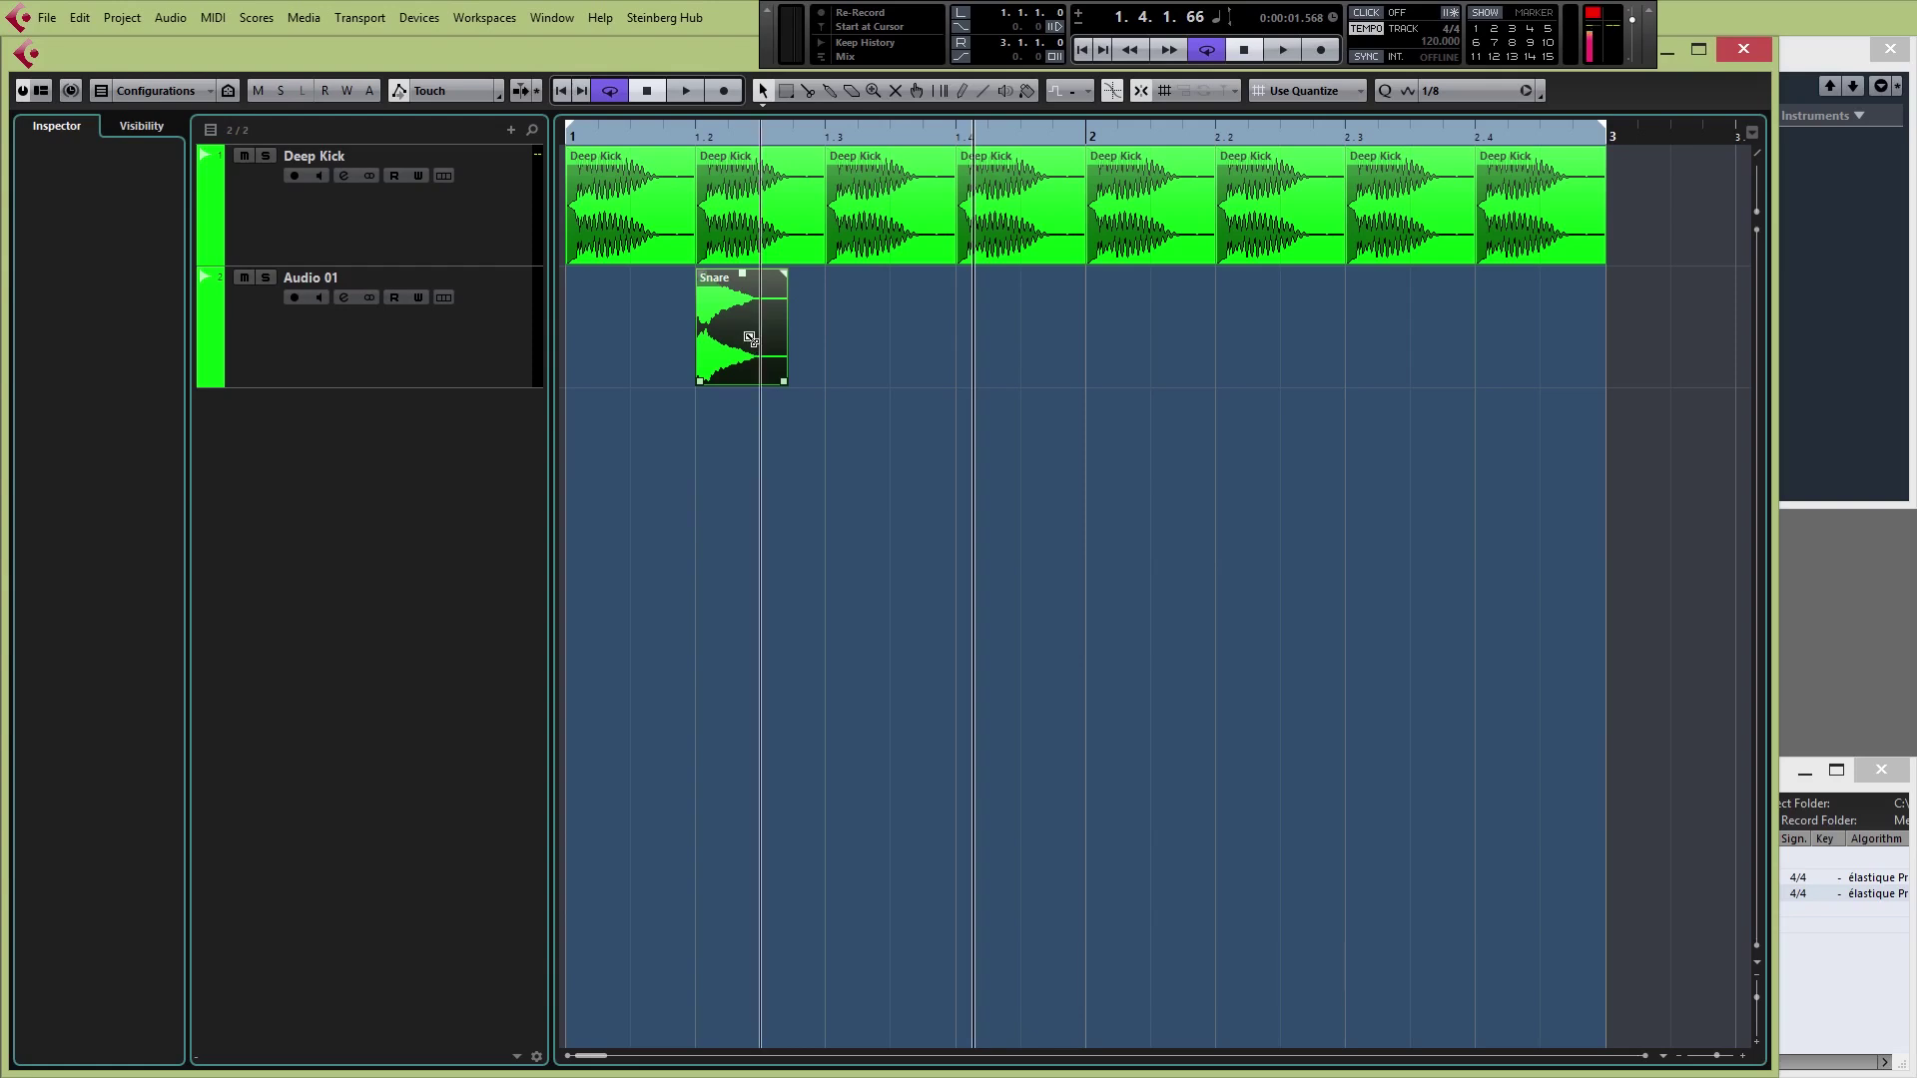
# Copy the snare event to 1.4, 2.2 and 2.4, and play the kick and snare beat
pyautogui.moveTo(773, 341); pyautogui.dragTo(1026, 340)
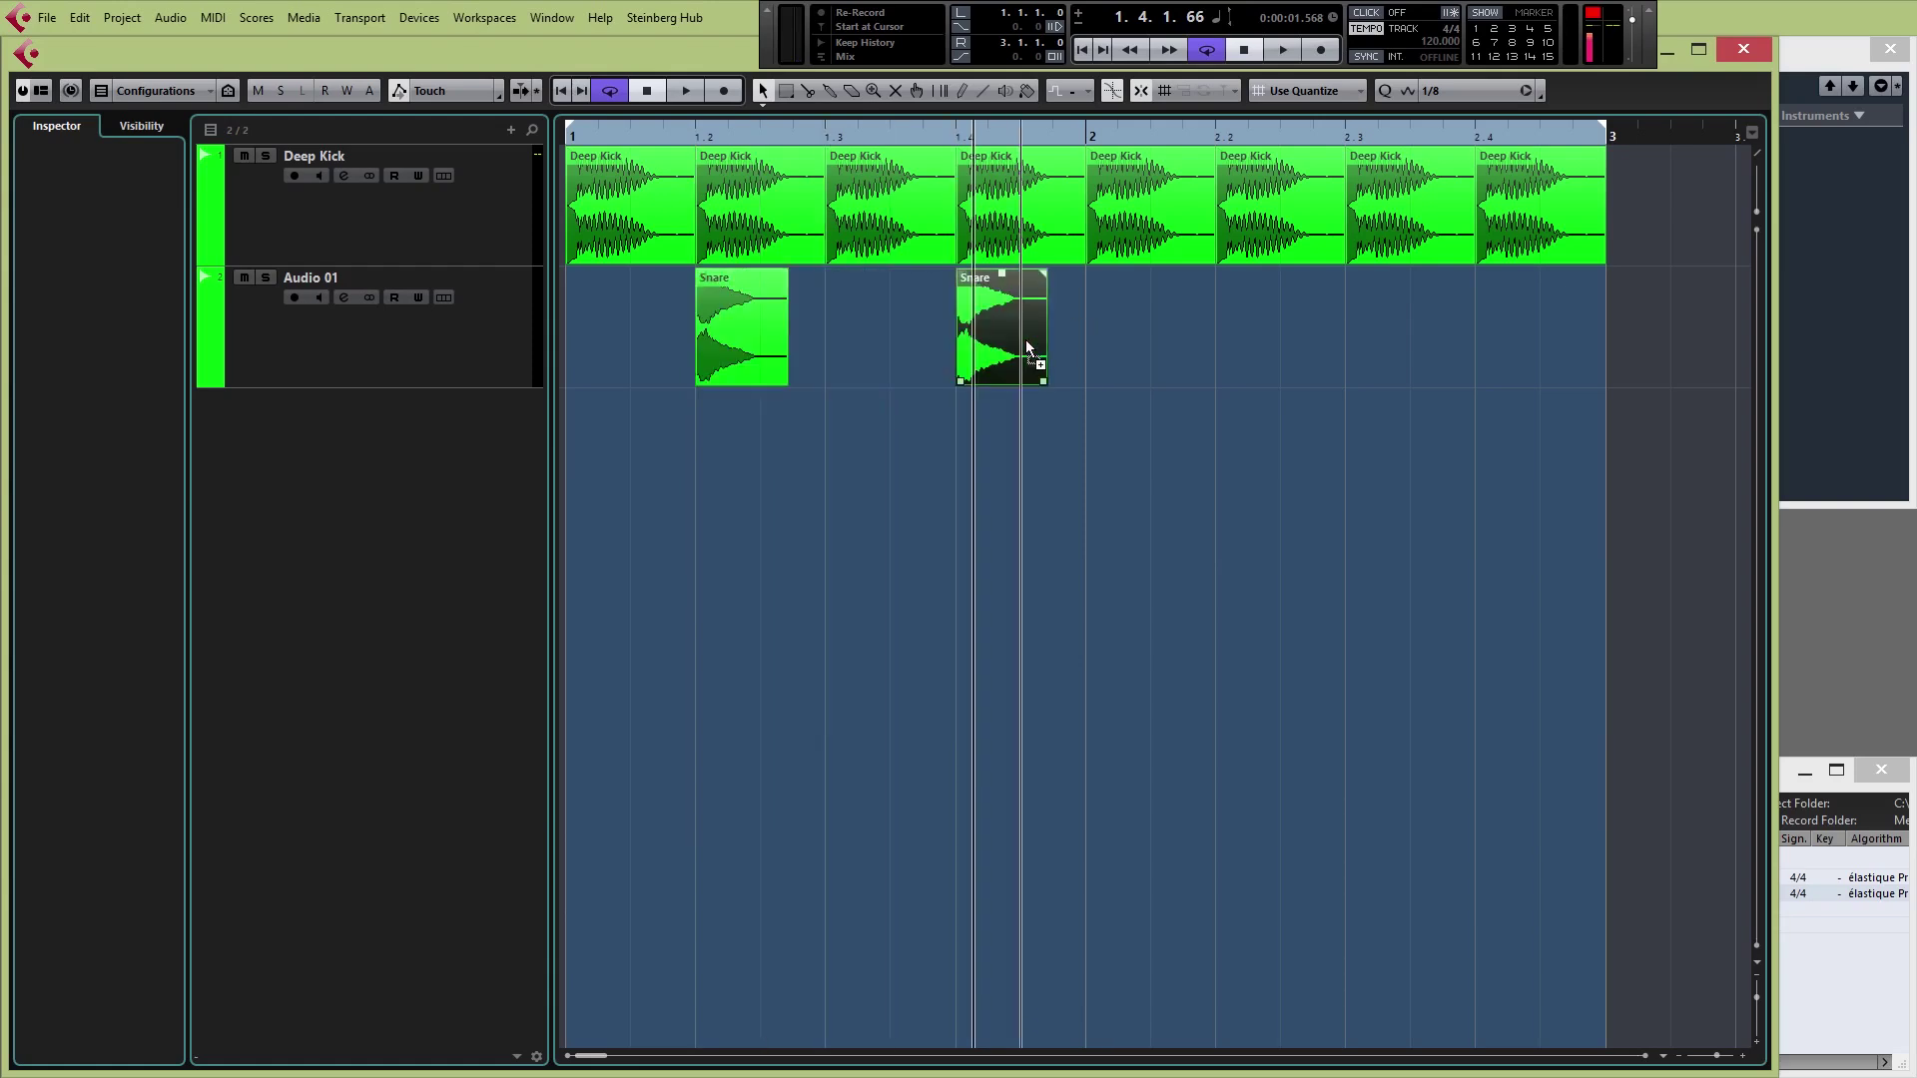
pyautogui.moveTo(1147, 333); pyautogui.dragTo(1188, 347)
pyautogui.moveTo(1206, 344); pyautogui.dragTo(1216, 352)
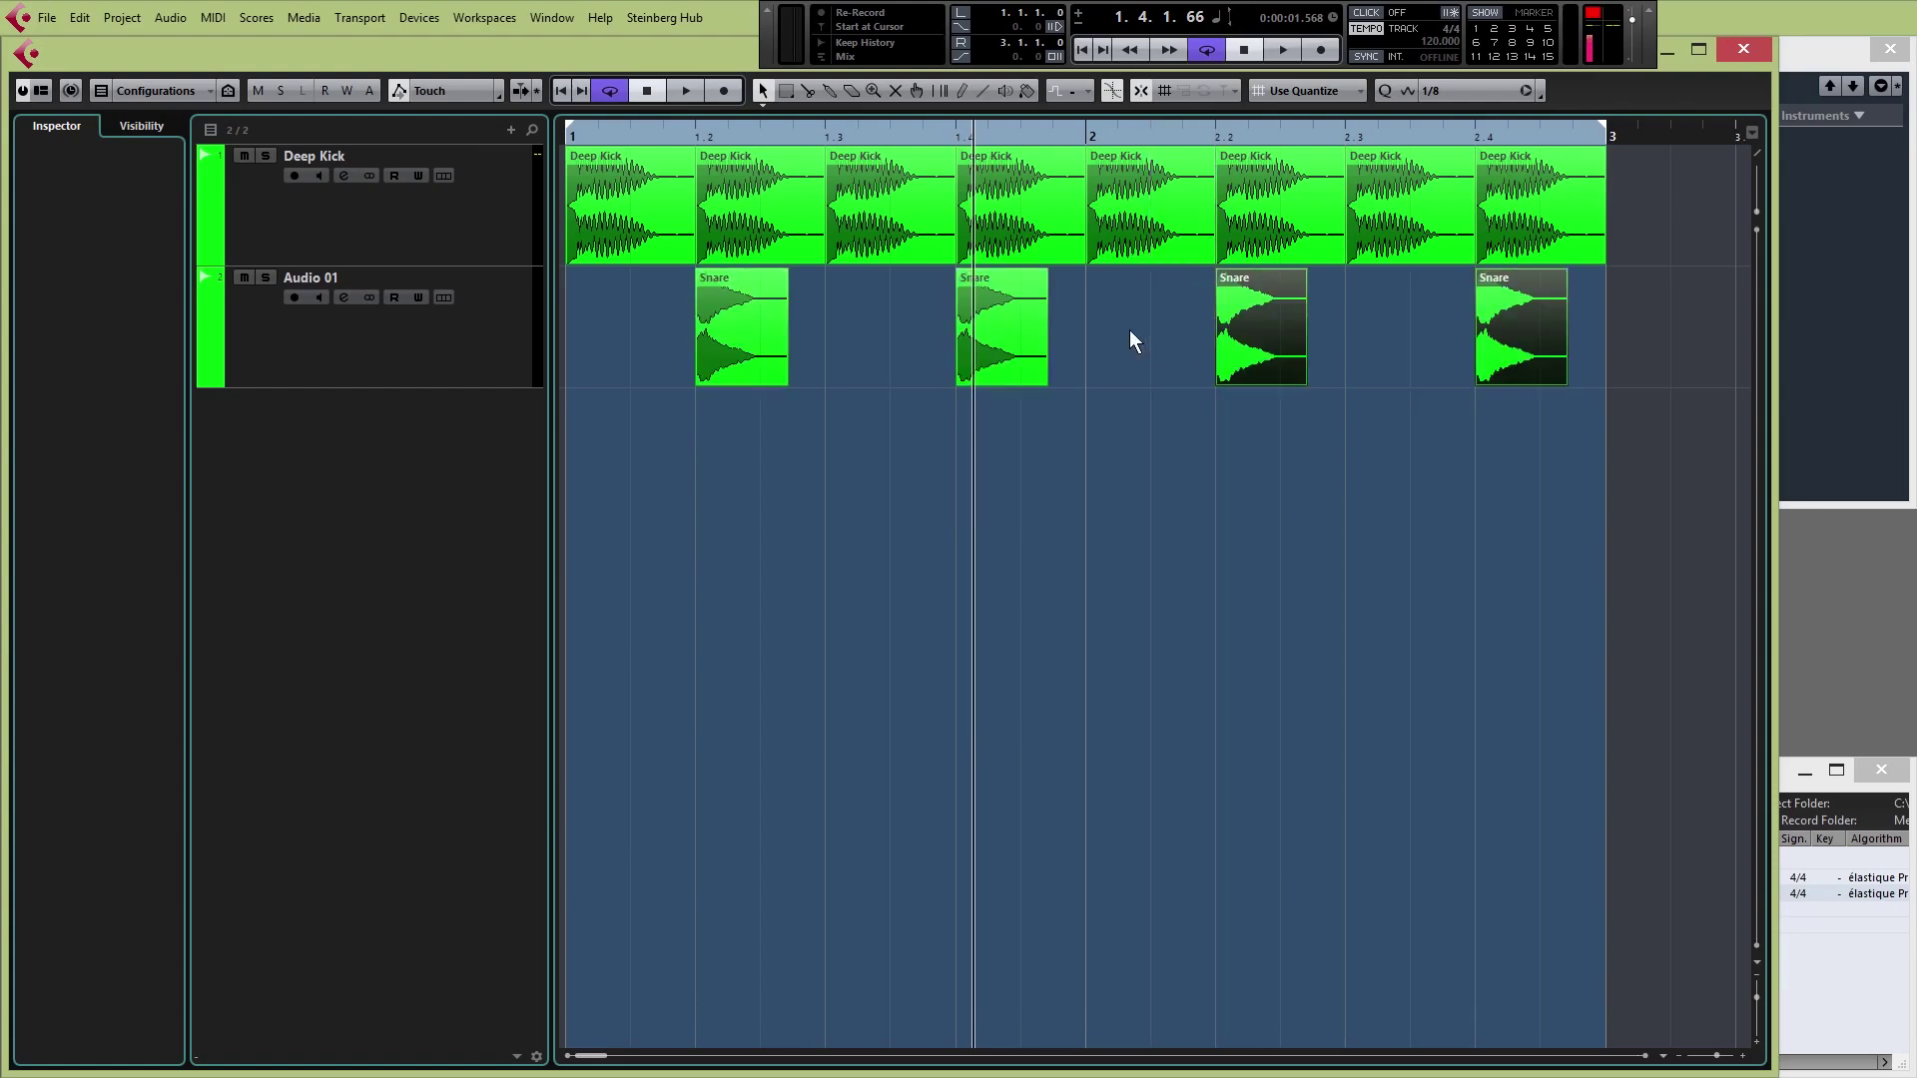
pyautogui.press('space')
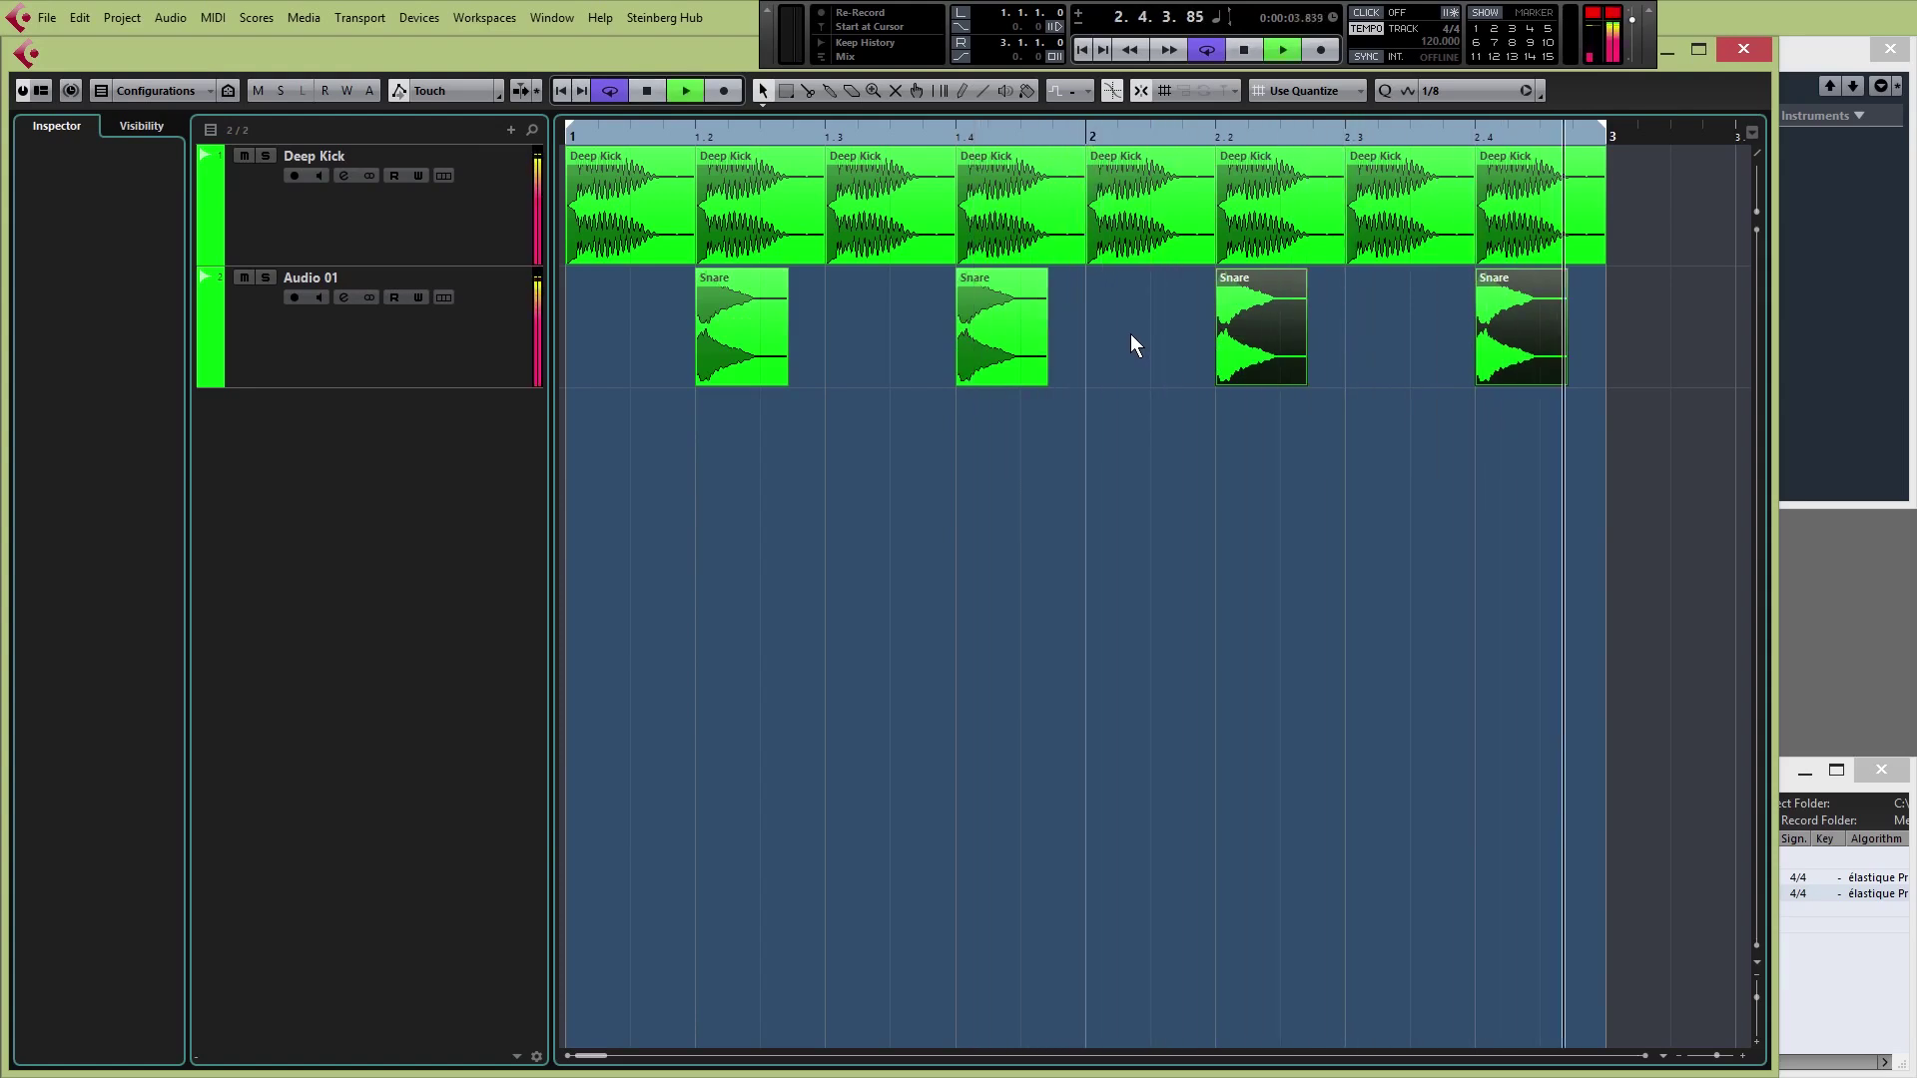
pyautogui.press('space')
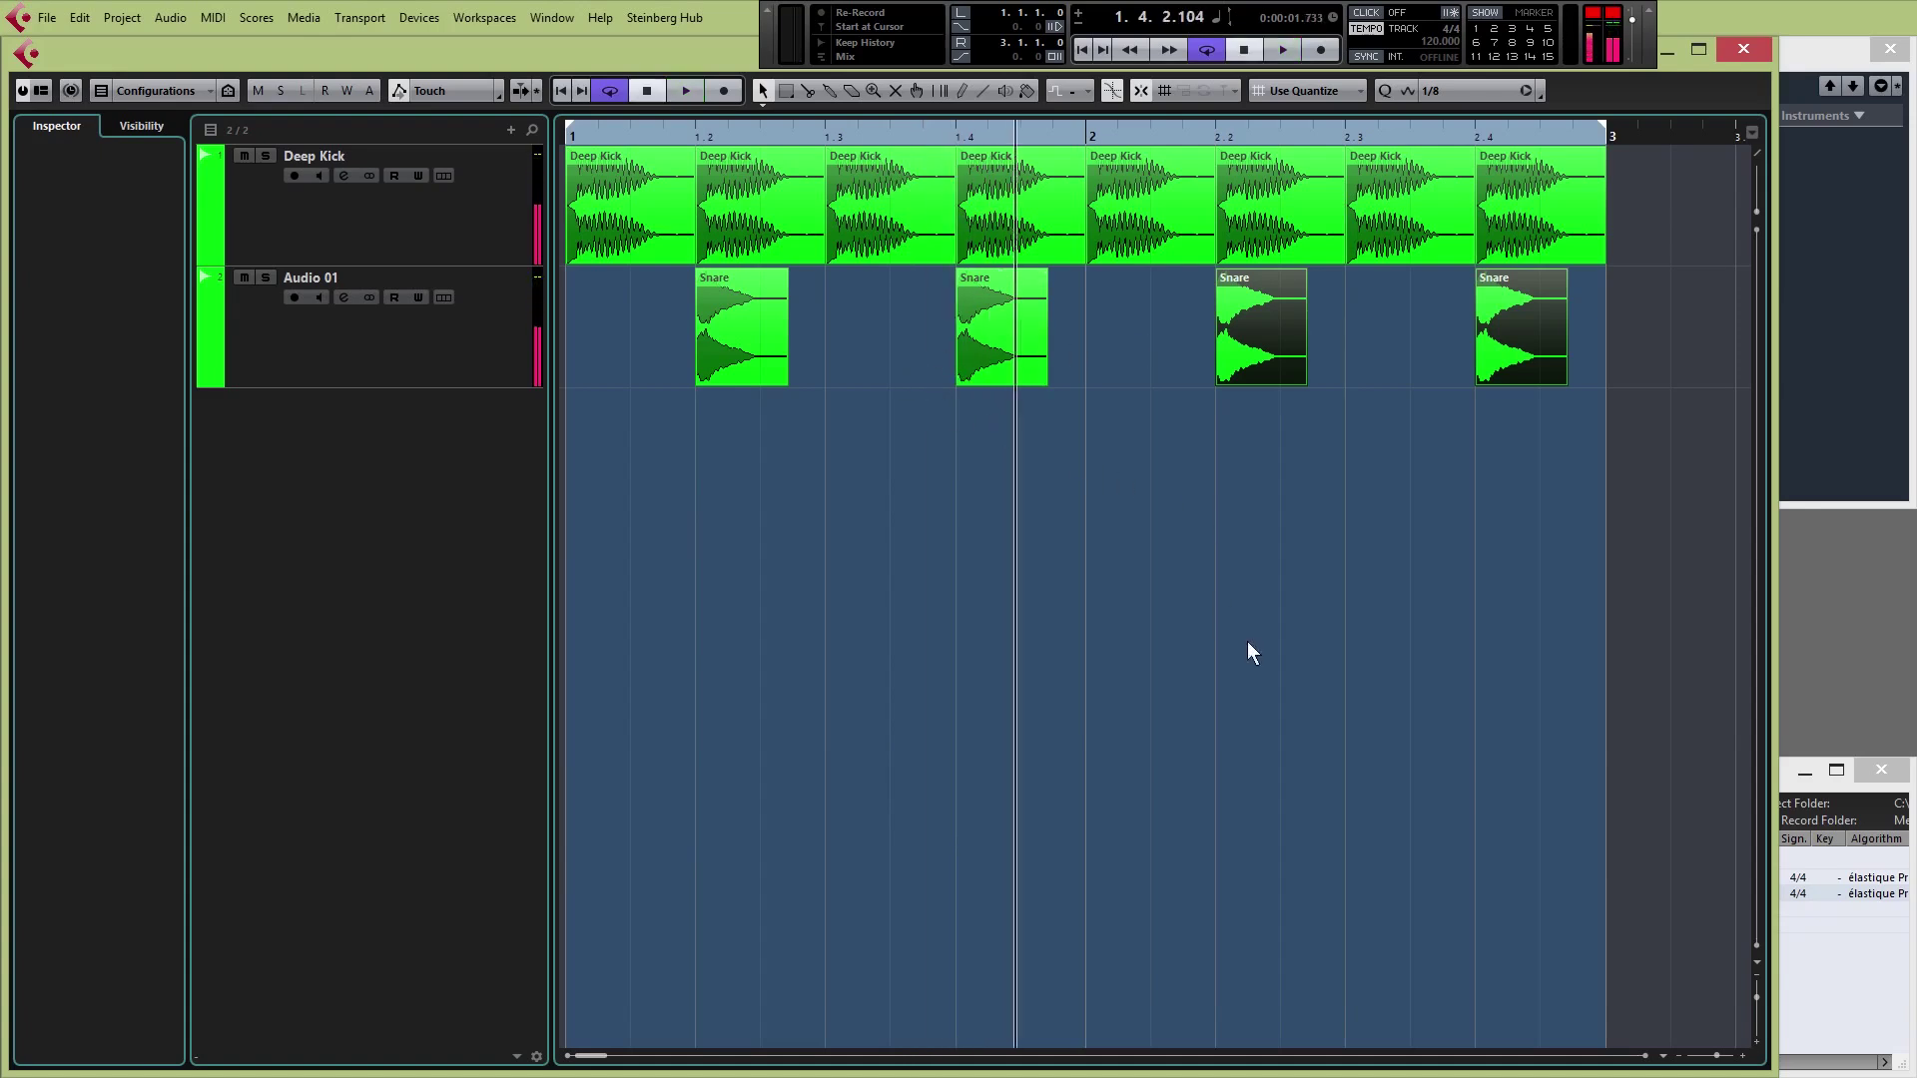
# Import Hat.wav into the Pool and place it at the start of bar 1 on its own new track, leaving that track selected
pyautogui.click(1815, 980)
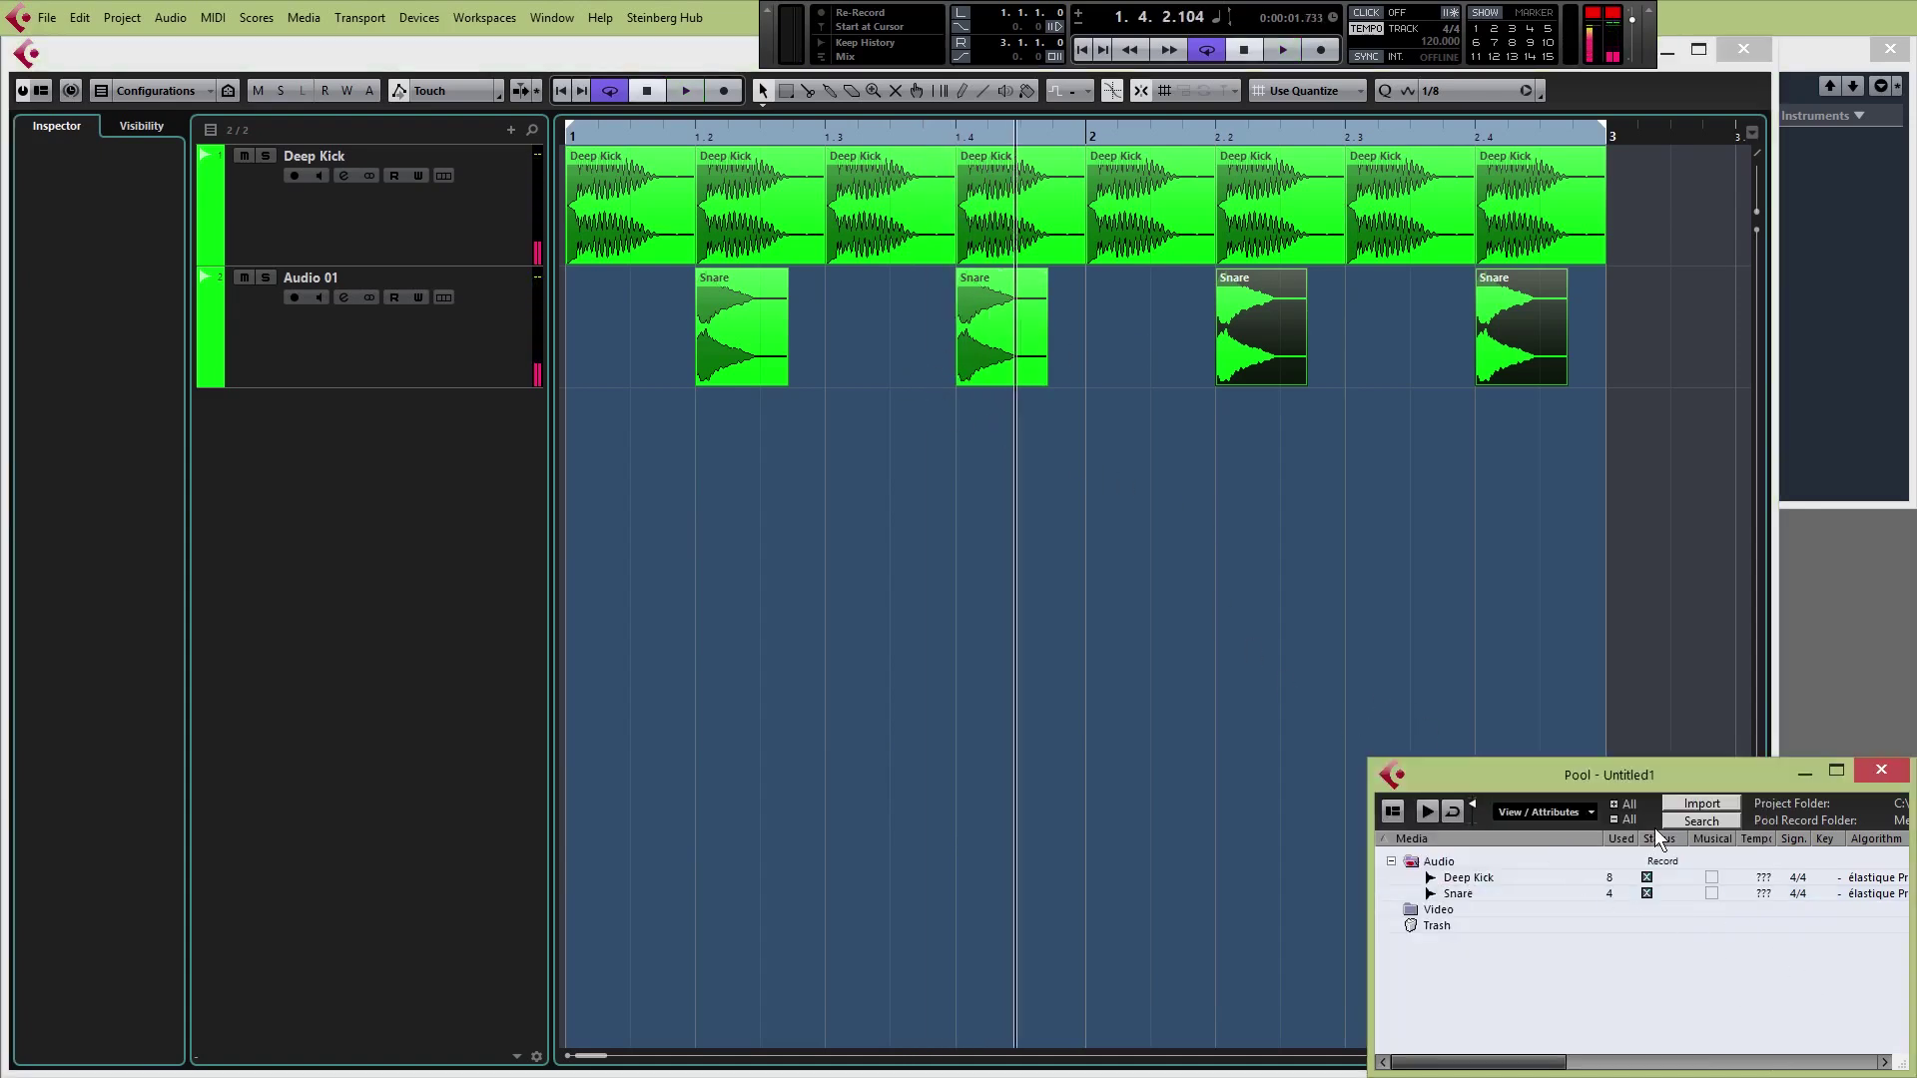
pyautogui.click(1696, 803)
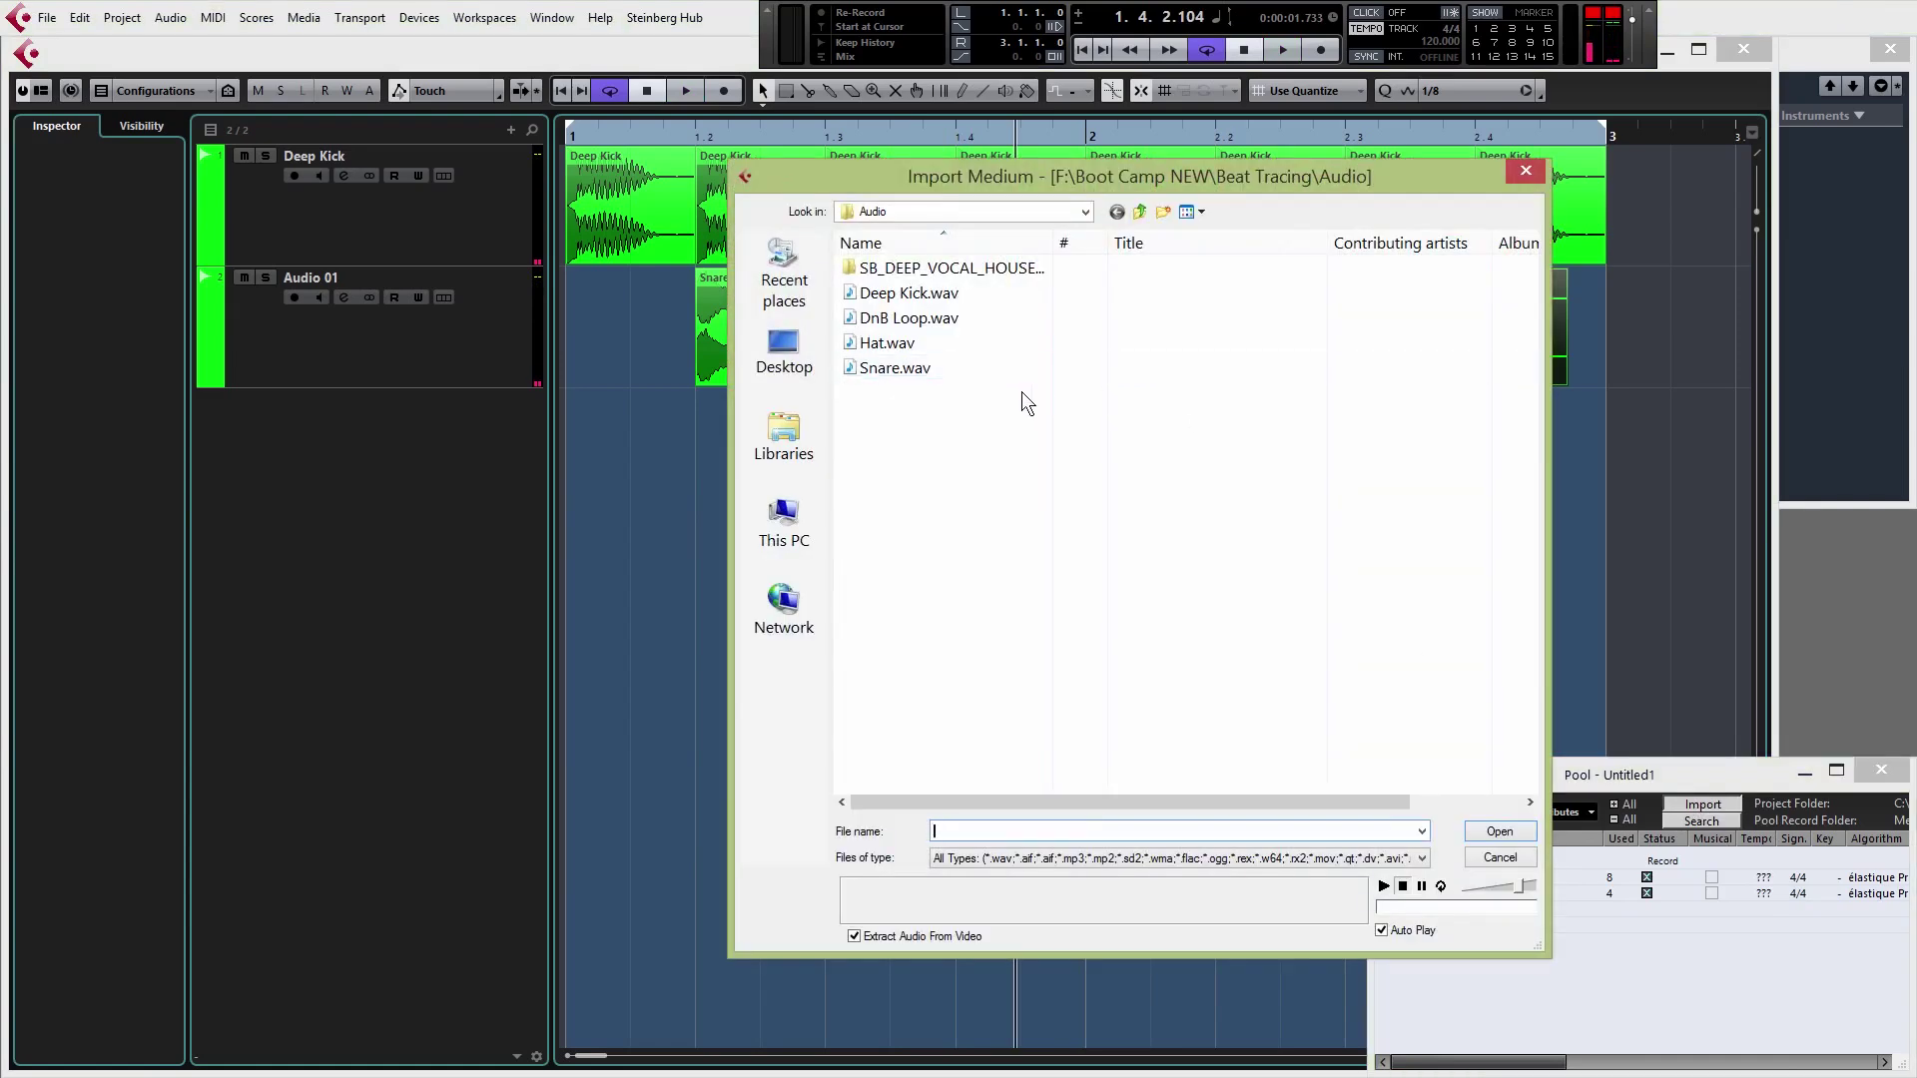
pyautogui.click(892, 349)
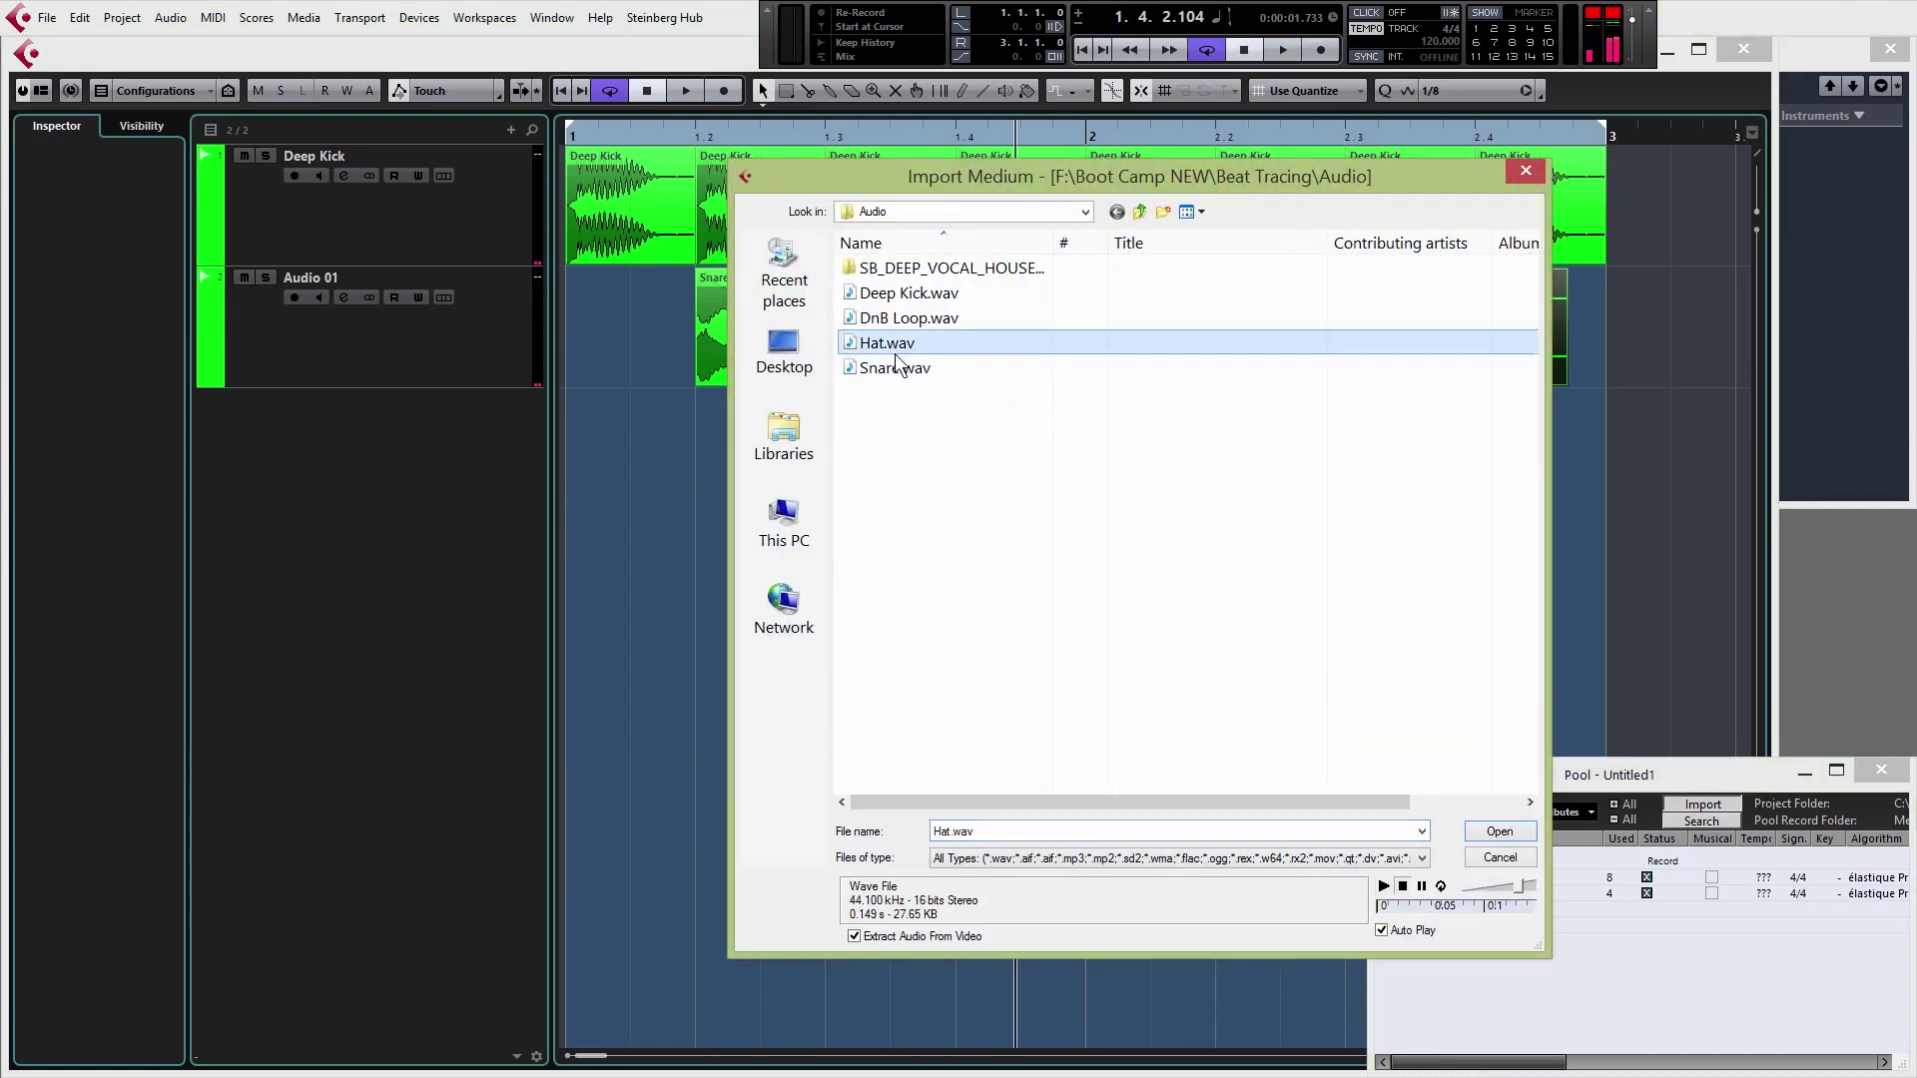
pyautogui.click(1495, 834)
pyautogui.moveTo(1783, 966); pyautogui.dragTo(1429, 727)
pyautogui.click(1627, 950)
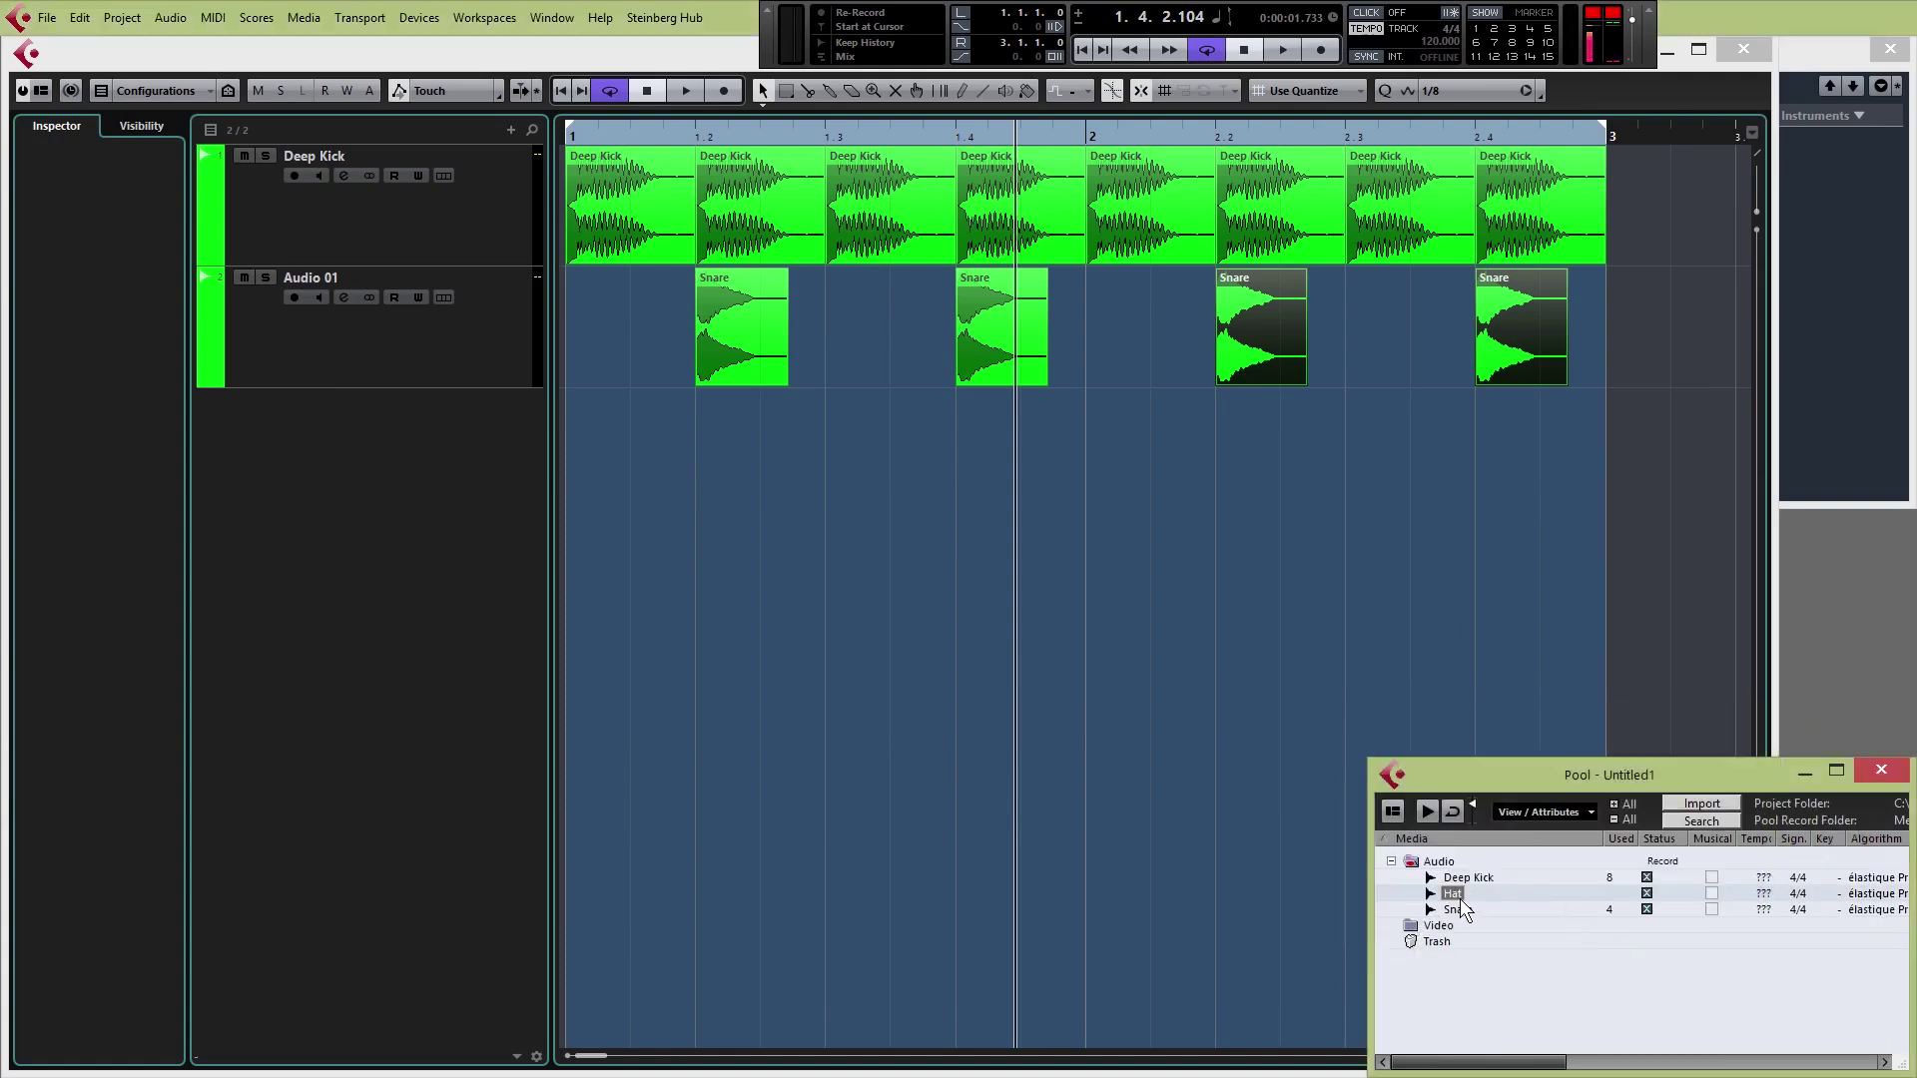
pyautogui.moveTo(1463, 901); pyautogui.dragTo(584, 444)
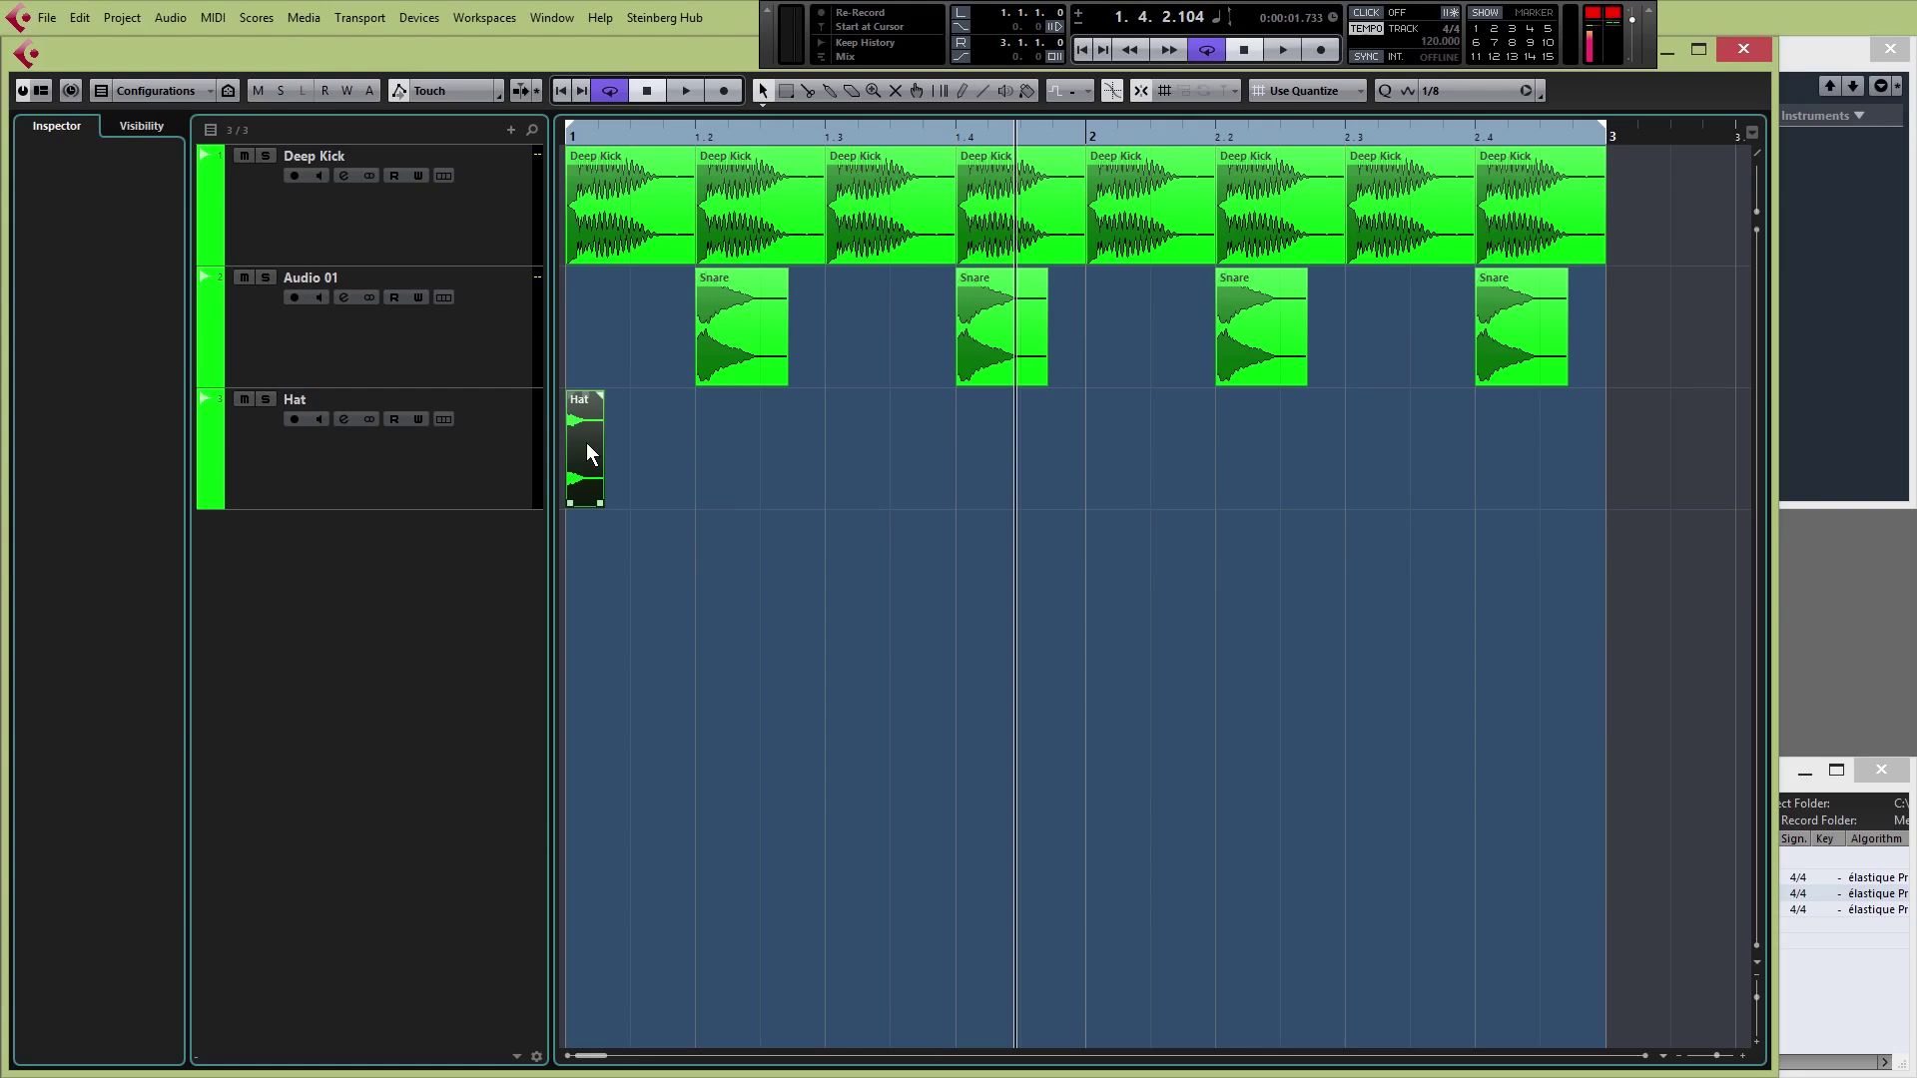
pyautogui.click(397, 478)
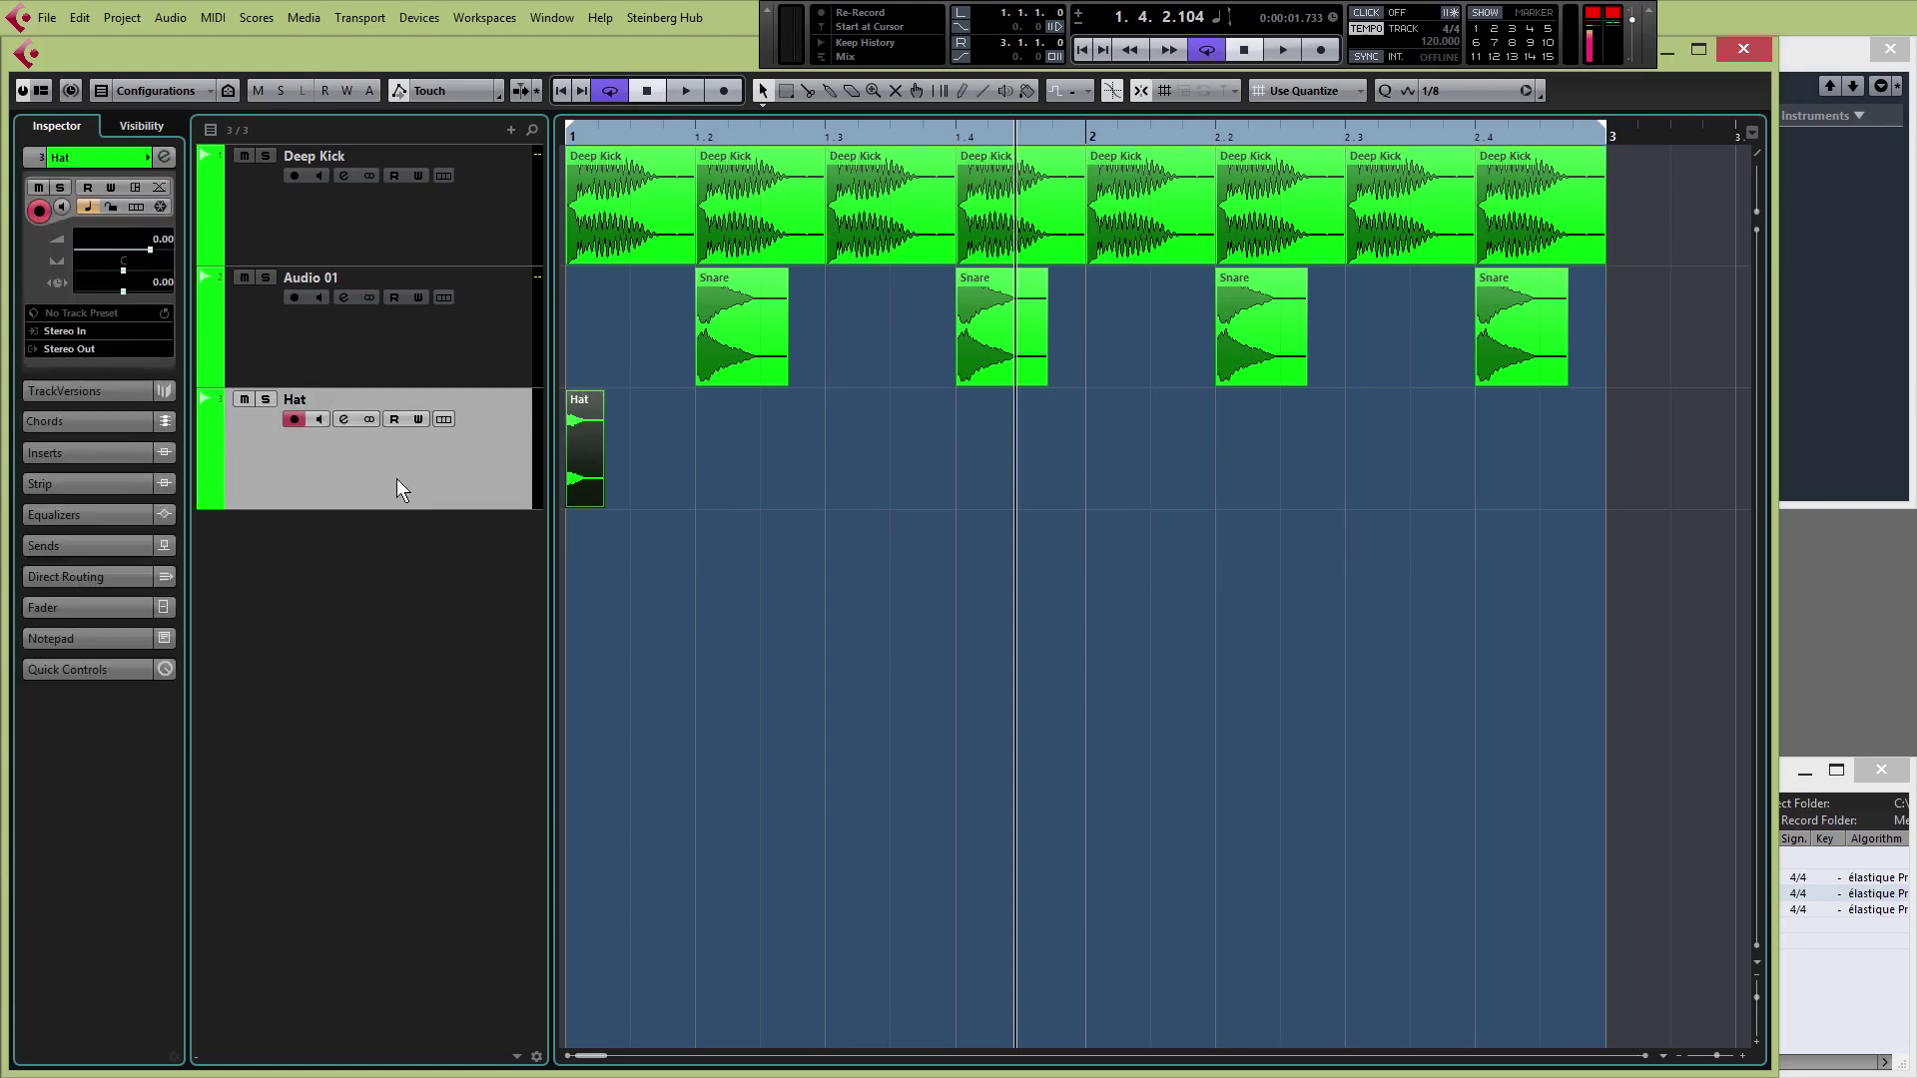
pyautogui.rightClick(432, 587)
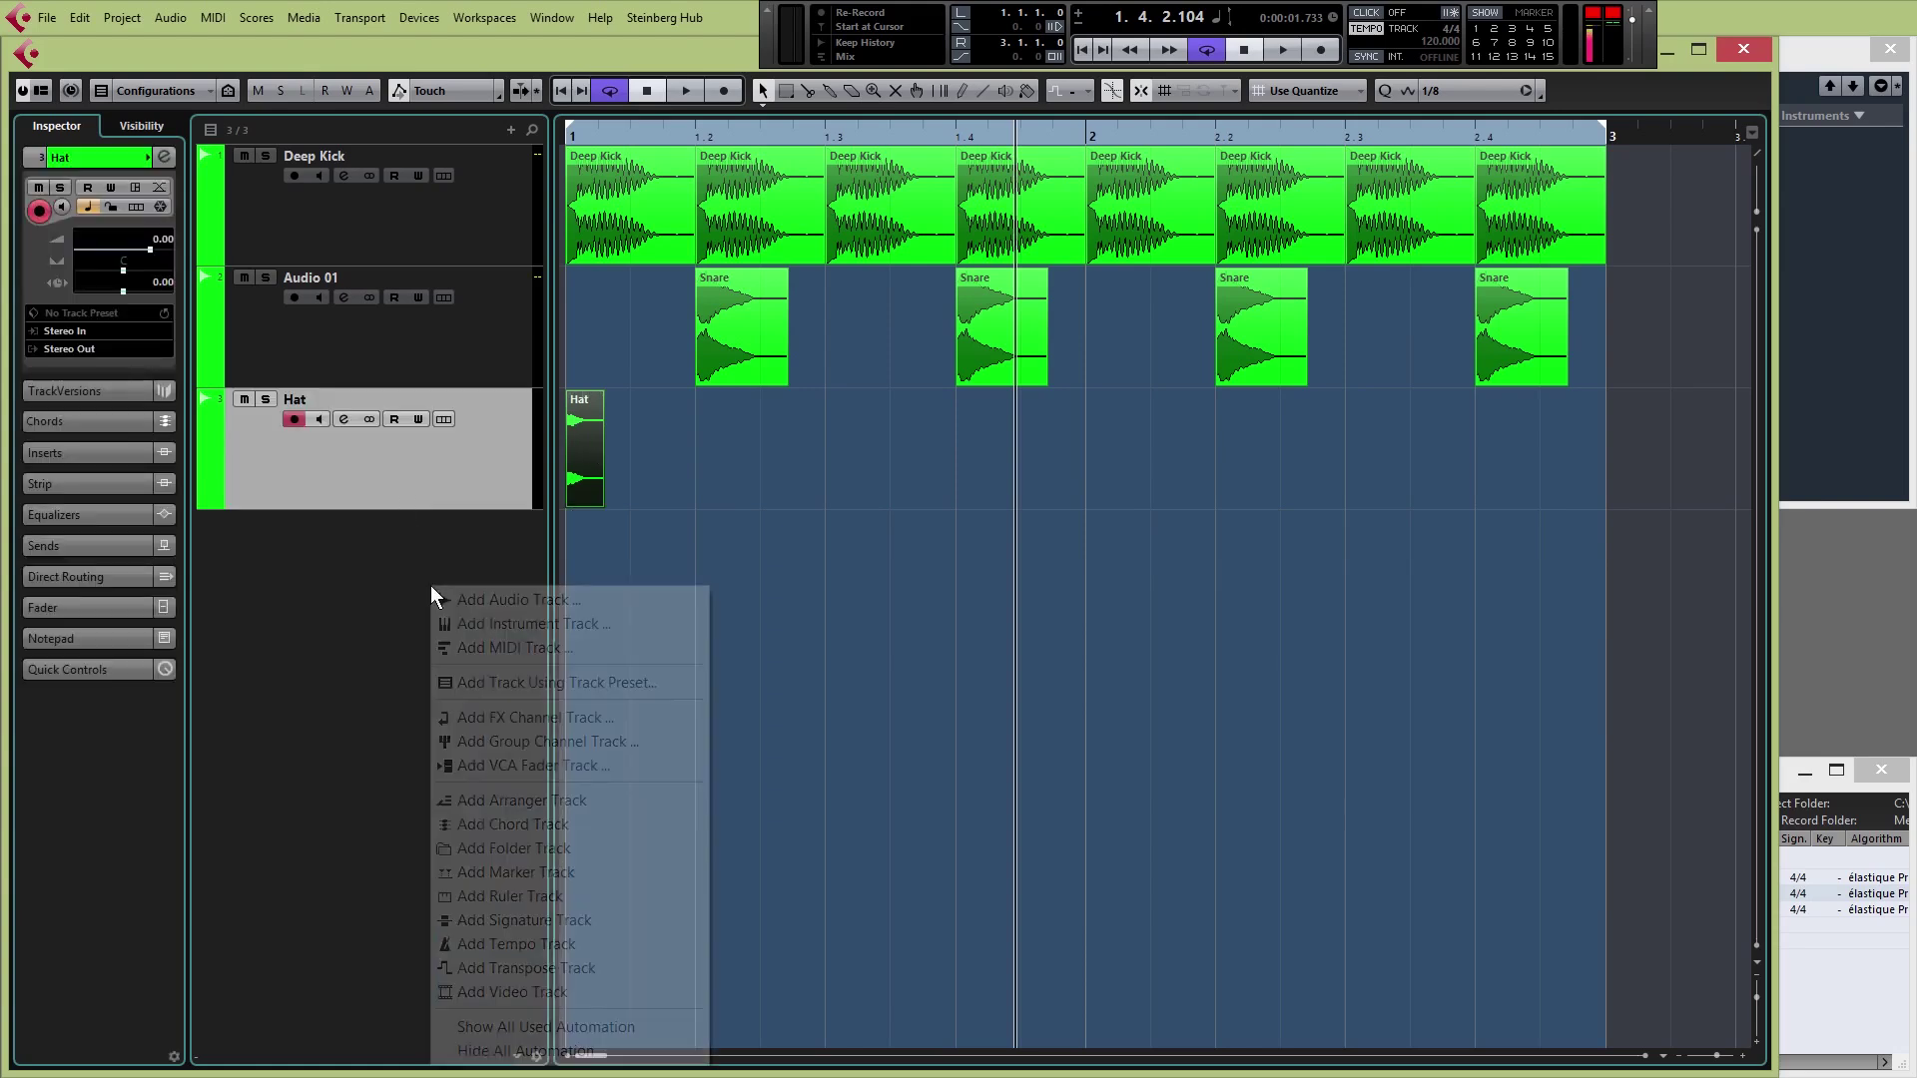
pyautogui.click(609, 603)
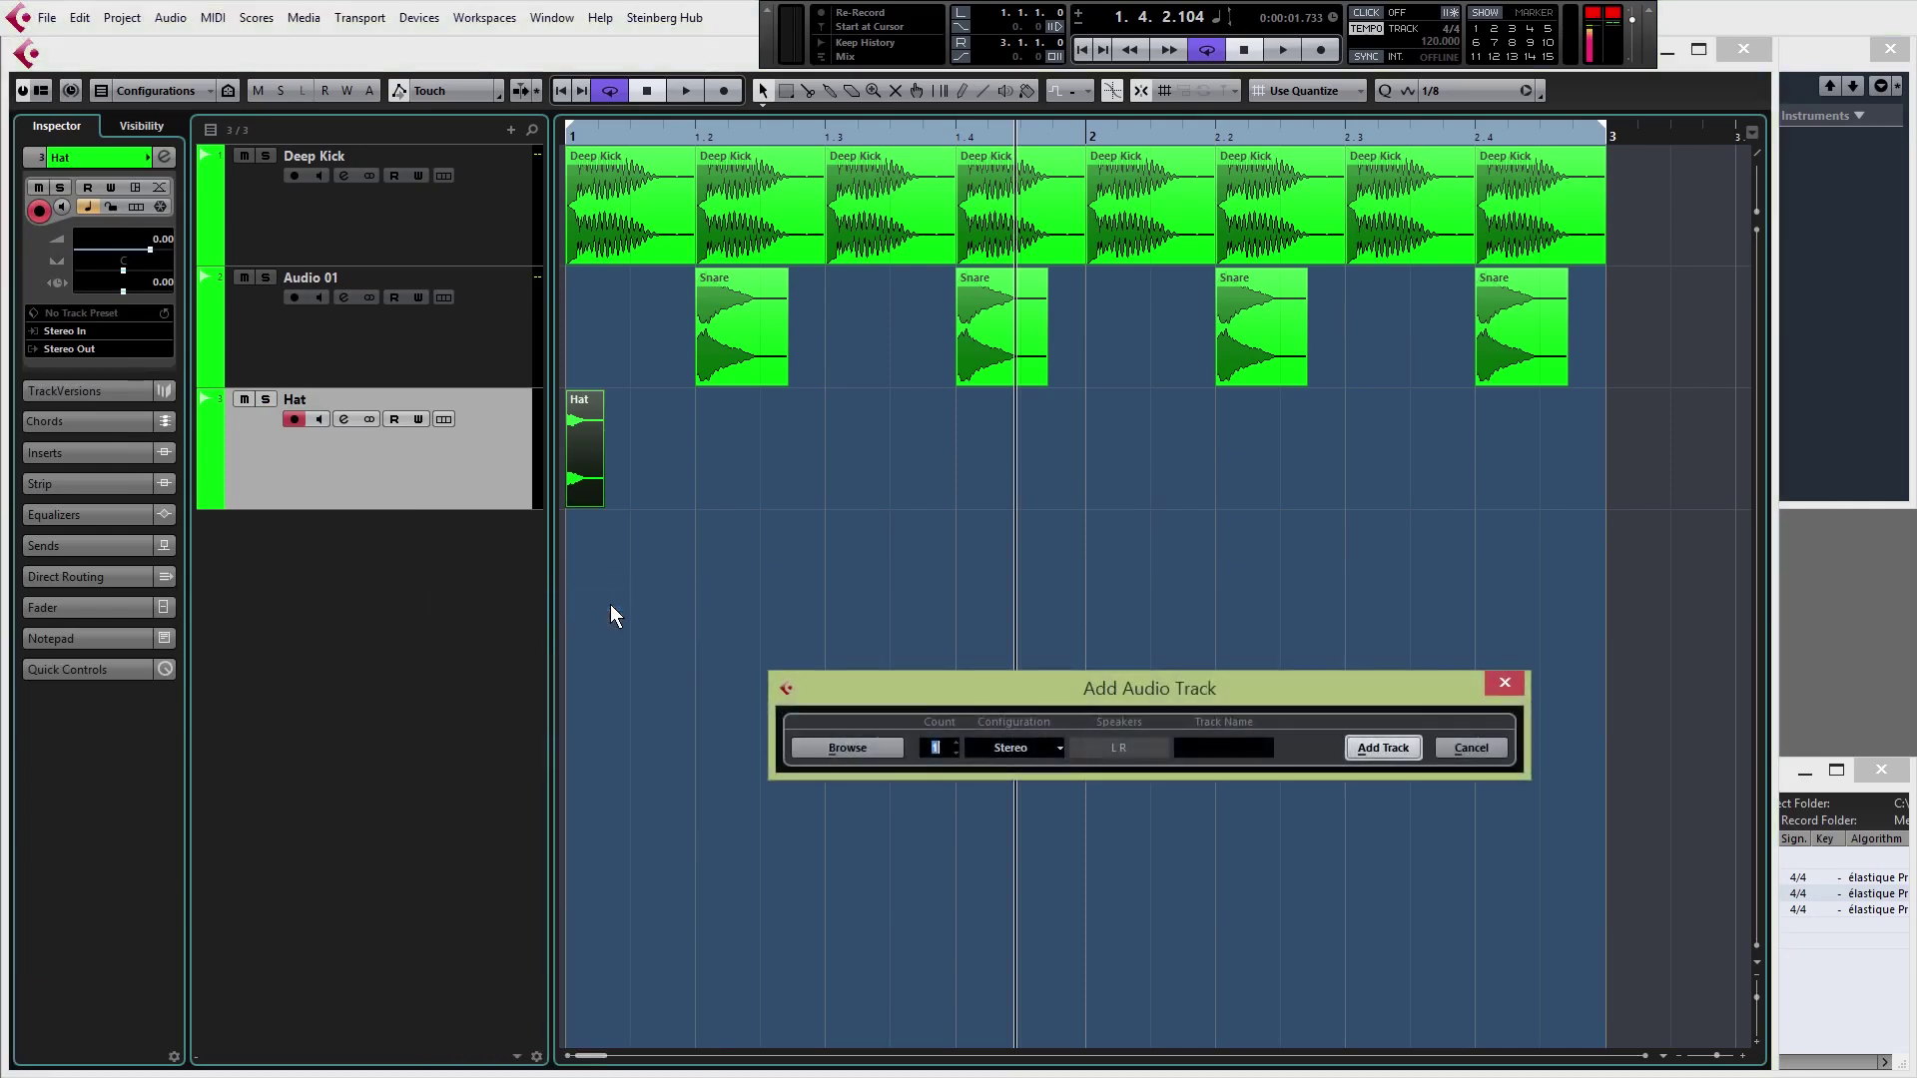
pyautogui.click(1050, 747)
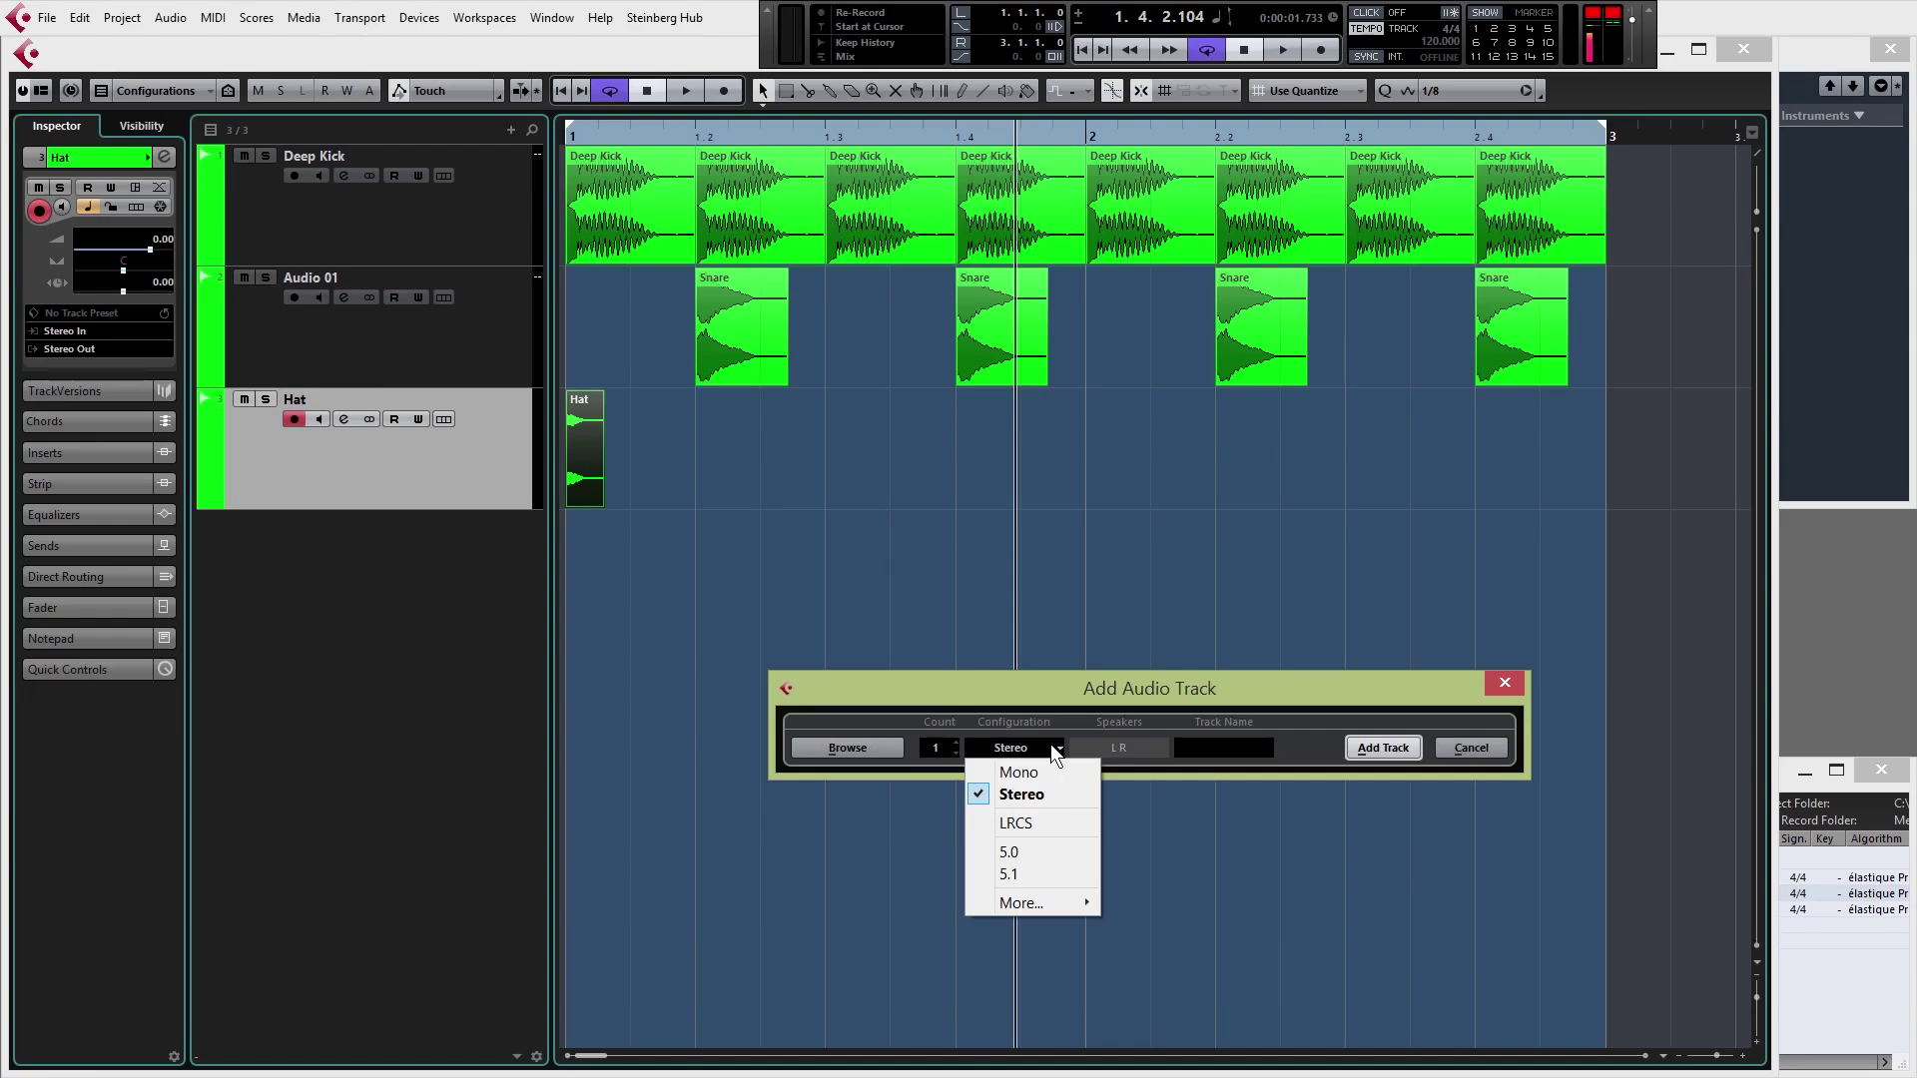
pyautogui.click(1360, 678)
pyautogui.click(1460, 751)
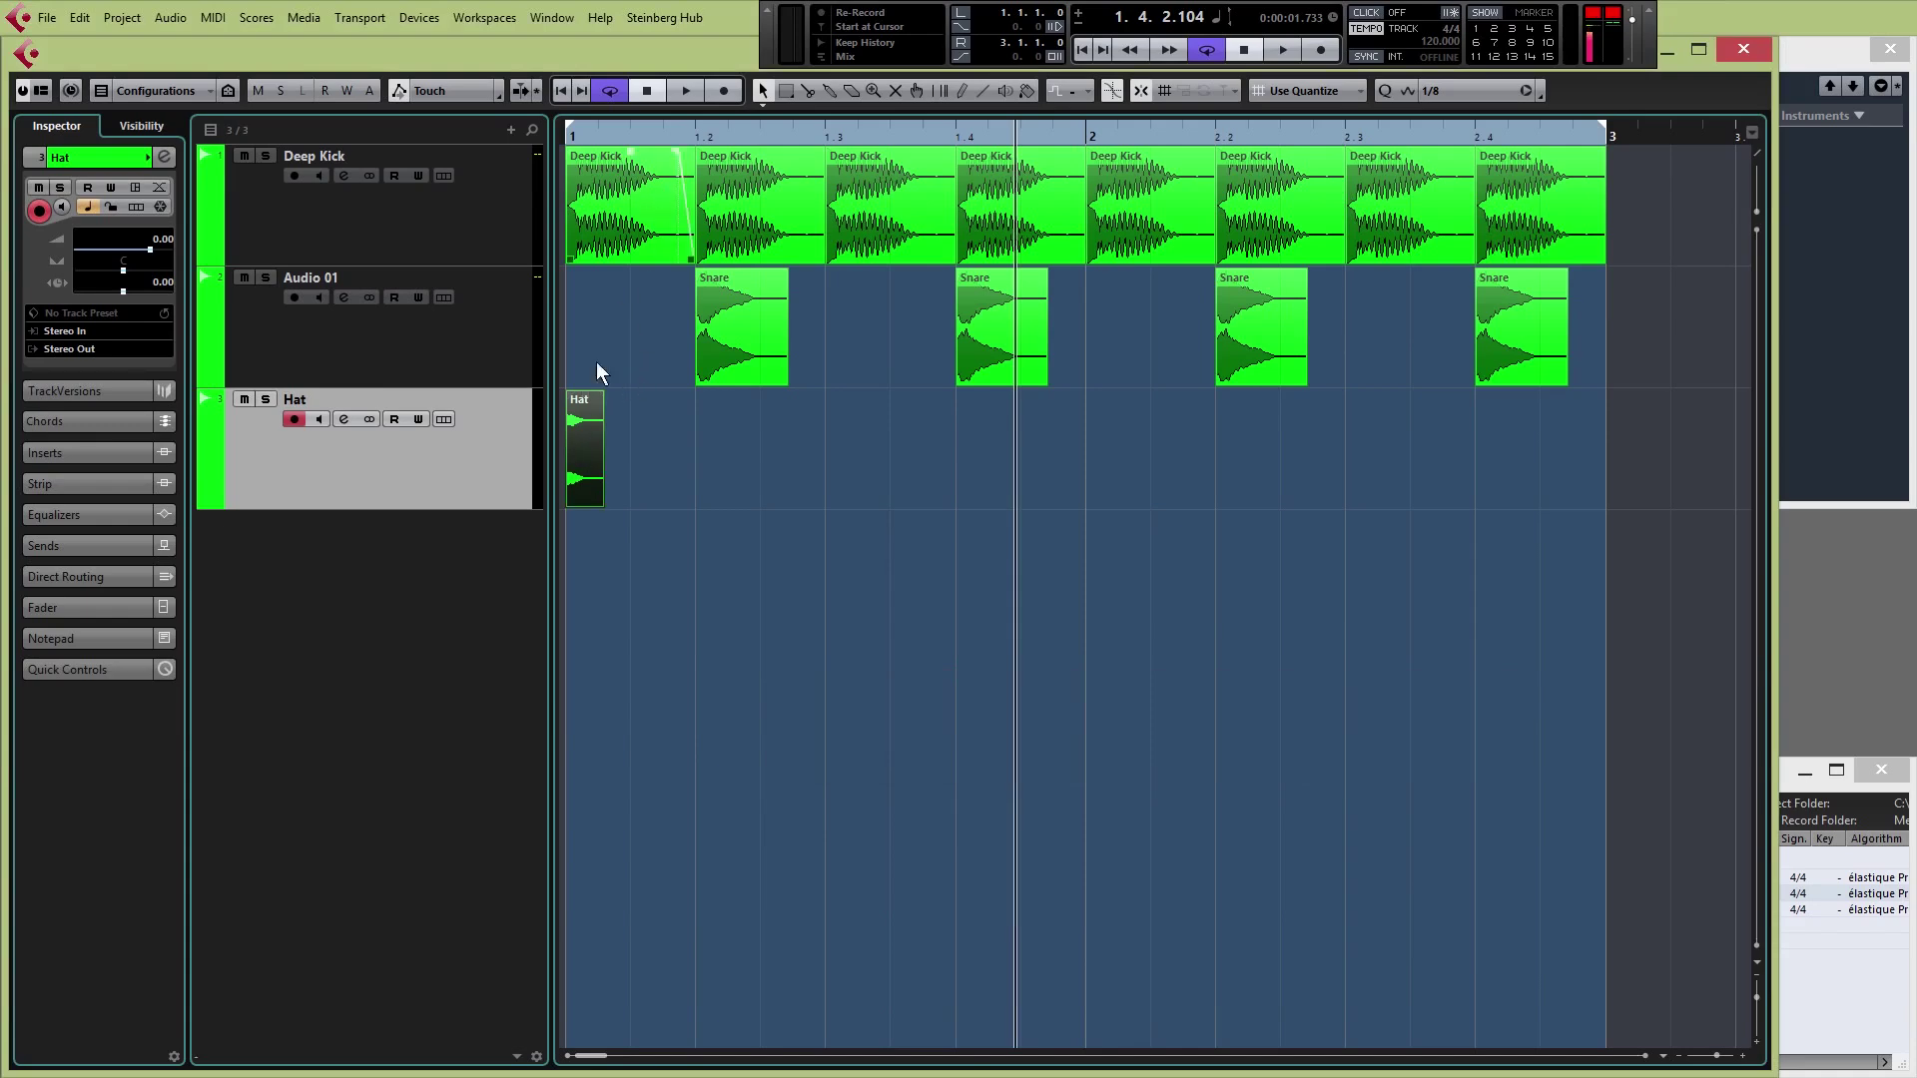
# Arrange hat events on the off-beat eighth of every beat across bars 1 and 2, and play the beat
pyautogui.moveTo(578, 431); pyautogui.dragTo(771, 458)
pyautogui.keyDown('shift'); pyautogui.click(648, 454); pyautogui.keyUp('shift')
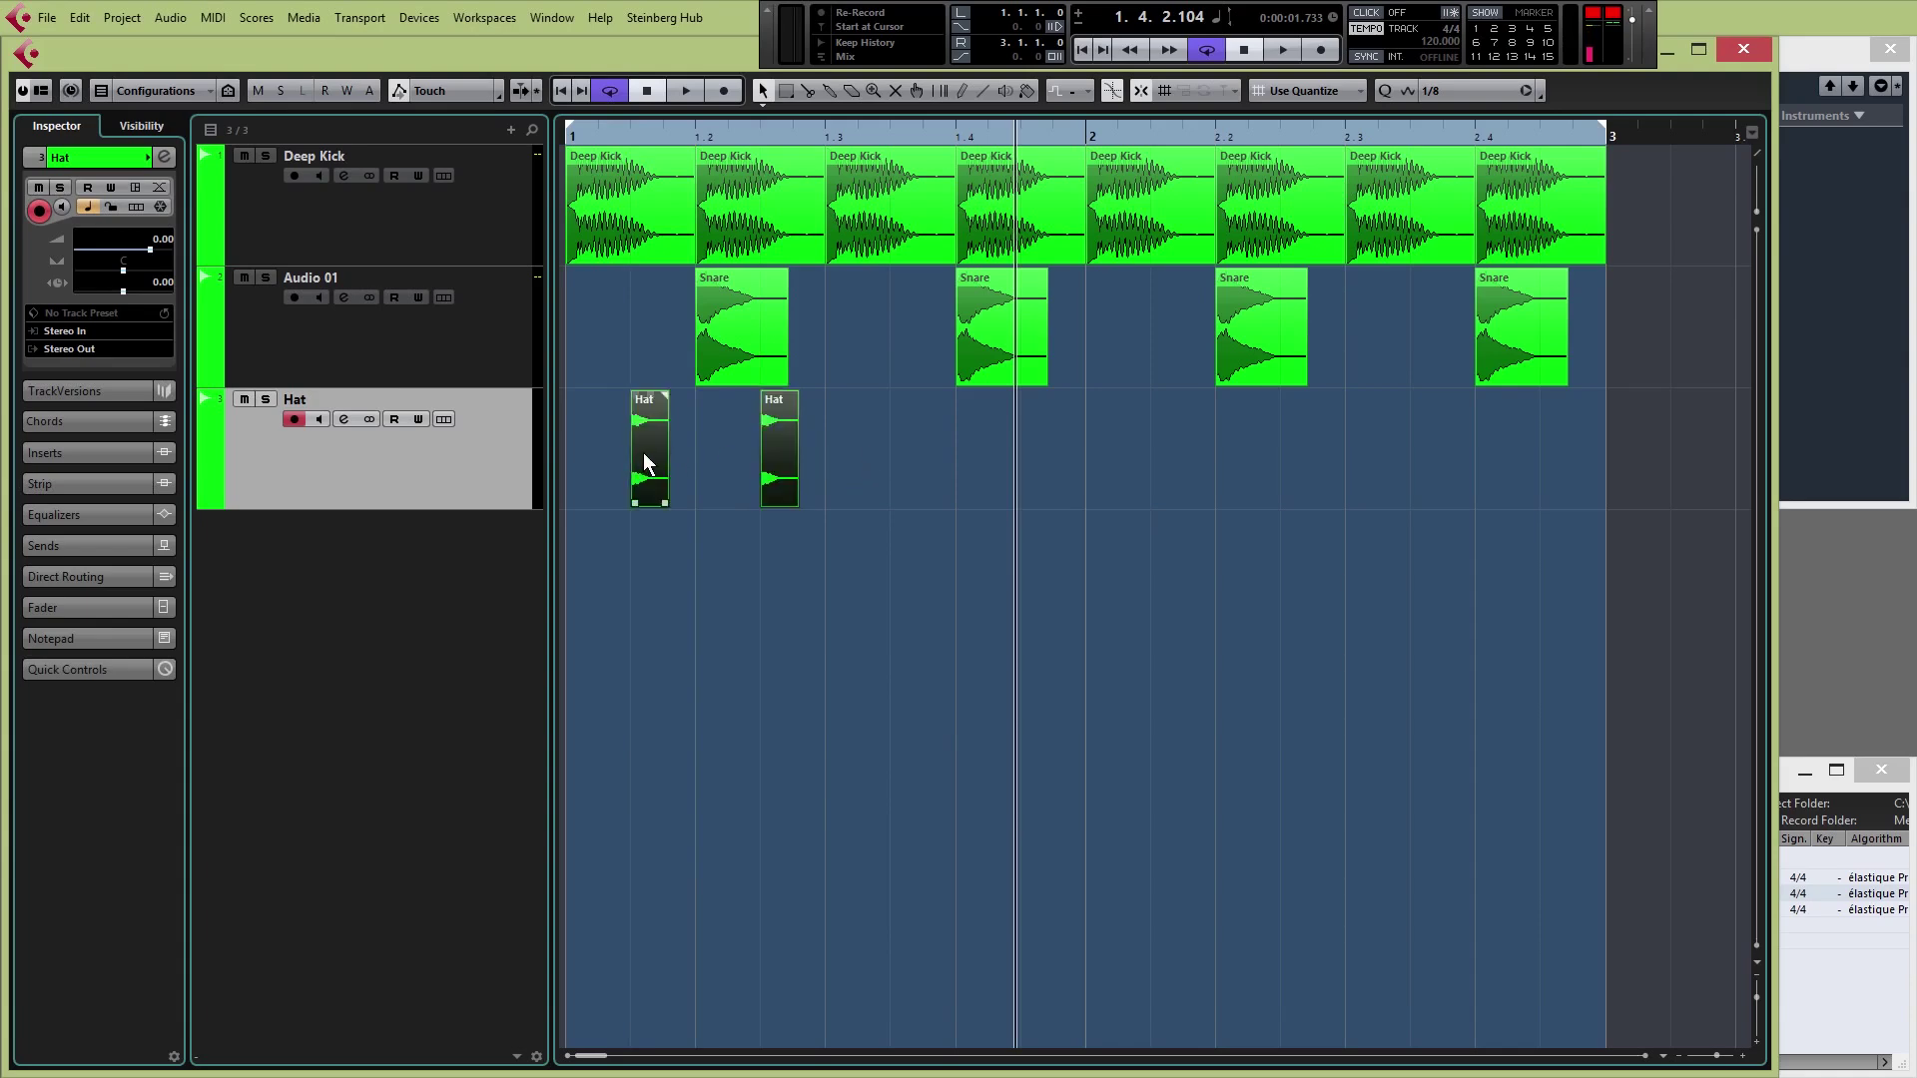
pyautogui.moveTo(644, 454); pyautogui.dragTo(909, 474)
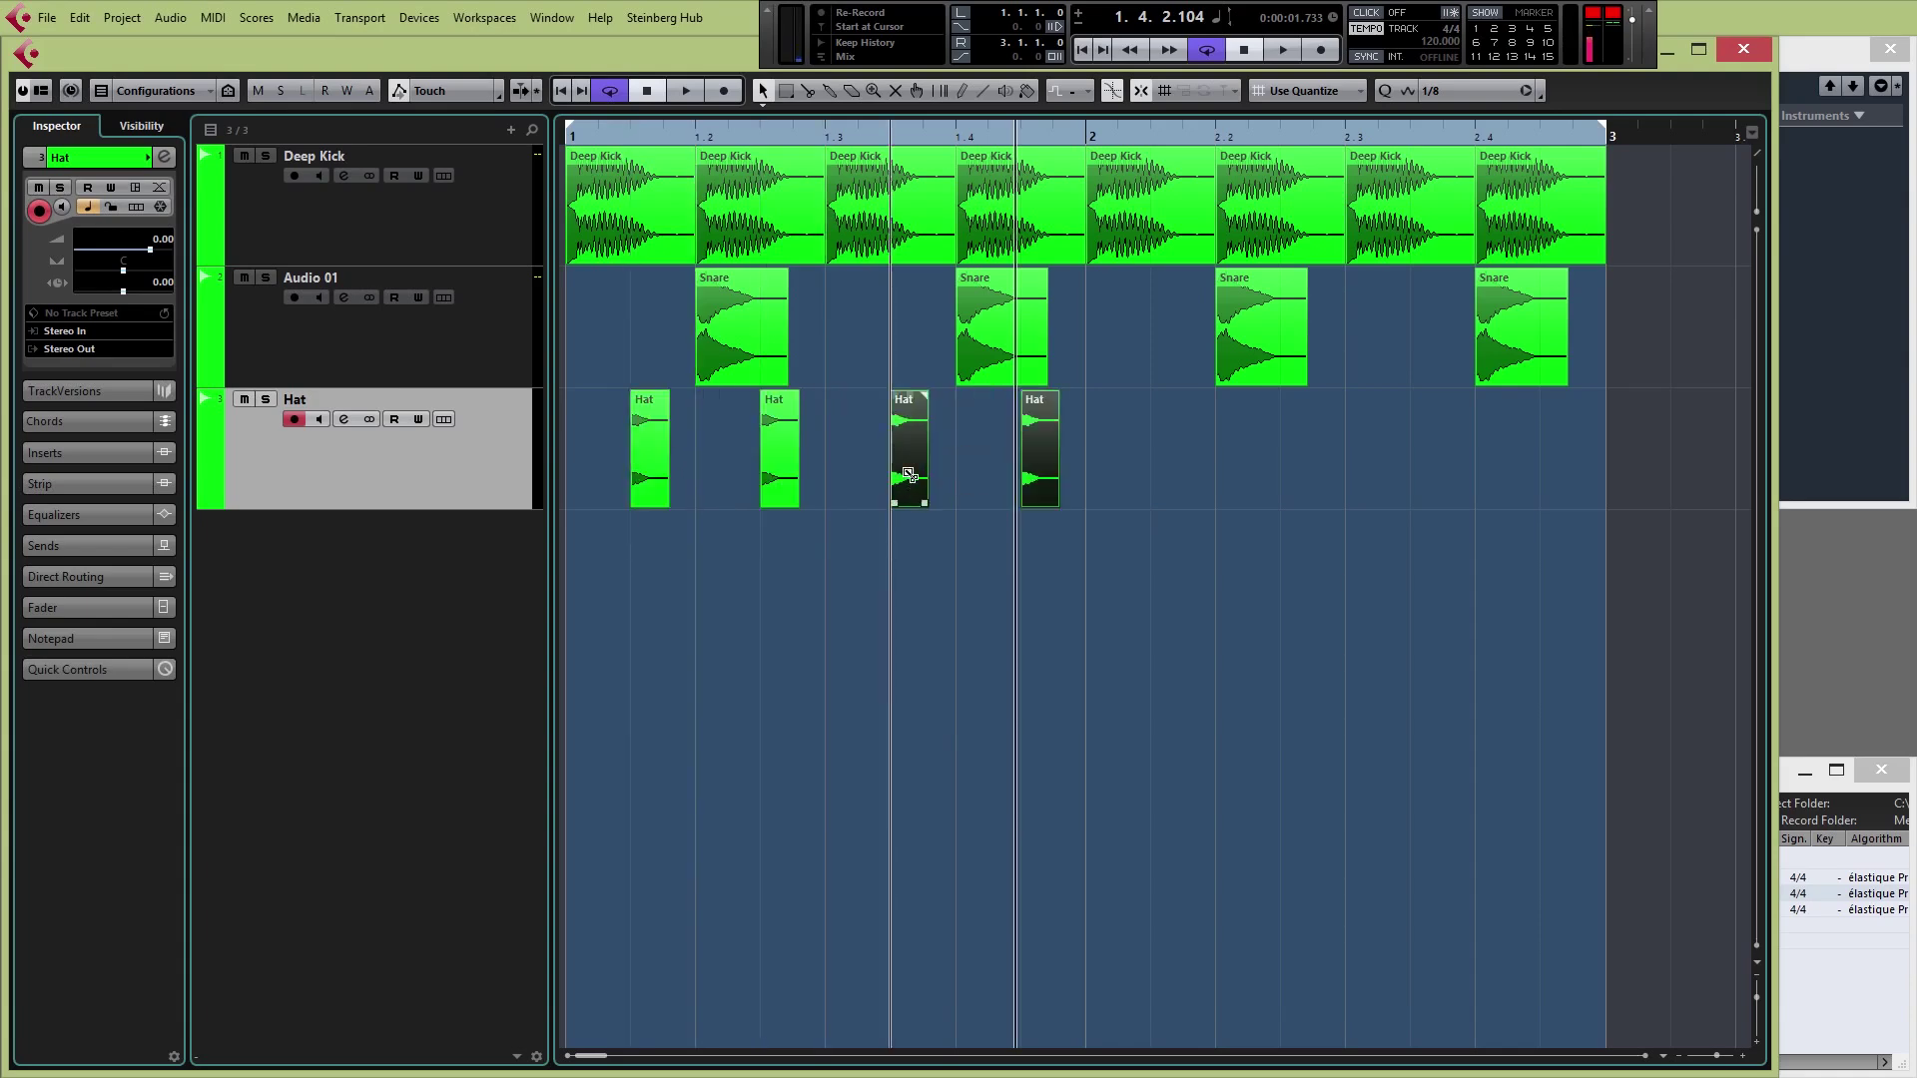
pyautogui.moveTo(1138, 465); pyautogui.dragTo(1185, 471)
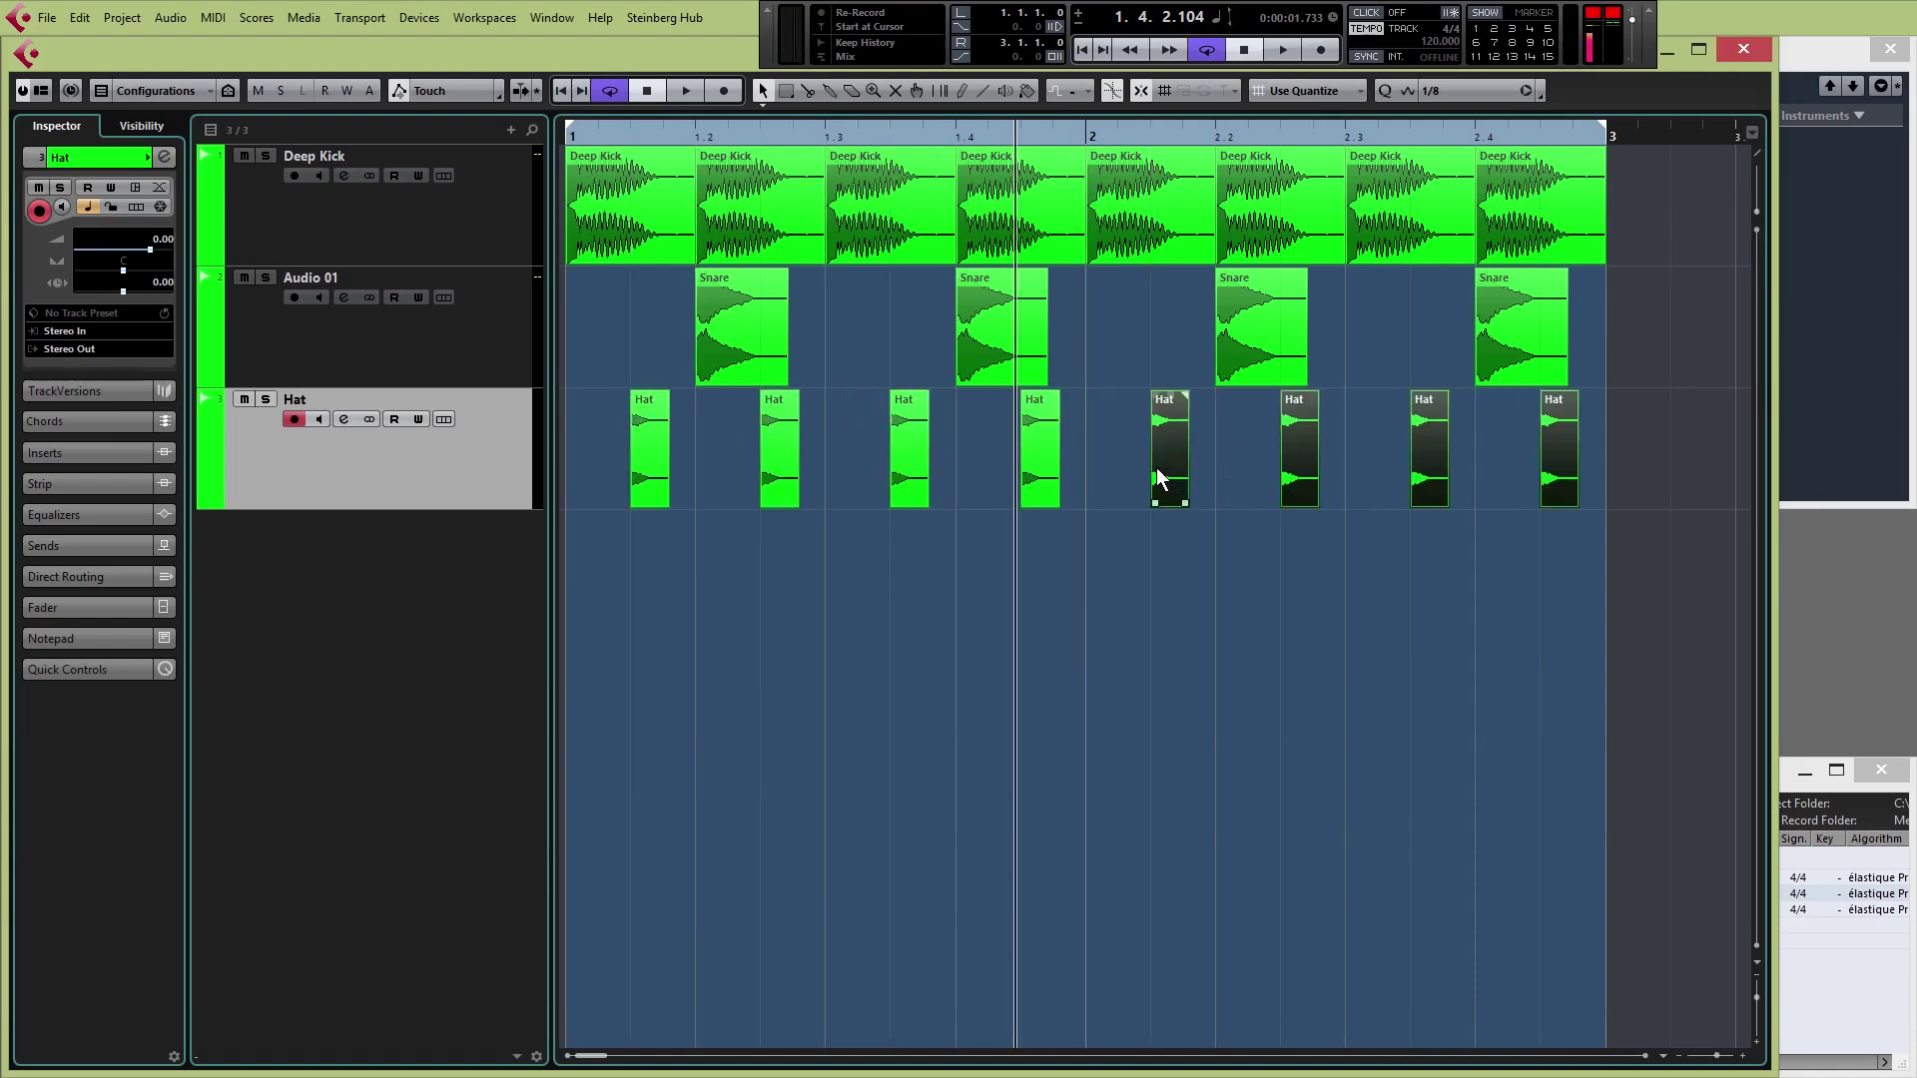
pyautogui.press('space')
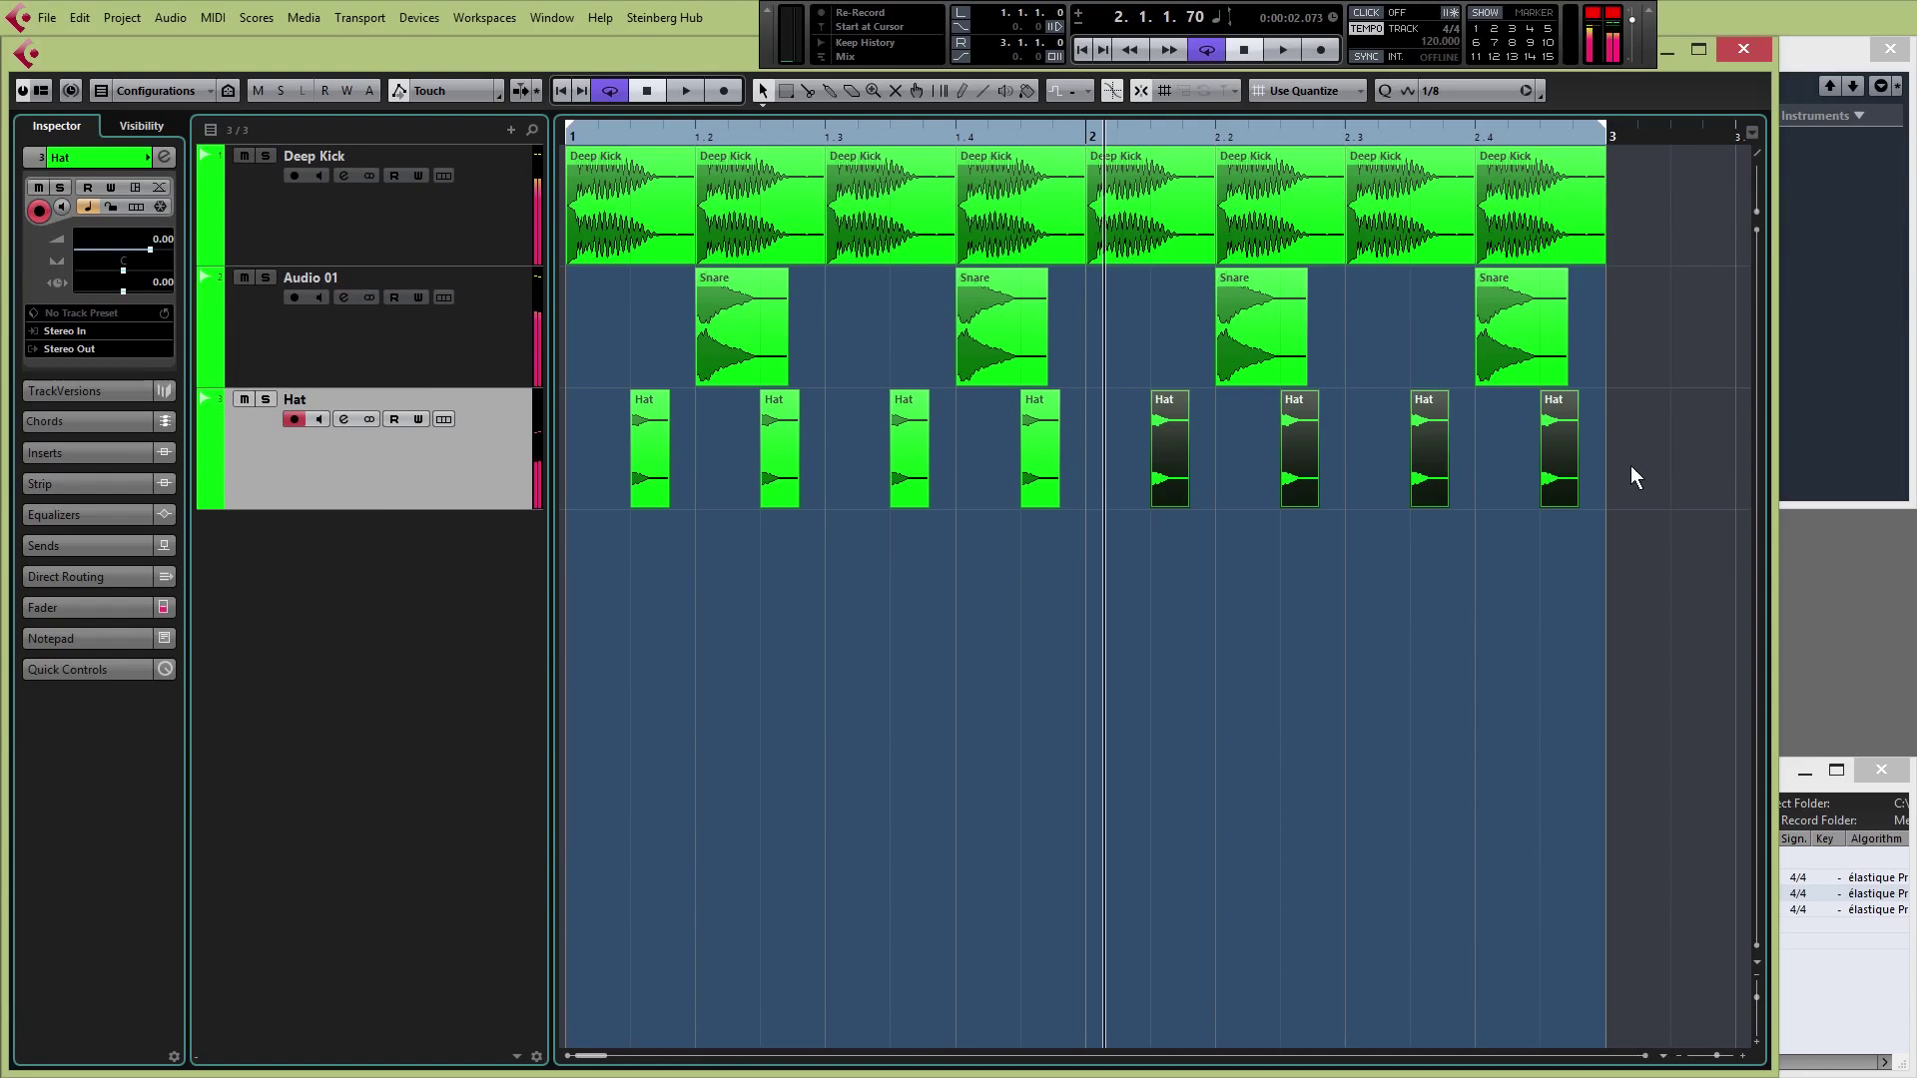
# Select all hat events, raise their event volume together, and play the beat
pyautogui.moveTo(1591, 467); pyautogui.dragTo(602, 461)
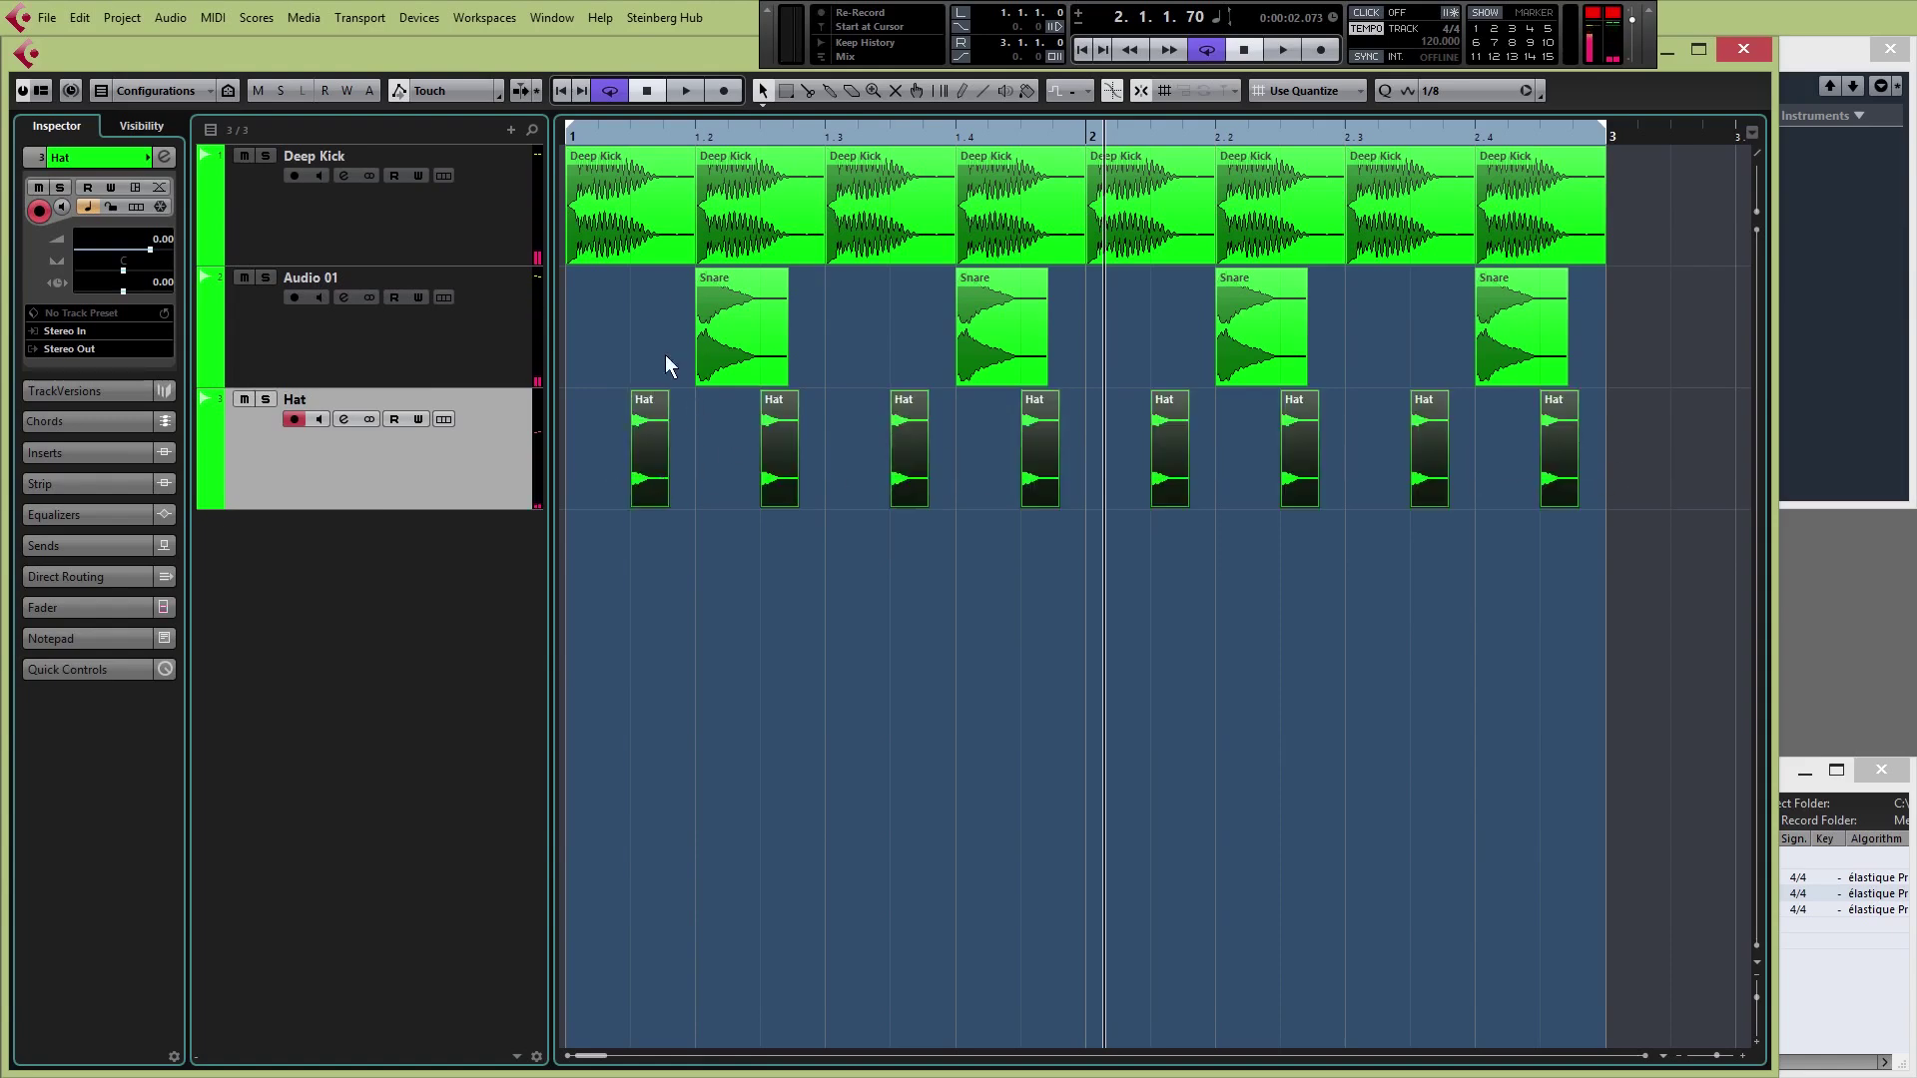
pyautogui.click(1742, 1057)
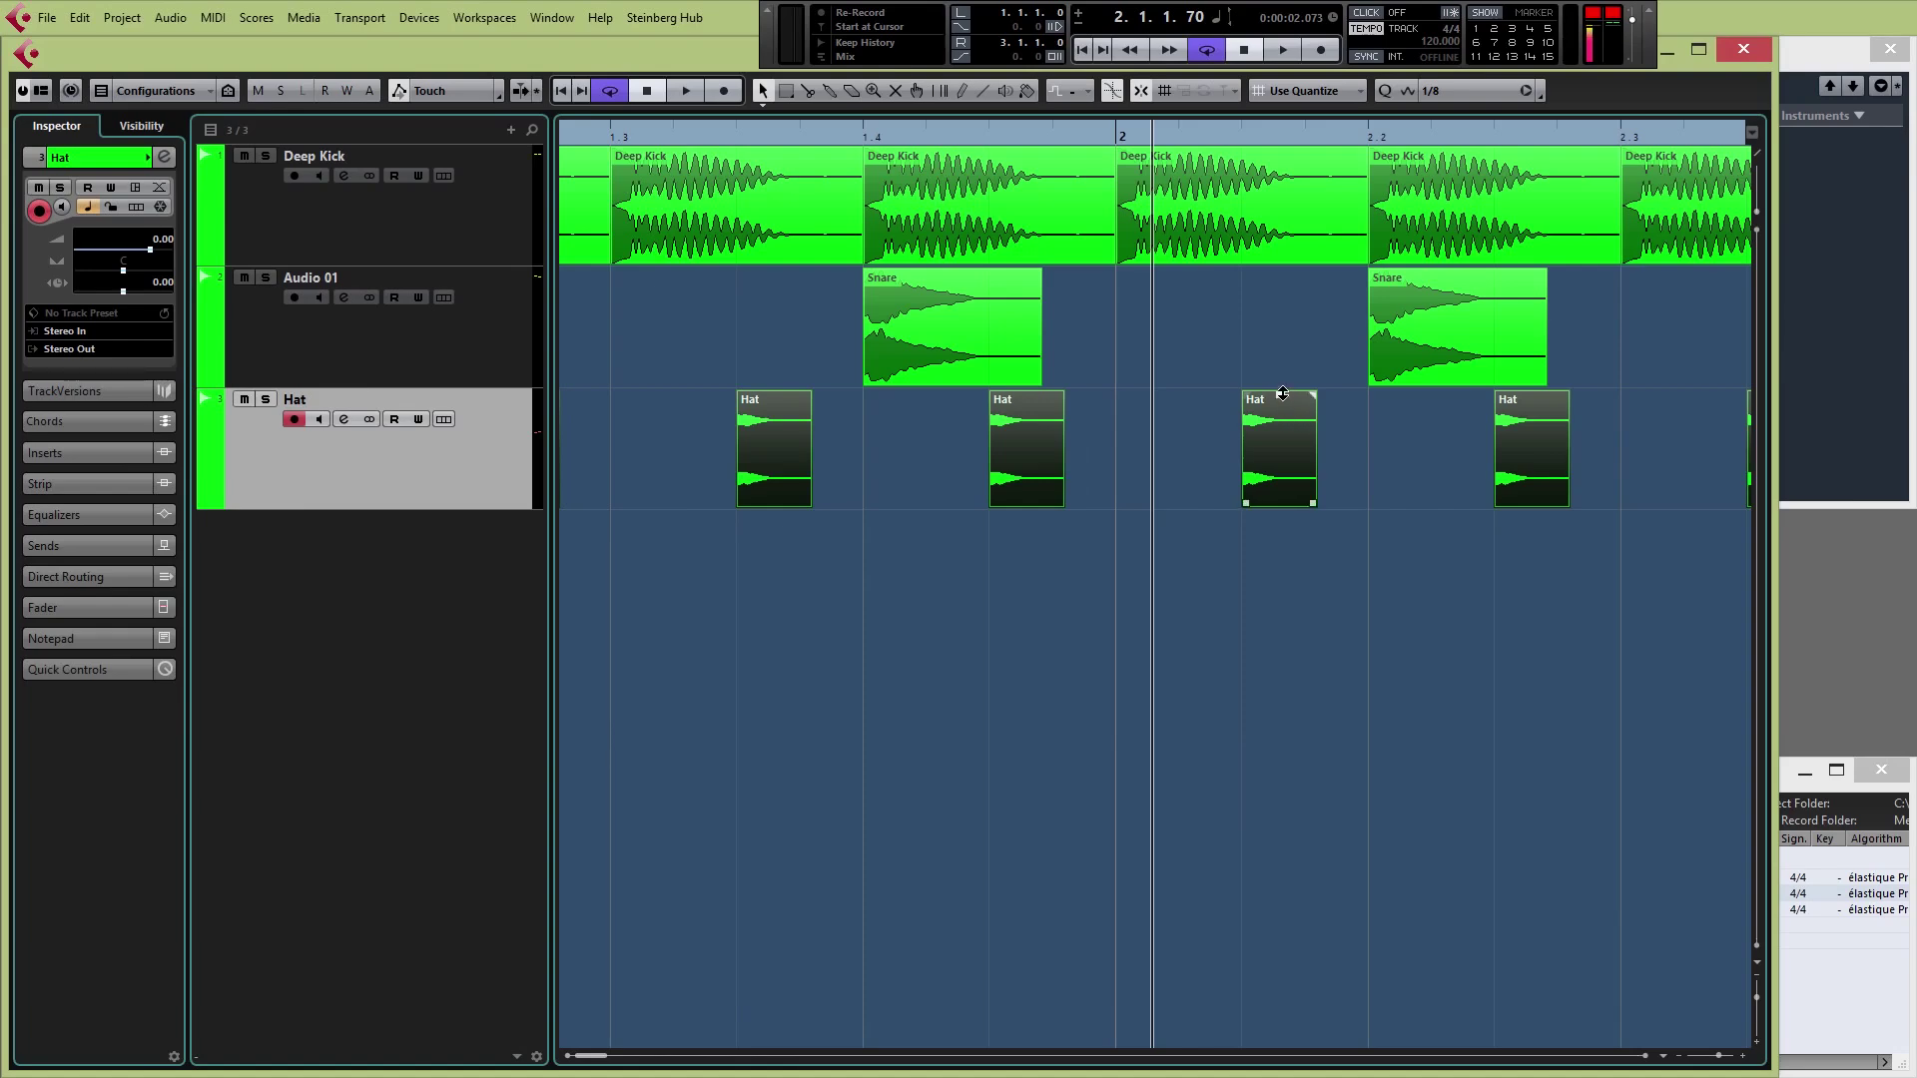
pyautogui.moveTo(1282, 393); pyautogui.dragTo(1273, 245)
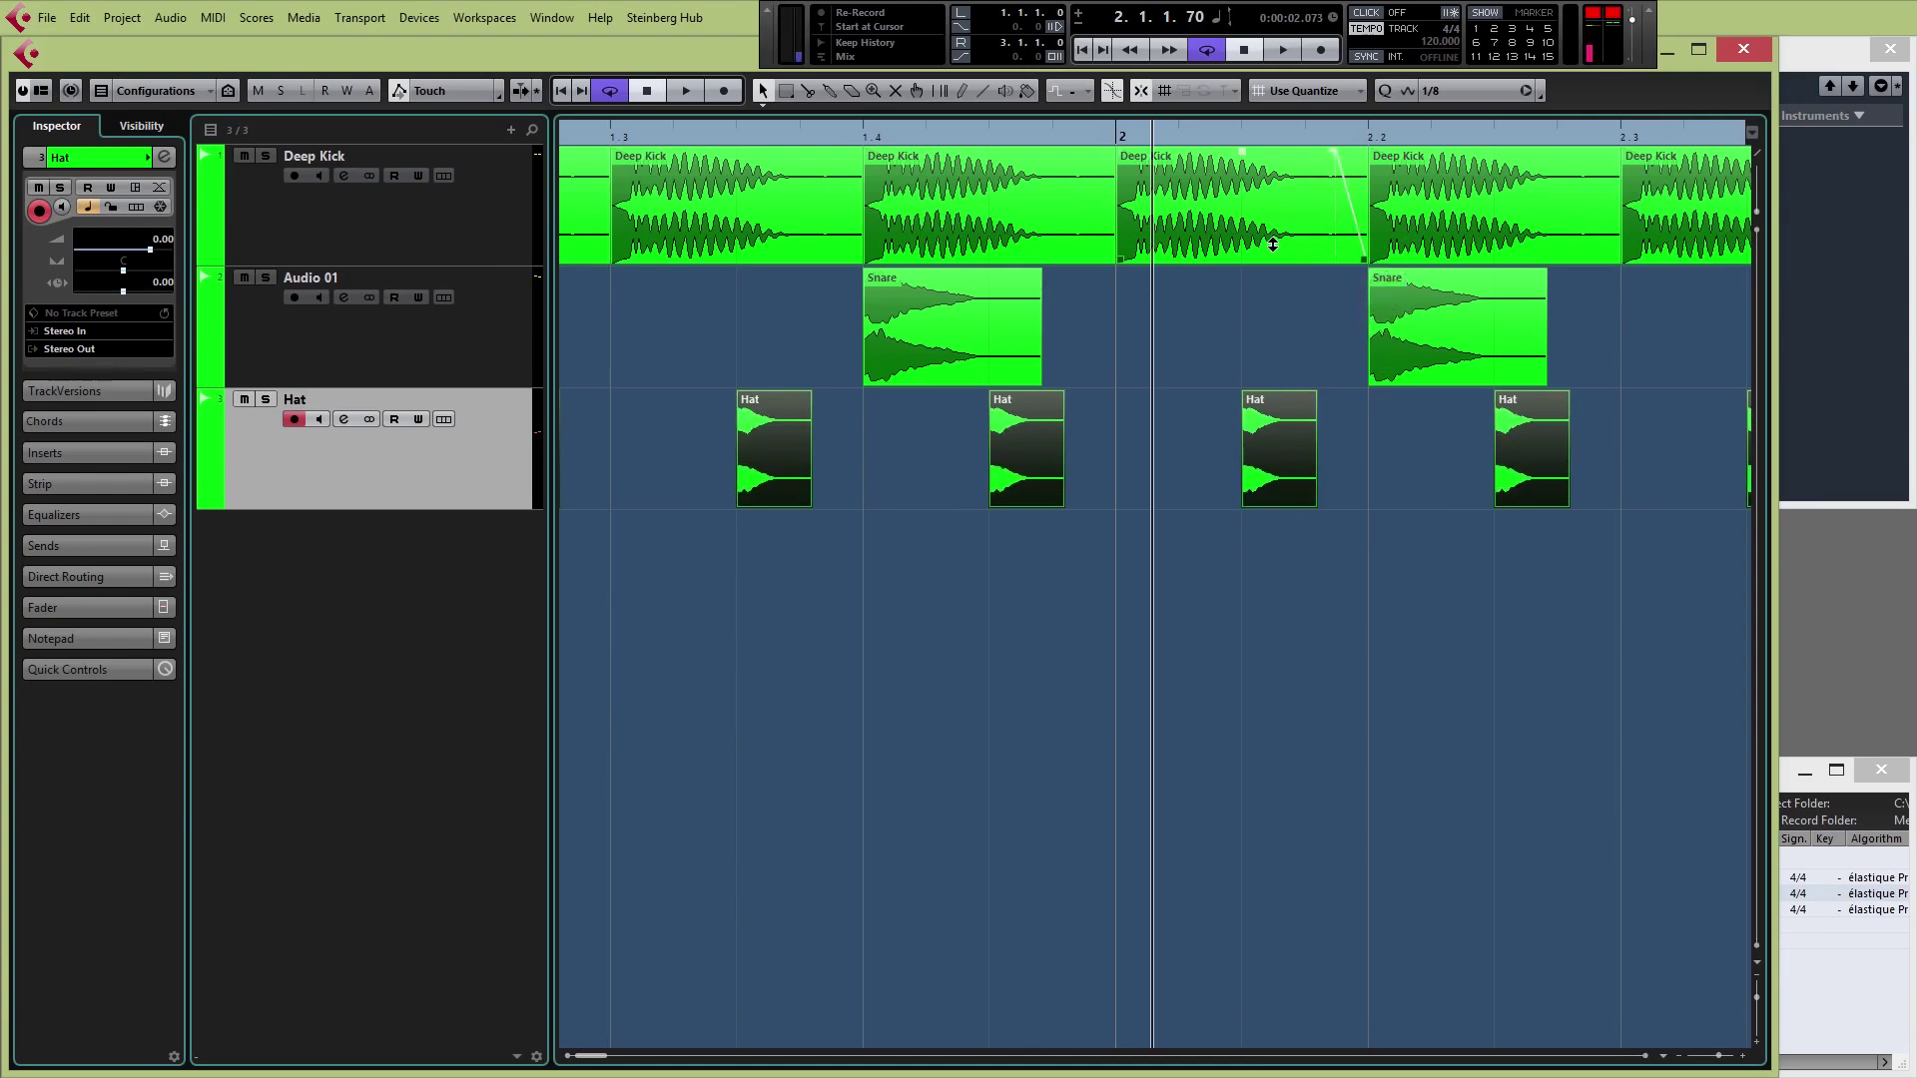
pyautogui.press('space')
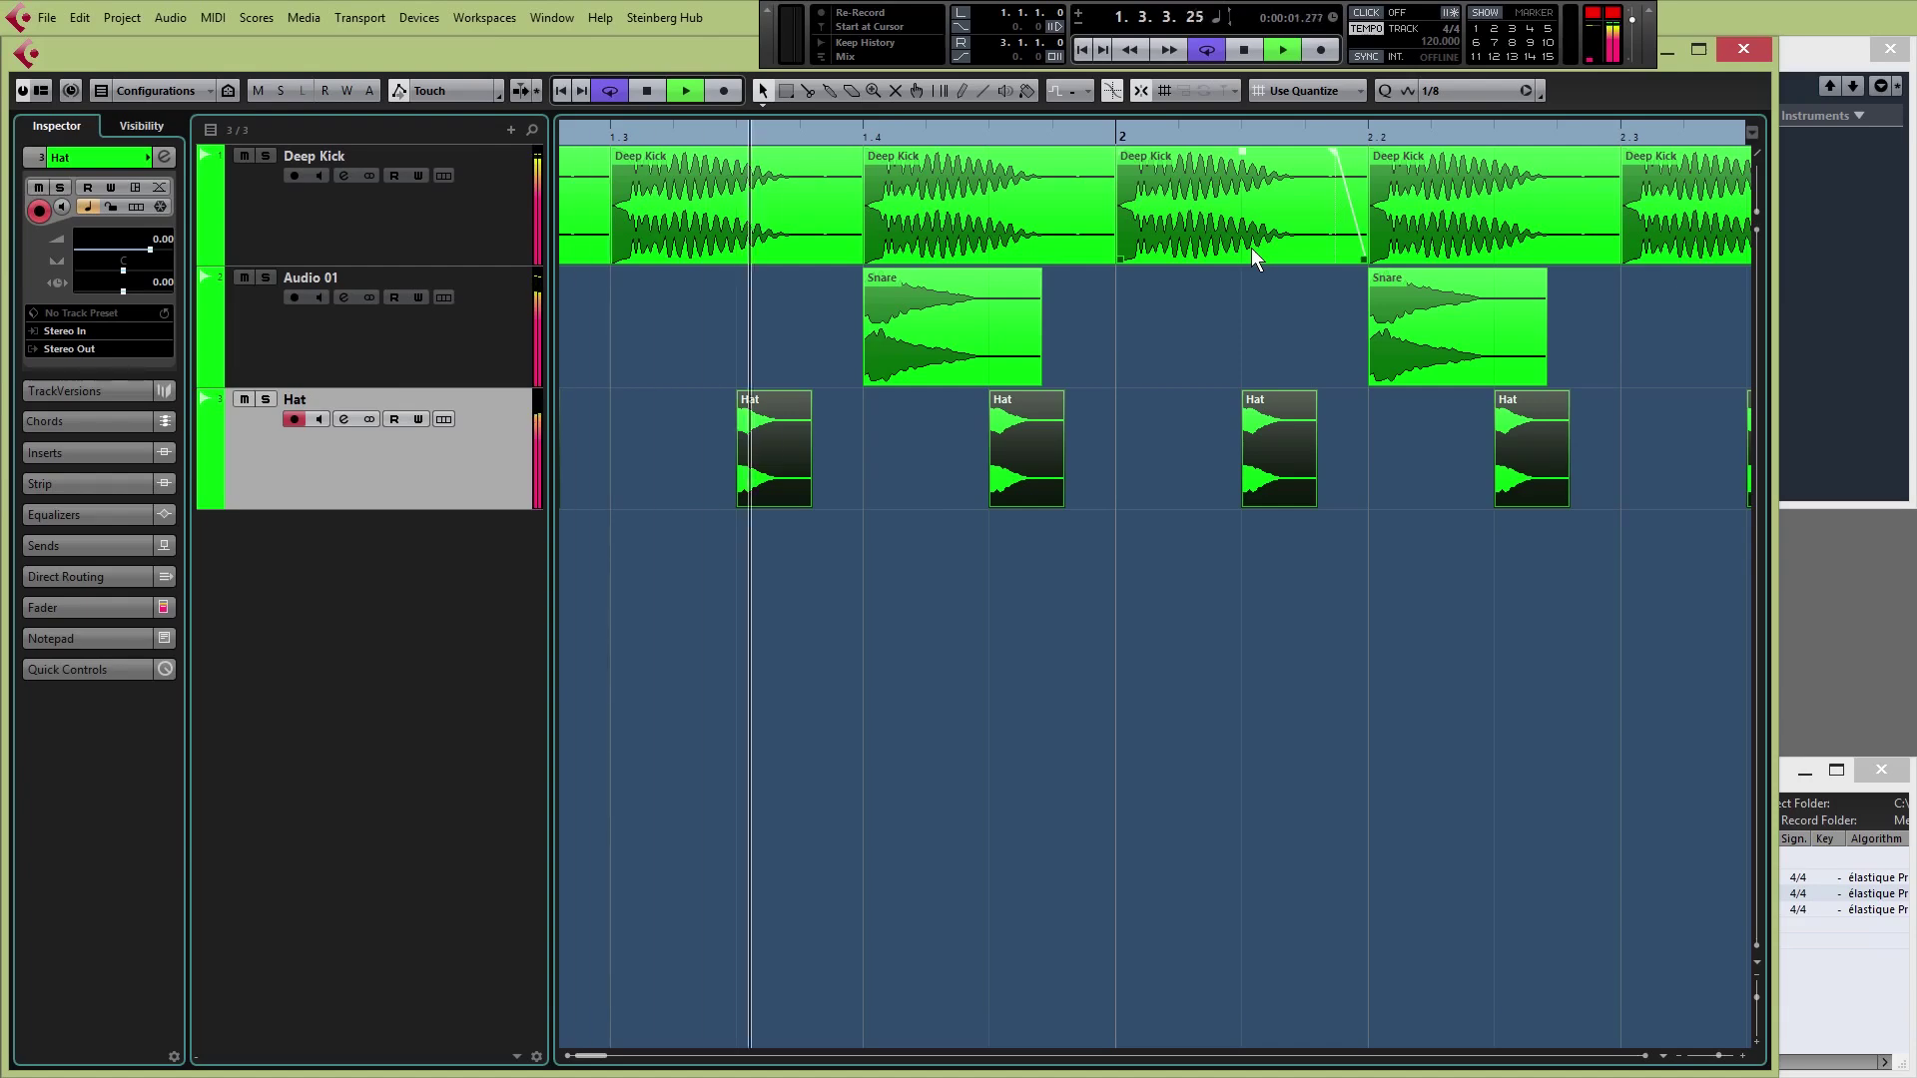
pyautogui.press('space')
# Try a fade-in over about the first third of the snare event at 1.4, and play the beat
pyautogui.click(955, 322)
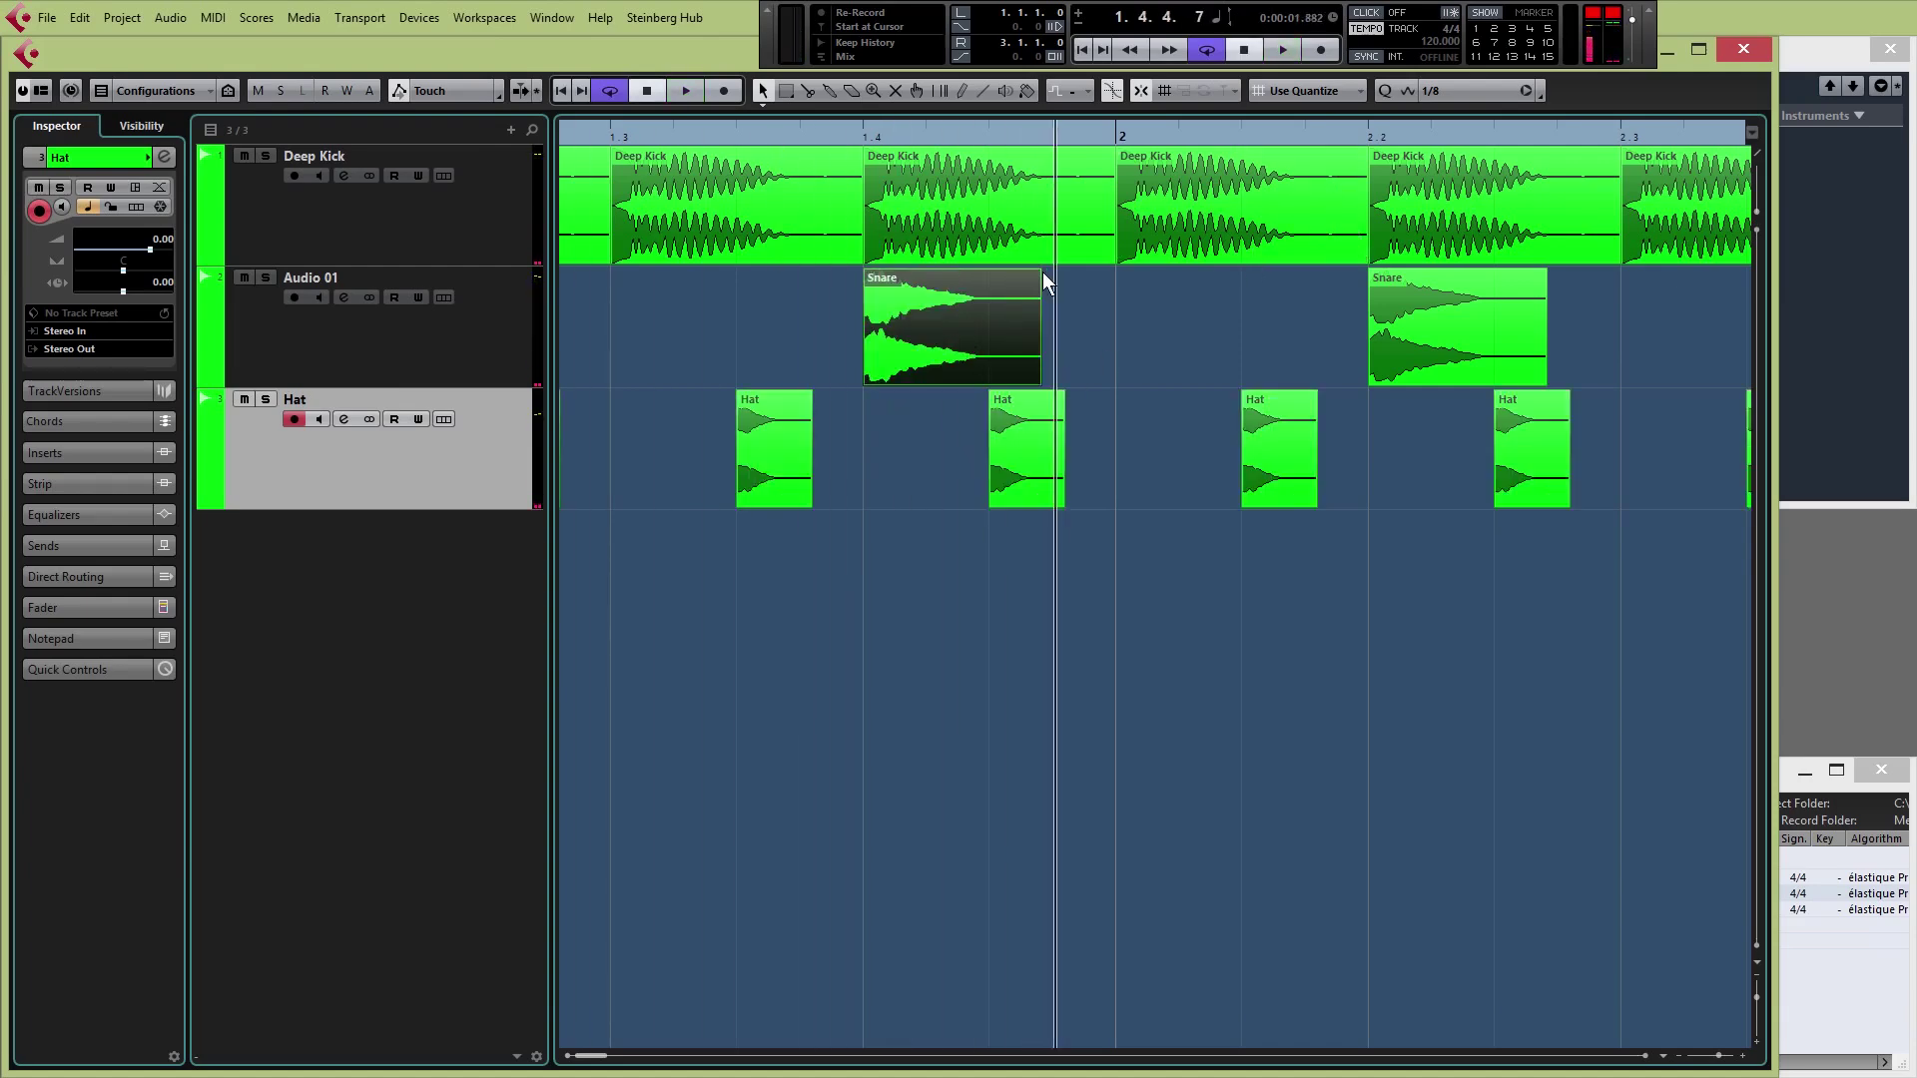
pyautogui.moveTo(1039, 273)
pyautogui.mouseDown()
pyautogui.moveTo(950, 281)
pyautogui.moveTo(1044, 275)
pyautogui.mouseUp()
pyautogui.moveTo(868, 274); pyautogui.dragTo(929, 281)
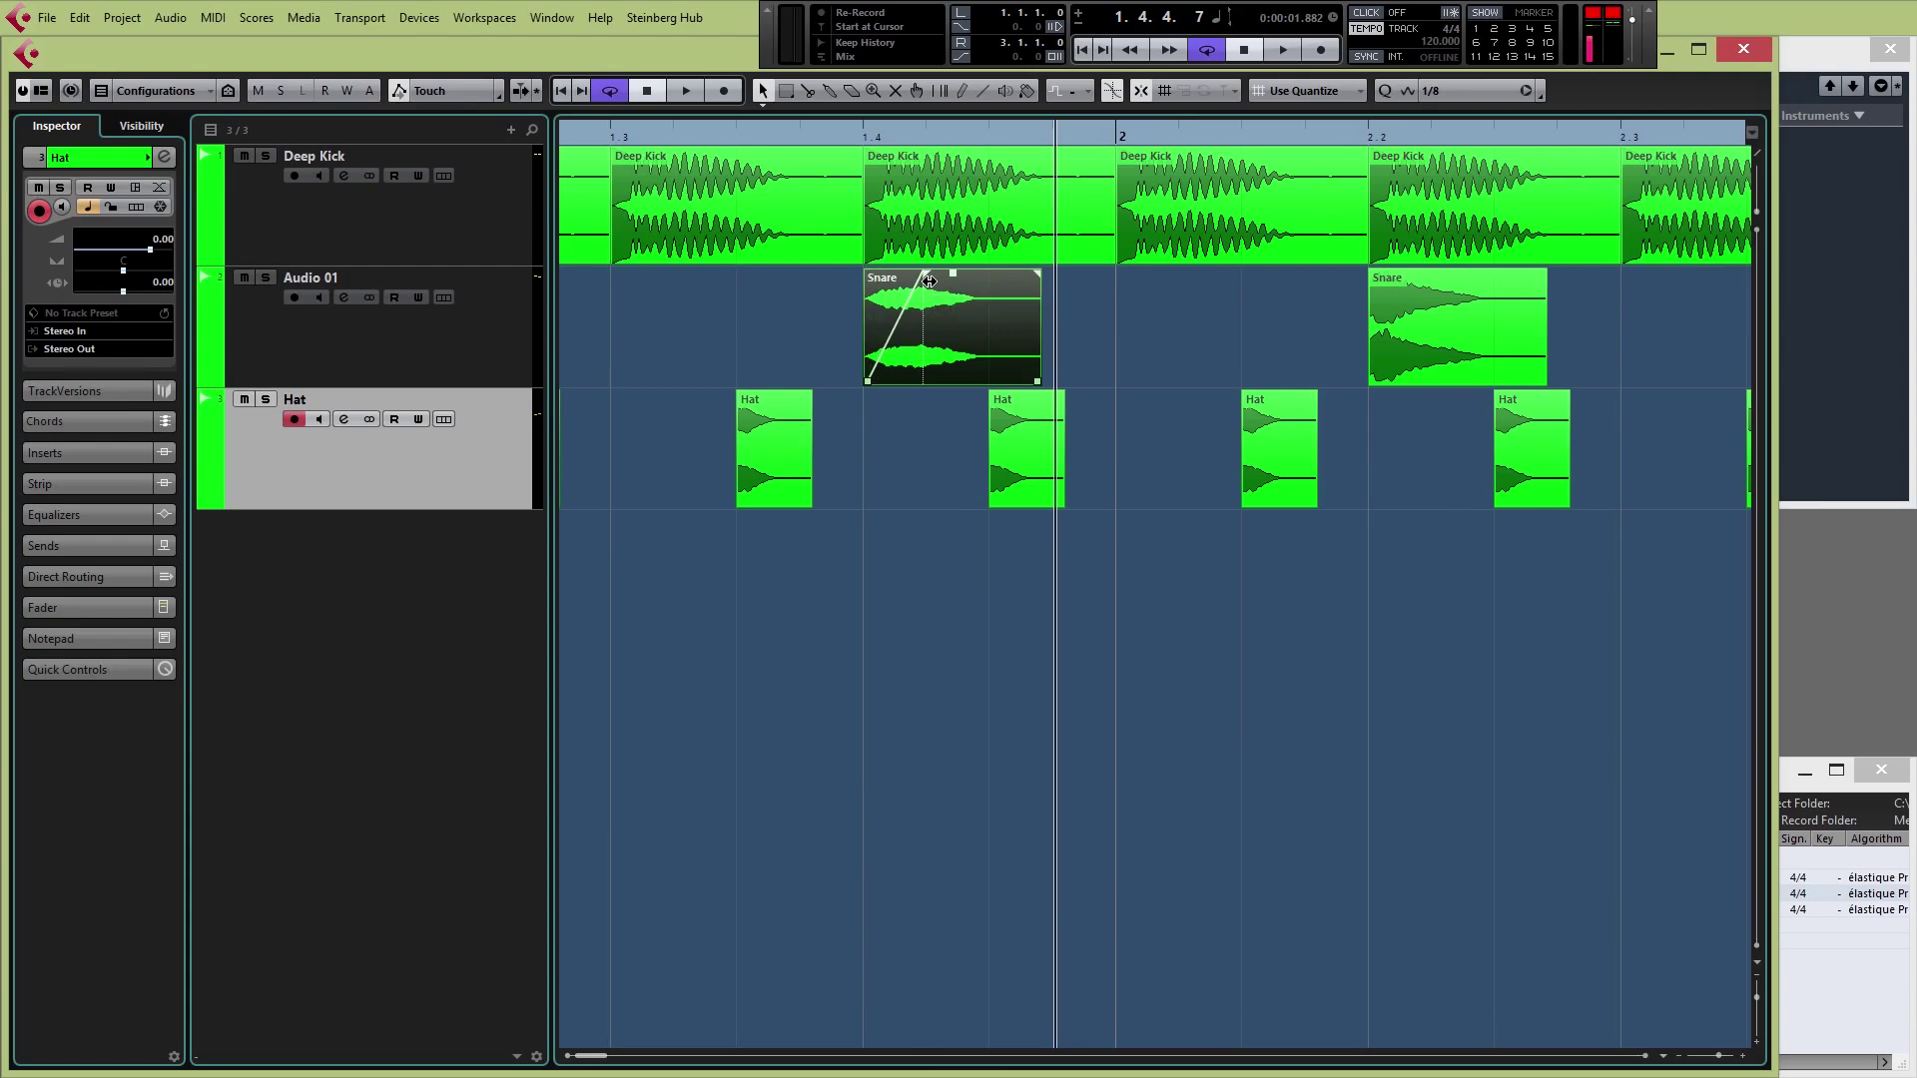
pyautogui.press('space')
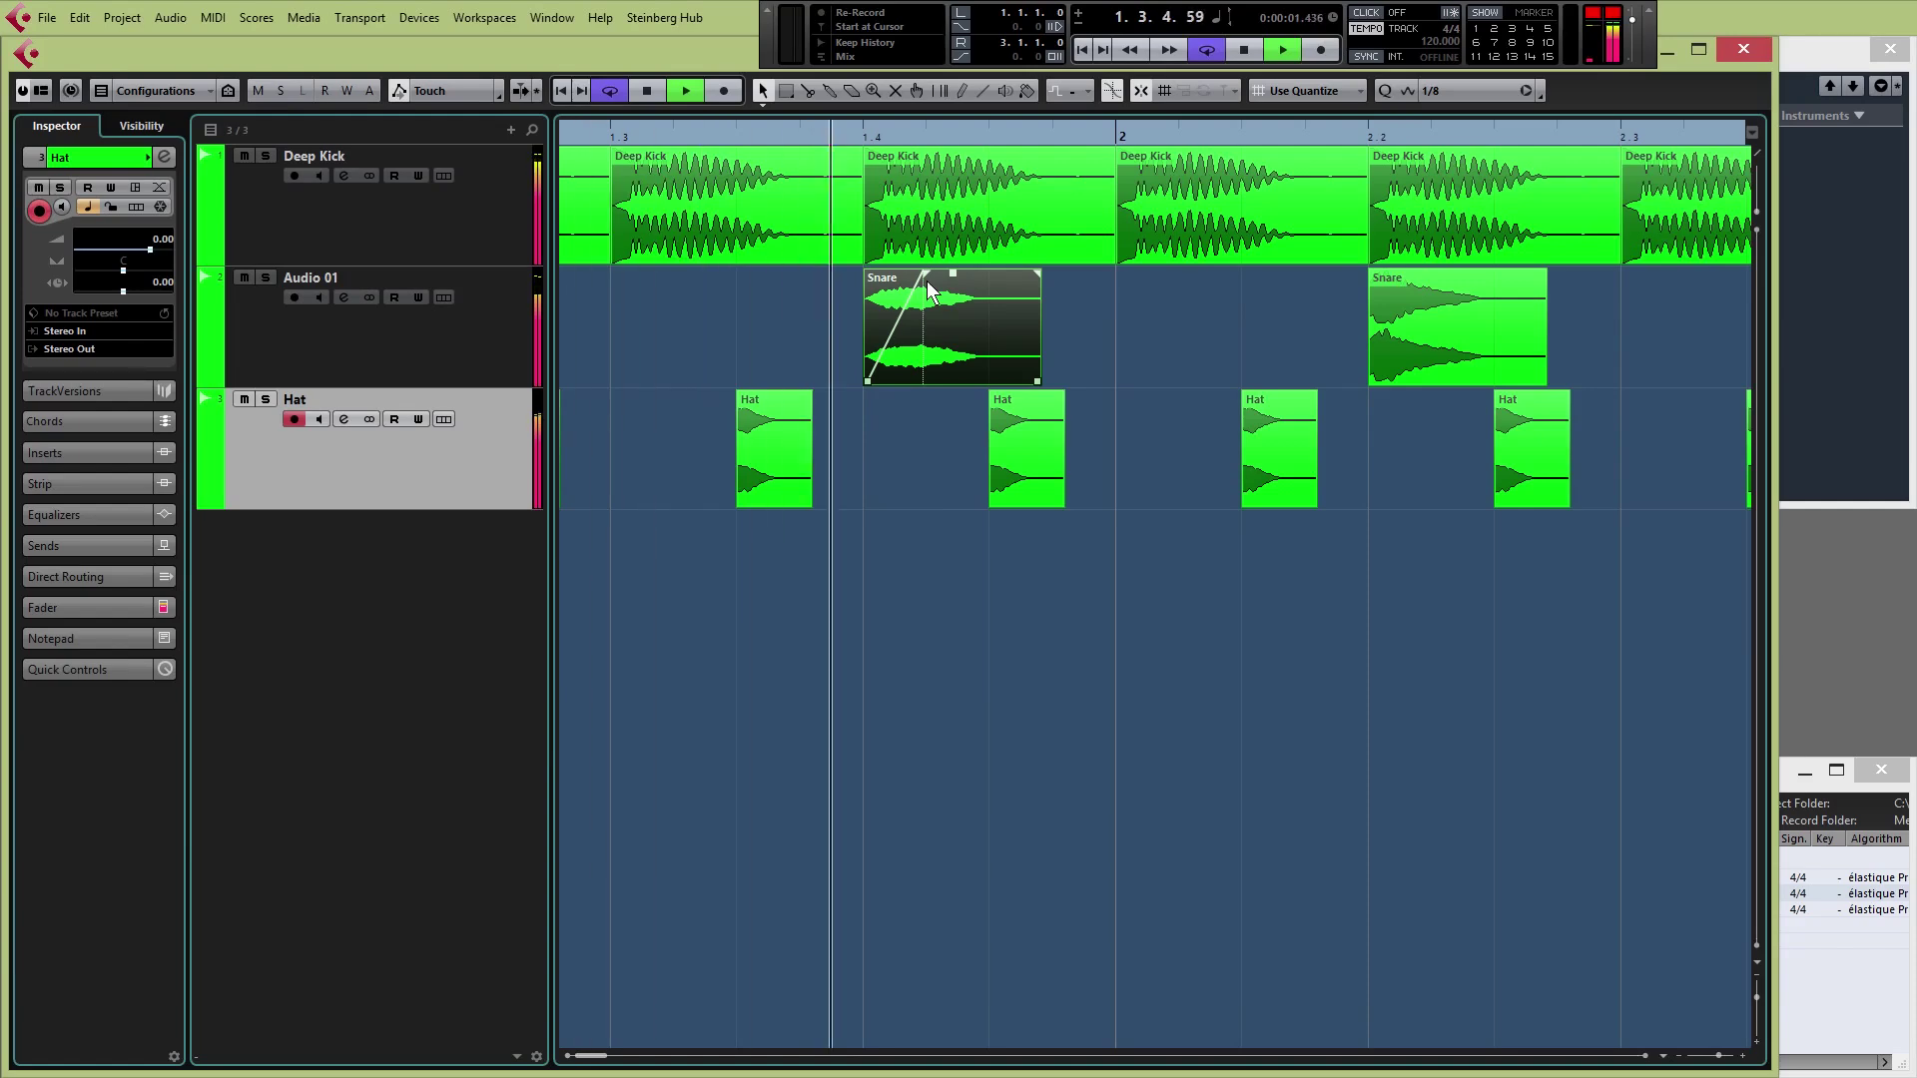
pyautogui.press('space')
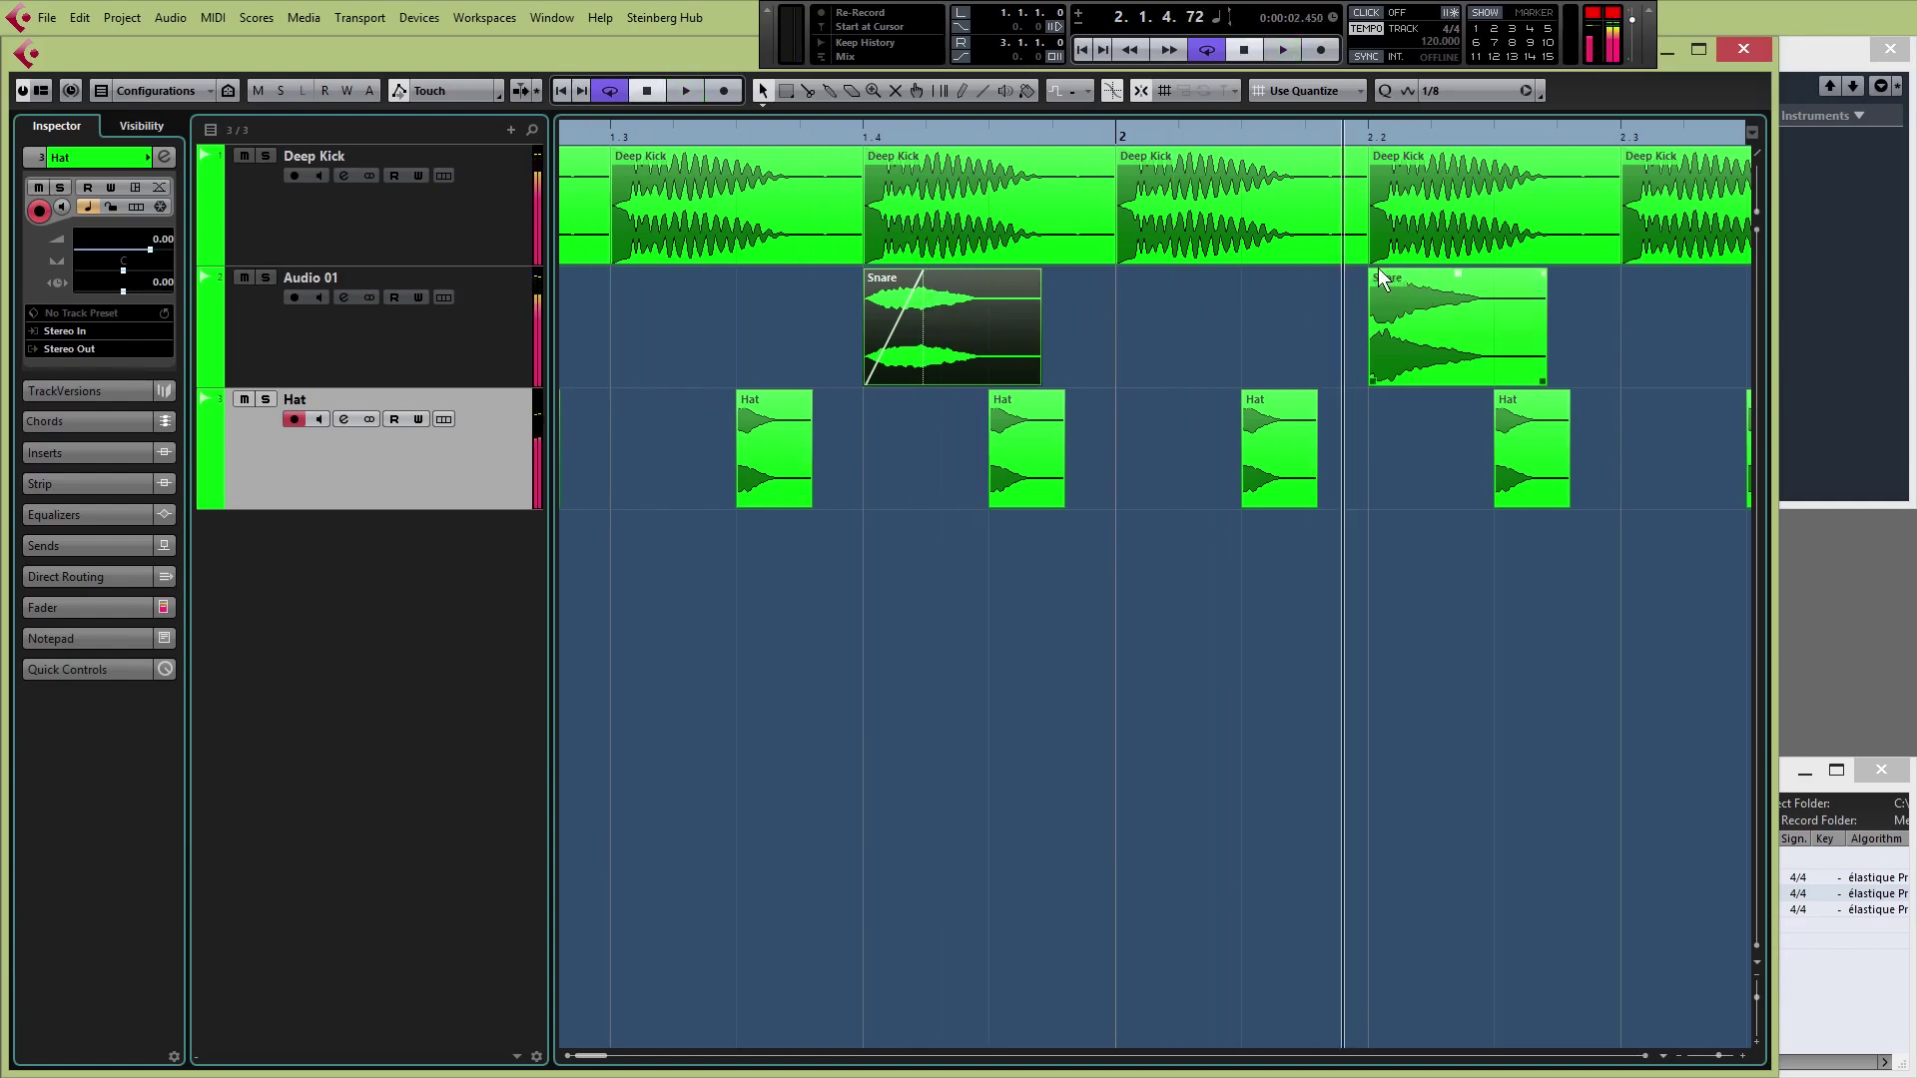
# Try lowering the event volume of the snares at 1.4 and 2.2, and listen to the beat
pyautogui.moveTo(1373, 271); pyautogui.dragTo(1417, 282)
pyautogui.click(820, 135)
pyautogui.press('space')
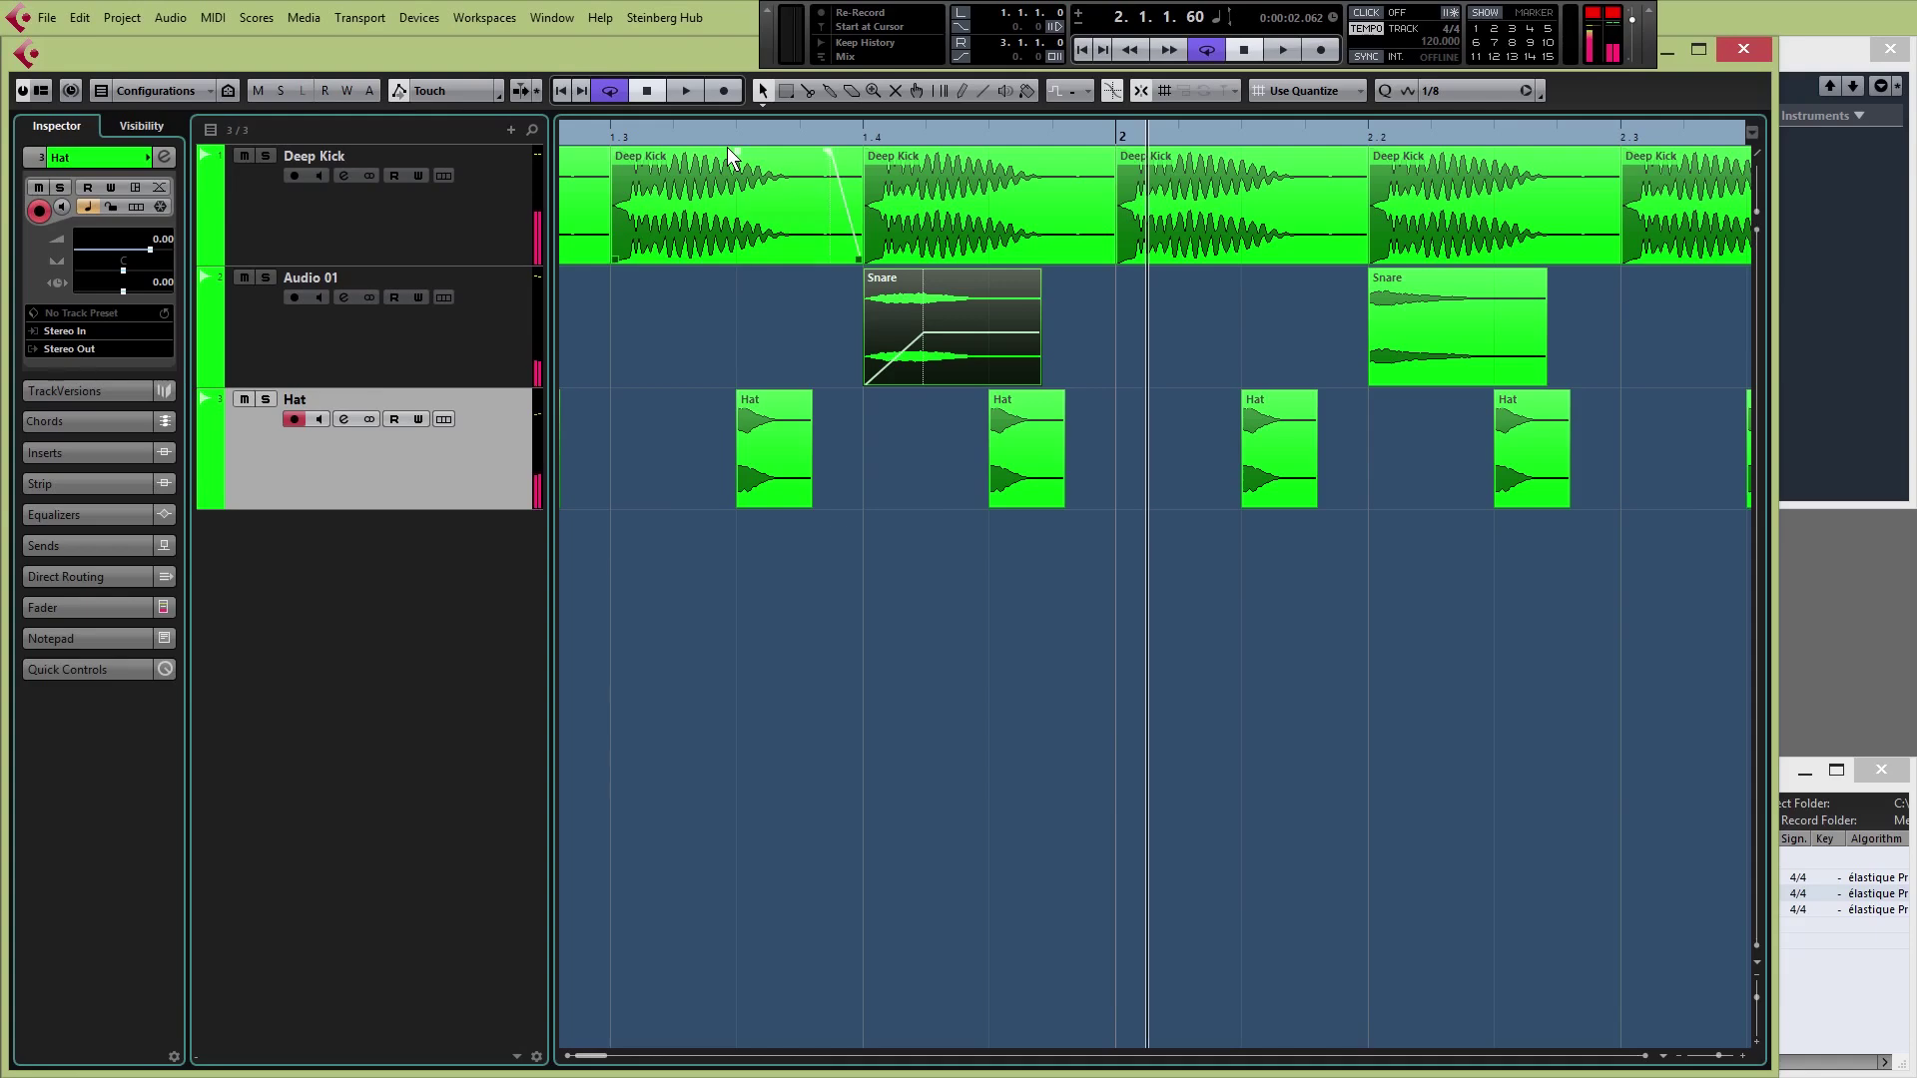
# Undo the snare volume changes and the fade-in at 1.4, keeping the raised volume of the hat events
pyautogui.hotkey('ctrl', 'z')
pyautogui.hotkey('ctrl', 'z')
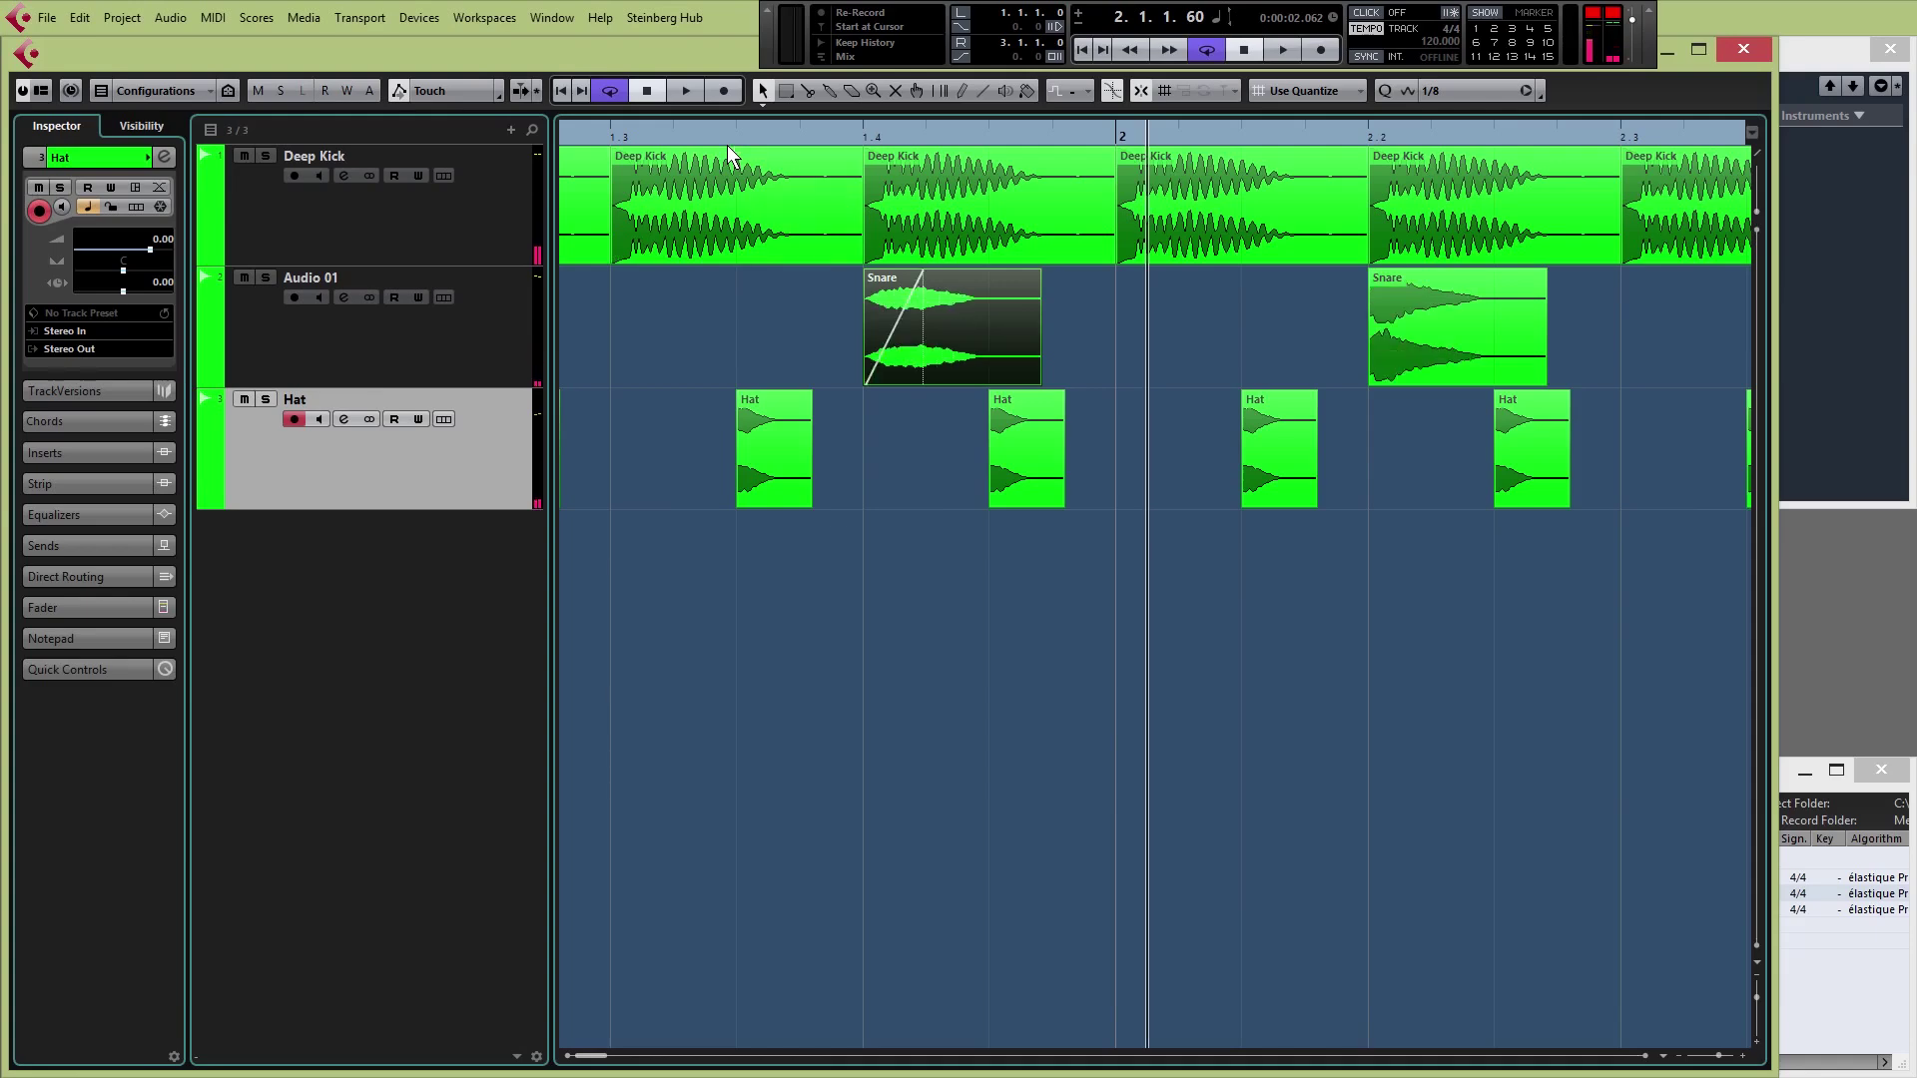
pyautogui.hotkey('ctrl', 'z')
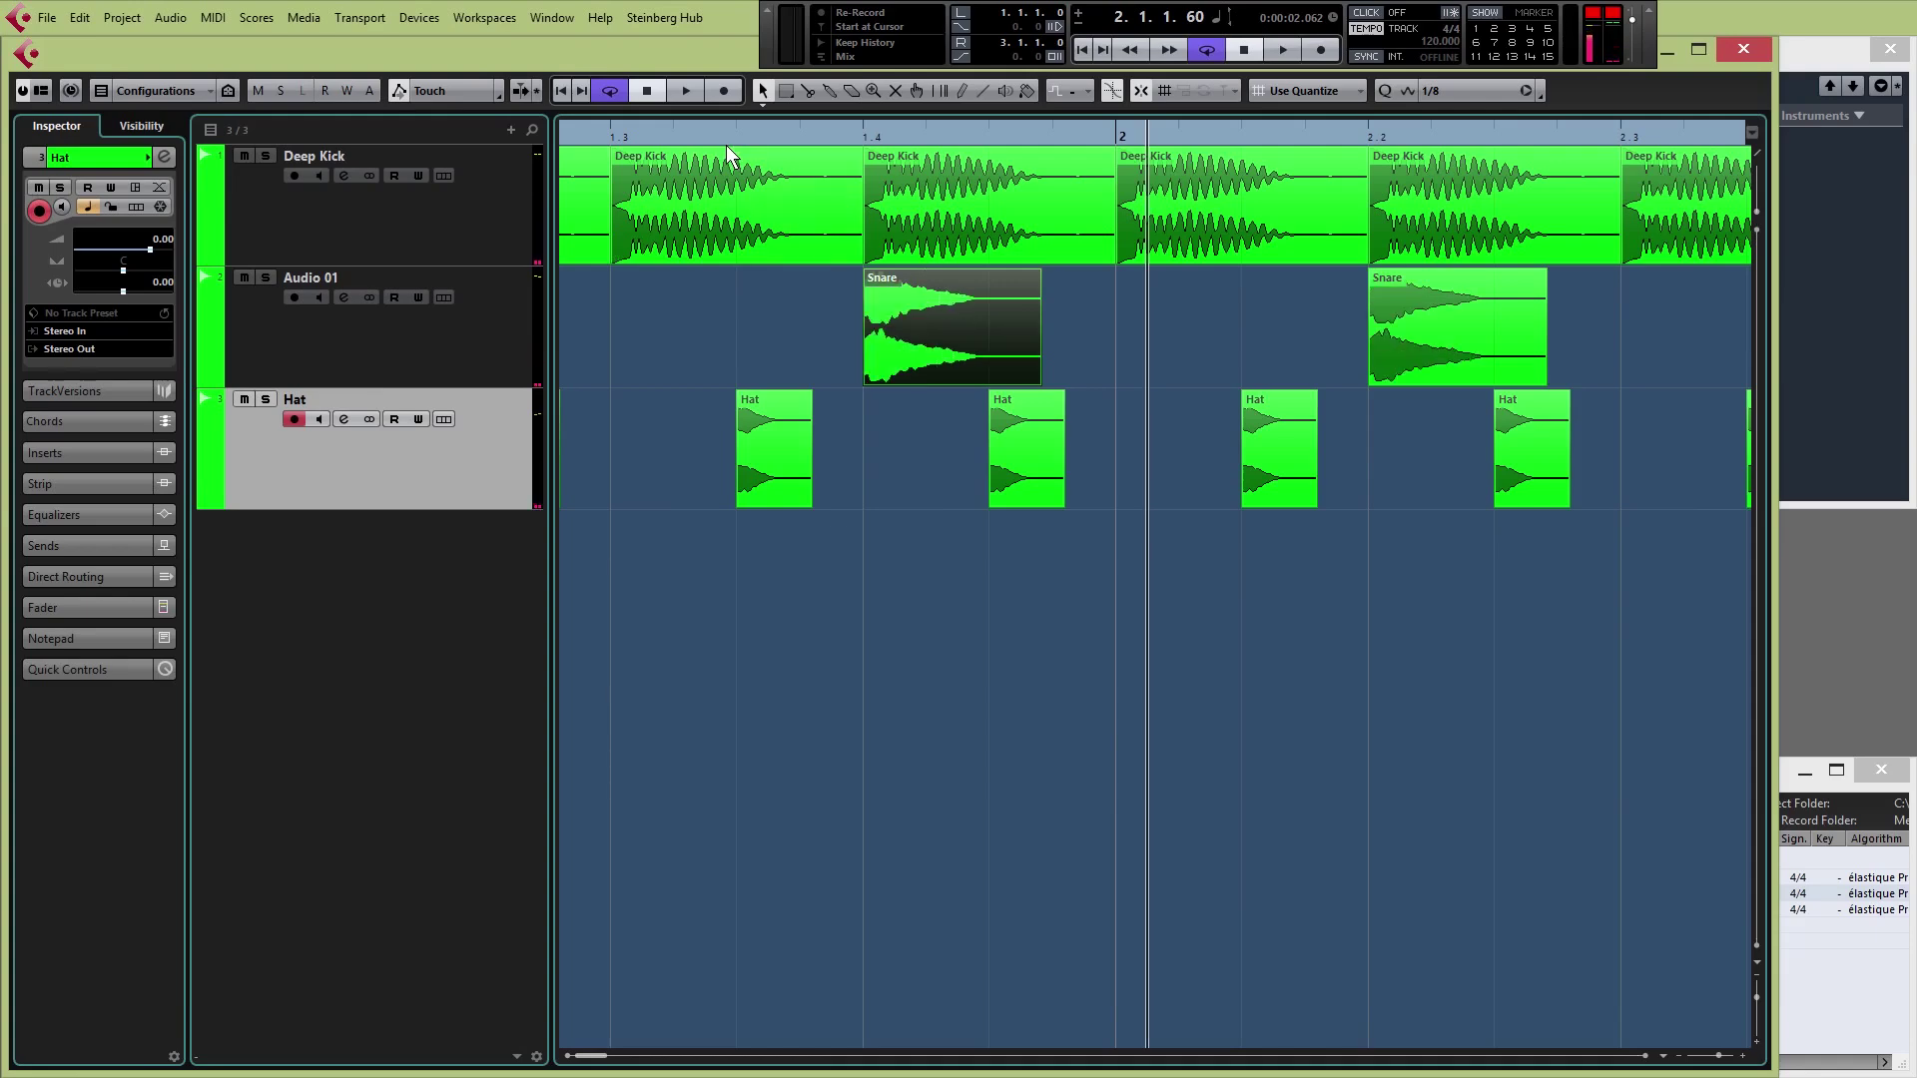
pyautogui.hotkey('ctrl', 'z')
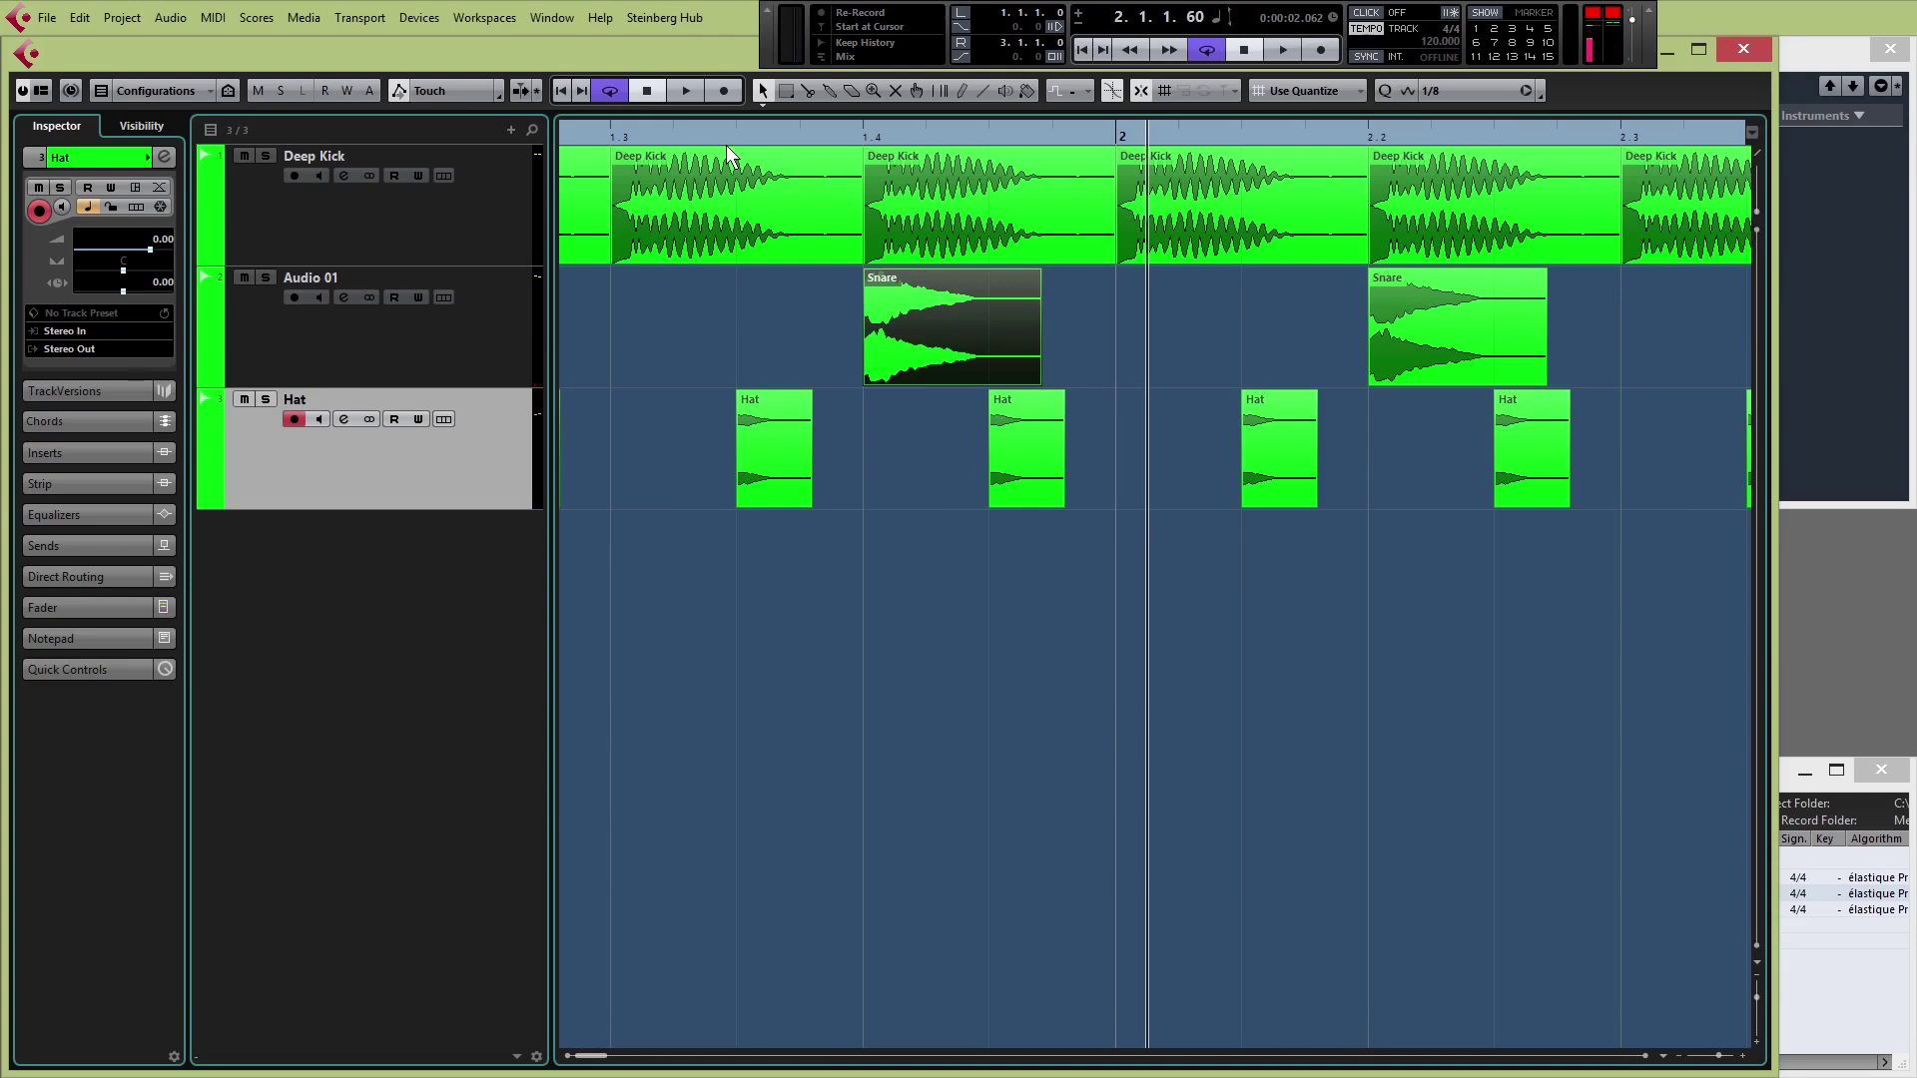
pyautogui.hotkey('ctrl', 'z')
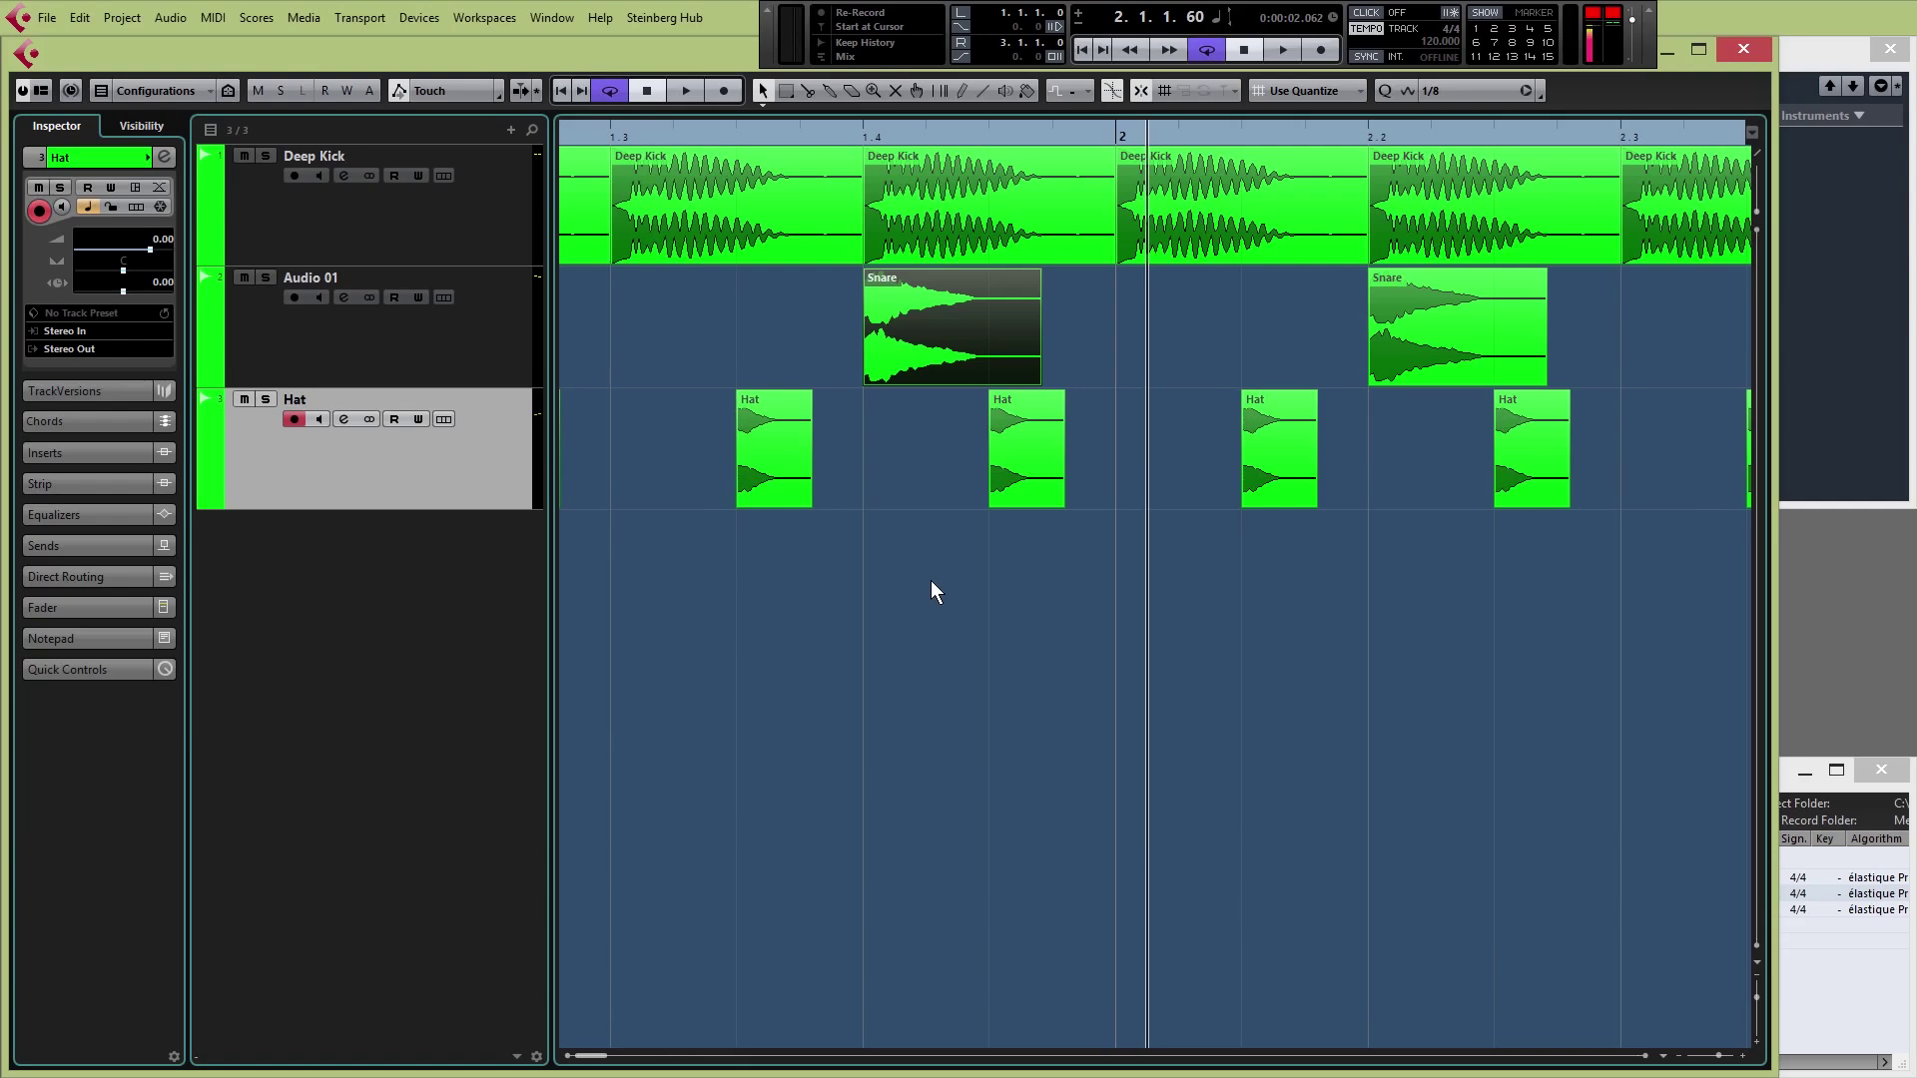
# Open the MixConsole beside the track list and rename the Audio 01 channel as Snare
pyautogui.press('F3')
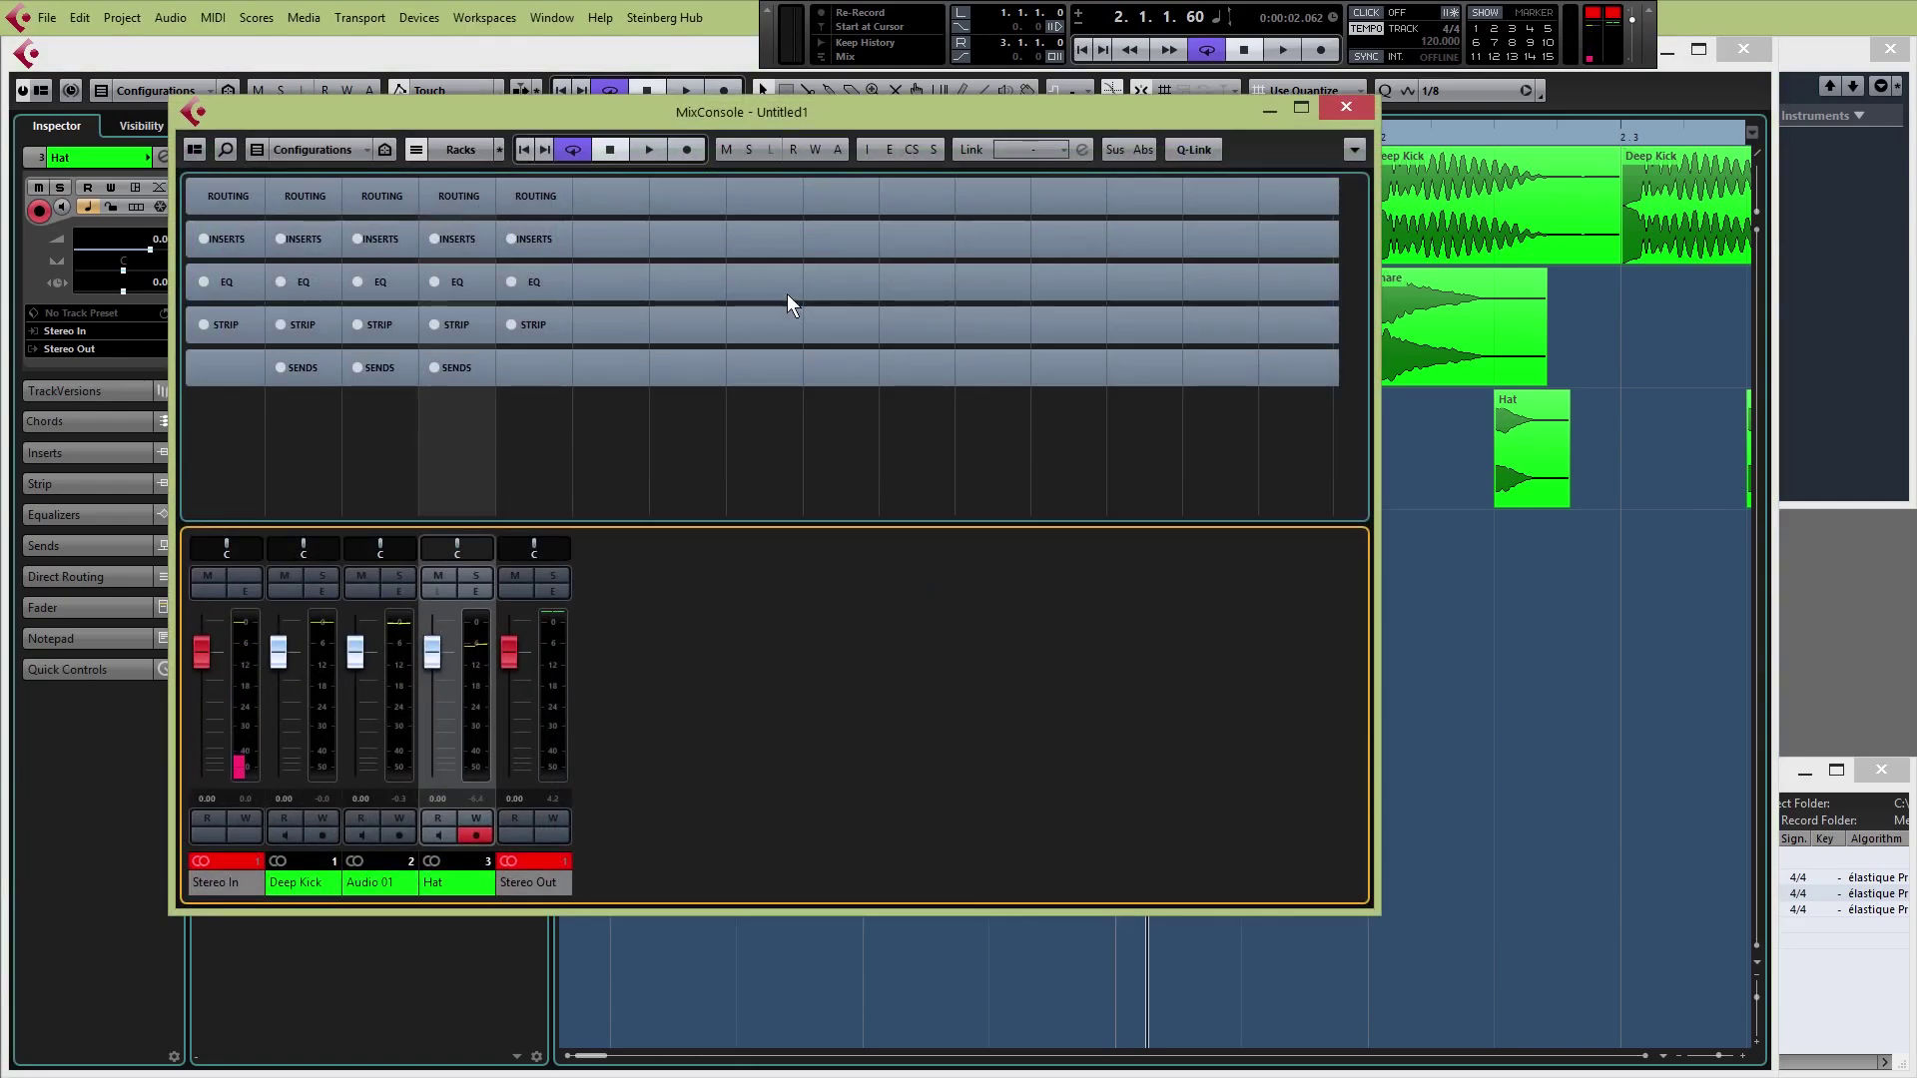
pyautogui.moveTo(781, 112); pyautogui.dragTo(1154, 178)
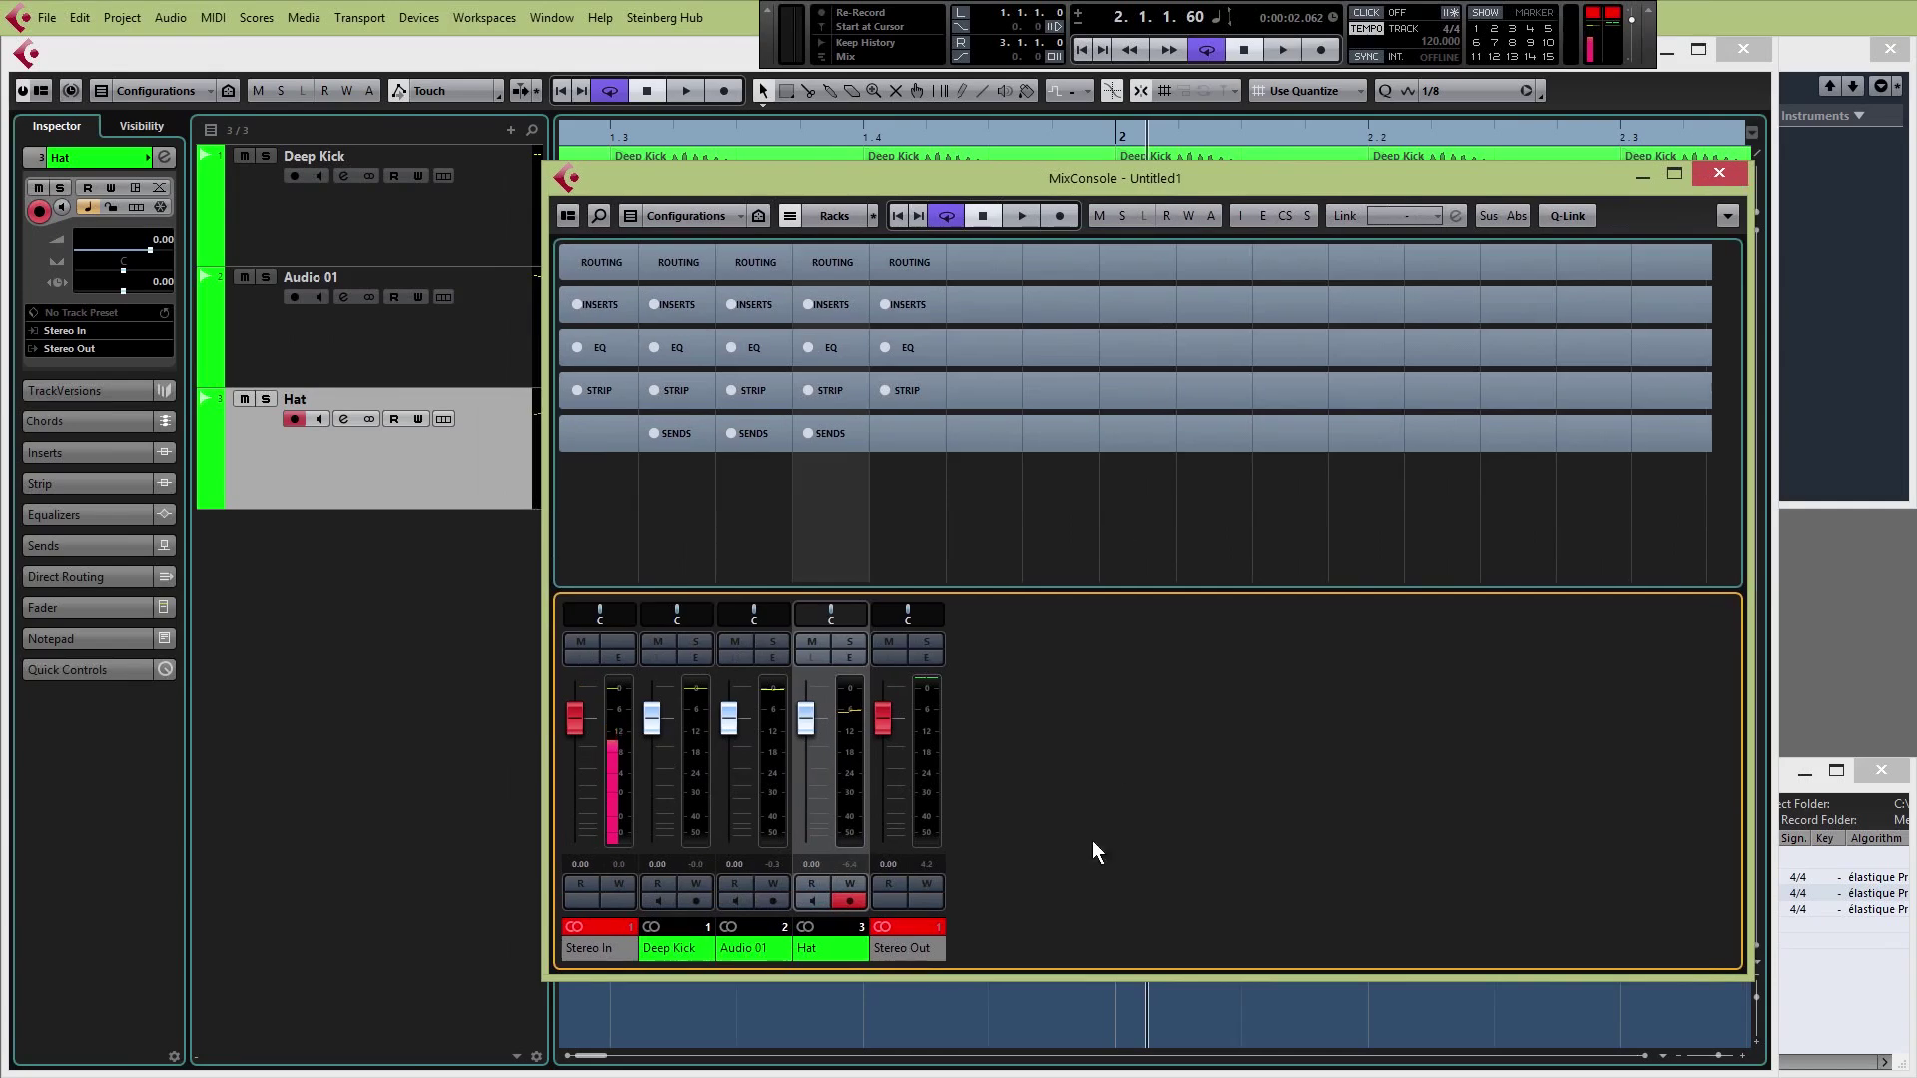
pyautogui.click(751, 950)
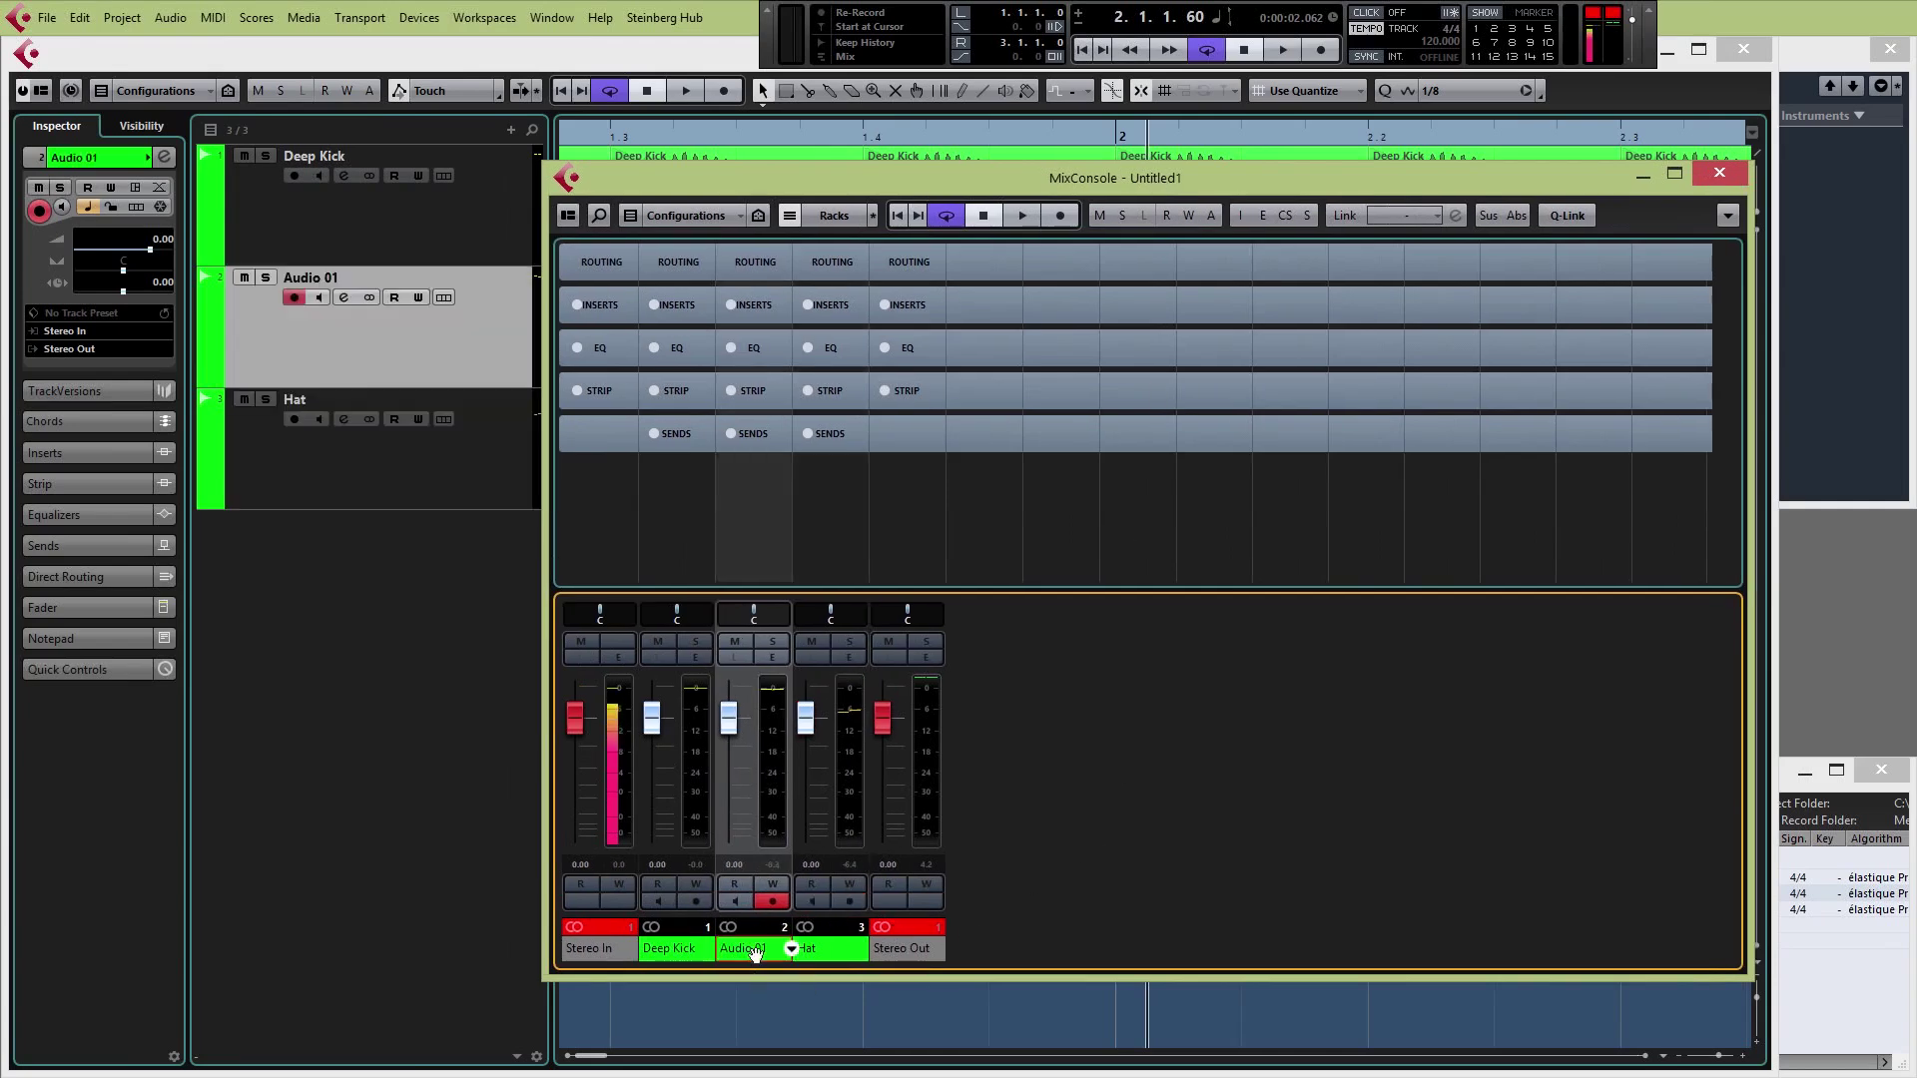
pyautogui.doubleClick(755, 952)
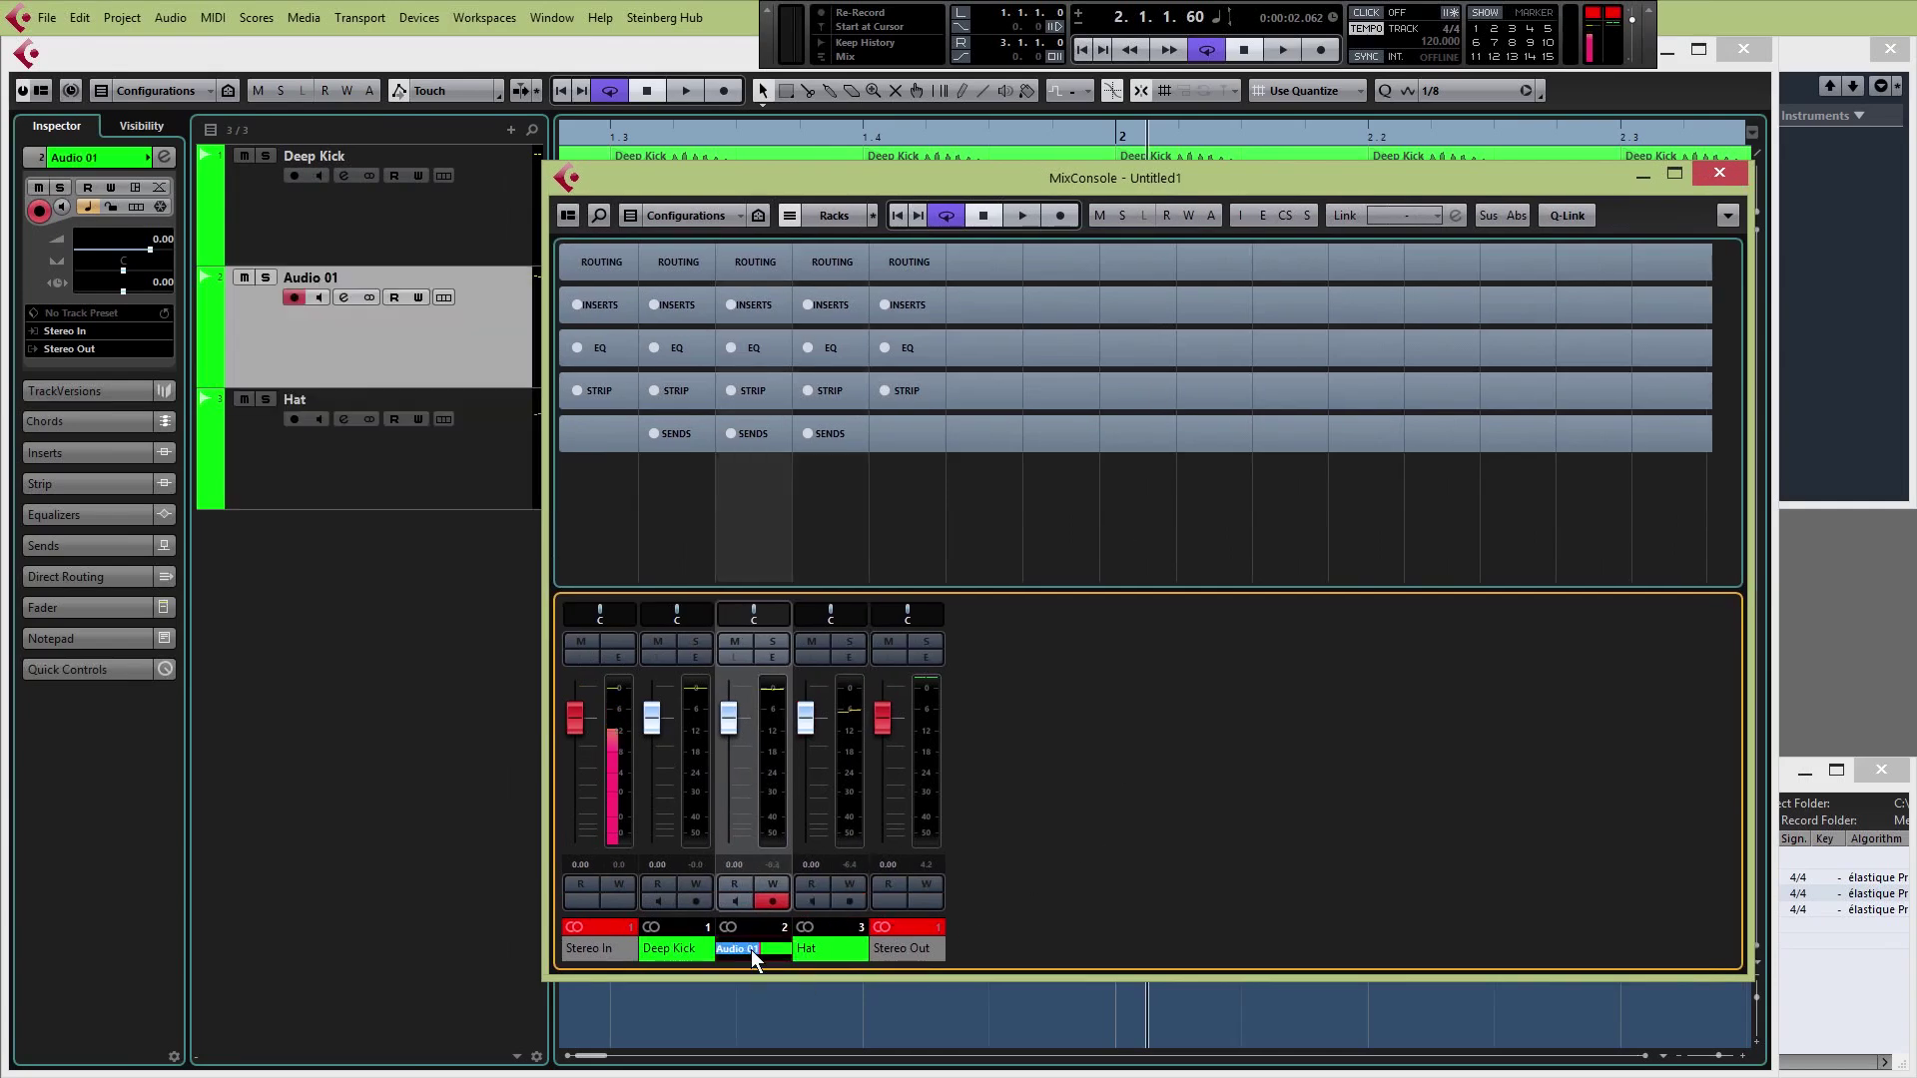
pyautogui.write('Snare')
pyautogui.press('Return')
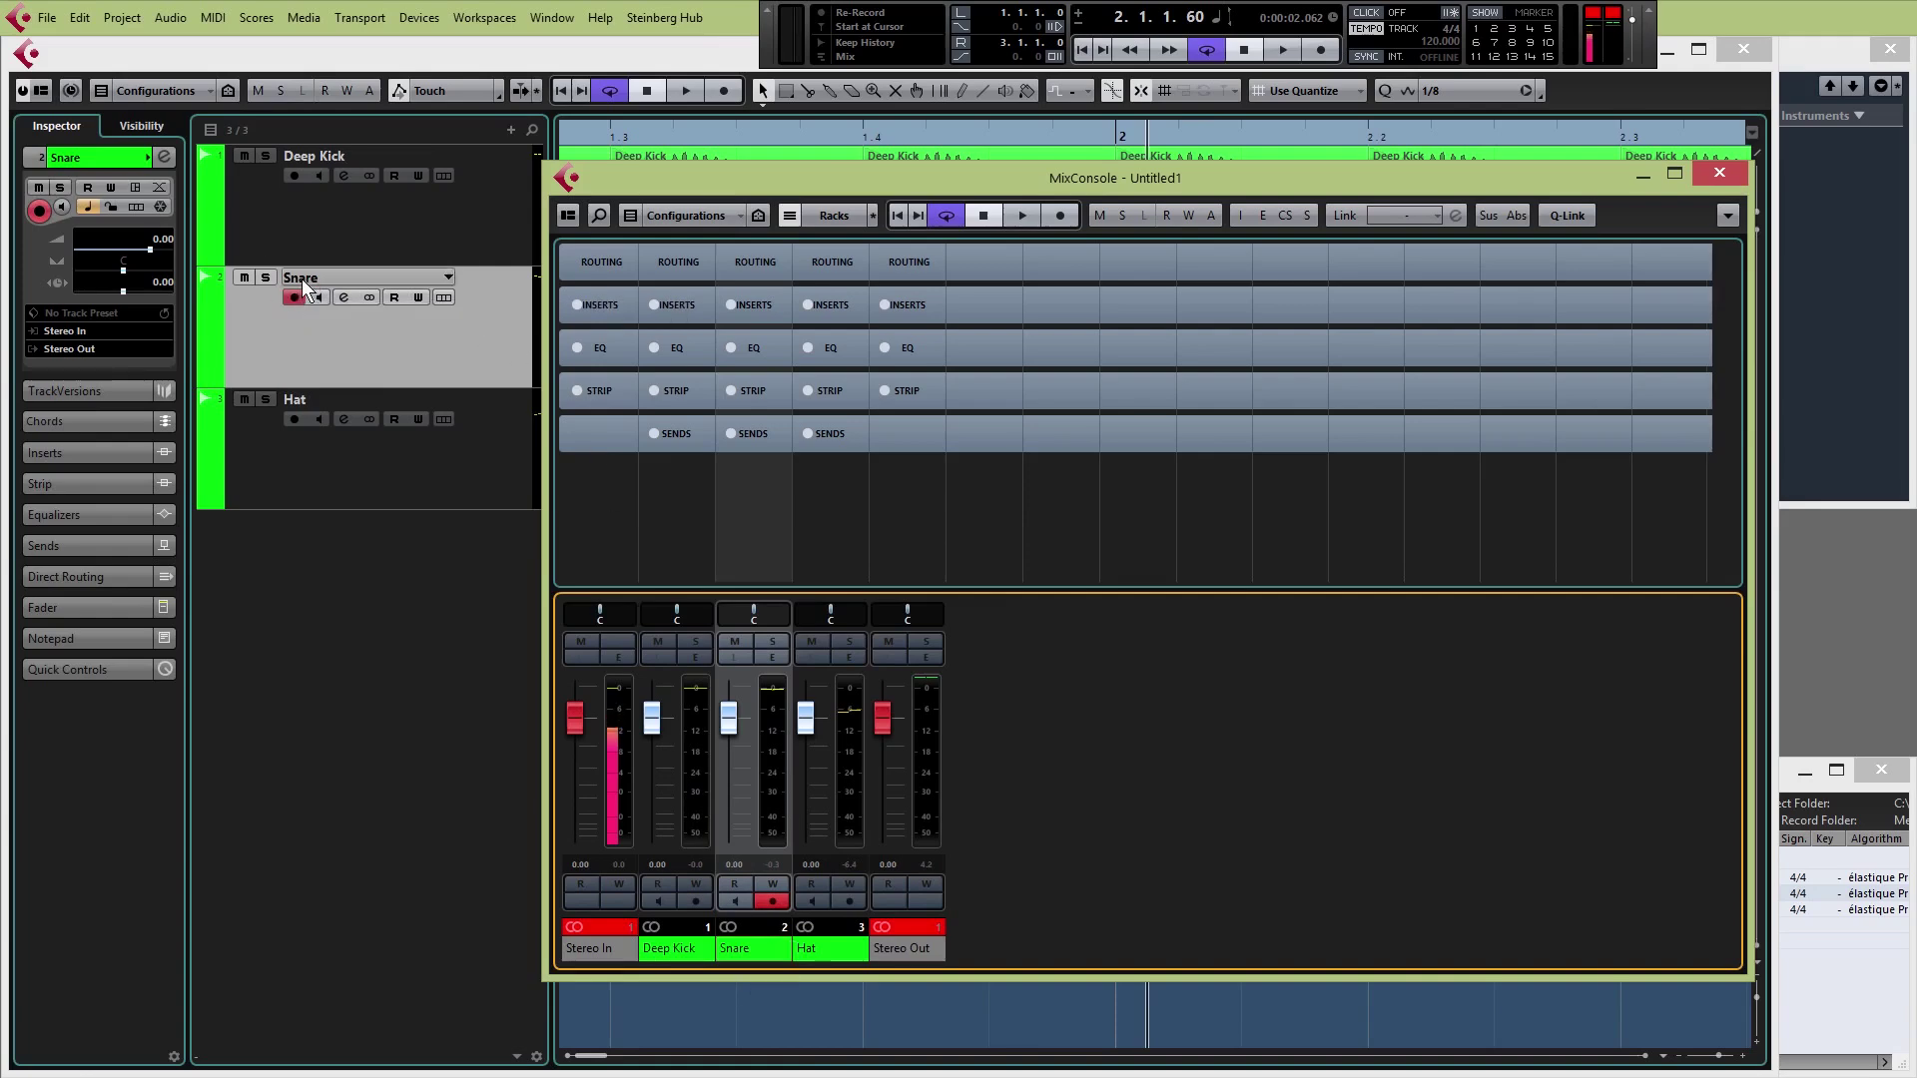
# Close the MixConsole and rename the Hat track as hats01
pyautogui.press('F3')
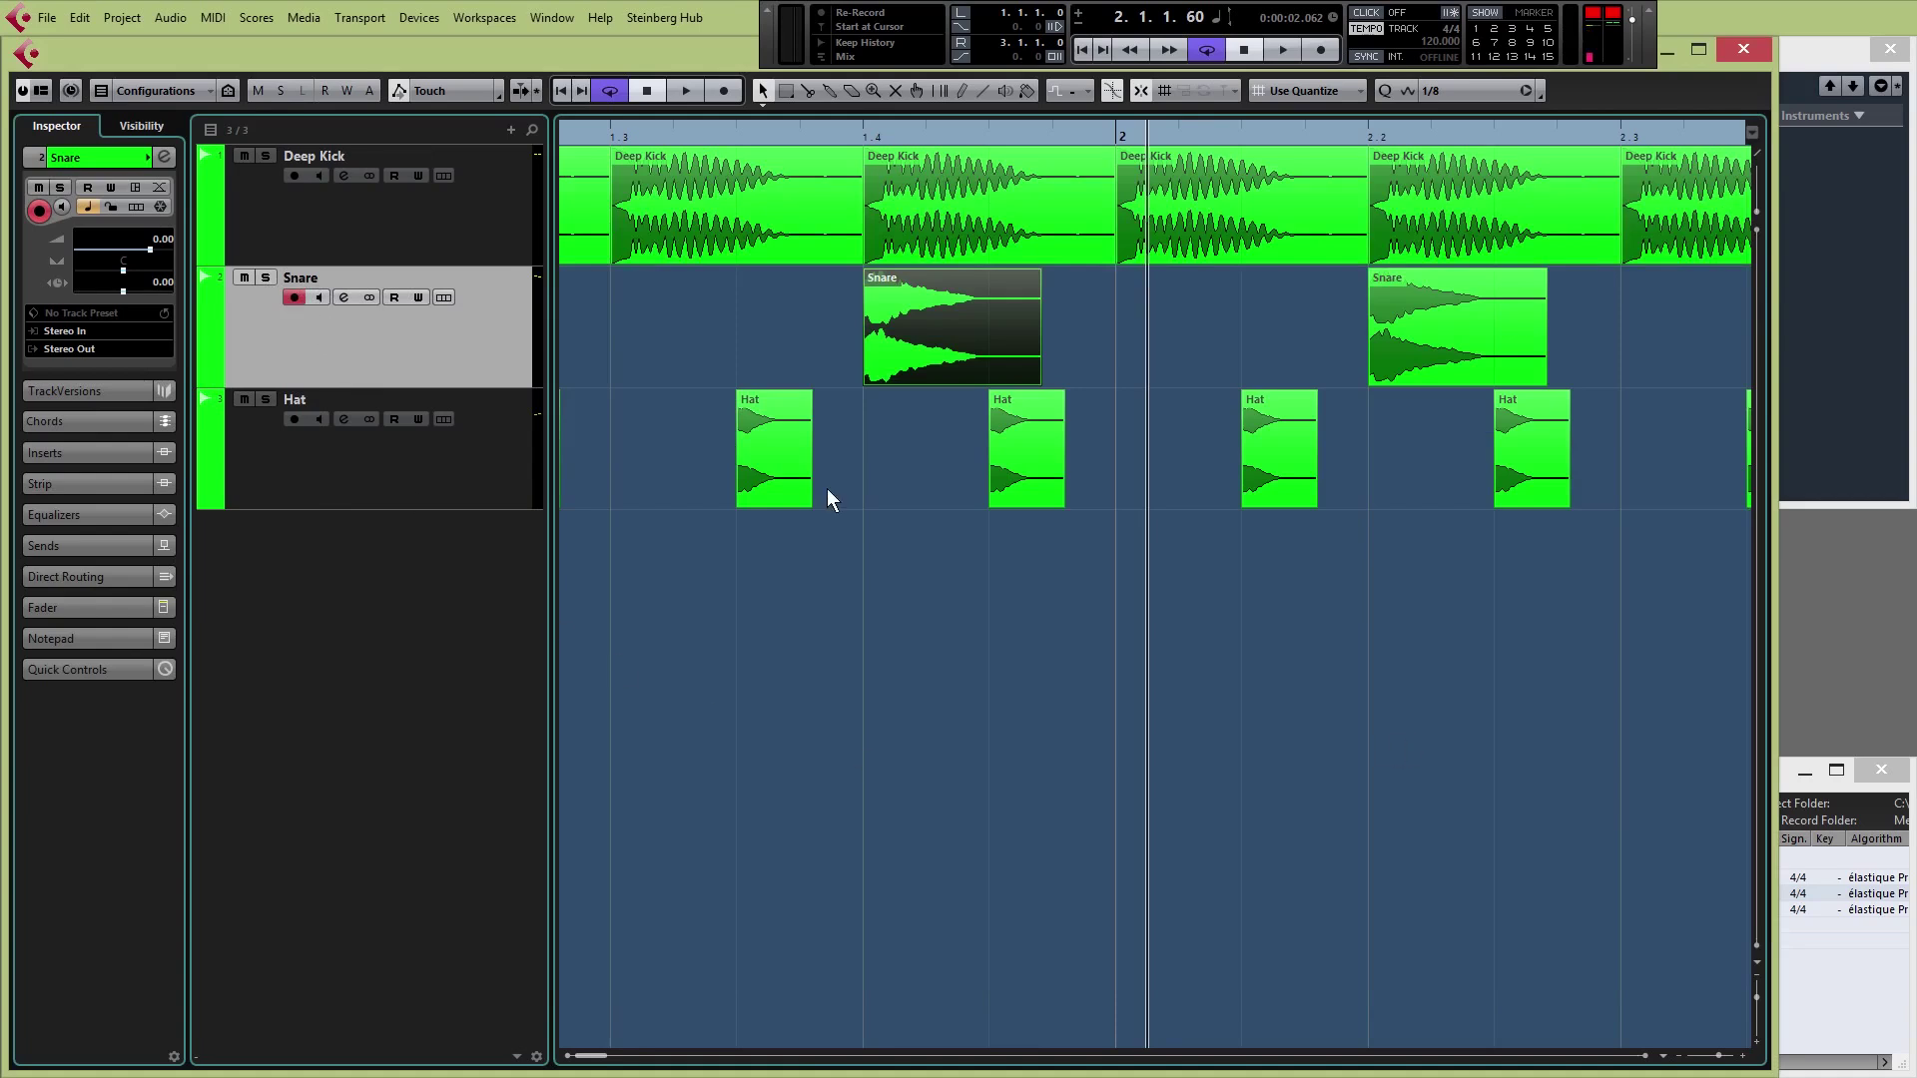
pyautogui.doubleClick(296, 399)
pyautogui.write('hats01')
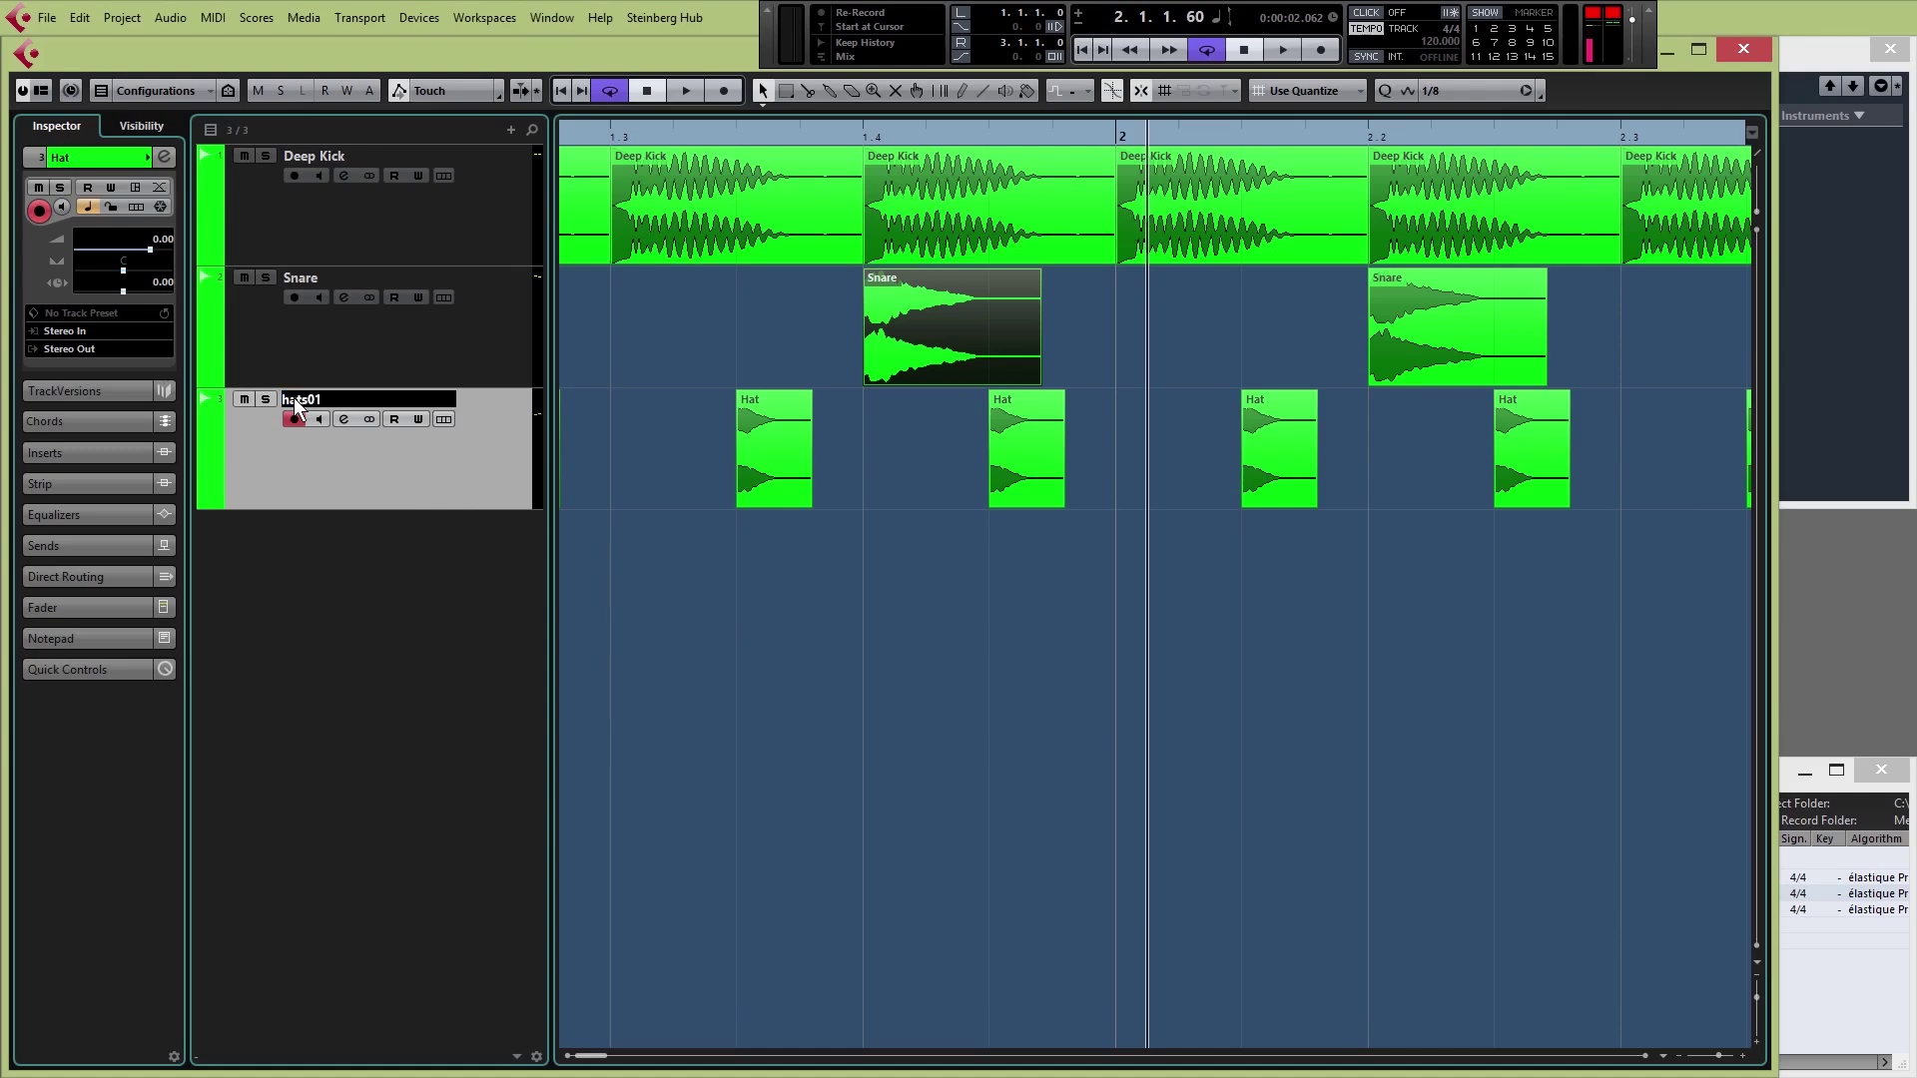
pyautogui.press('Return')
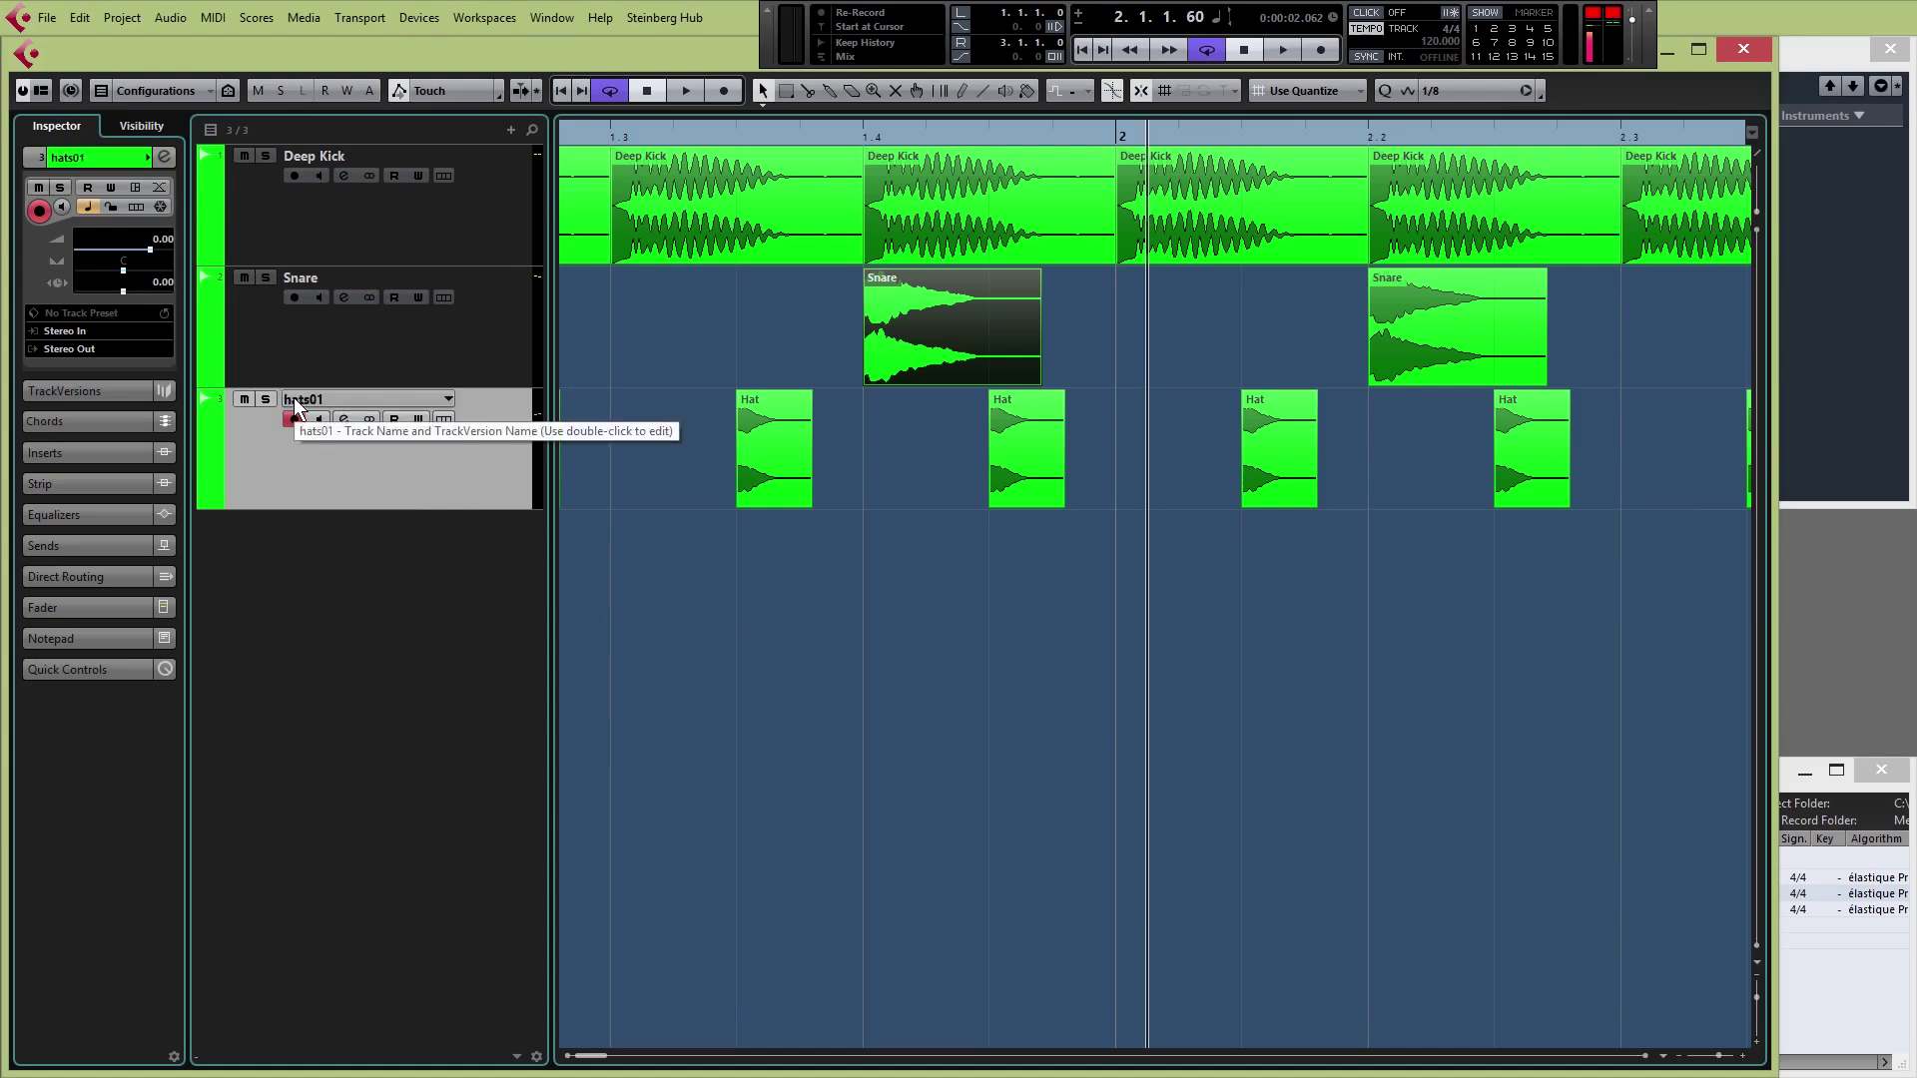
# Reopen the MixConsole and lower the hats01 fader to -0.46 while playing the beat
pyautogui.press('F3')
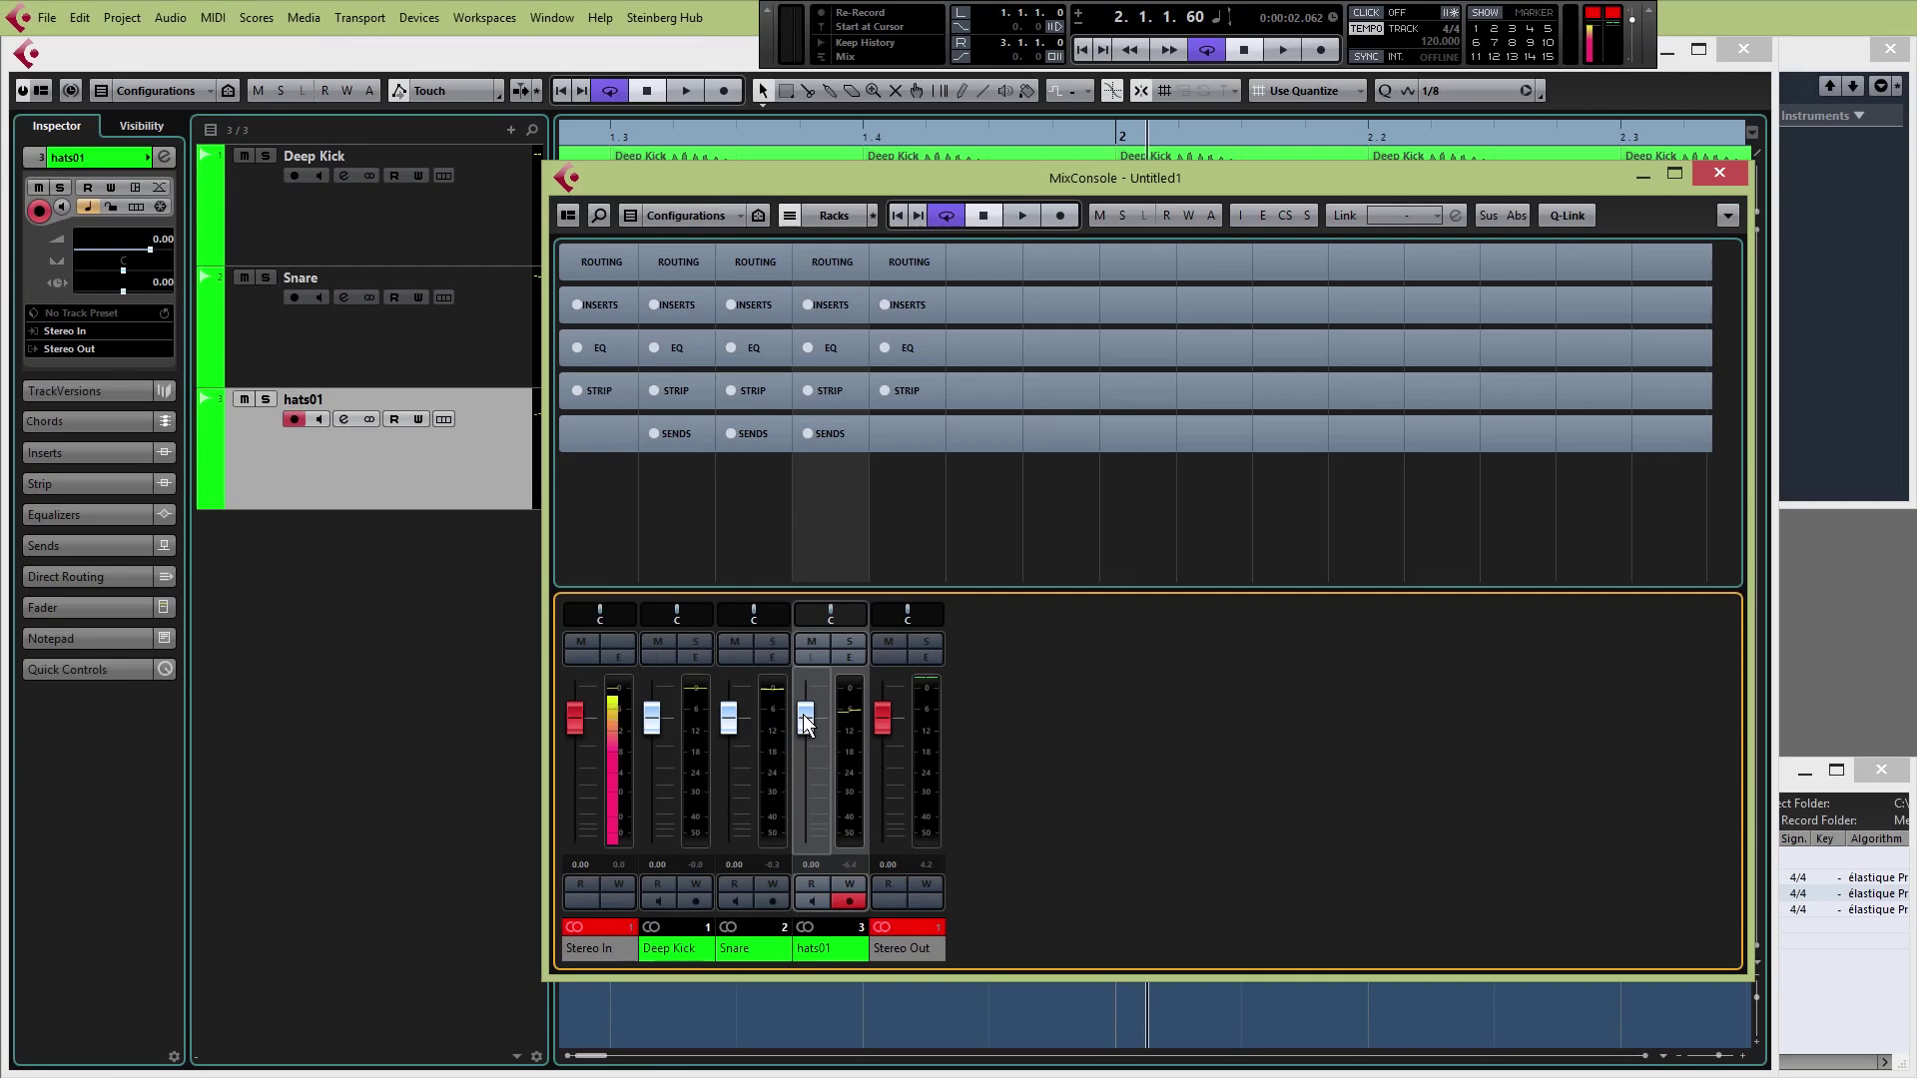
pyautogui.press('space')
pyautogui.moveTo(806, 727)
pyautogui.mouseDown()
pyautogui.moveTo(814, 844)
pyautogui.moveTo(805, 717)
pyautogui.mouseUp()
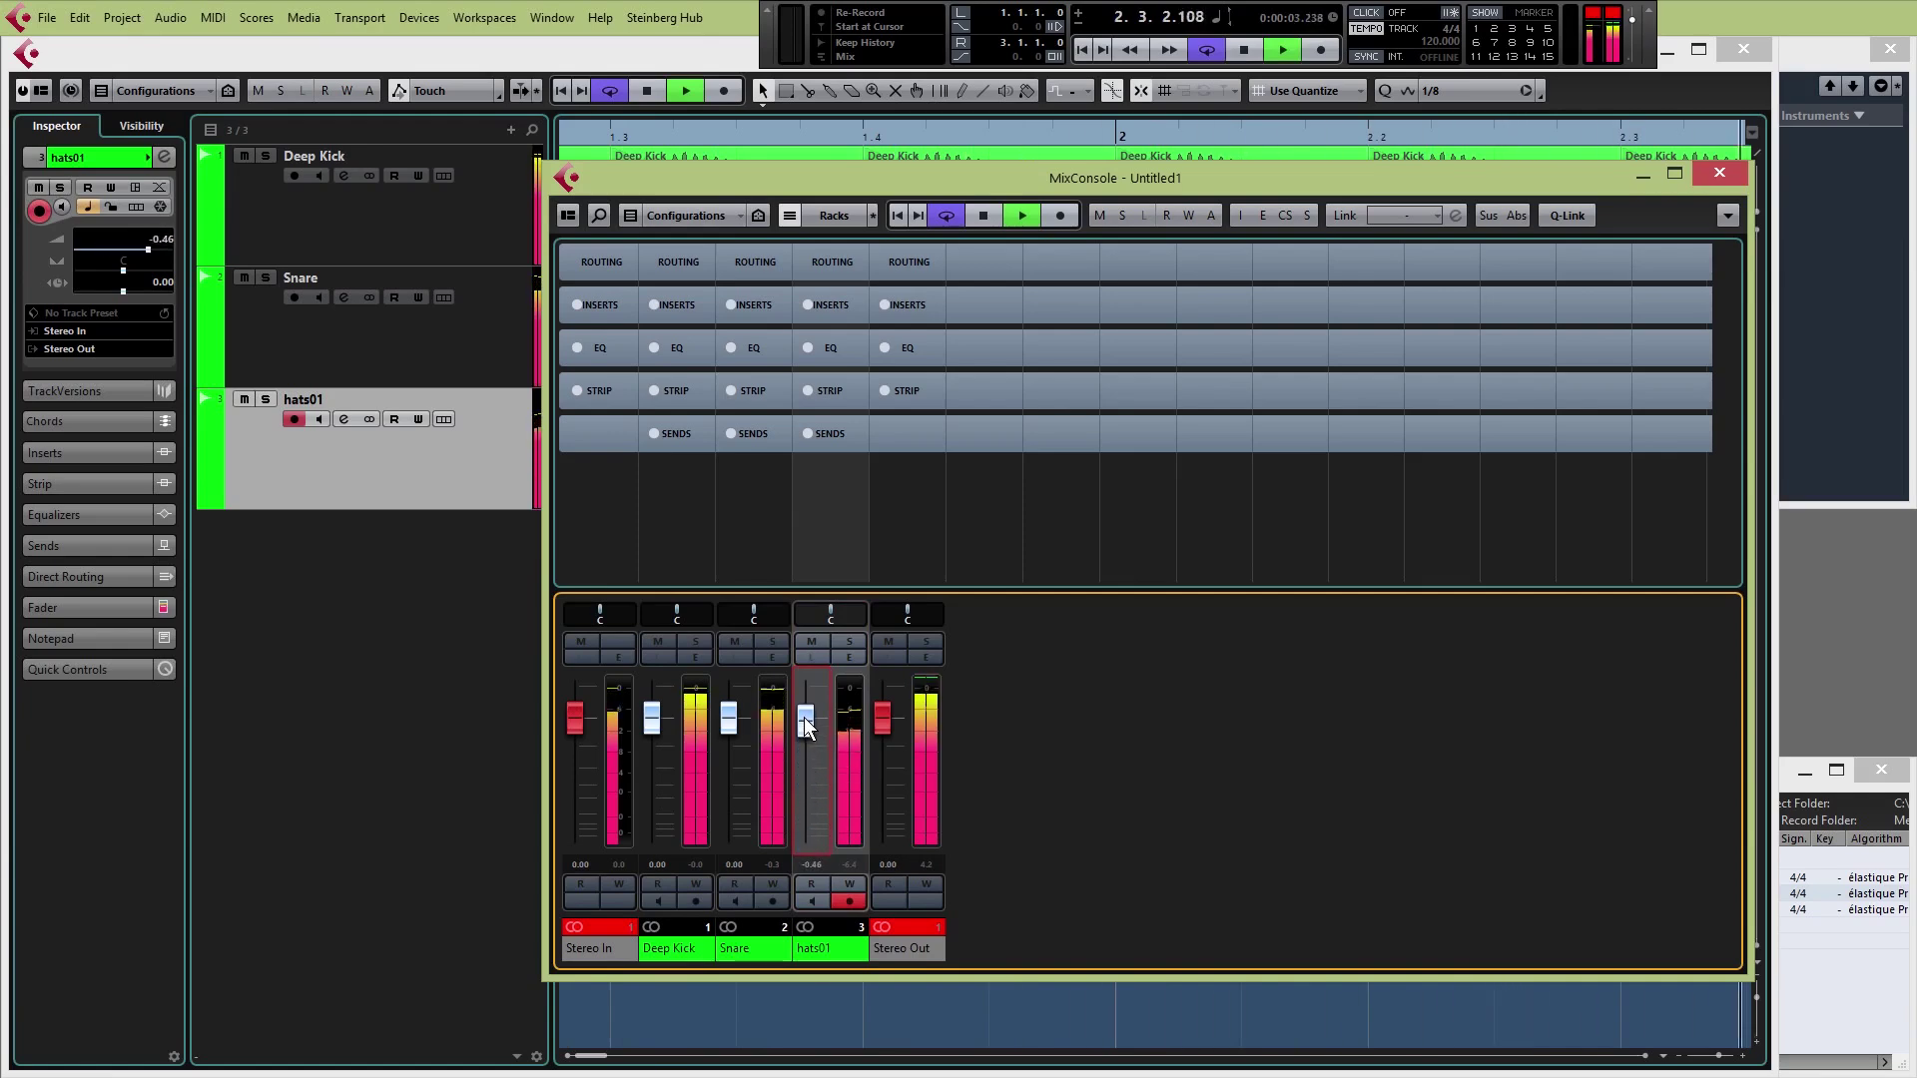
pyautogui.press('space')
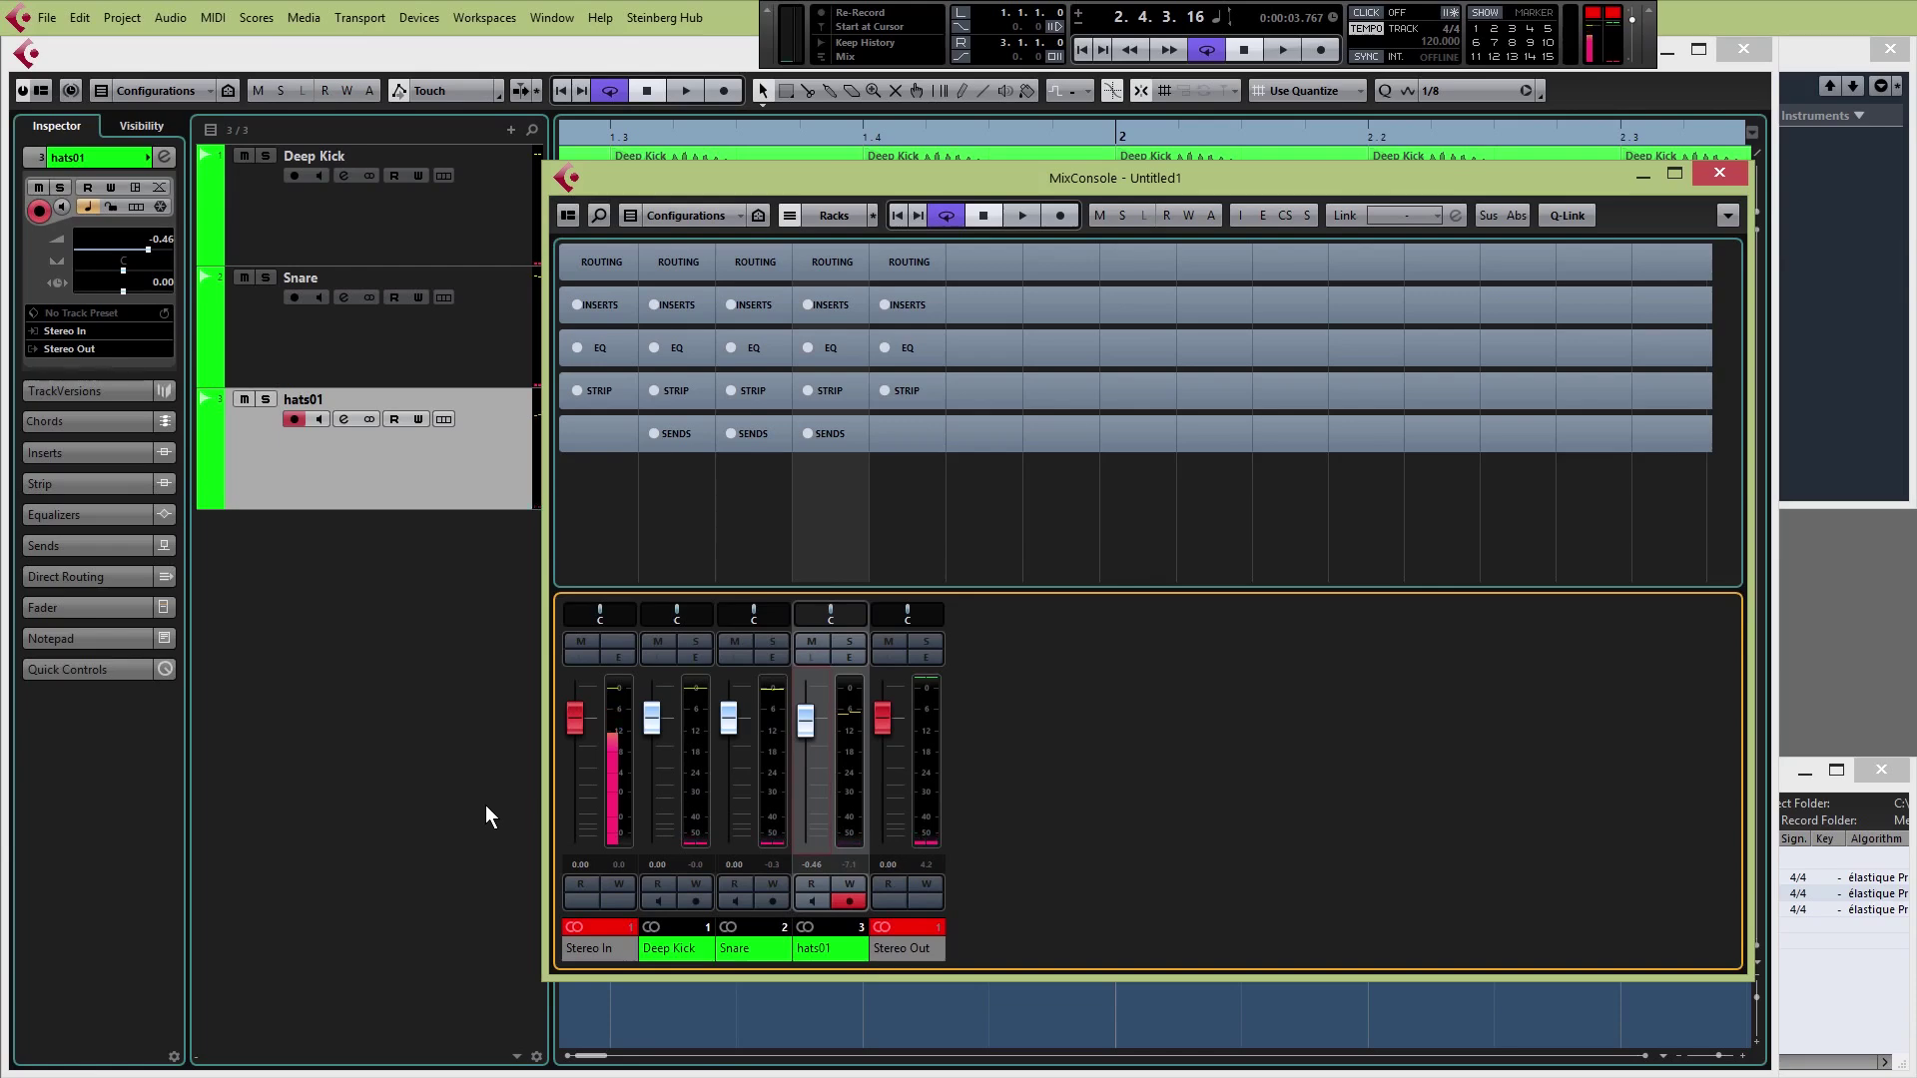
# Reset the Stereo Out clip indicator, lower its fader to -3.42, and play the beat
pyautogui.click(908, 927)
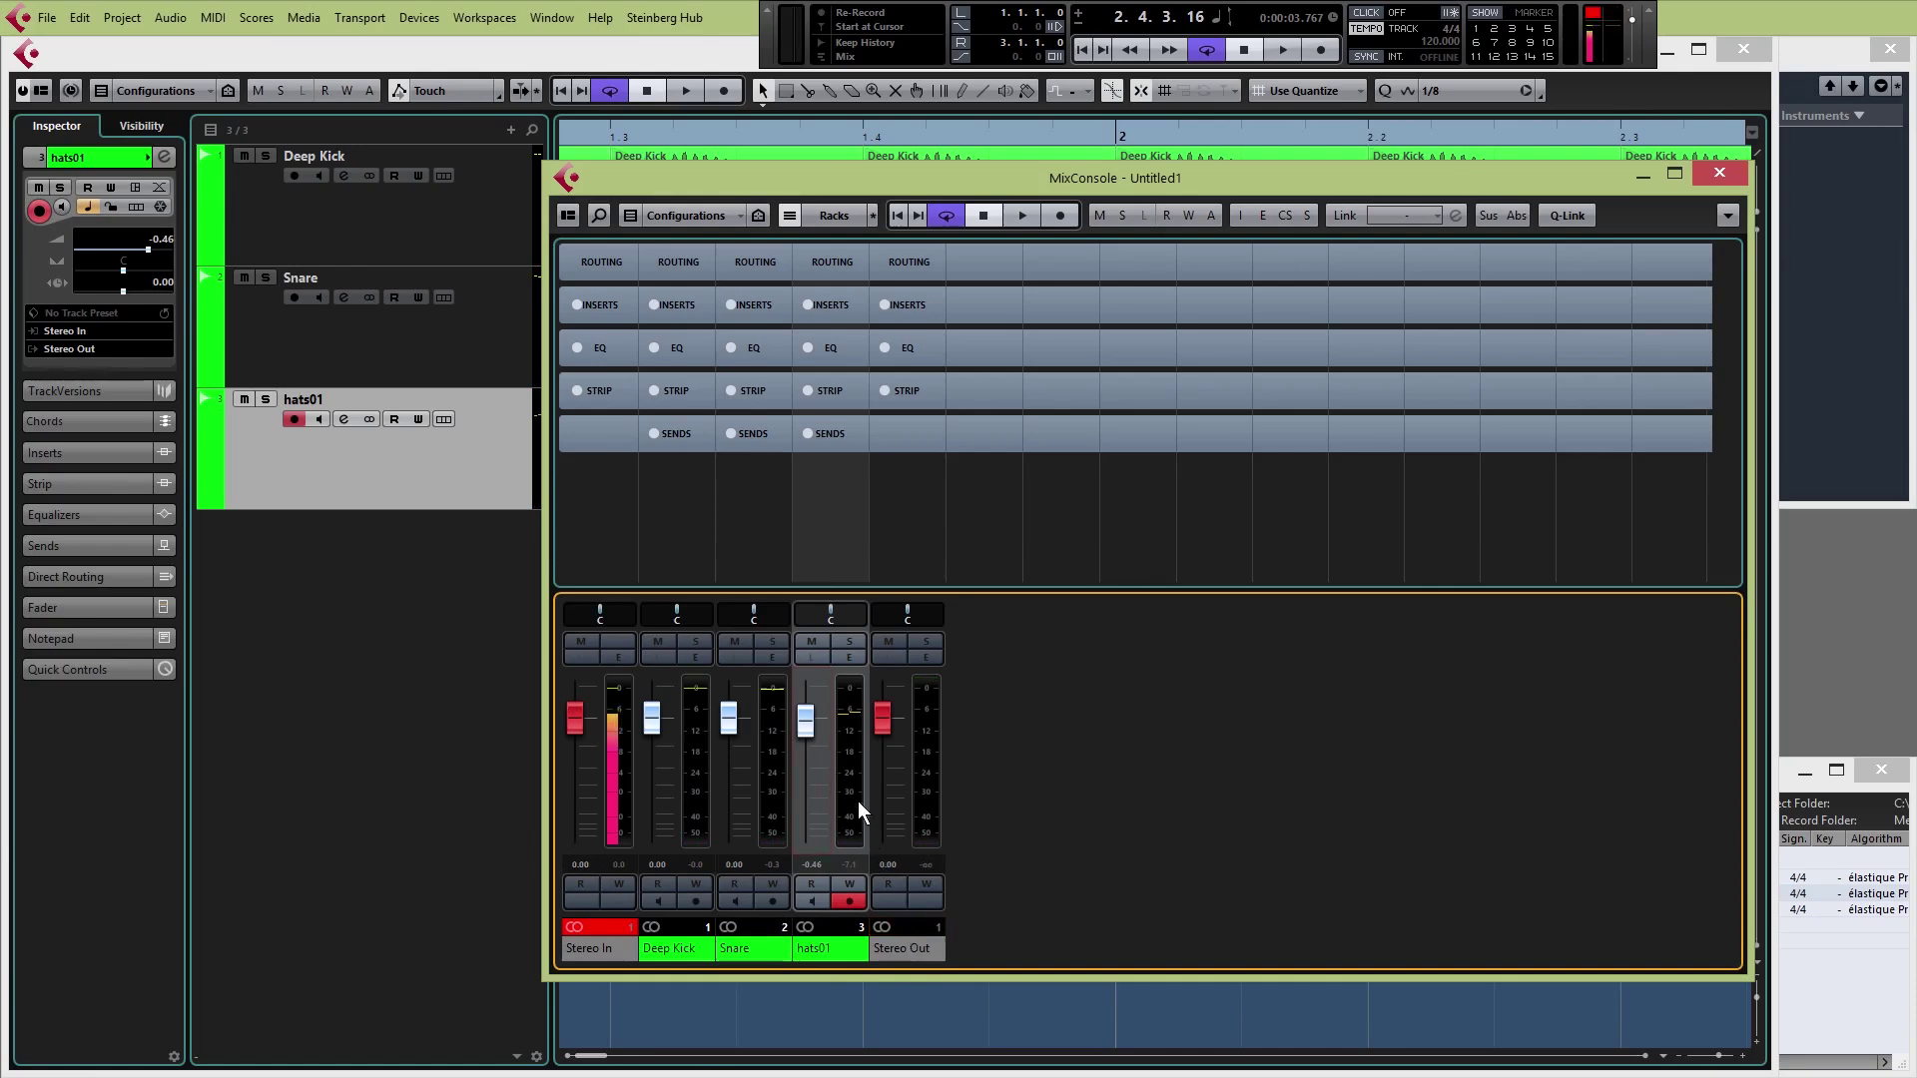
pyautogui.moveTo(882, 727); pyautogui.dragTo(888, 751)
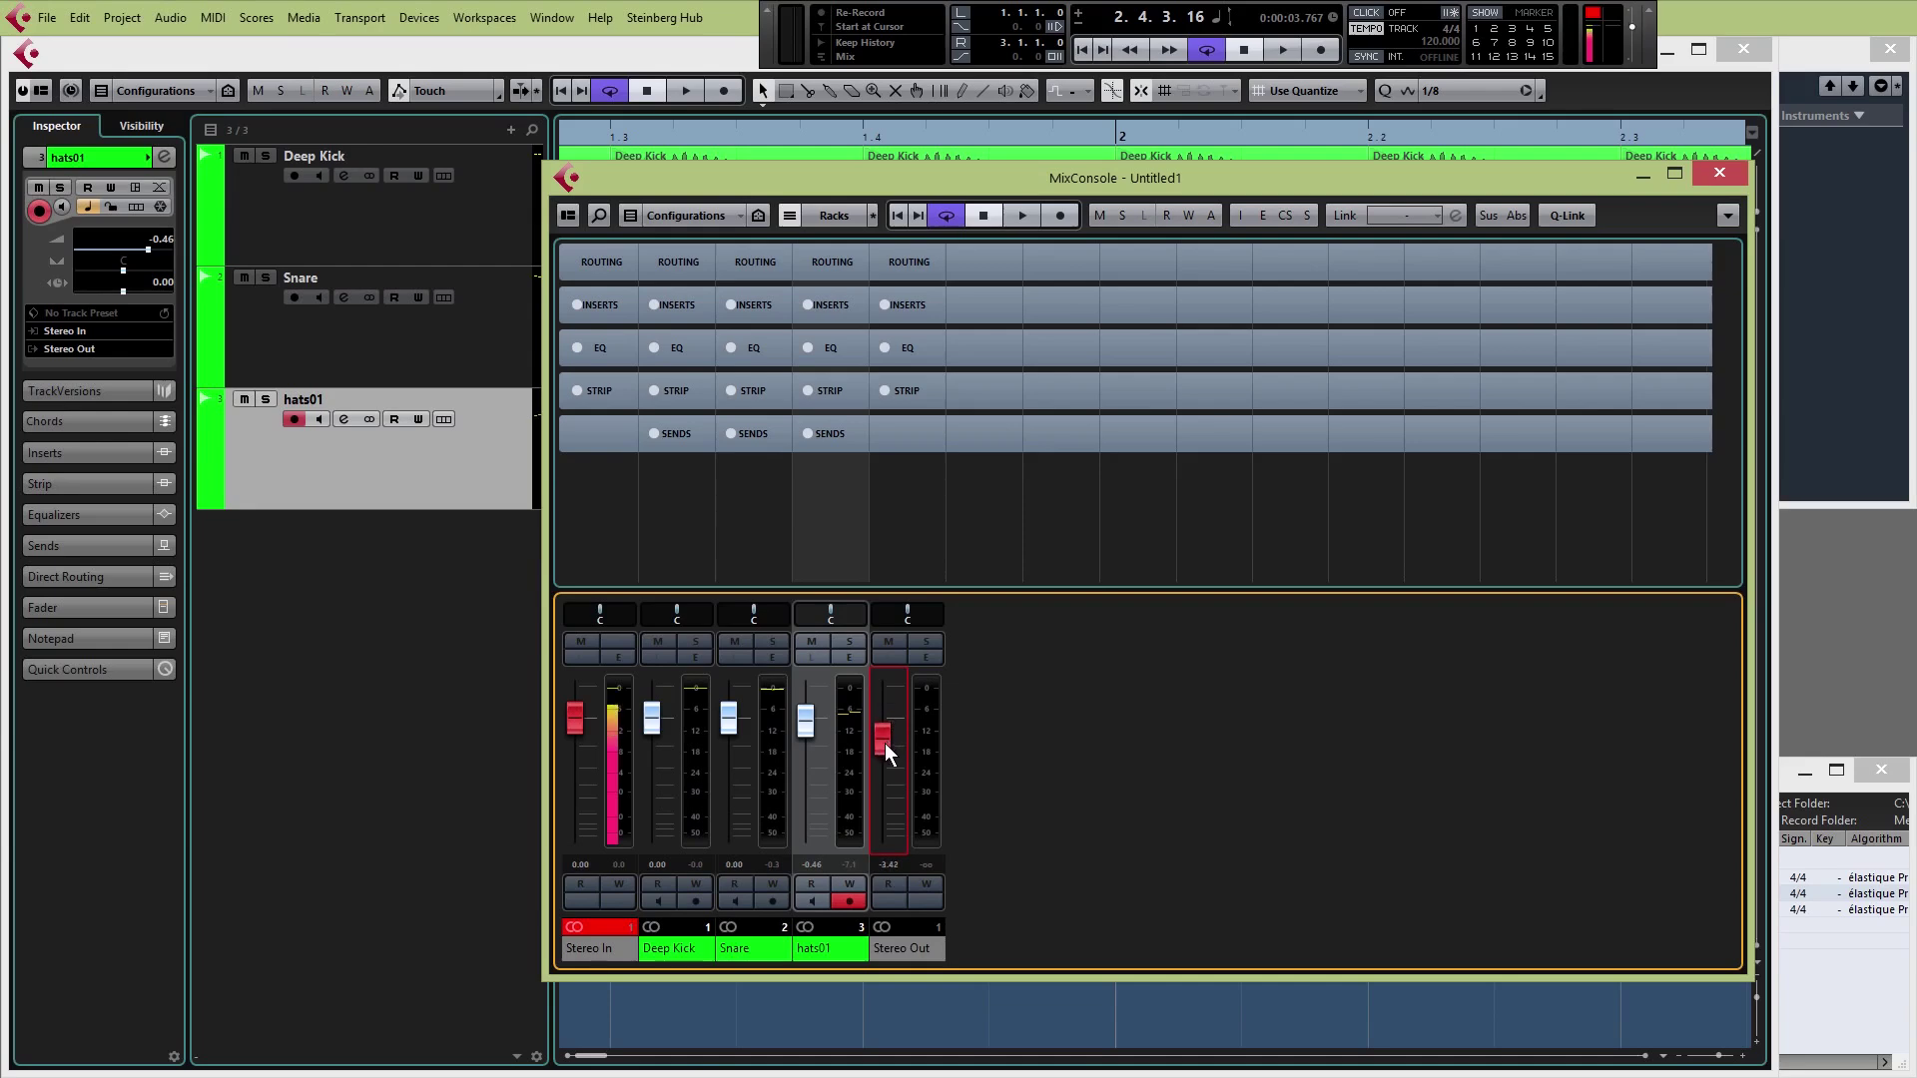
pyautogui.press('space')
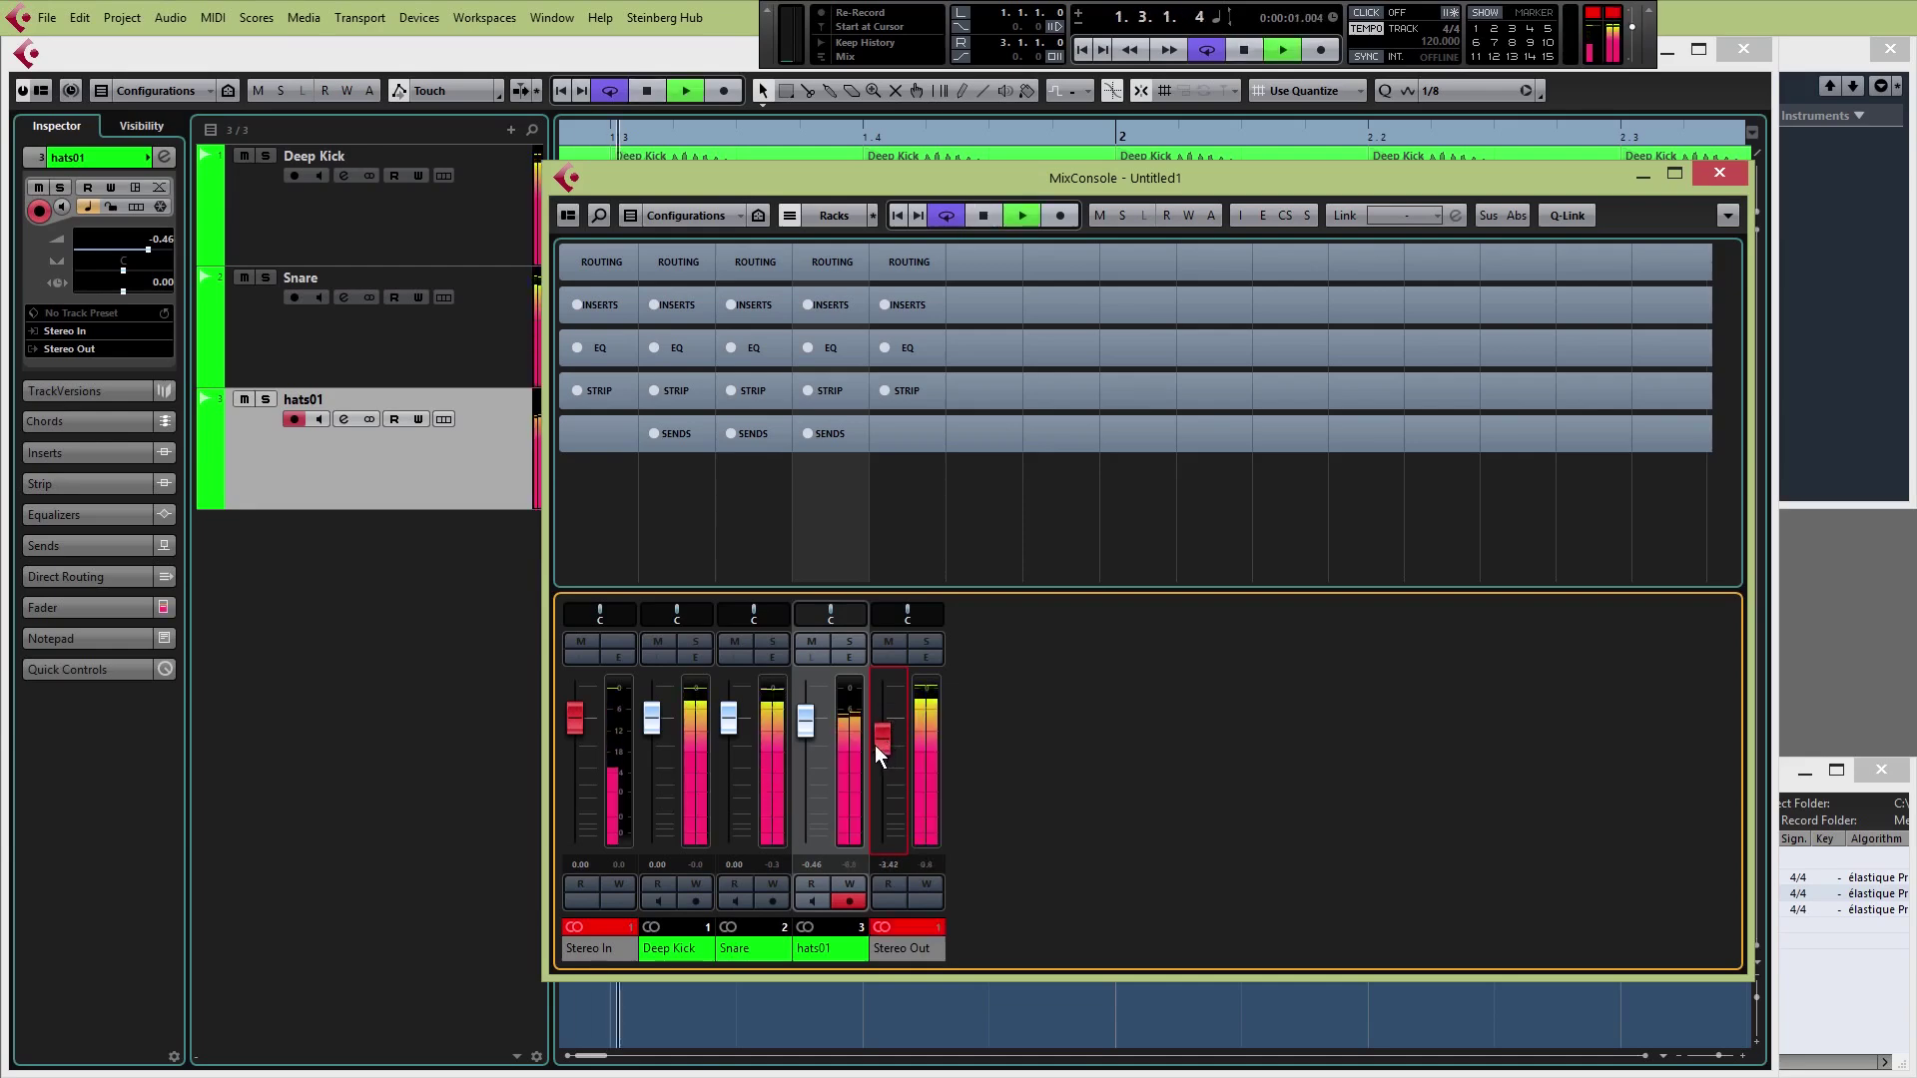
# Lower the Stereo Out fader to about -5.1 while the beat plays, select that channel, and stop playback
pyautogui.moveTo(880, 741); pyautogui.dragTo(884, 747)
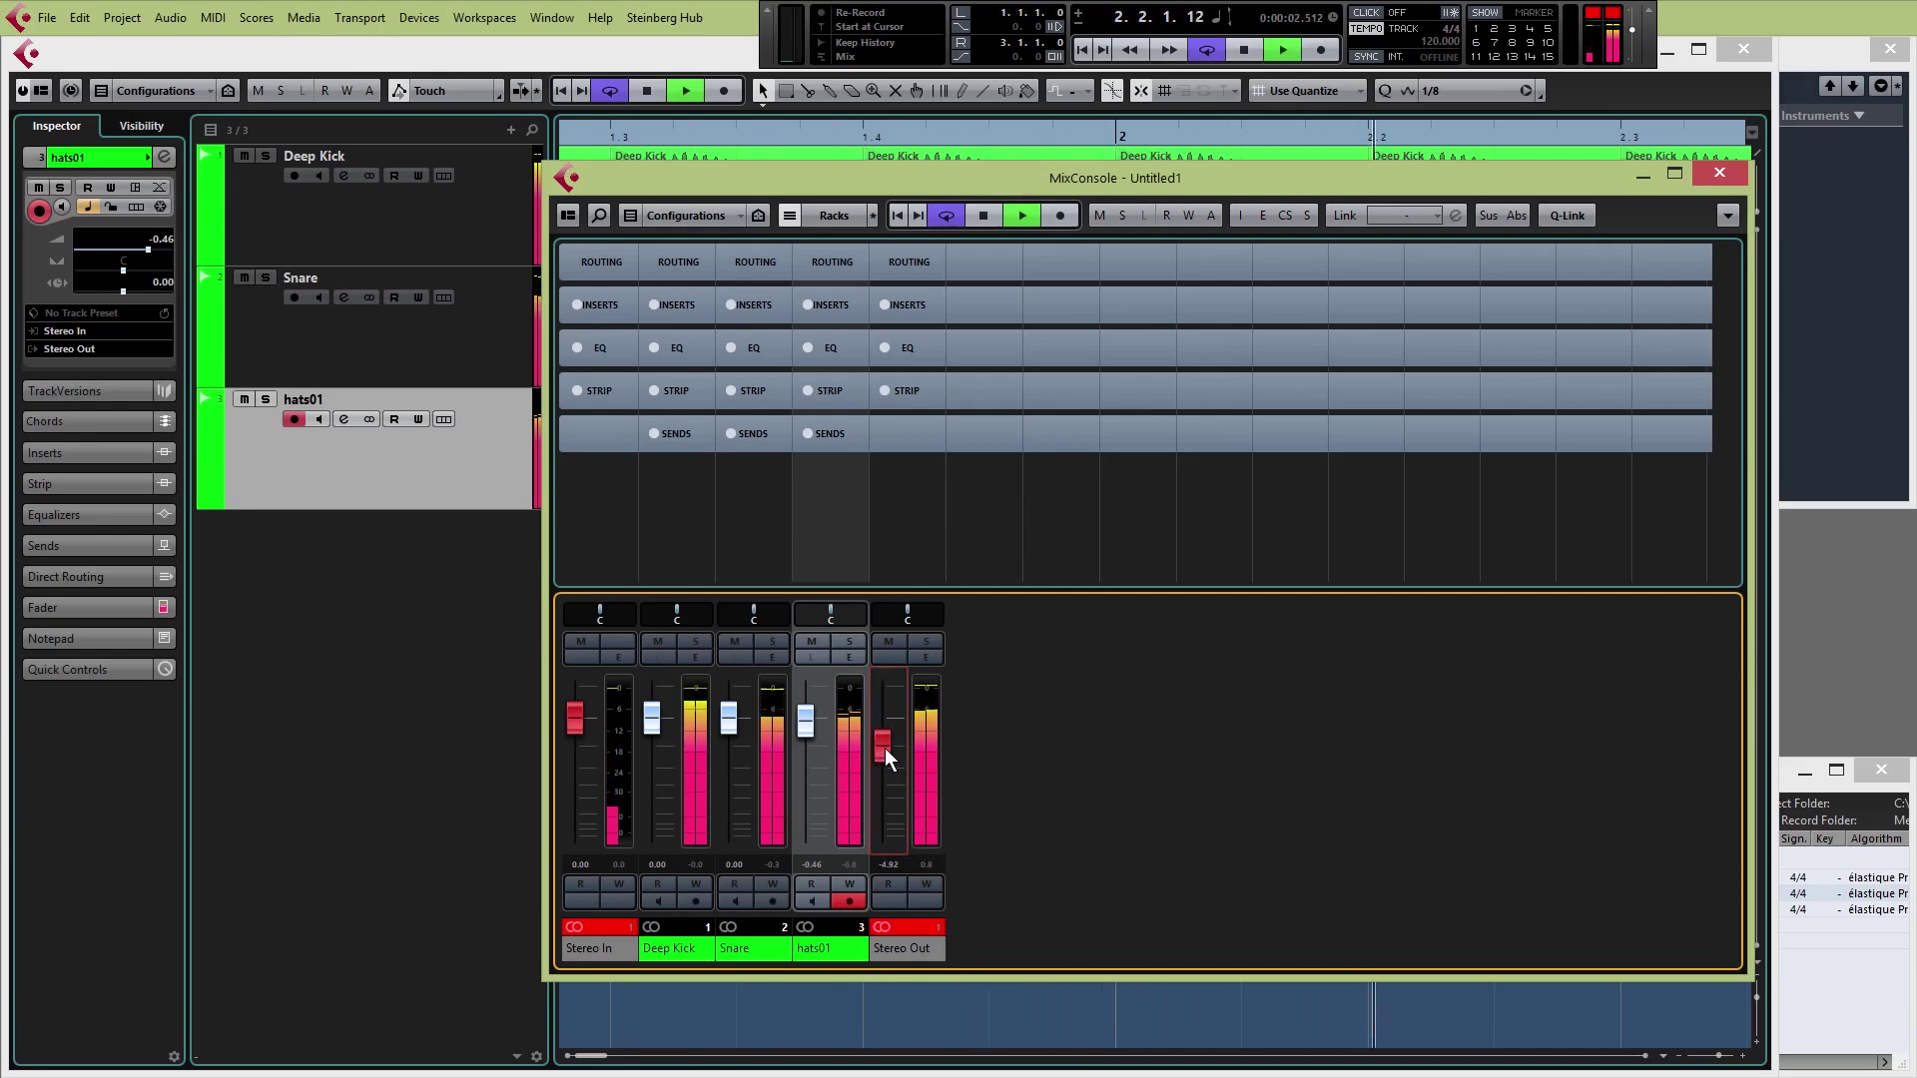
pyautogui.click(913, 949)
pyautogui.press('space')
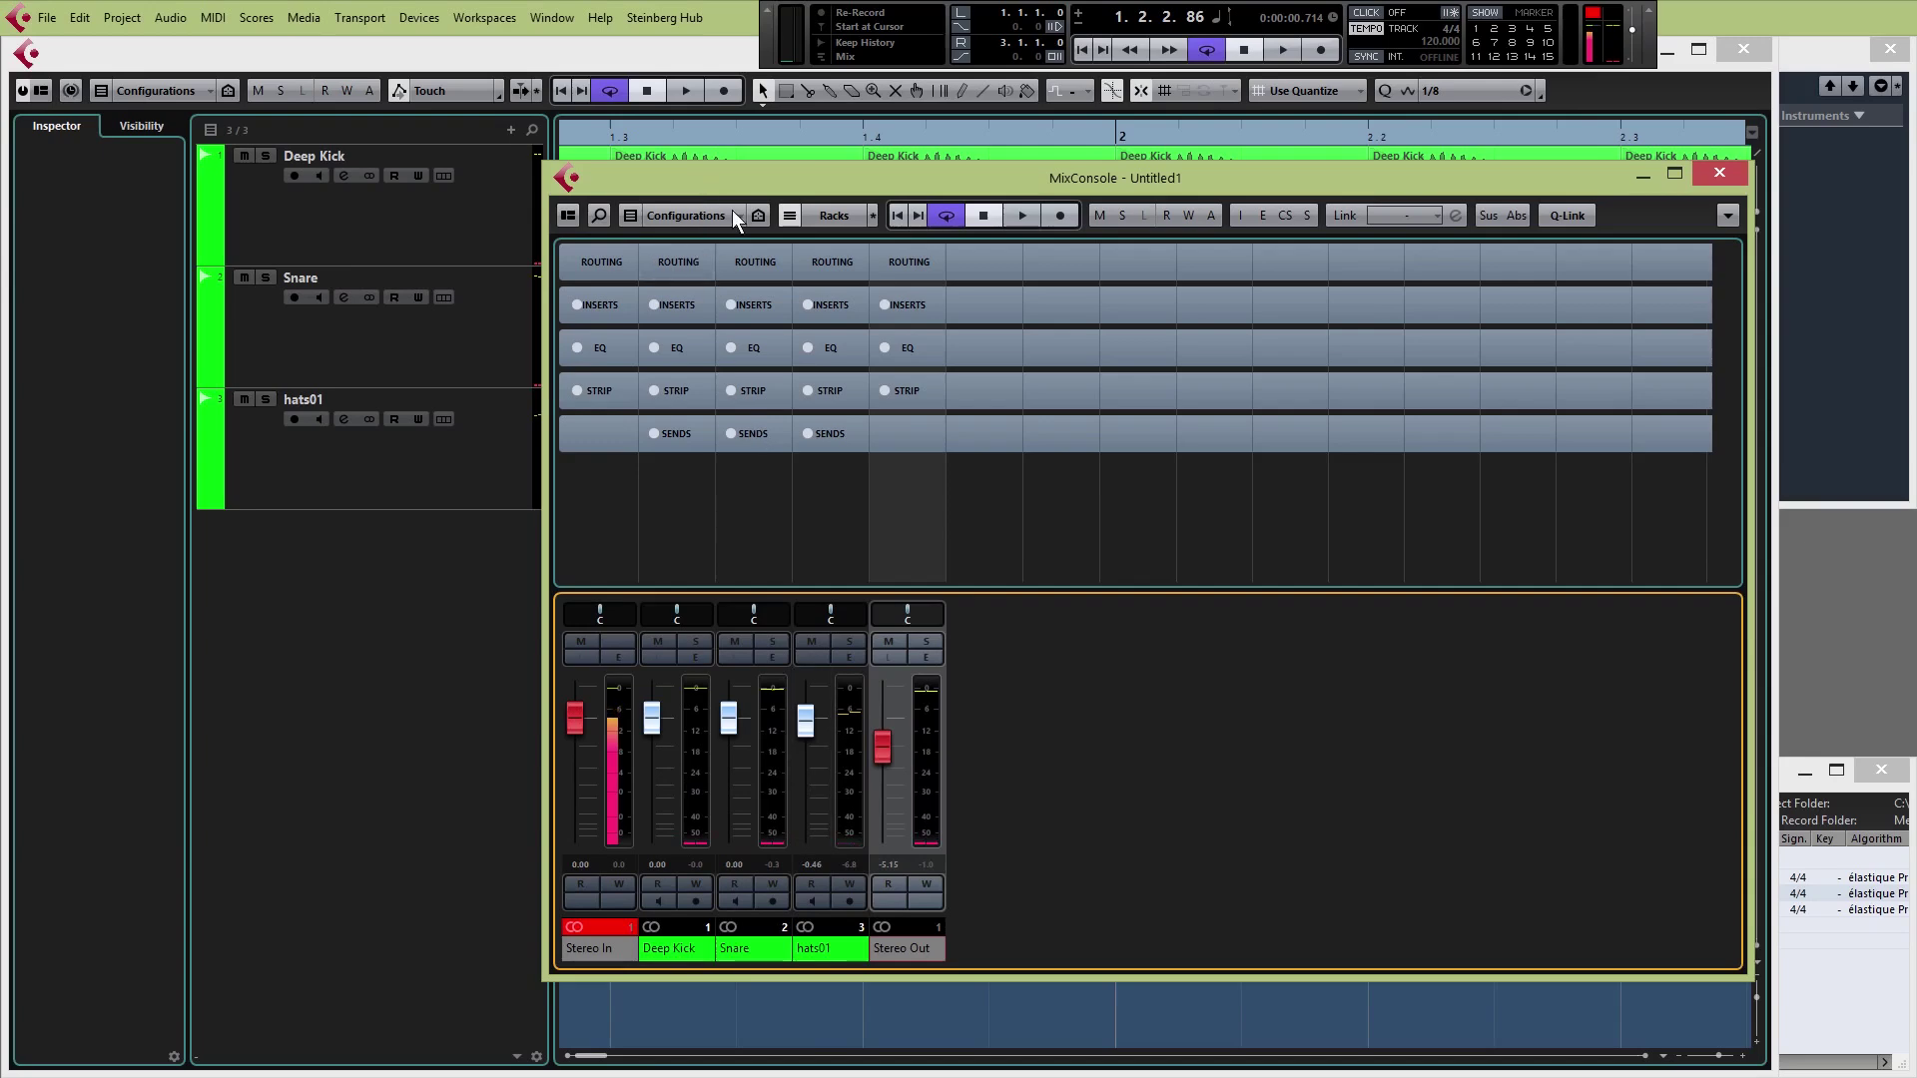
# Hide and show the MixConsole racks again, and reposition the MixConsole window over the track list
pyautogui.click(794, 216)
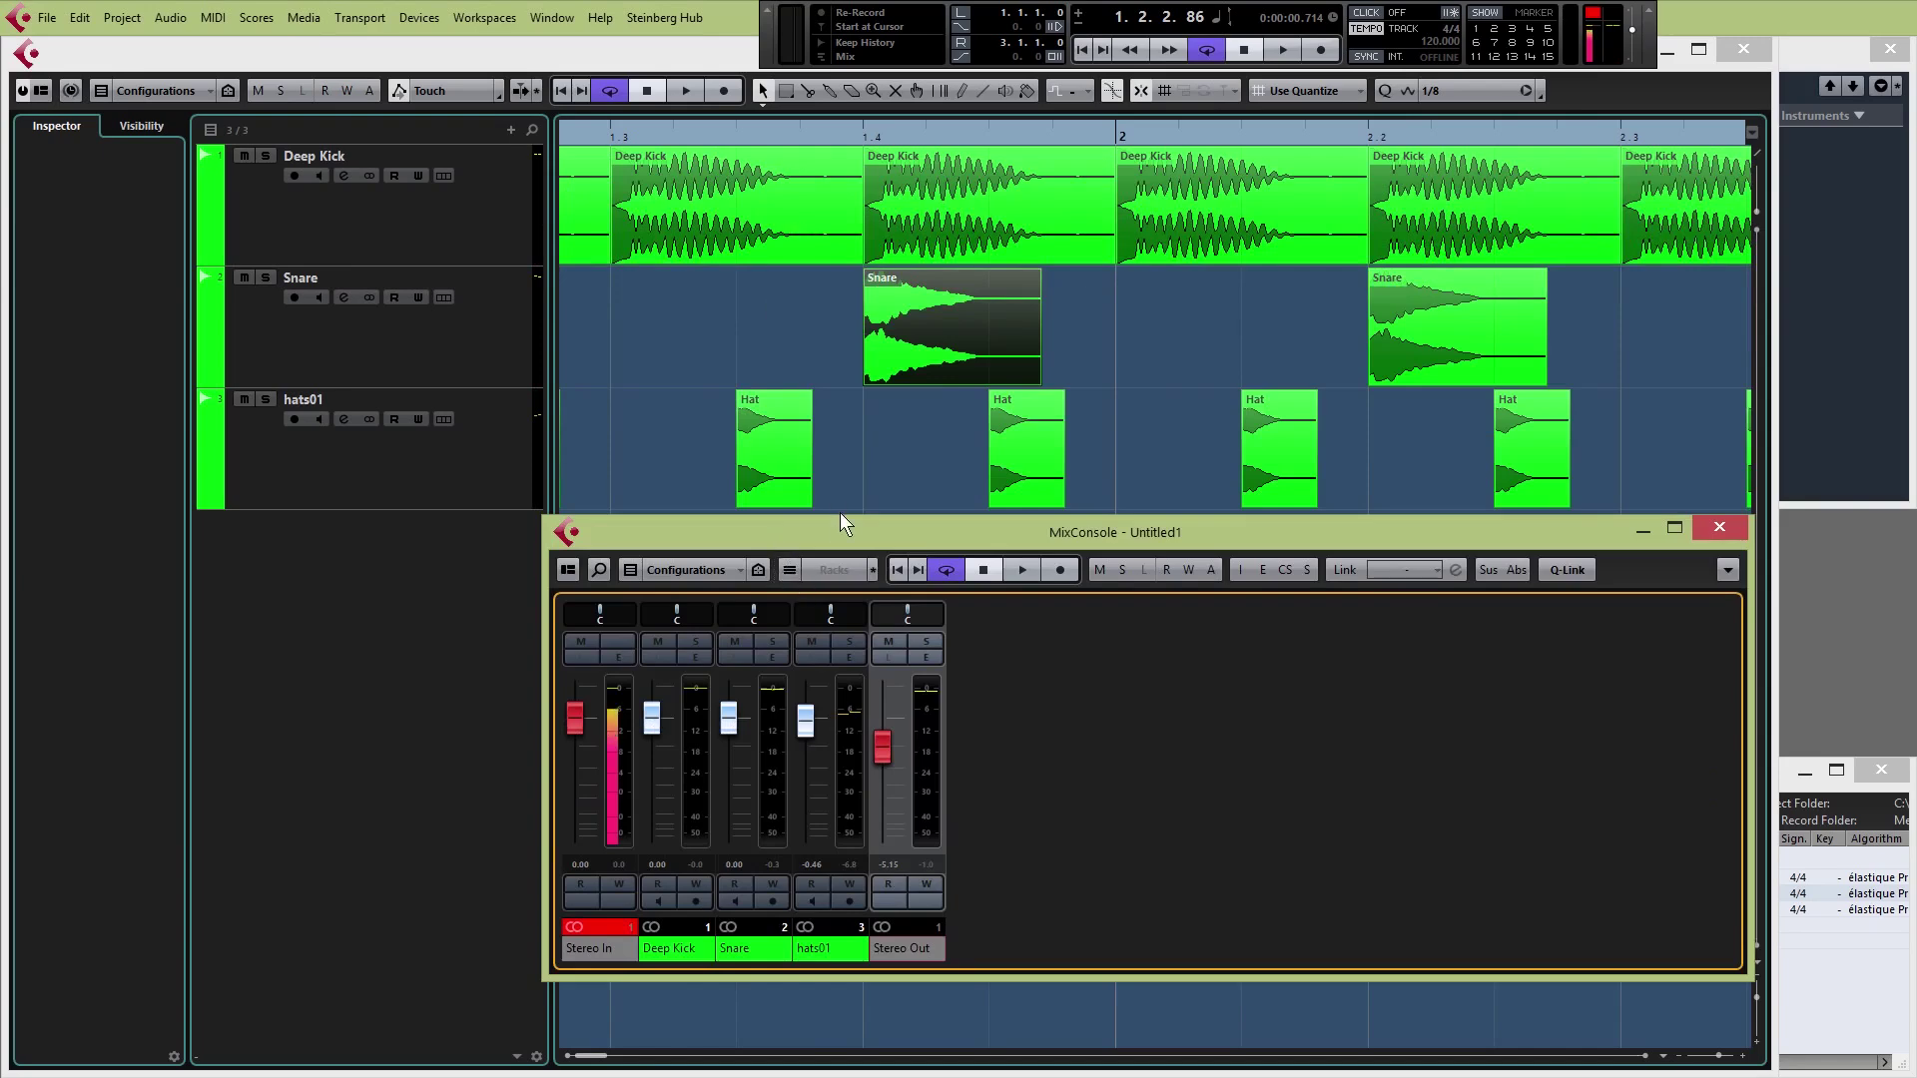
pyautogui.moveTo(830, 523); pyautogui.dragTo(693, 282)
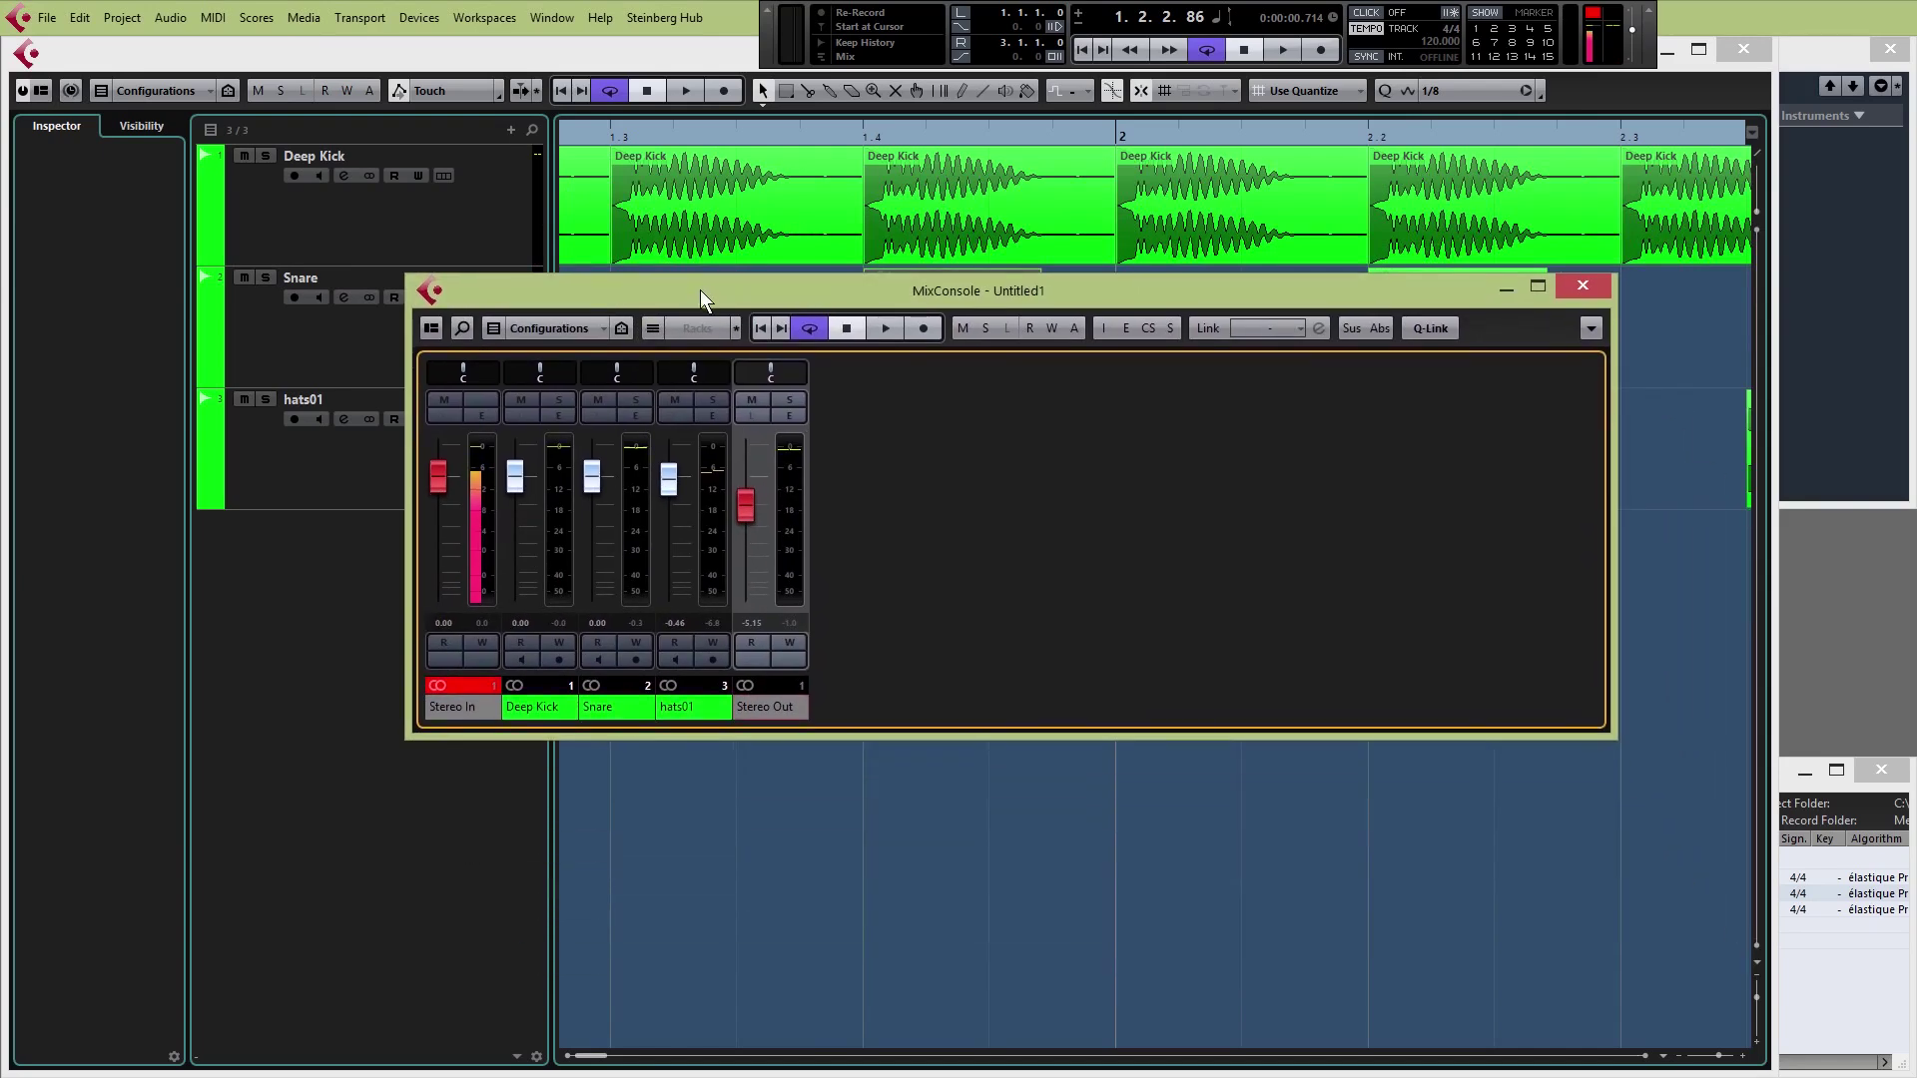
pyautogui.click(650, 332)
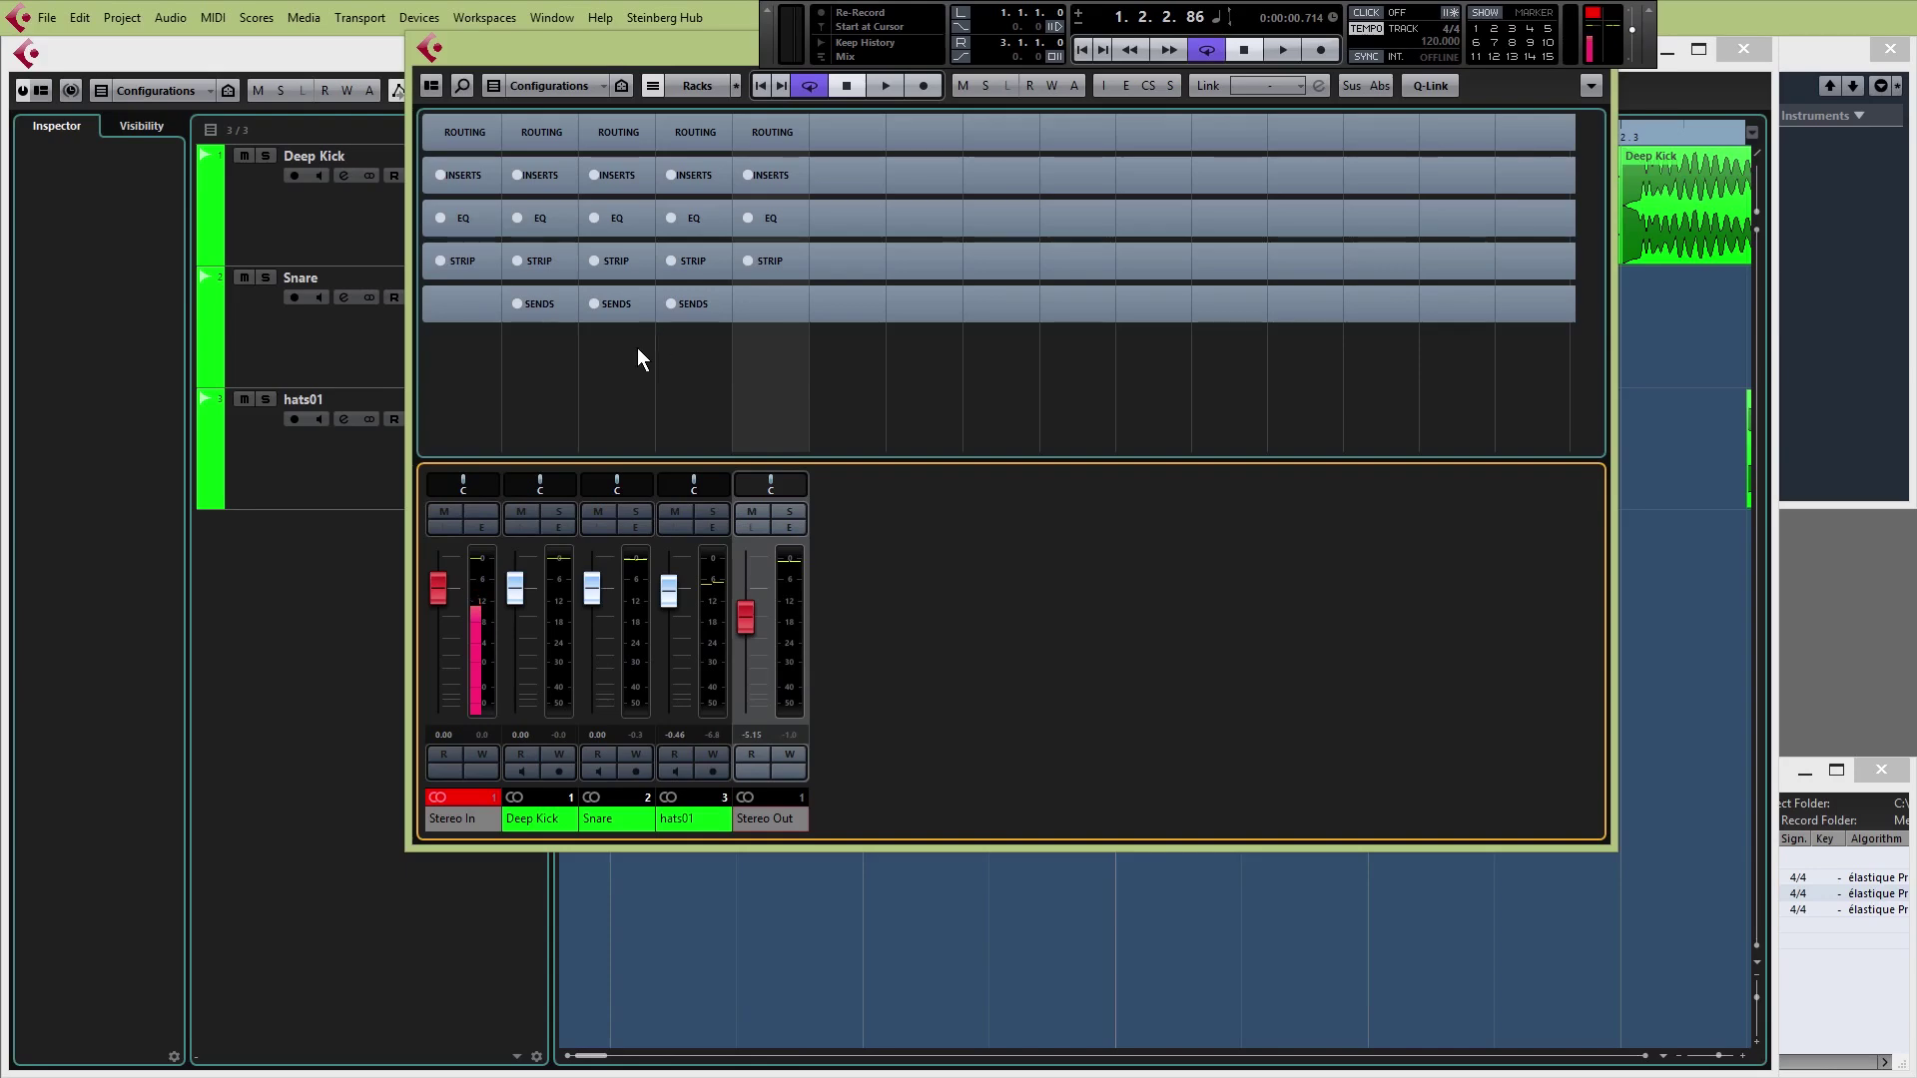
pyautogui.moveTo(716, 56); pyautogui.dragTo(690, 122)
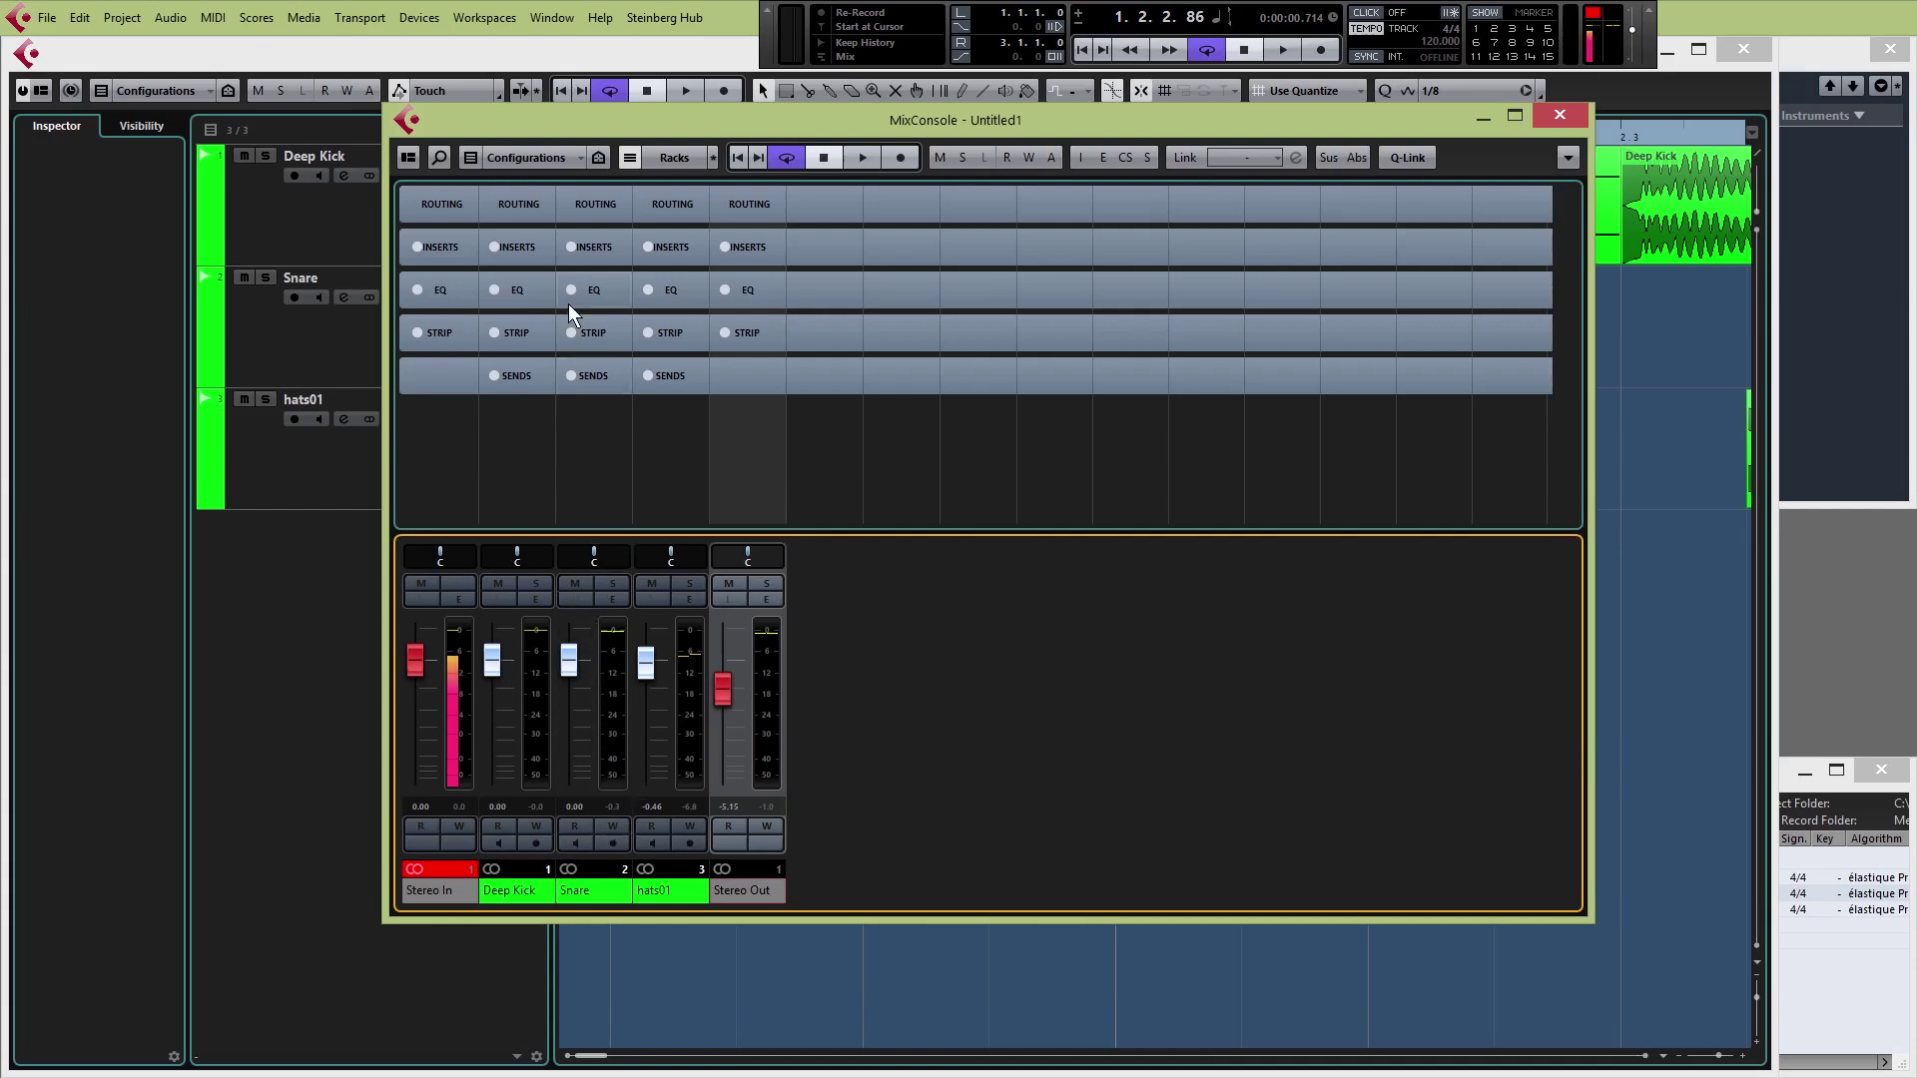
# Insert the RoomWorks reverb in the Snare channel's first insert slot and load its Drums Long Snare preset
pyautogui.click(585, 247)
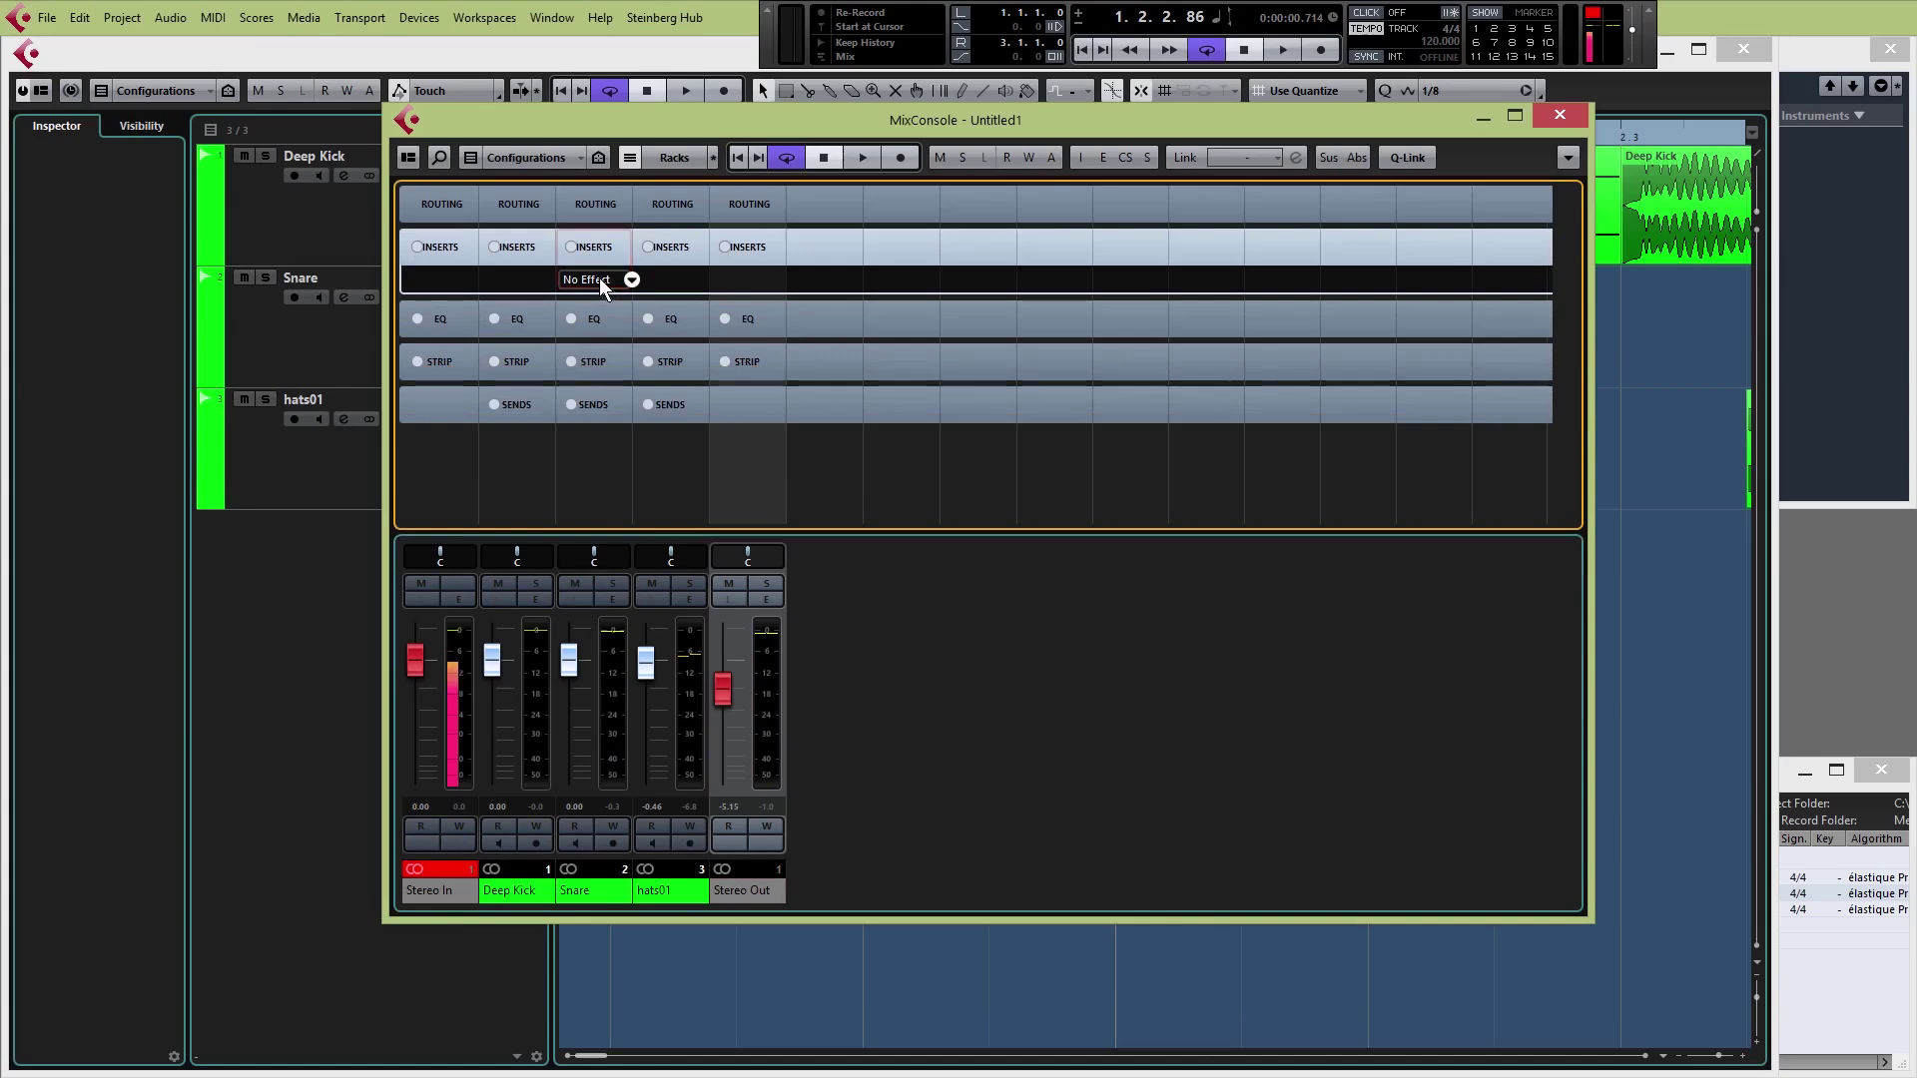
pyautogui.click(599, 279)
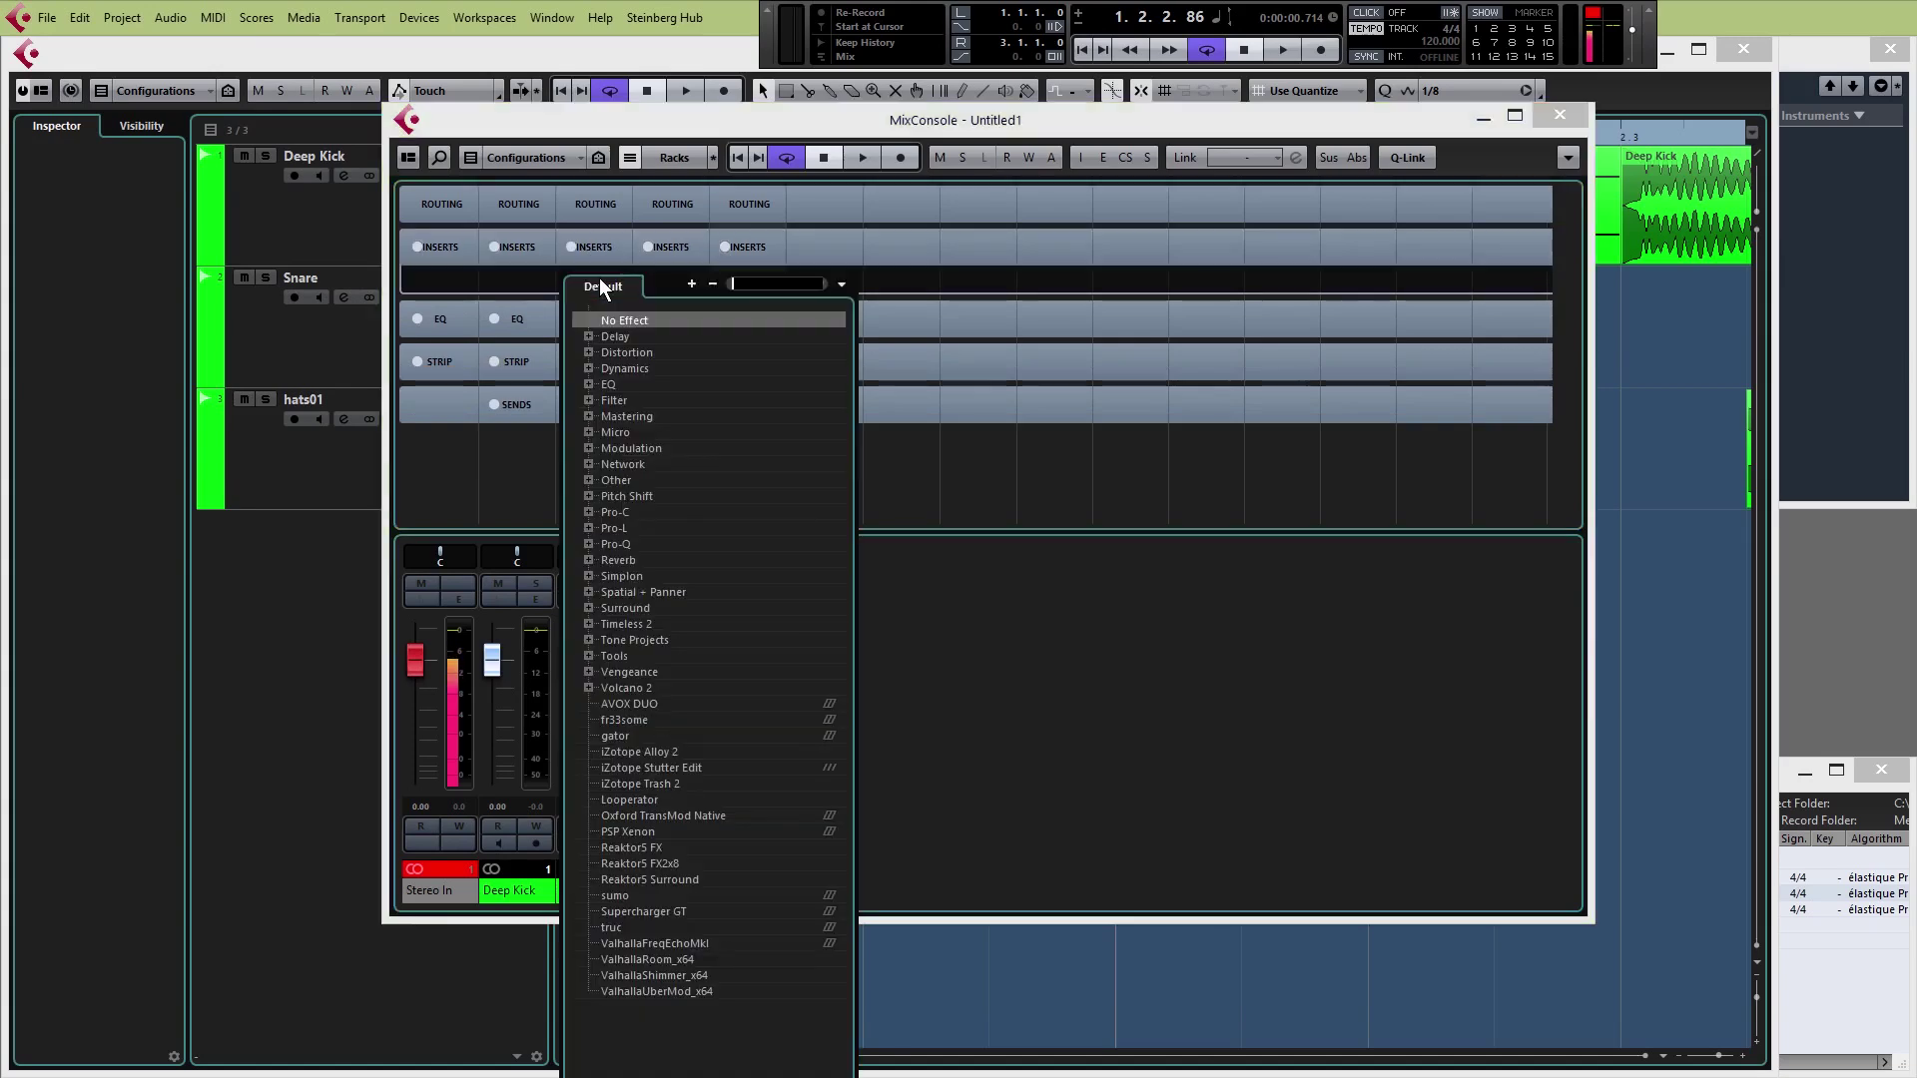
pyautogui.click(587, 561)
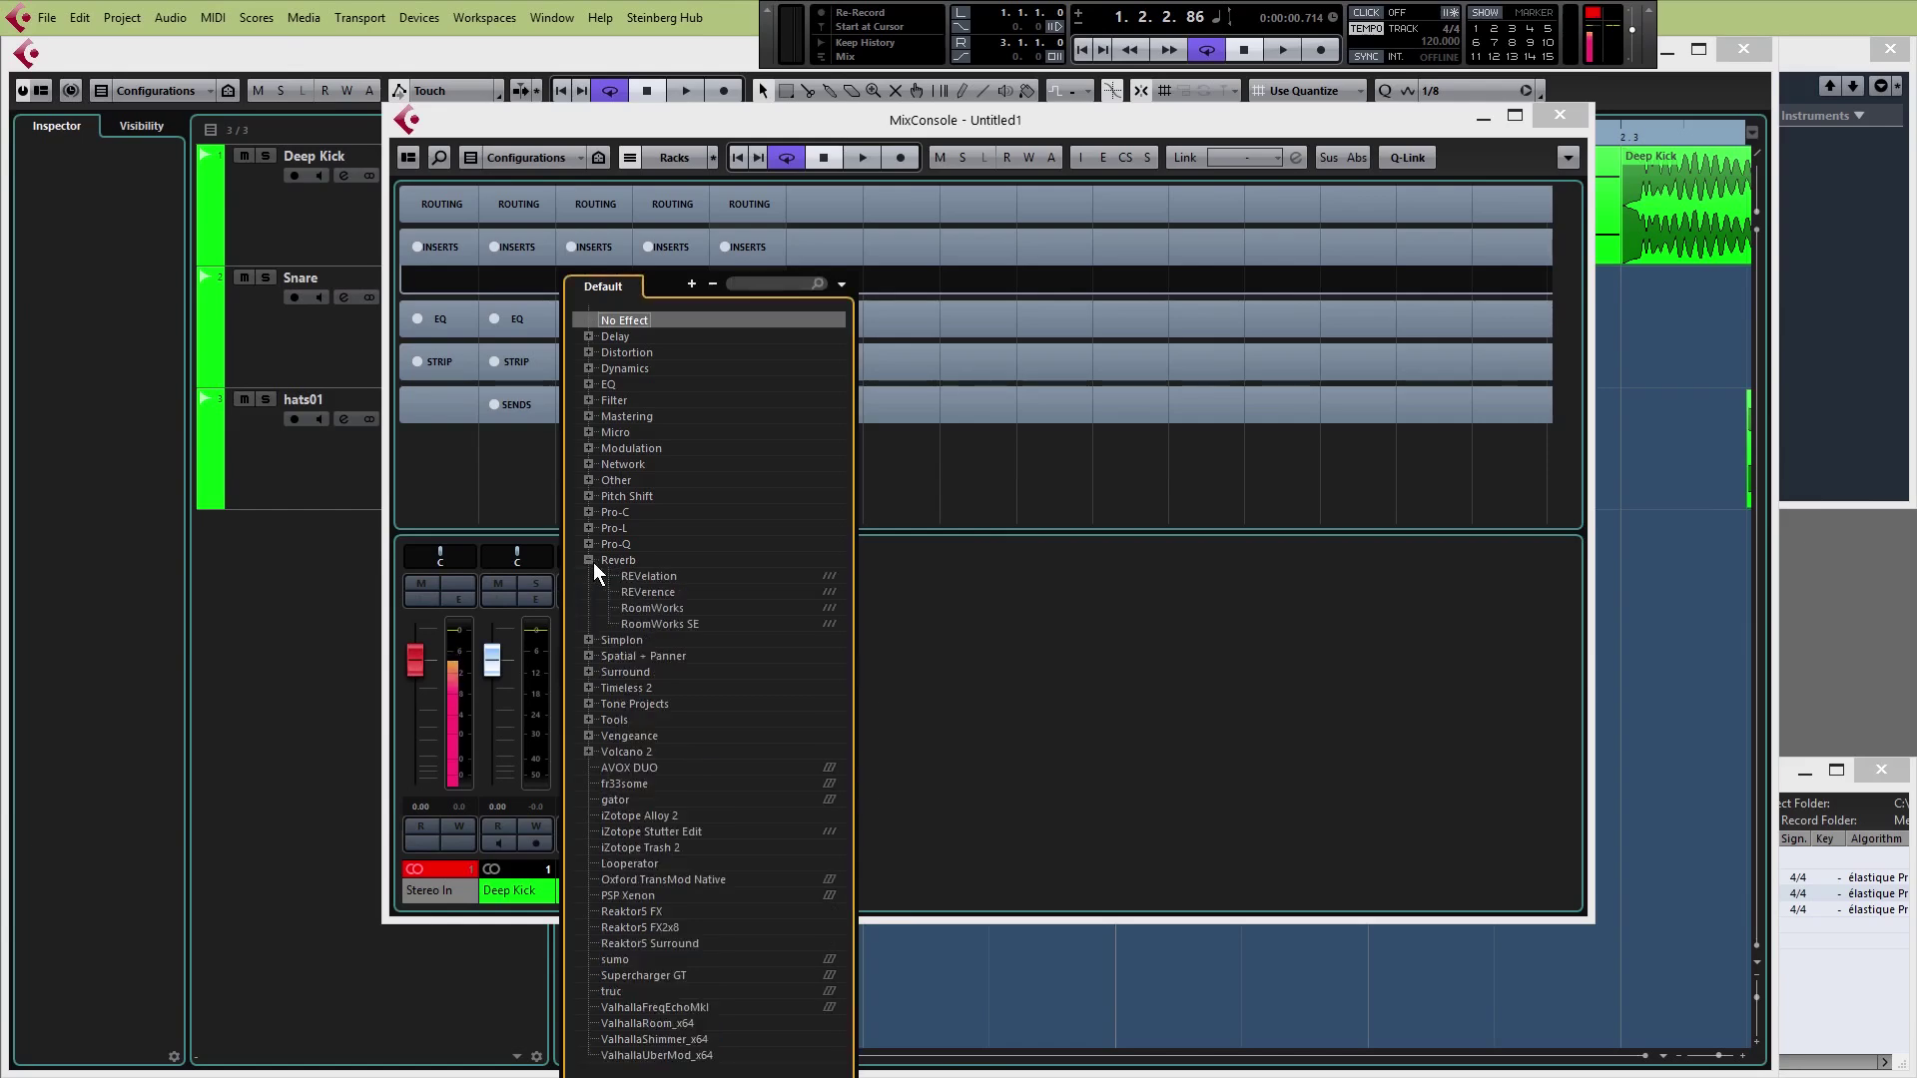
pyautogui.click(635, 608)
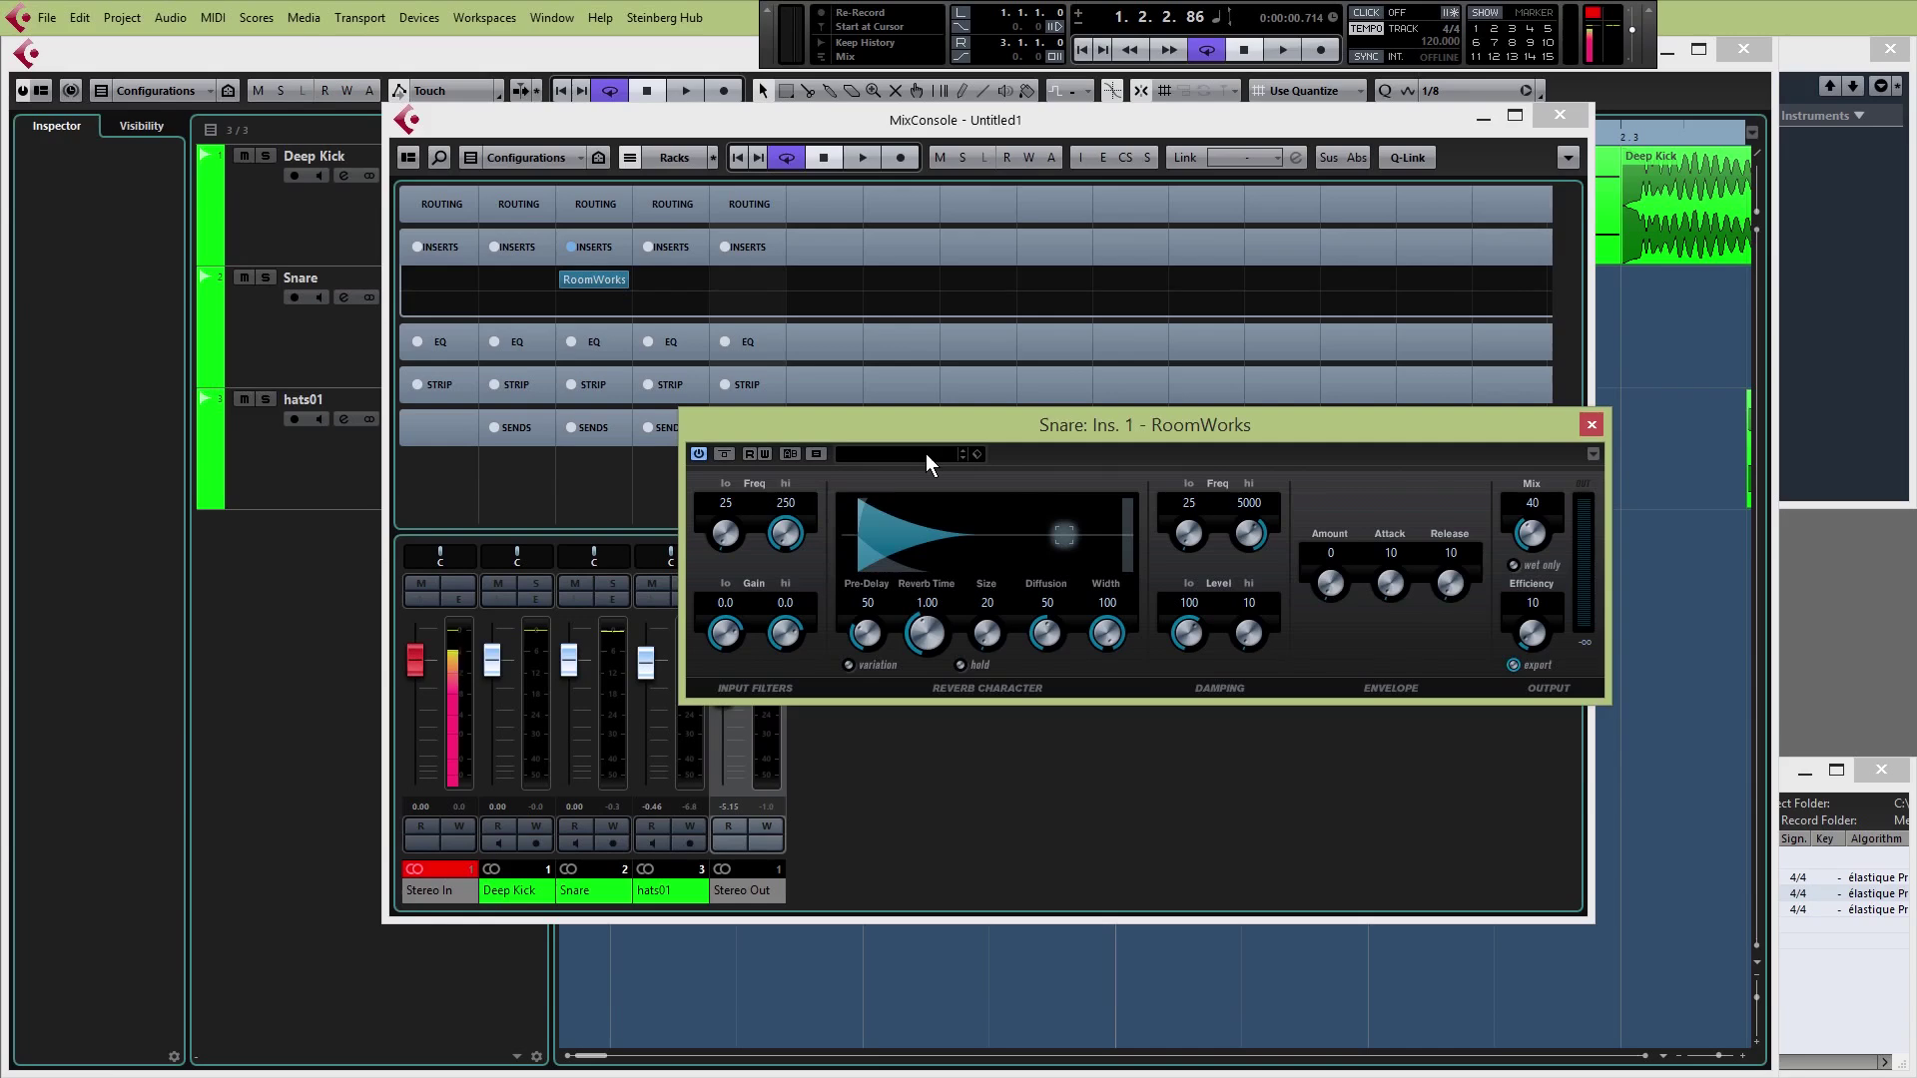
pyautogui.click(925, 453)
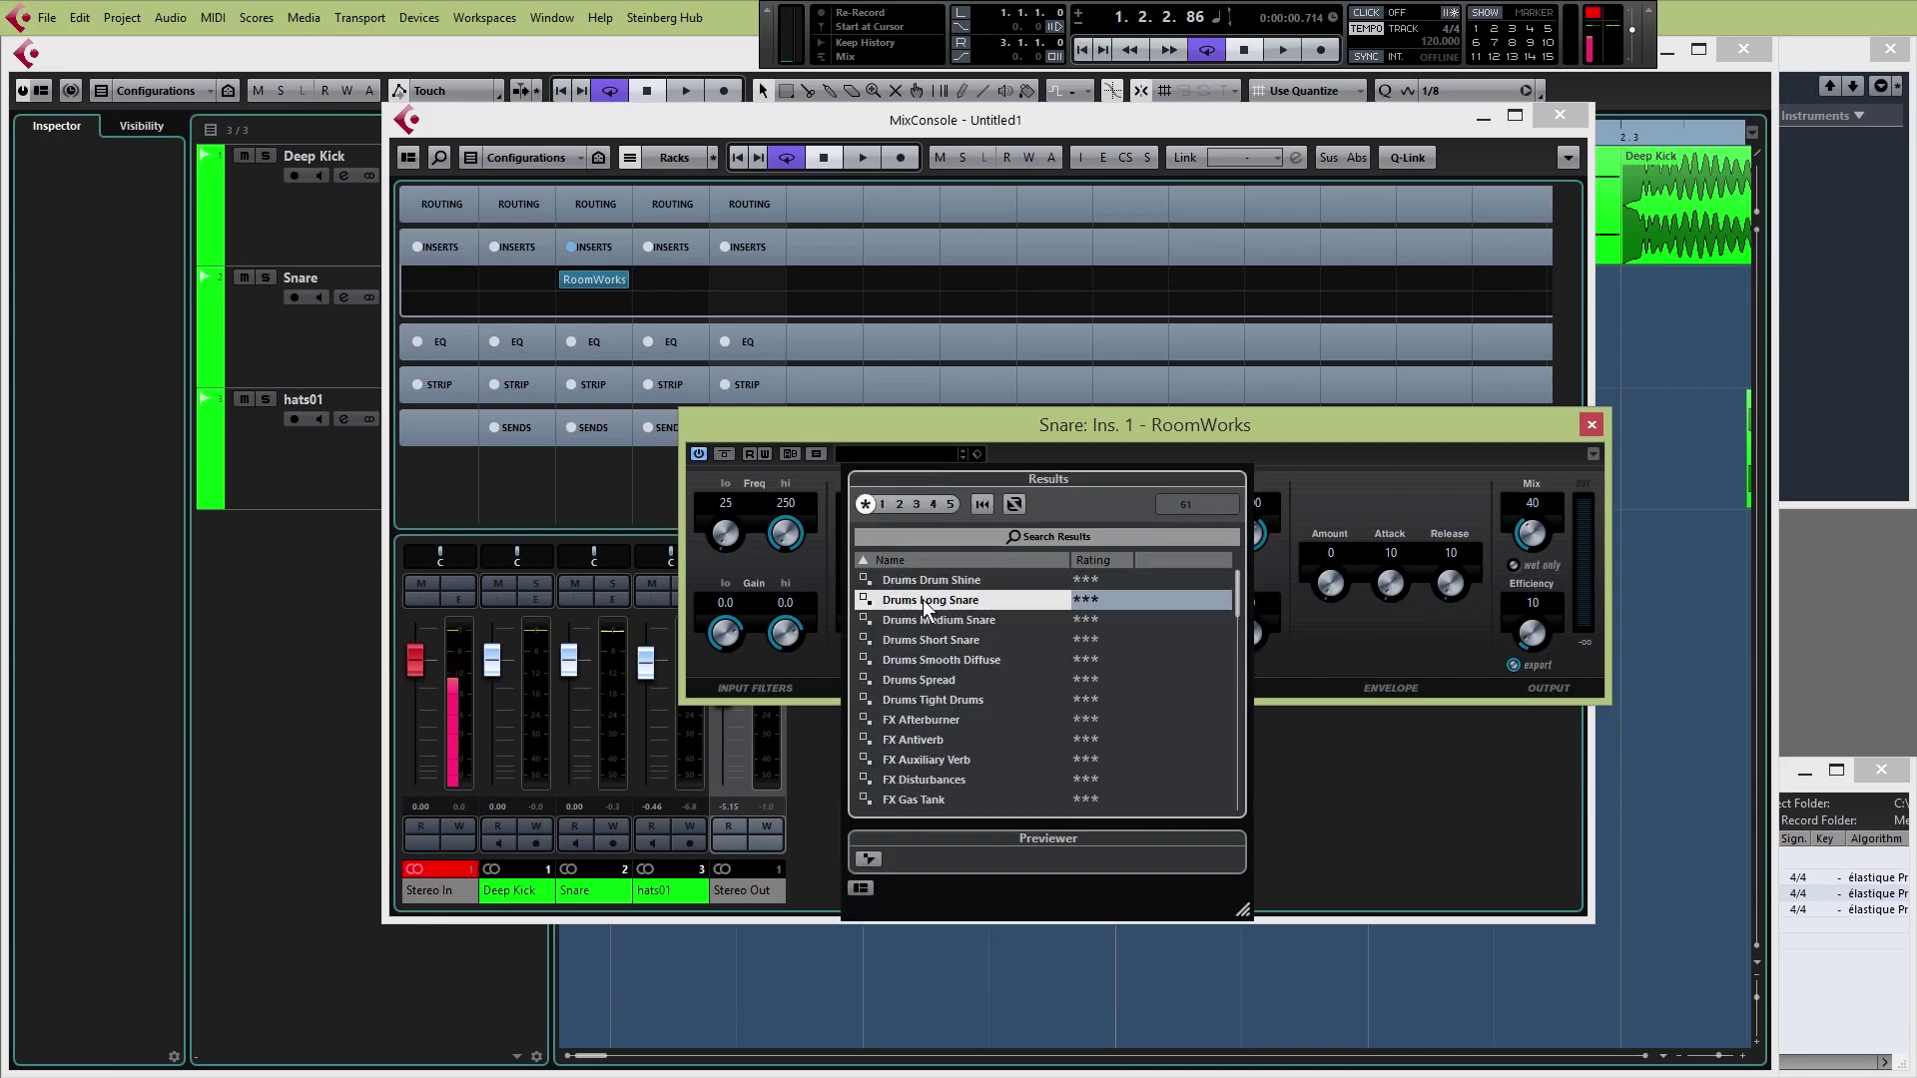
pyautogui.doubleClick(922, 599)
pyautogui.moveTo(1038, 423); pyautogui.dragTo(1010, 395)
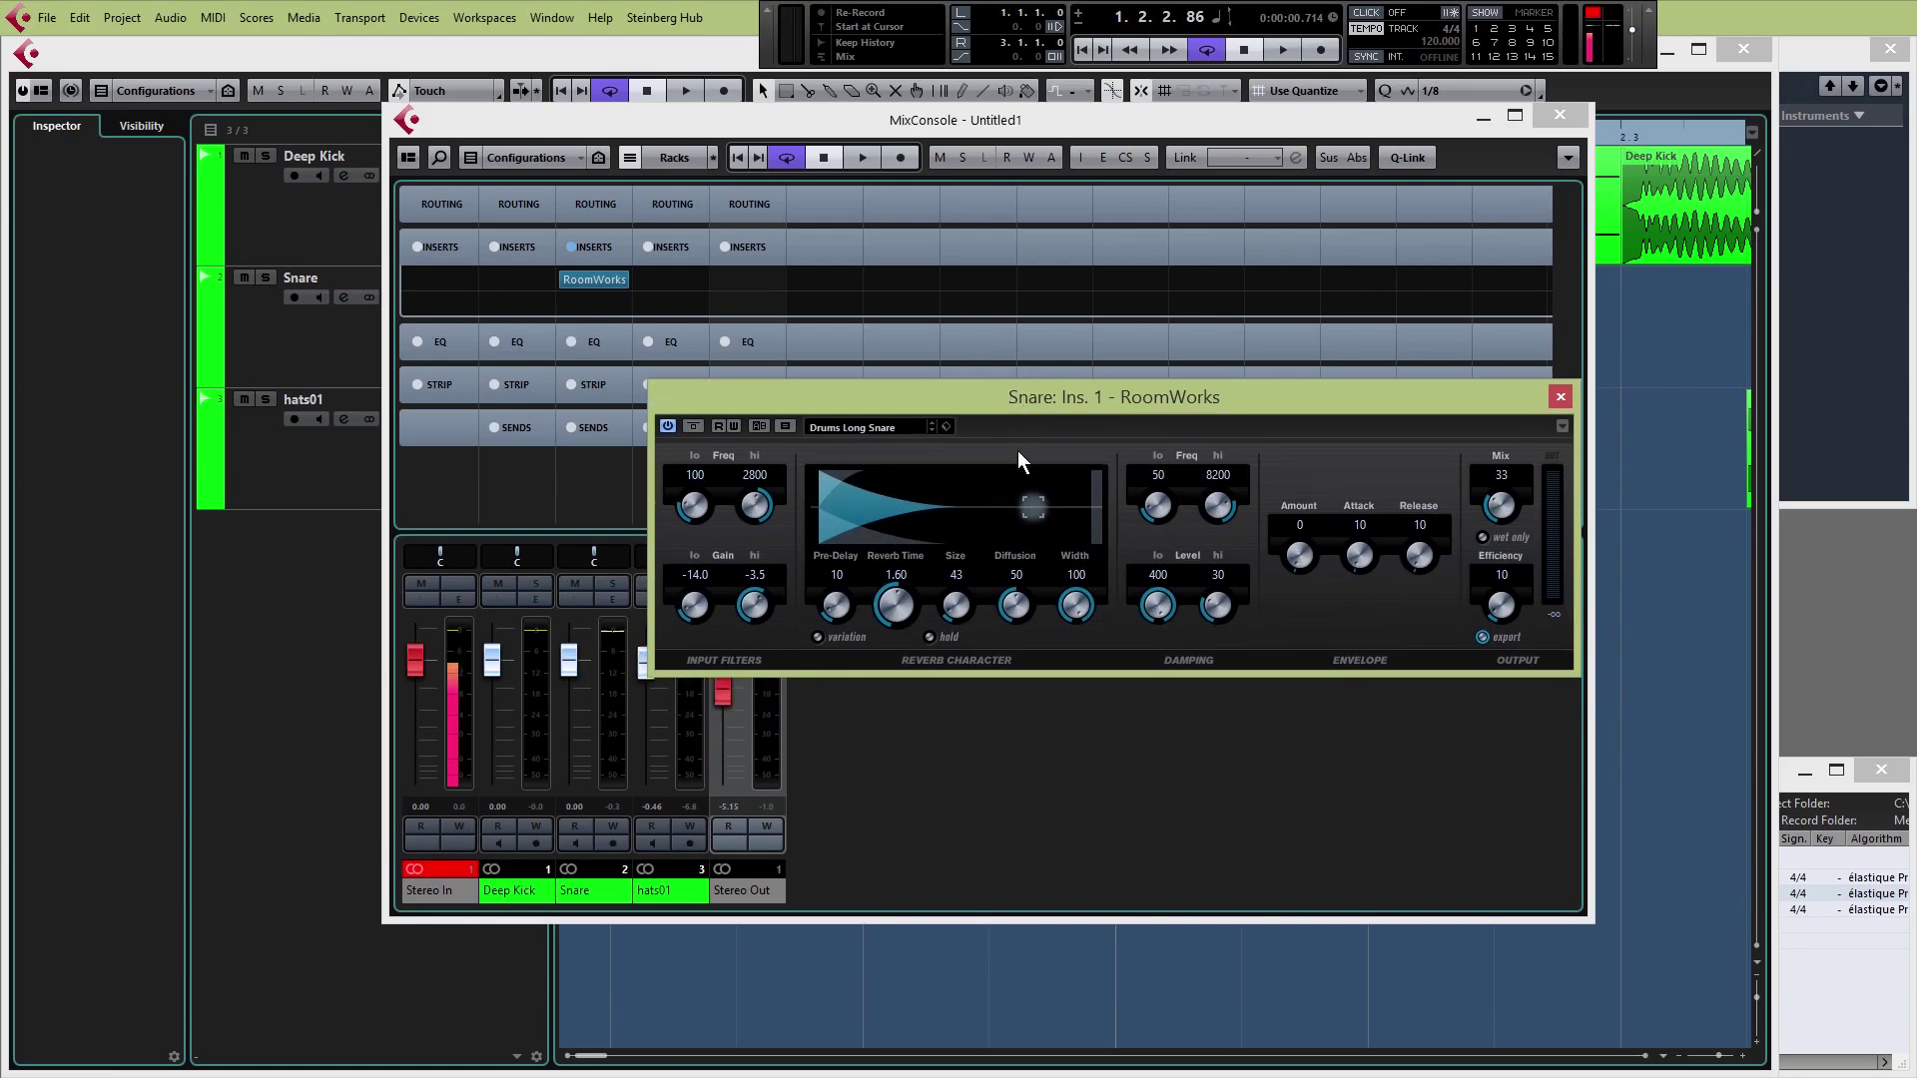
# Lower the RoomWorks Mix on the Snare to about 25 while auditioning the beat, and close the plug-in
pyautogui.press('space')
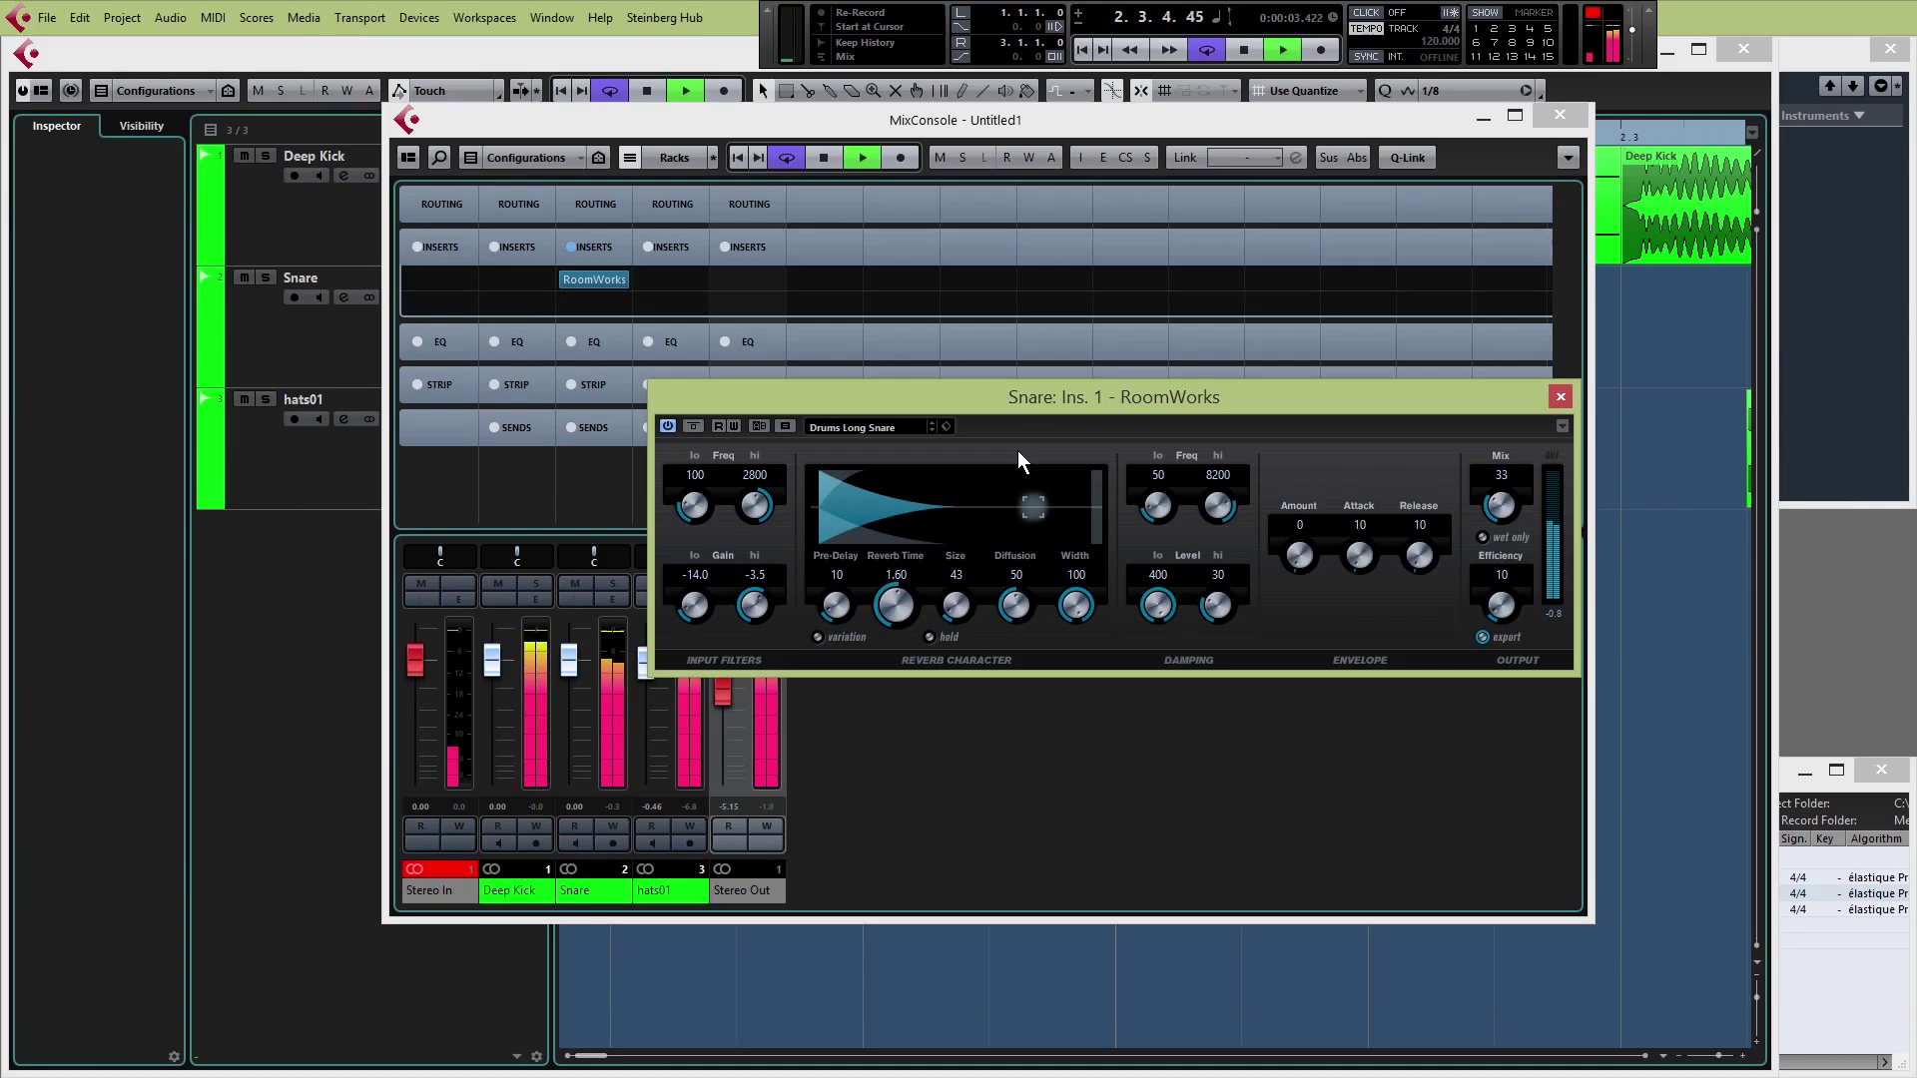
pyautogui.press('space')
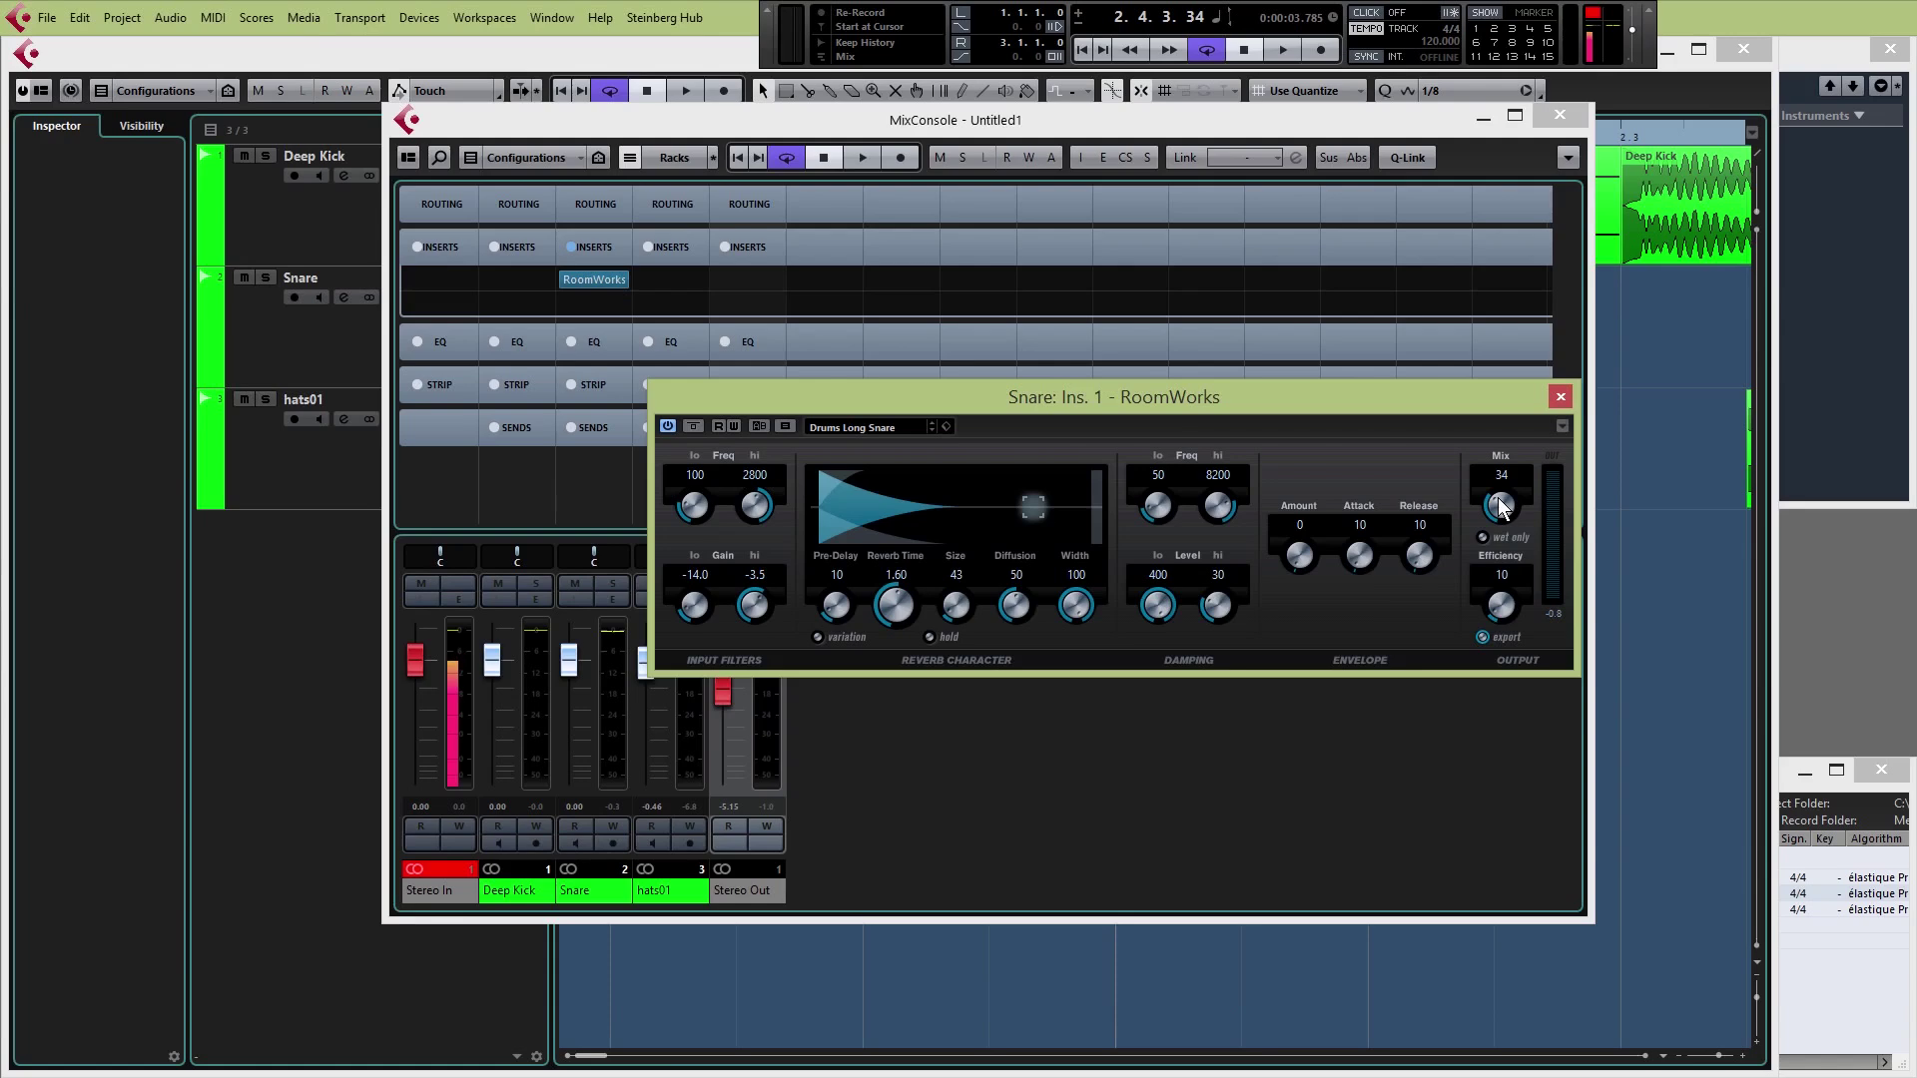
pyautogui.press('space')
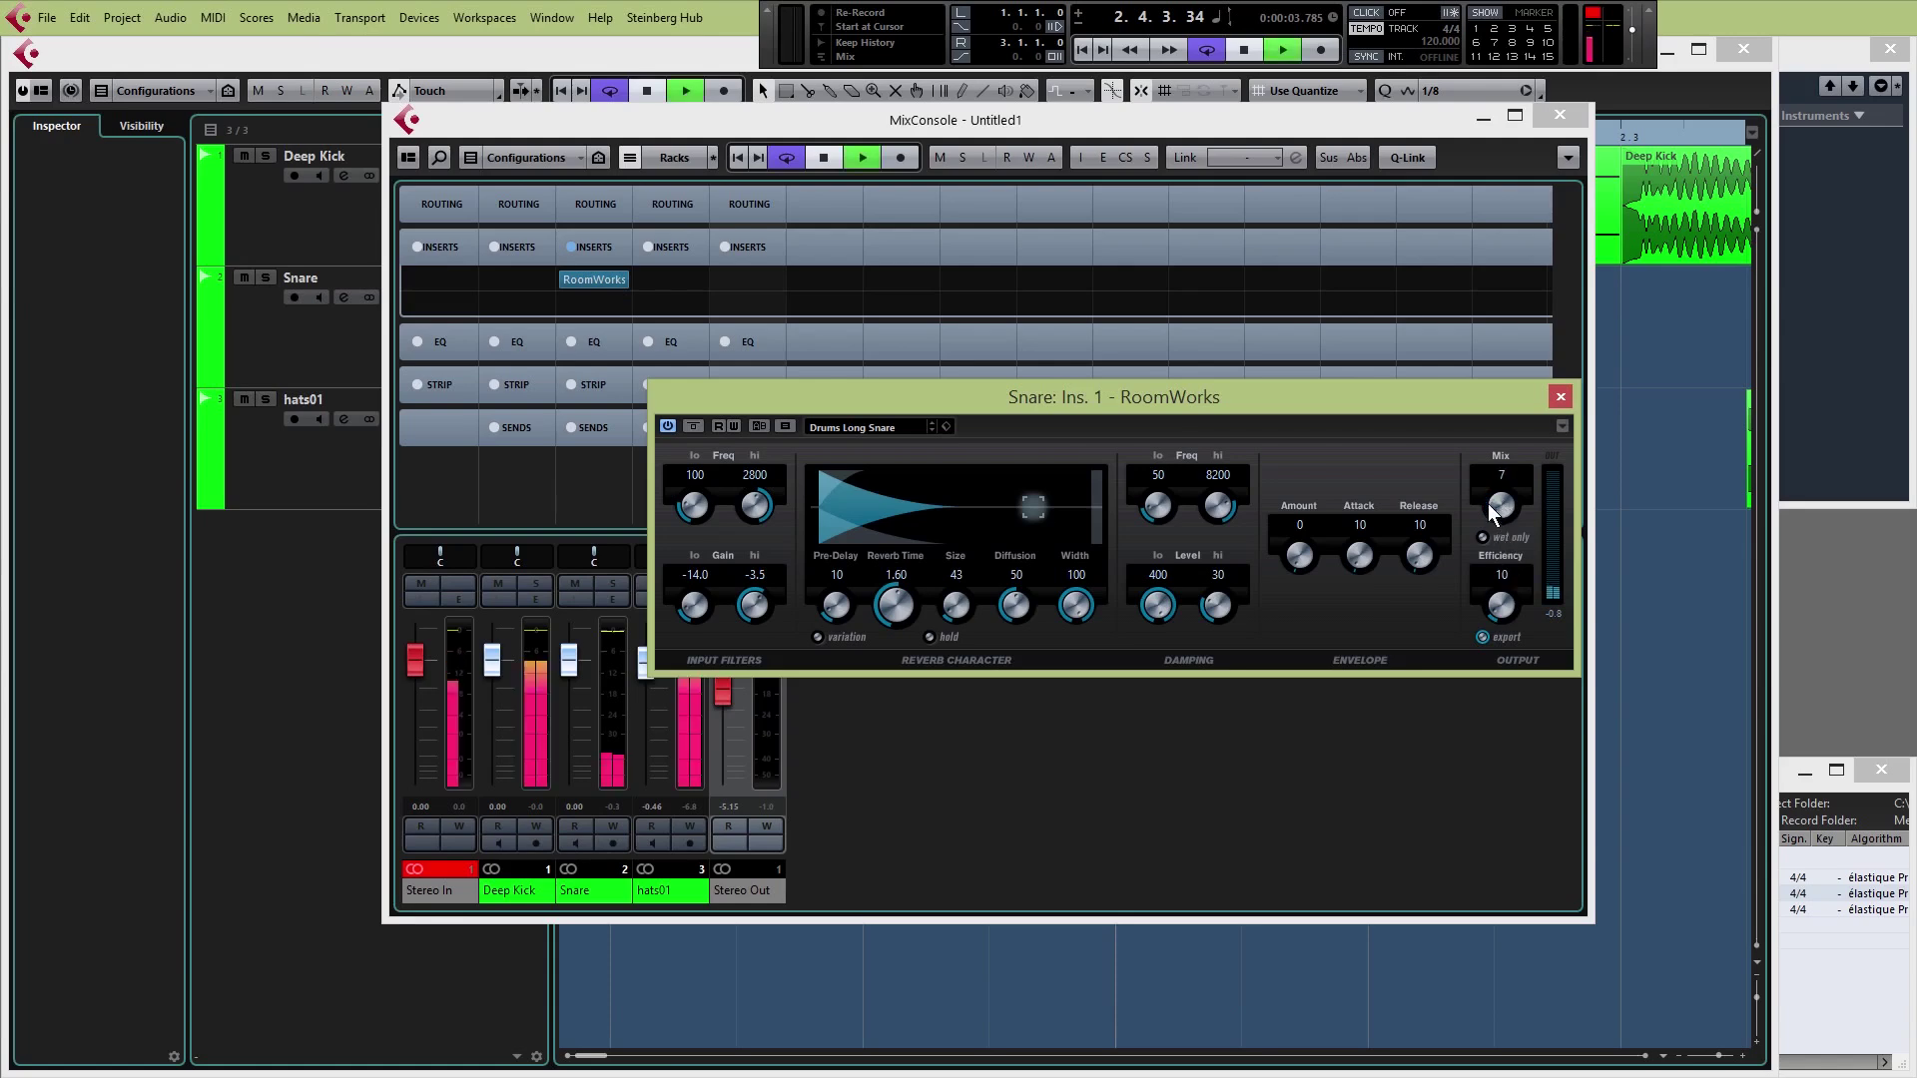
pyautogui.moveTo(1487, 504); pyautogui.dragTo(1494, 455)
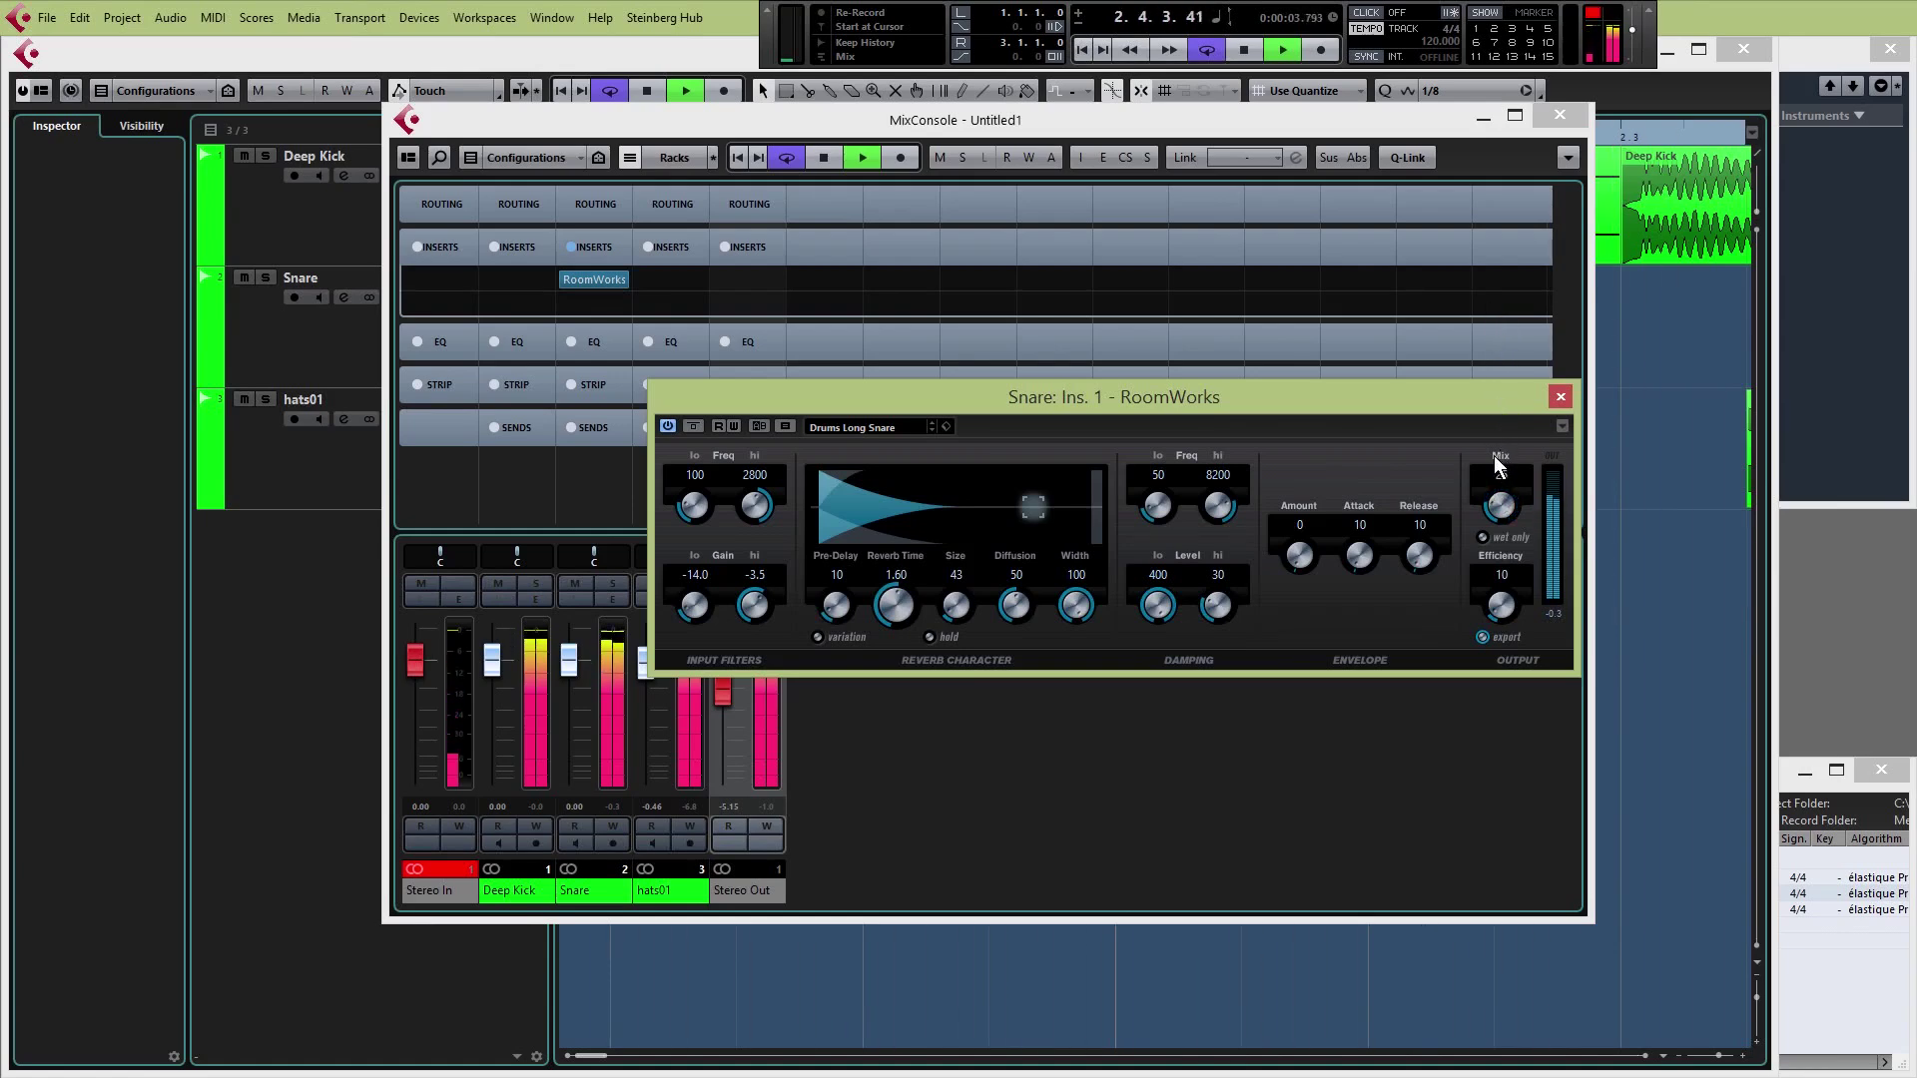
pyautogui.press('space')
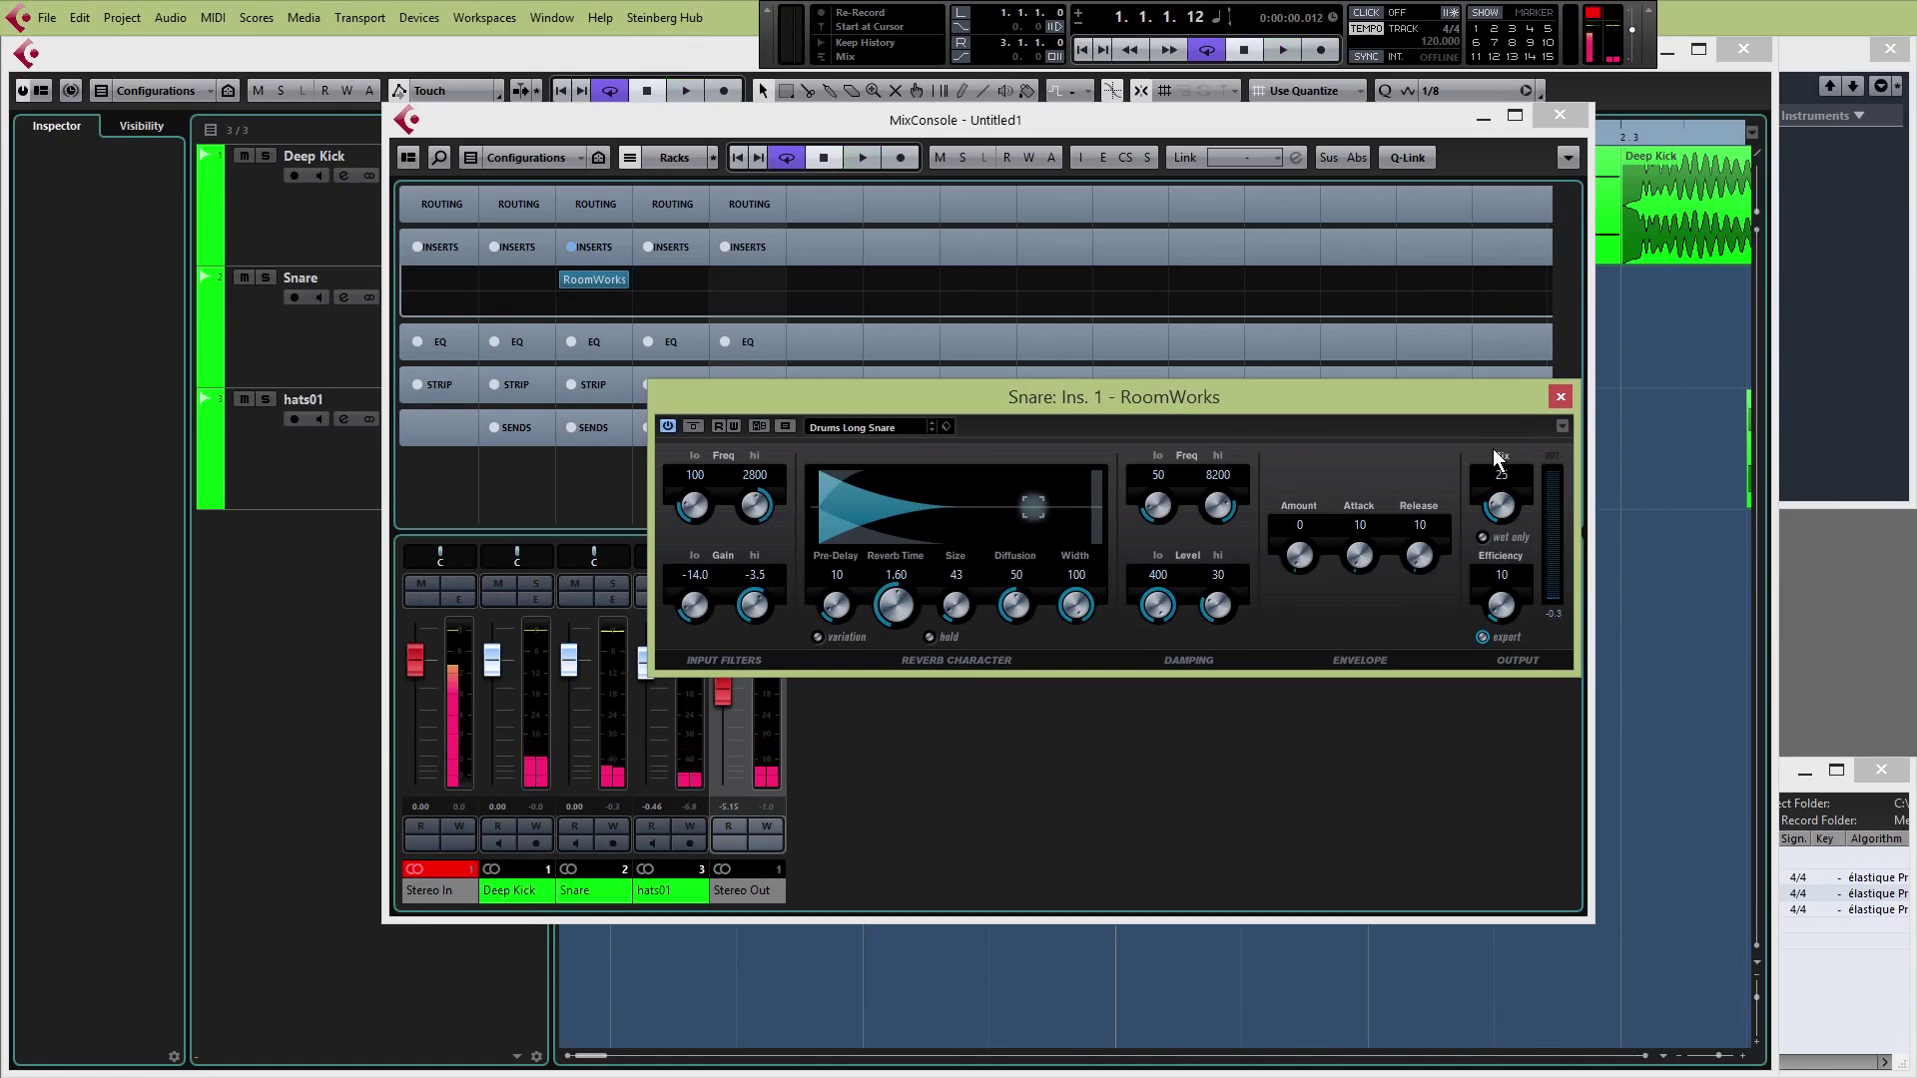
pyautogui.press('Escape')
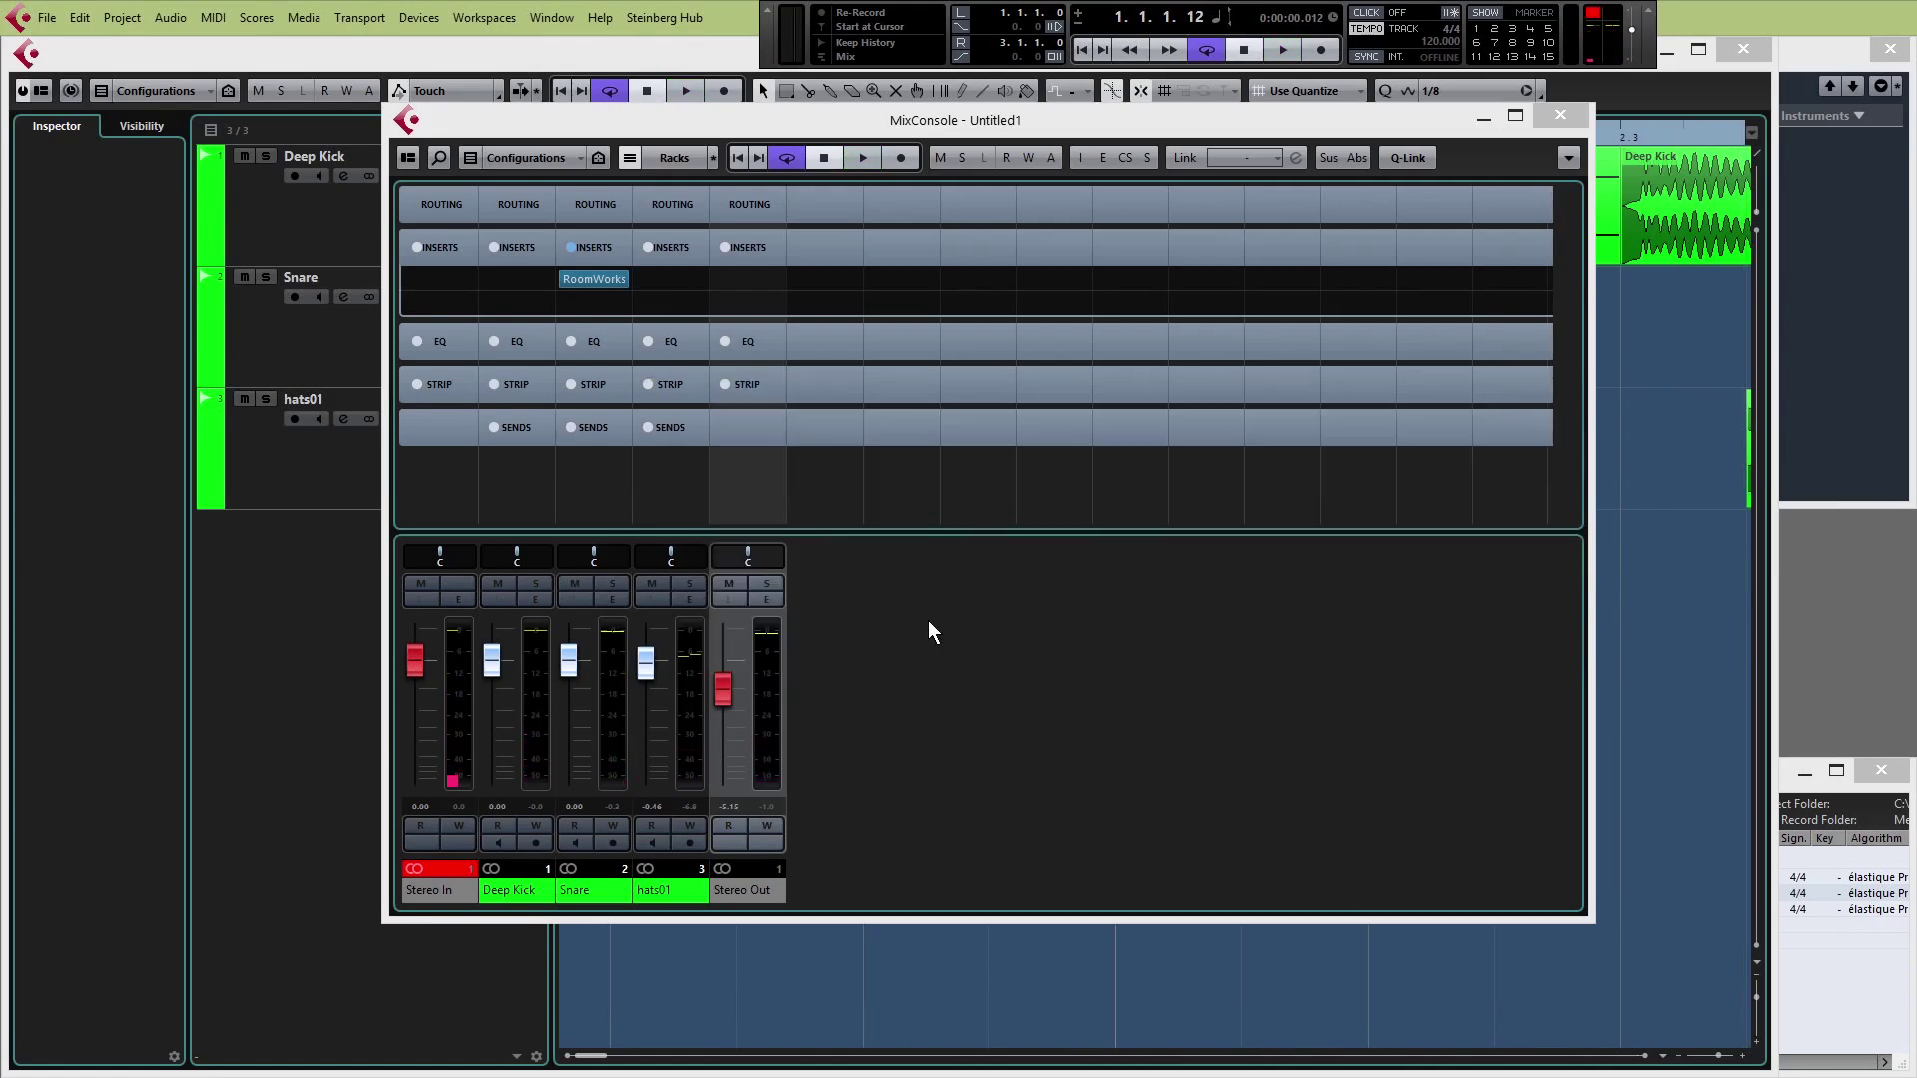
# Expand the EQ rack and shape band 2 of the Deep Kick channel's EQ curve while playing the beat
pyautogui.click(519, 343)
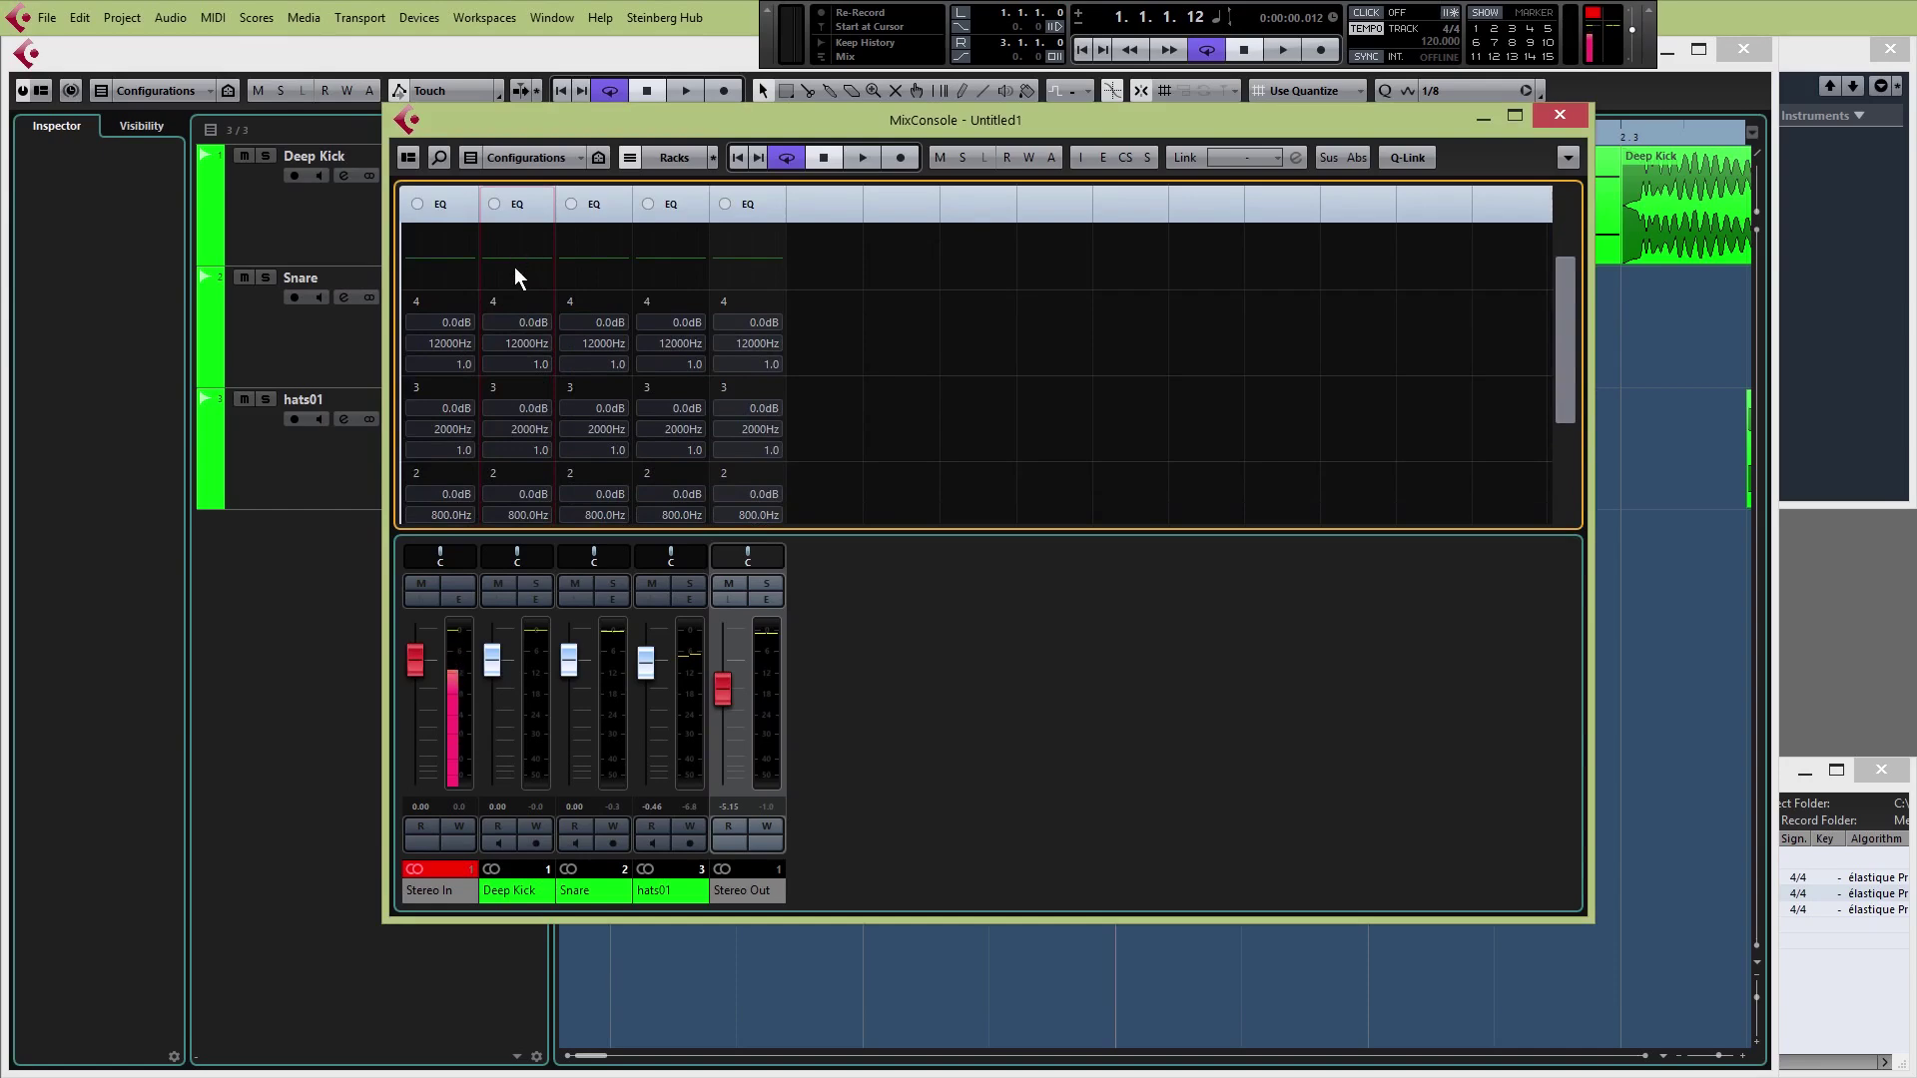
pyautogui.press('space')
pyautogui.click(519, 277)
pyautogui.click(515, 258)
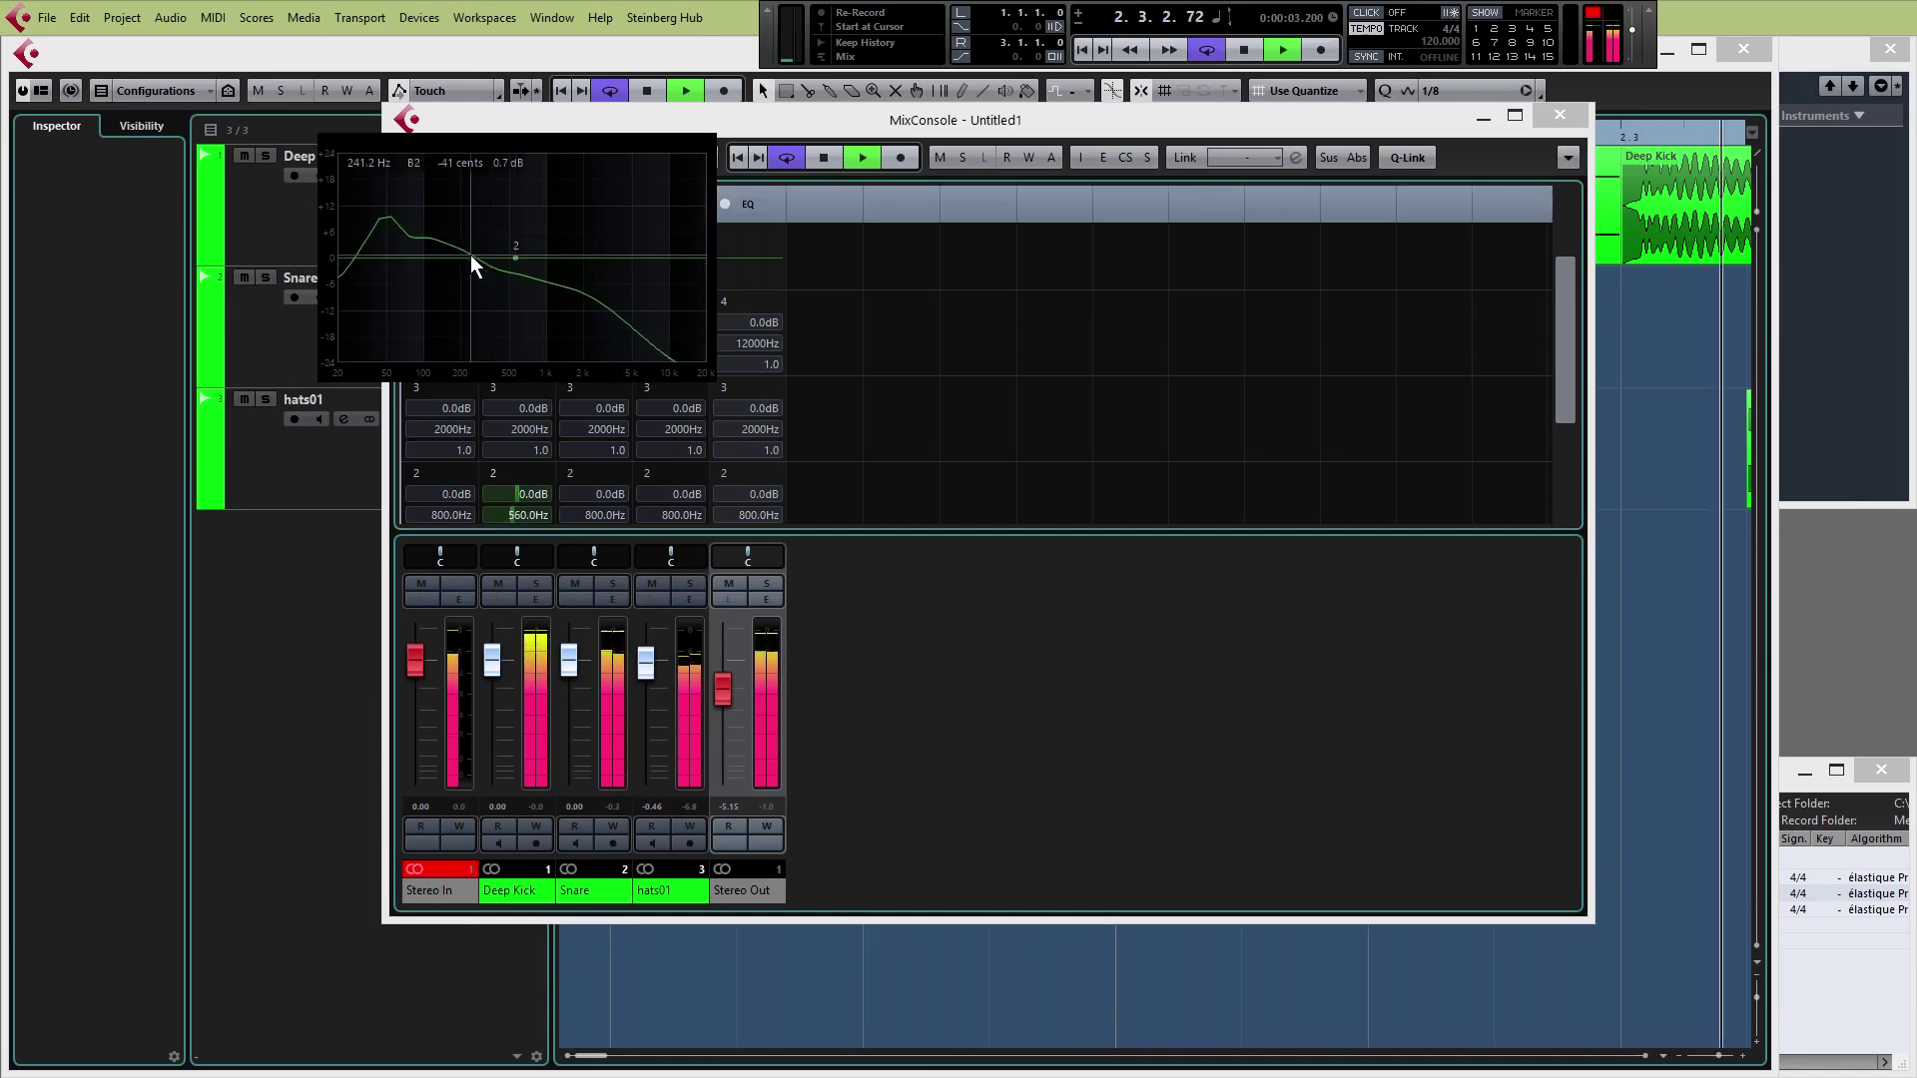
pyautogui.moveTo(470, 254); pyautogui.dragTo(543, 340)
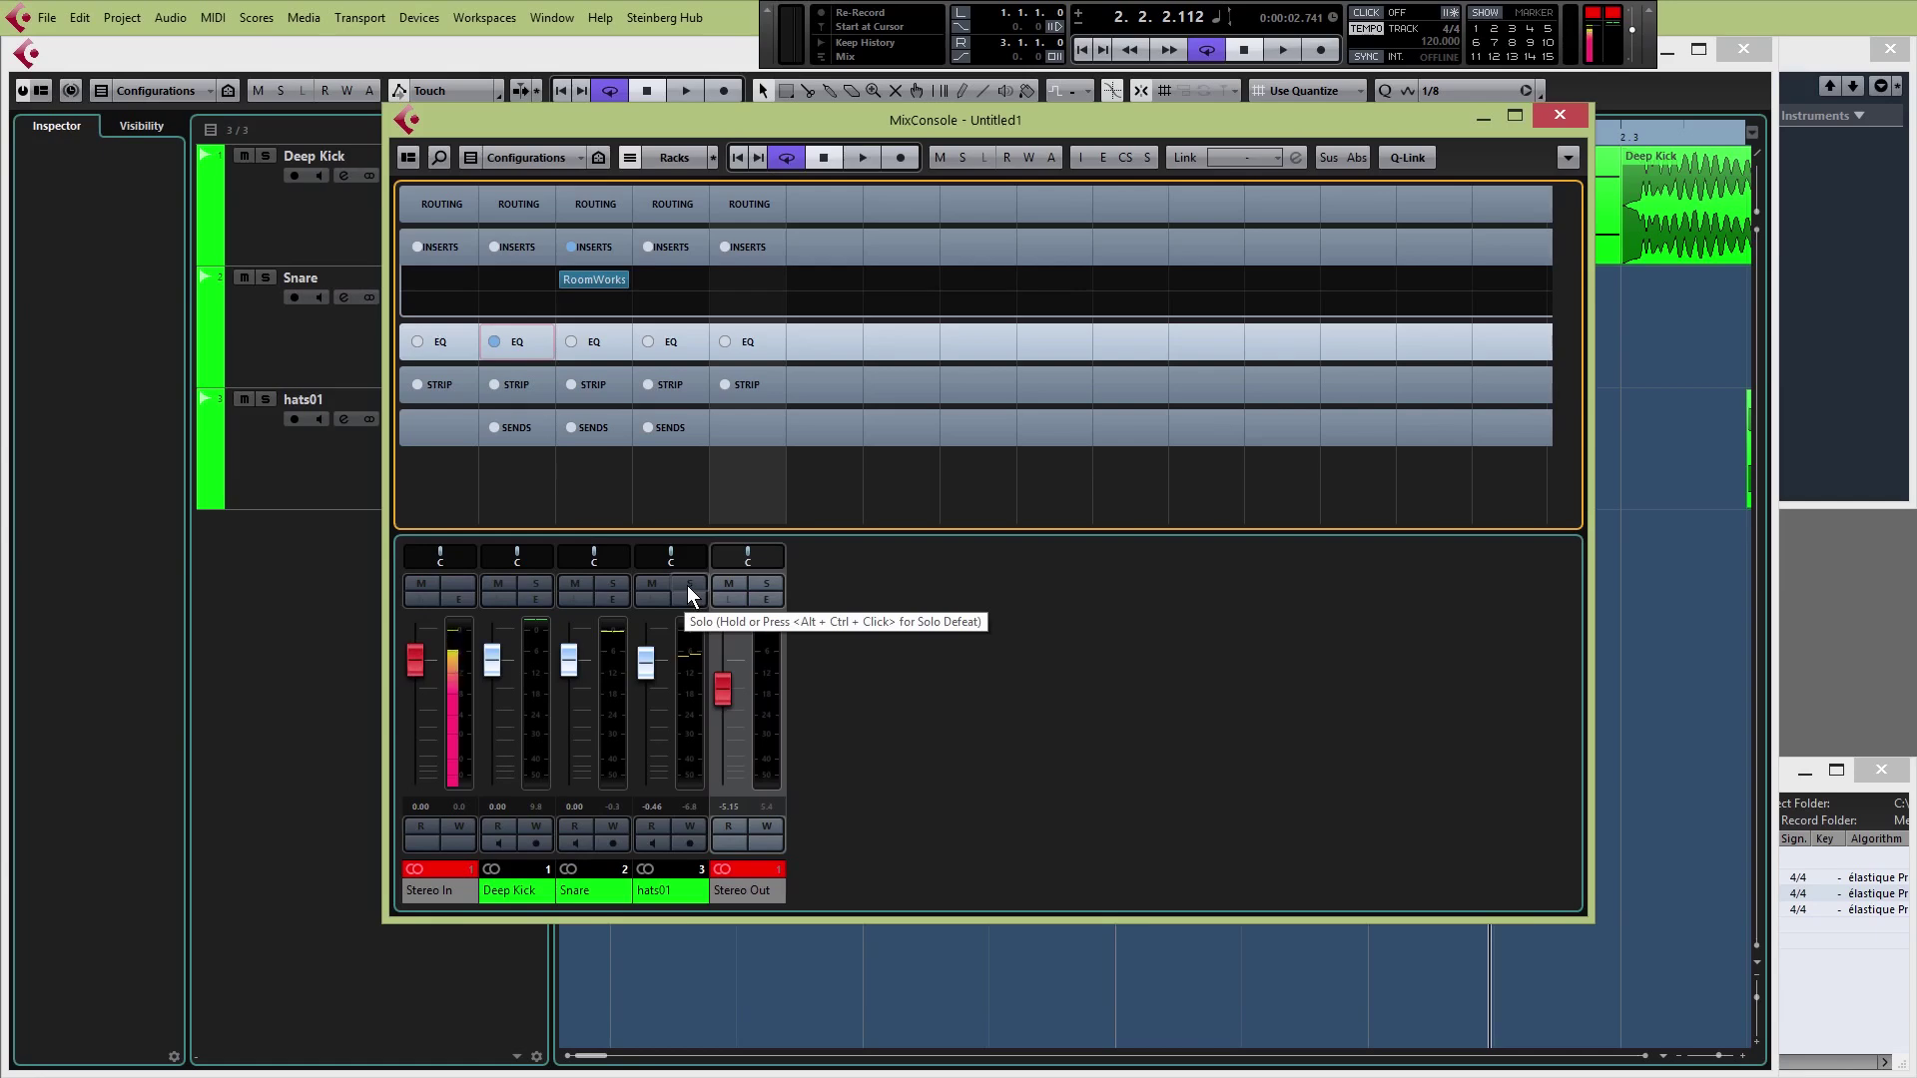
# Solo and unsolo the hats01 channel during playback, and mute and unmute it
pyautogui.click(687, 585)
pyautogui.press('space')
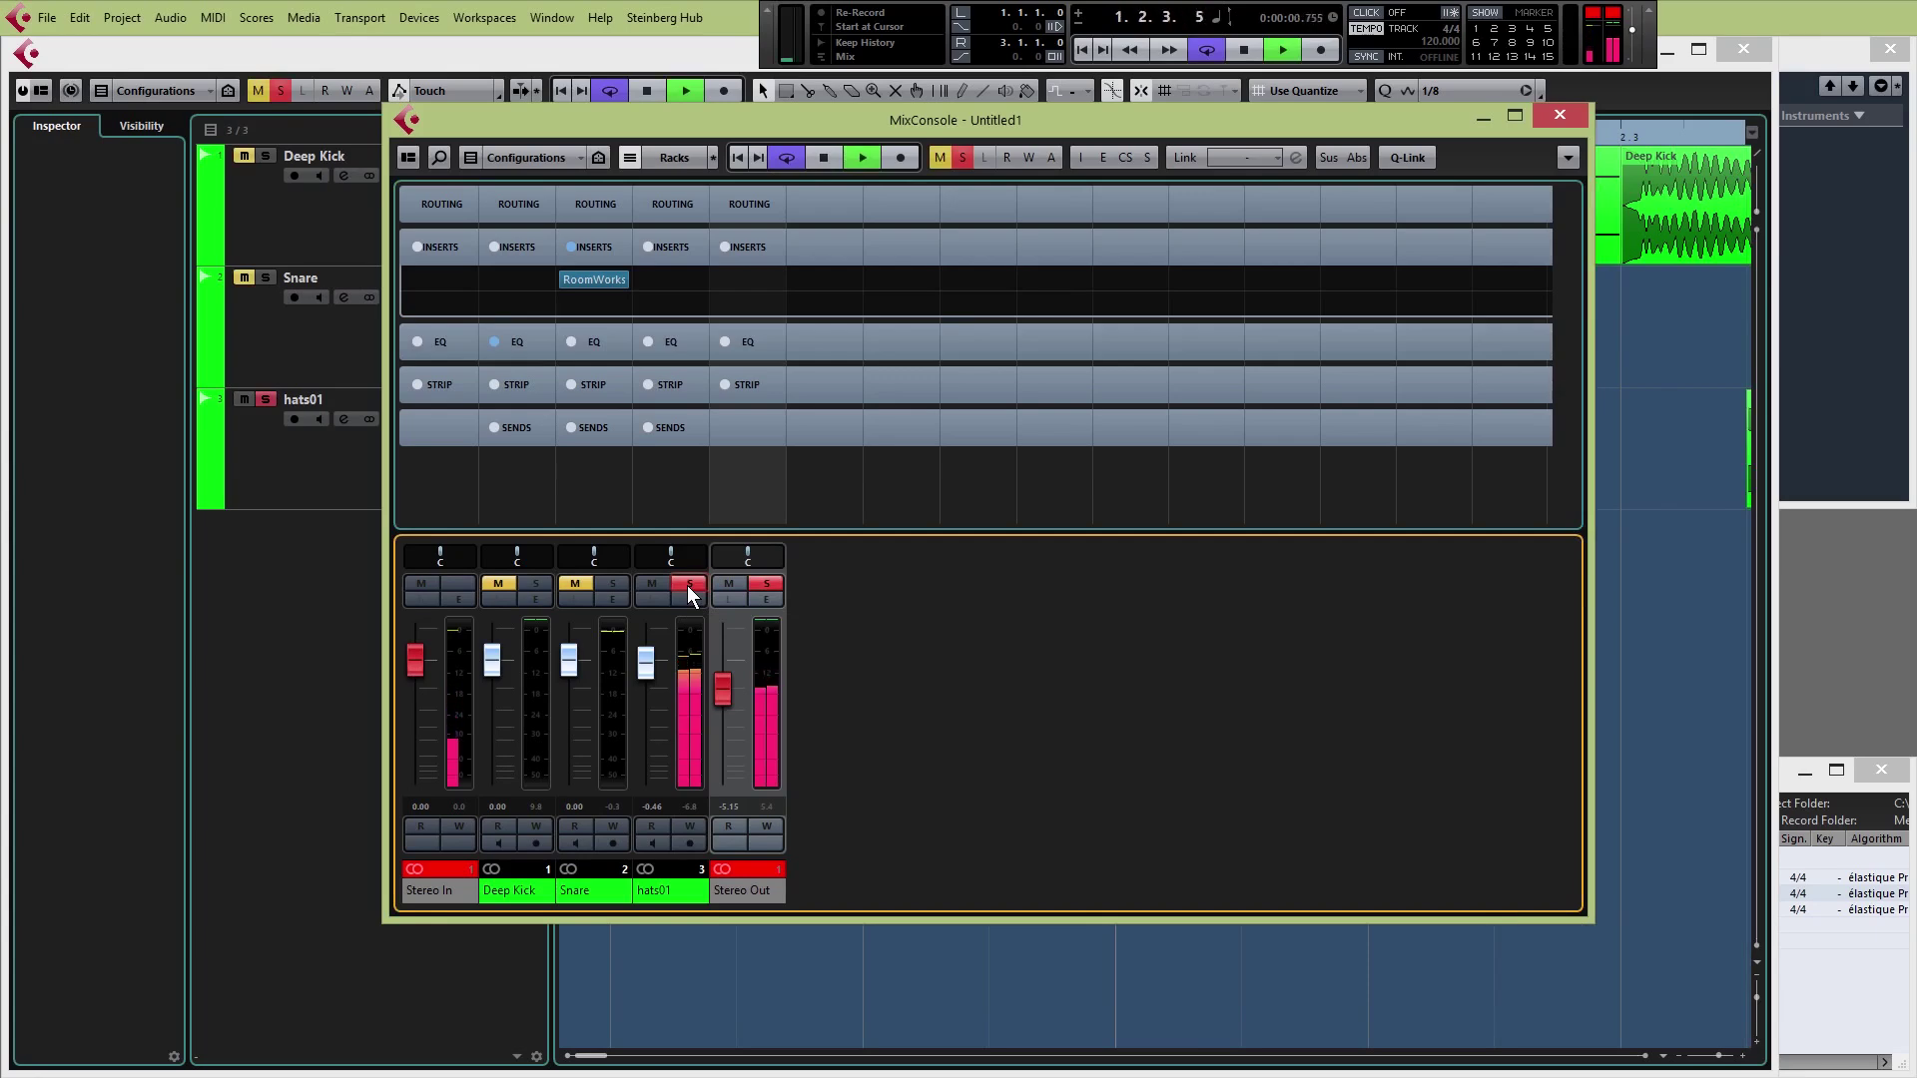
pyautogui.click(688, 588)
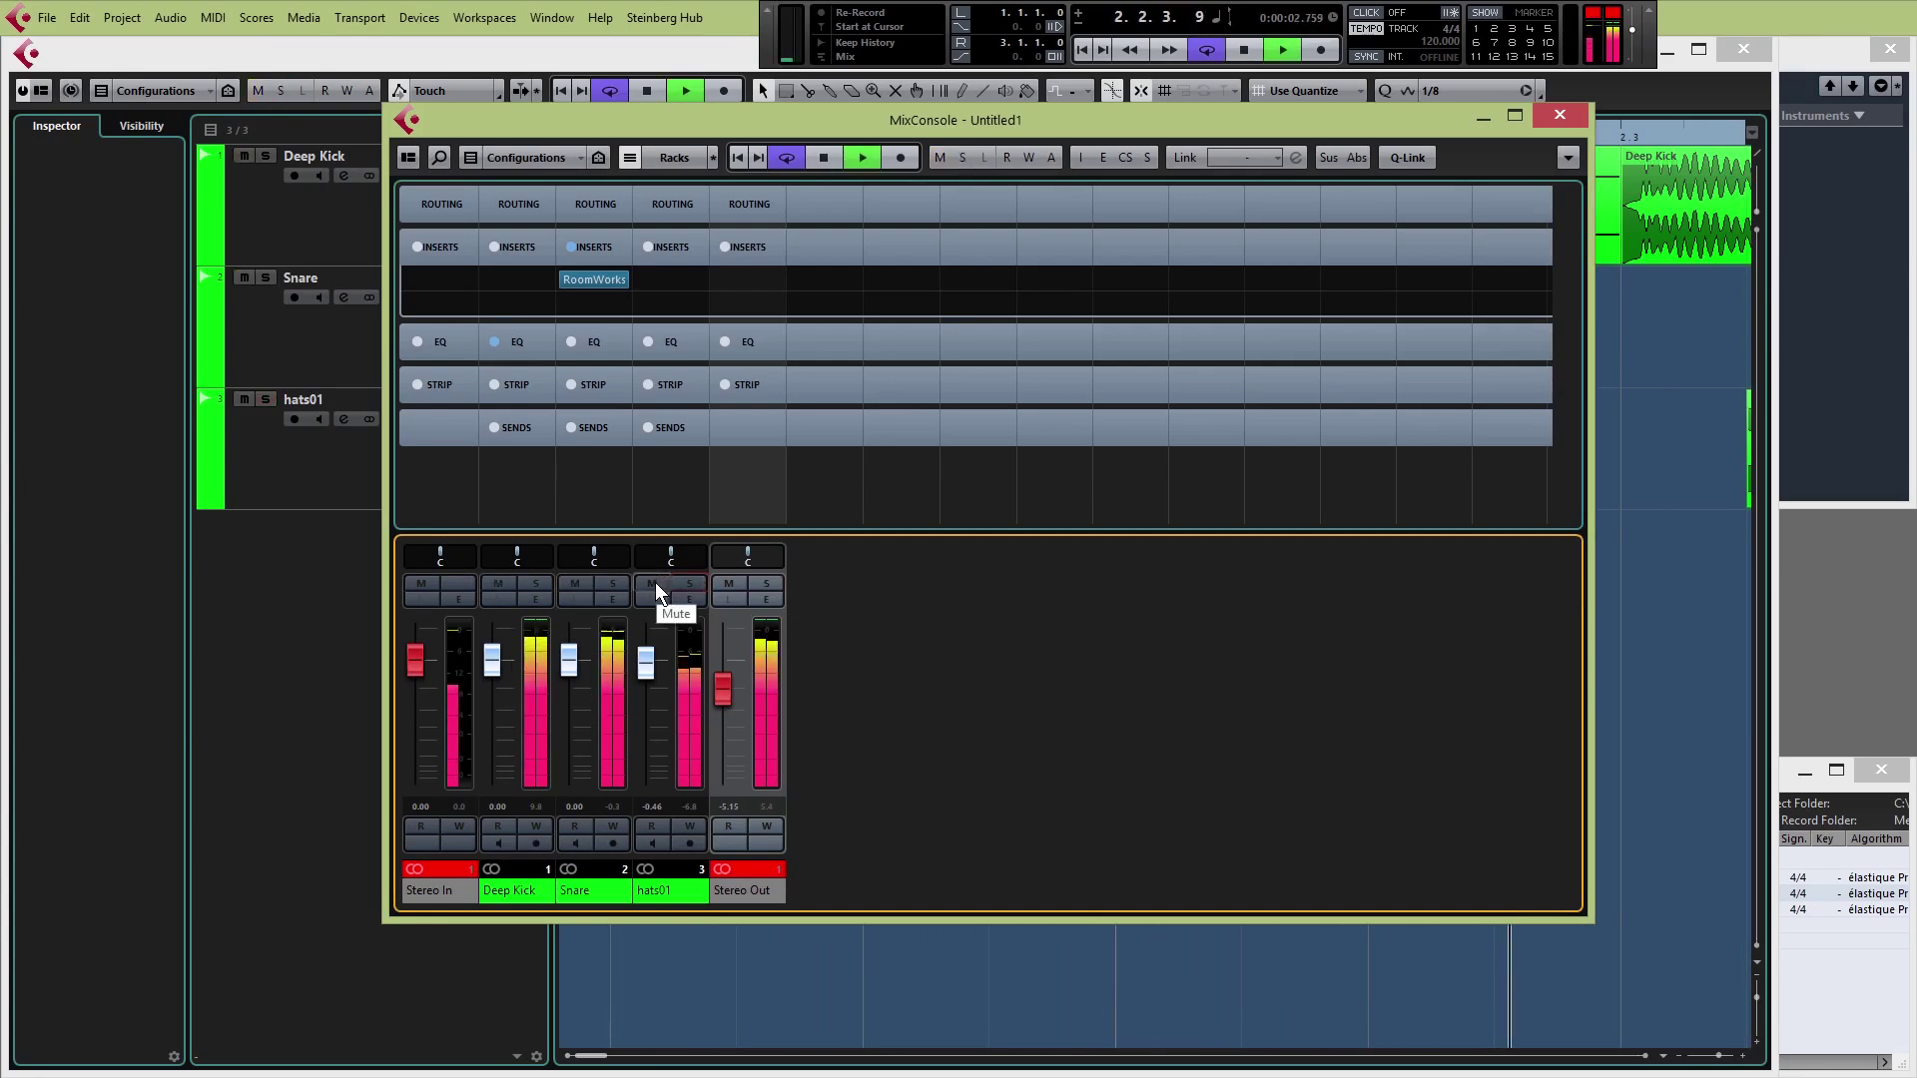
pyautogui.click(655, 584)
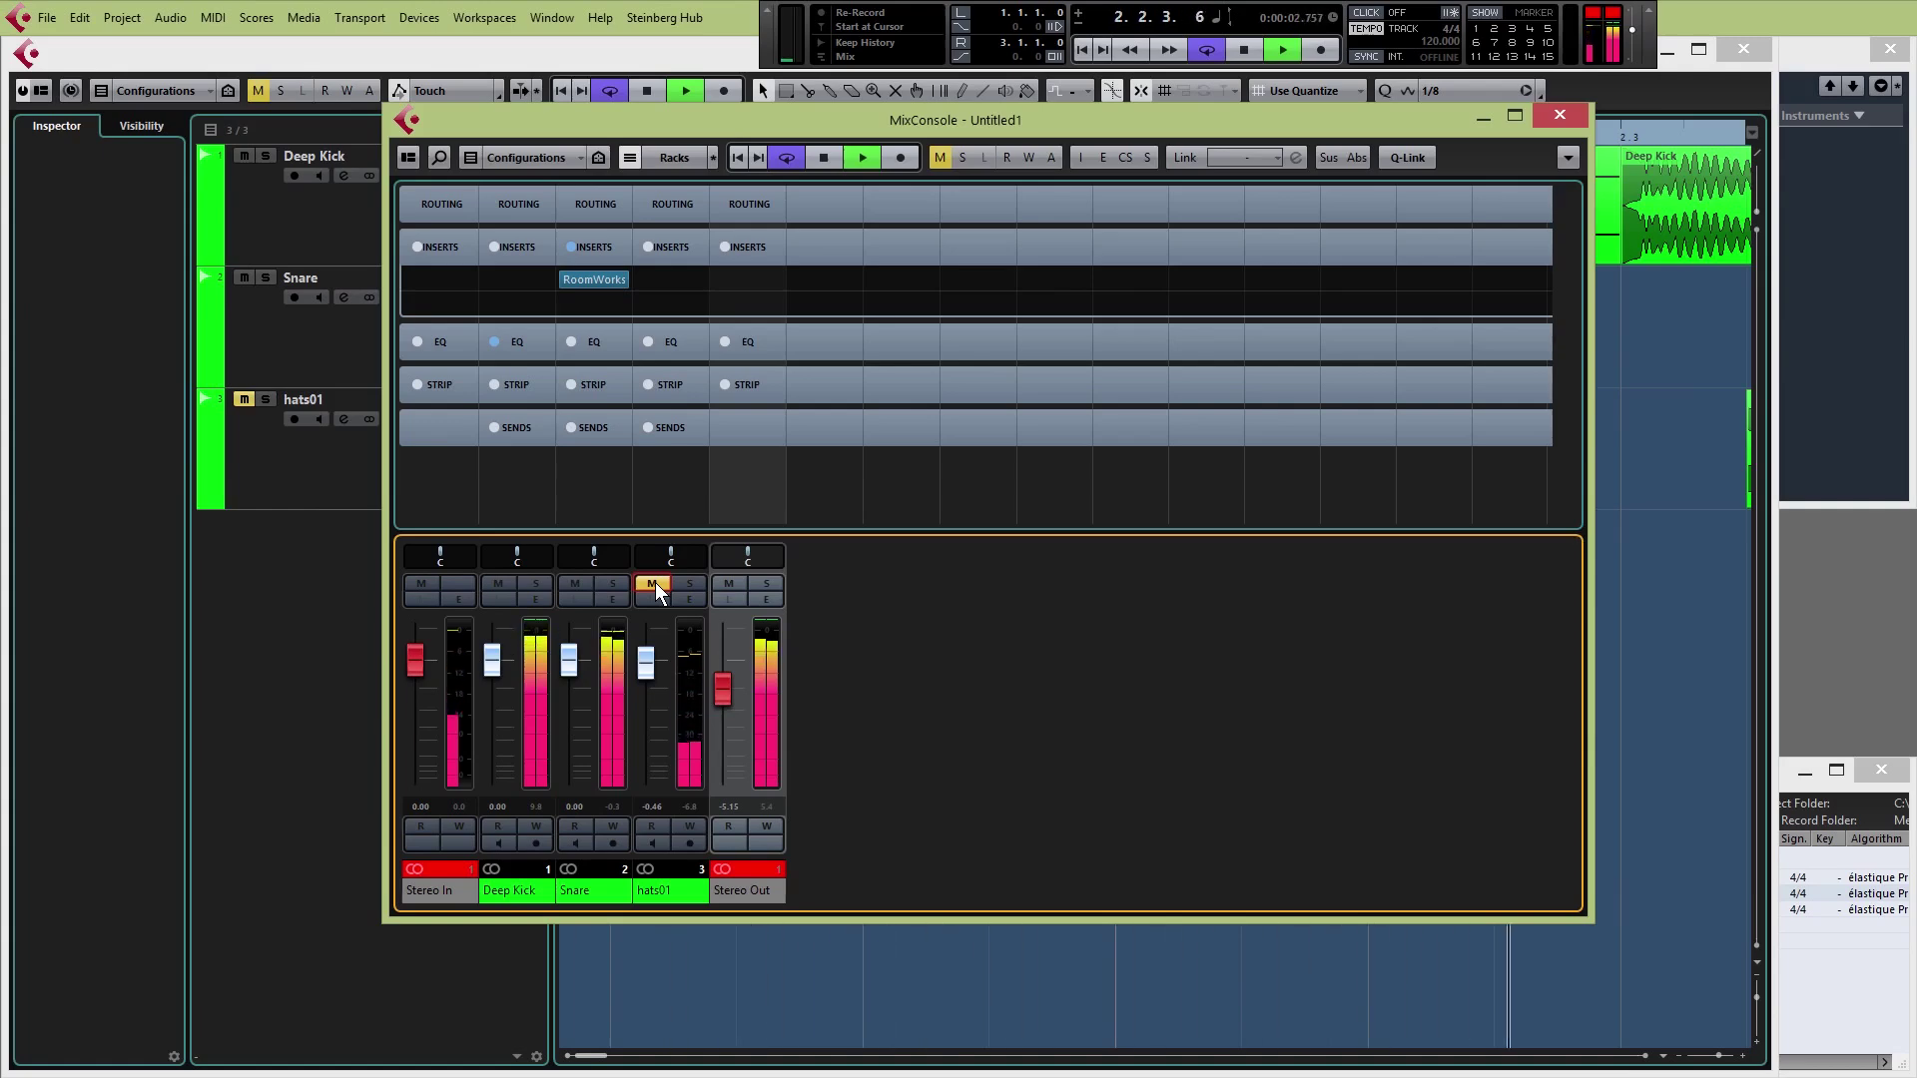
pyautogui.click(655, 583)
# In the project window's track list, briefly solo Deep Kick and briefly mute Snare during playback, and stop the beat
pyautogui.click(345, 673)
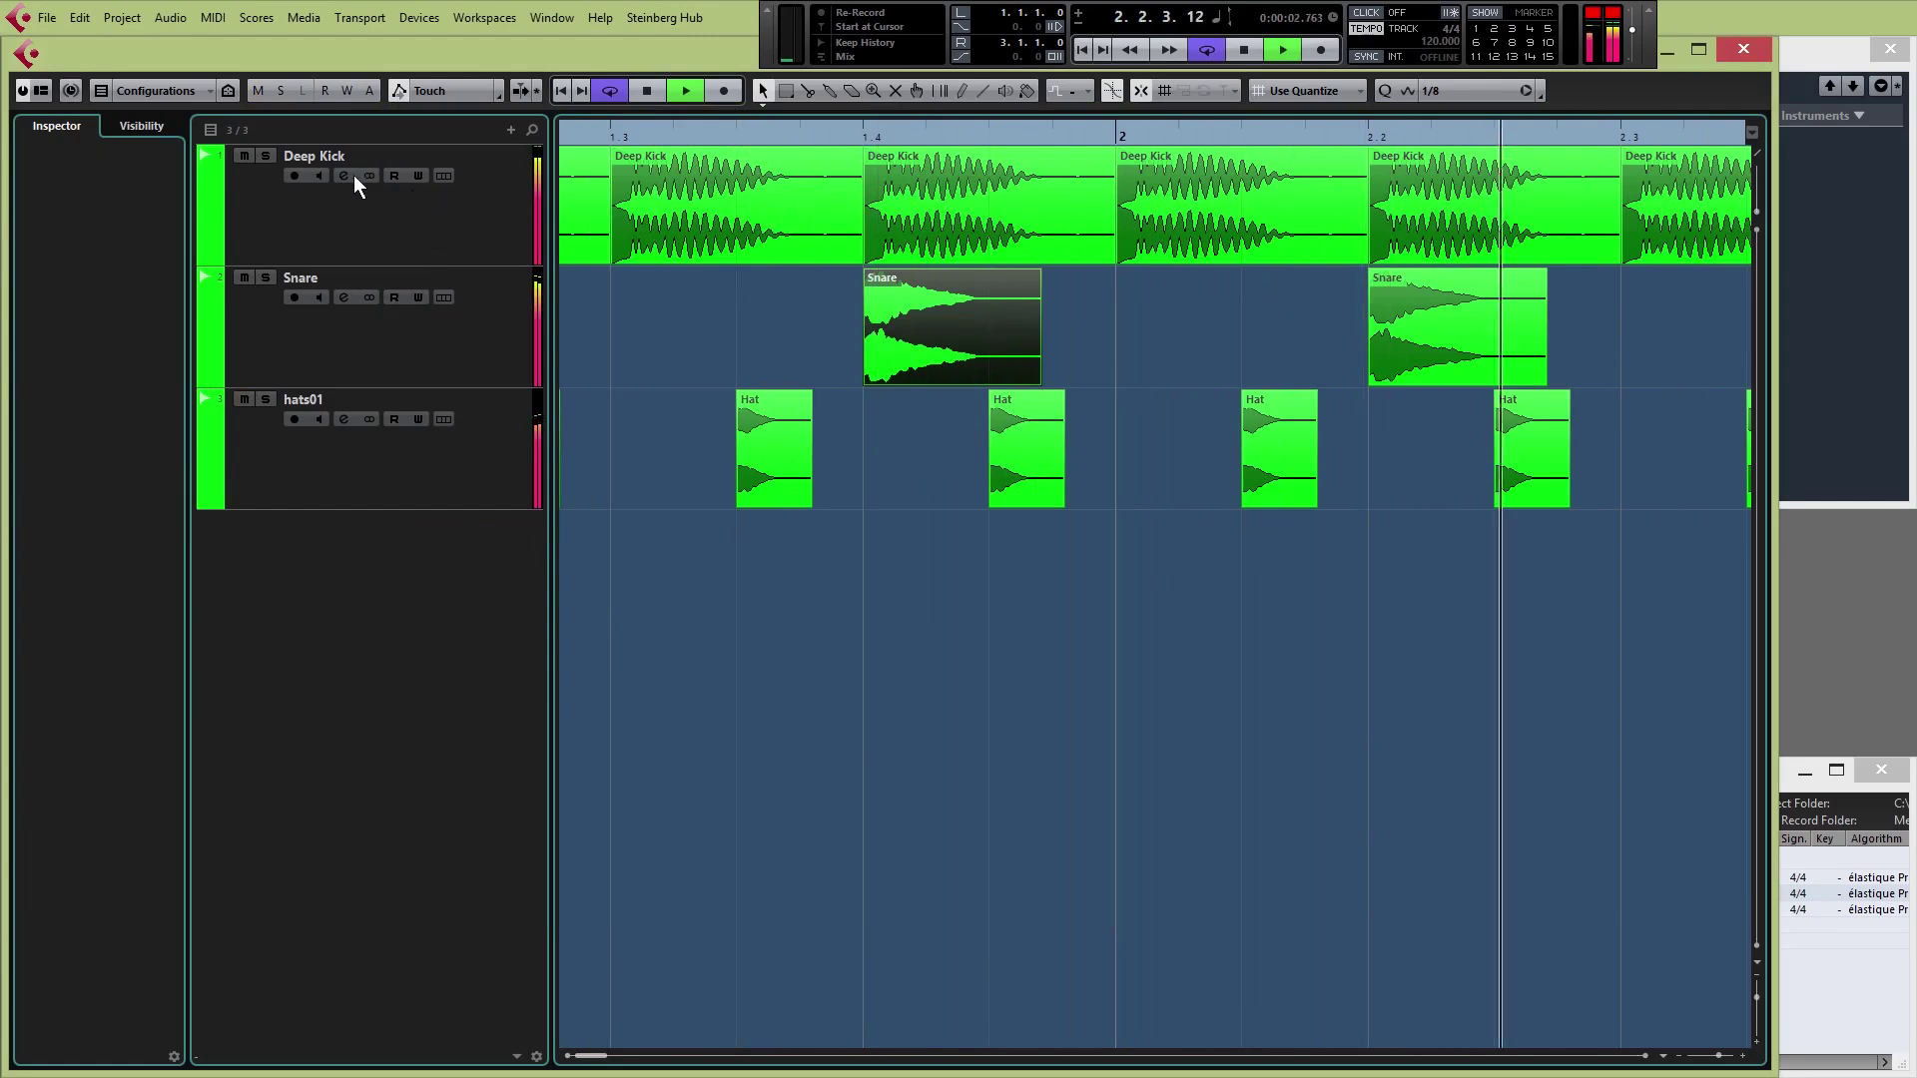
pyautogui.click(266, 156)
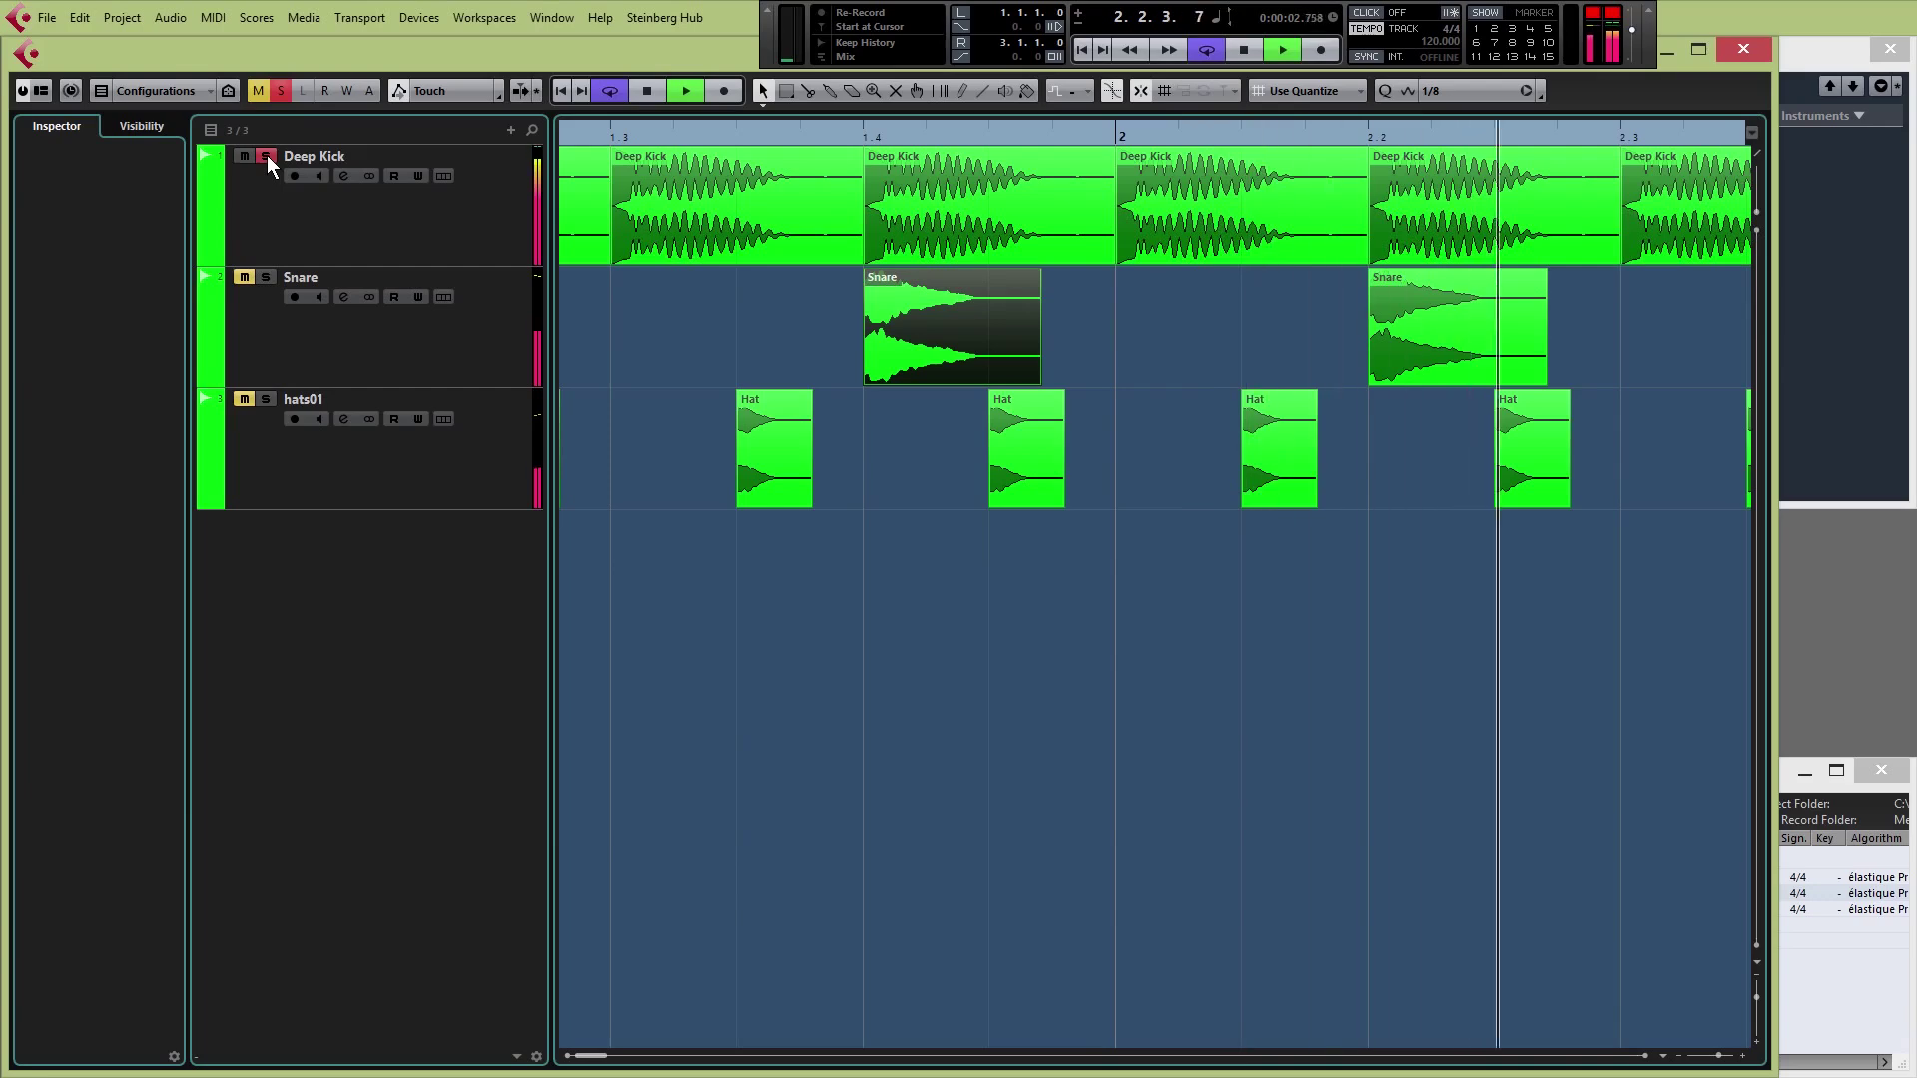
pyautogui.click(267, 156)
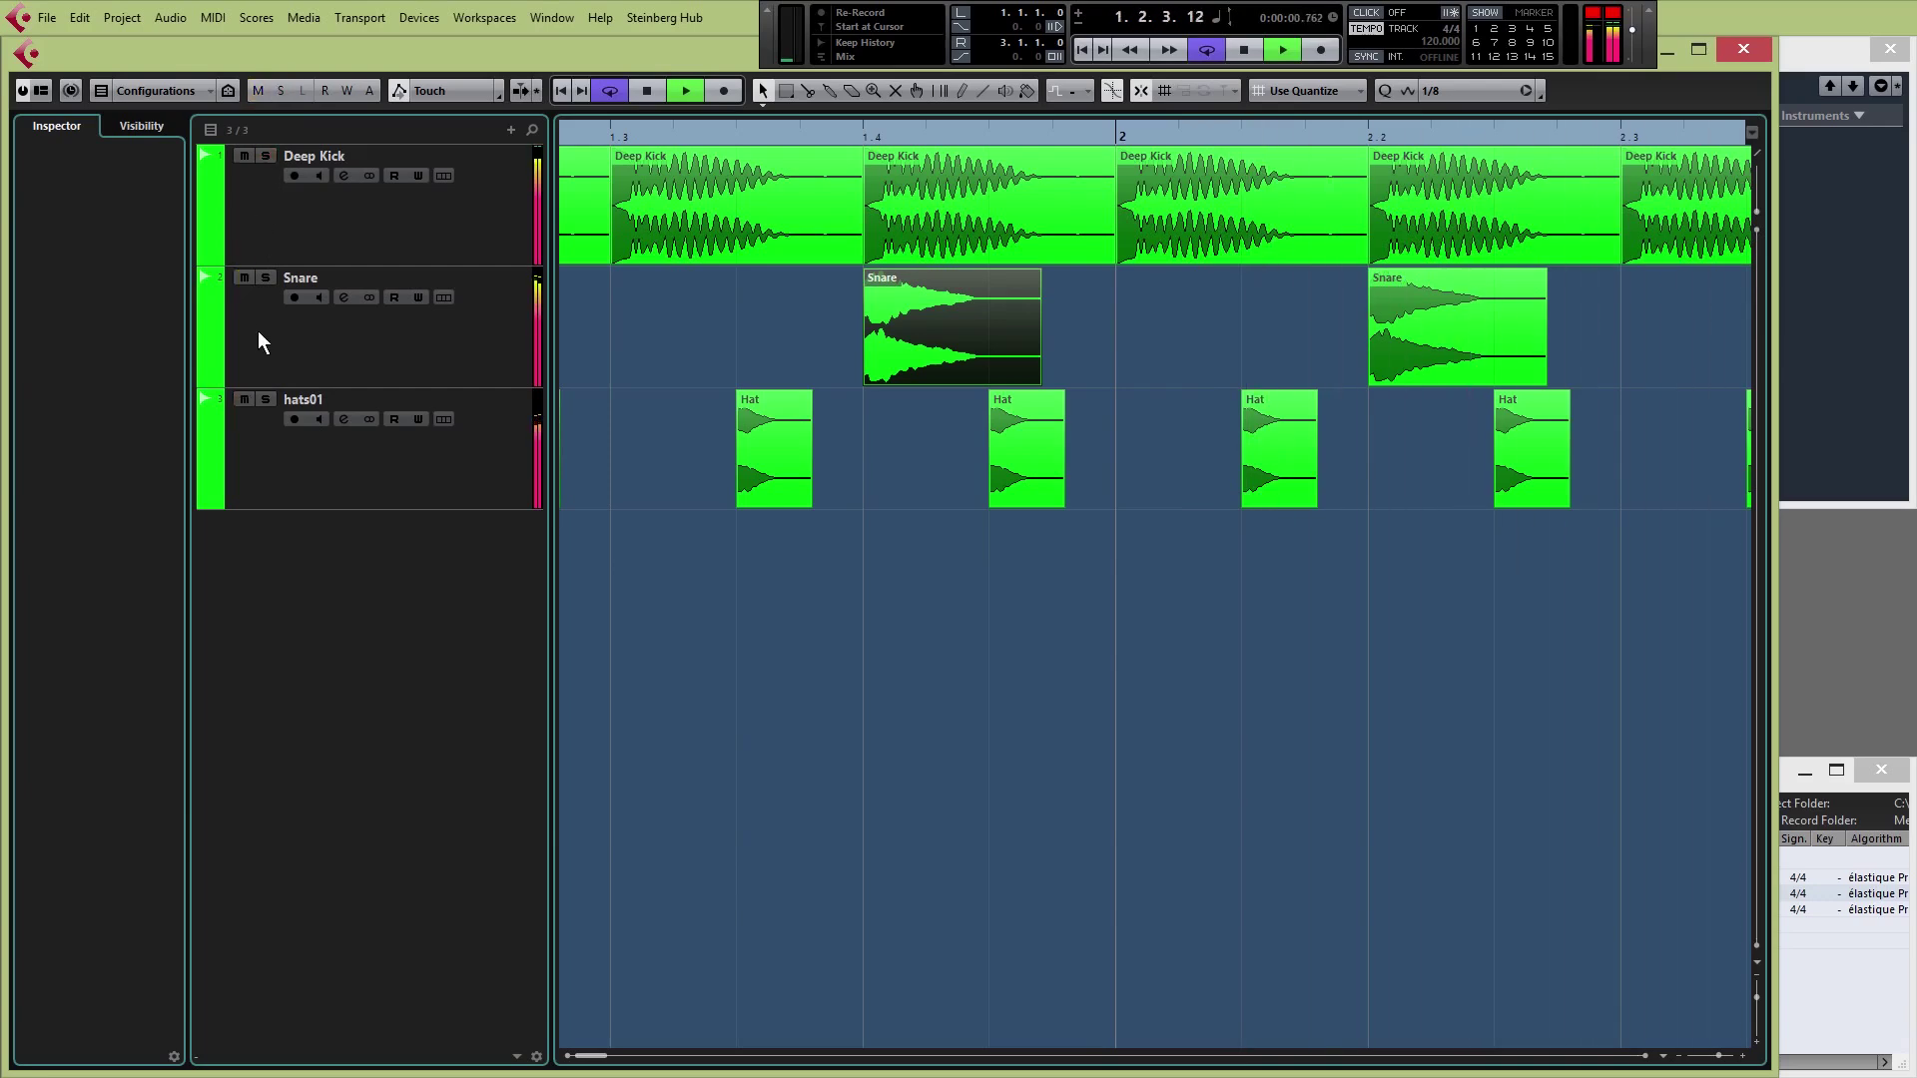
pyautogui.click(244, 279)
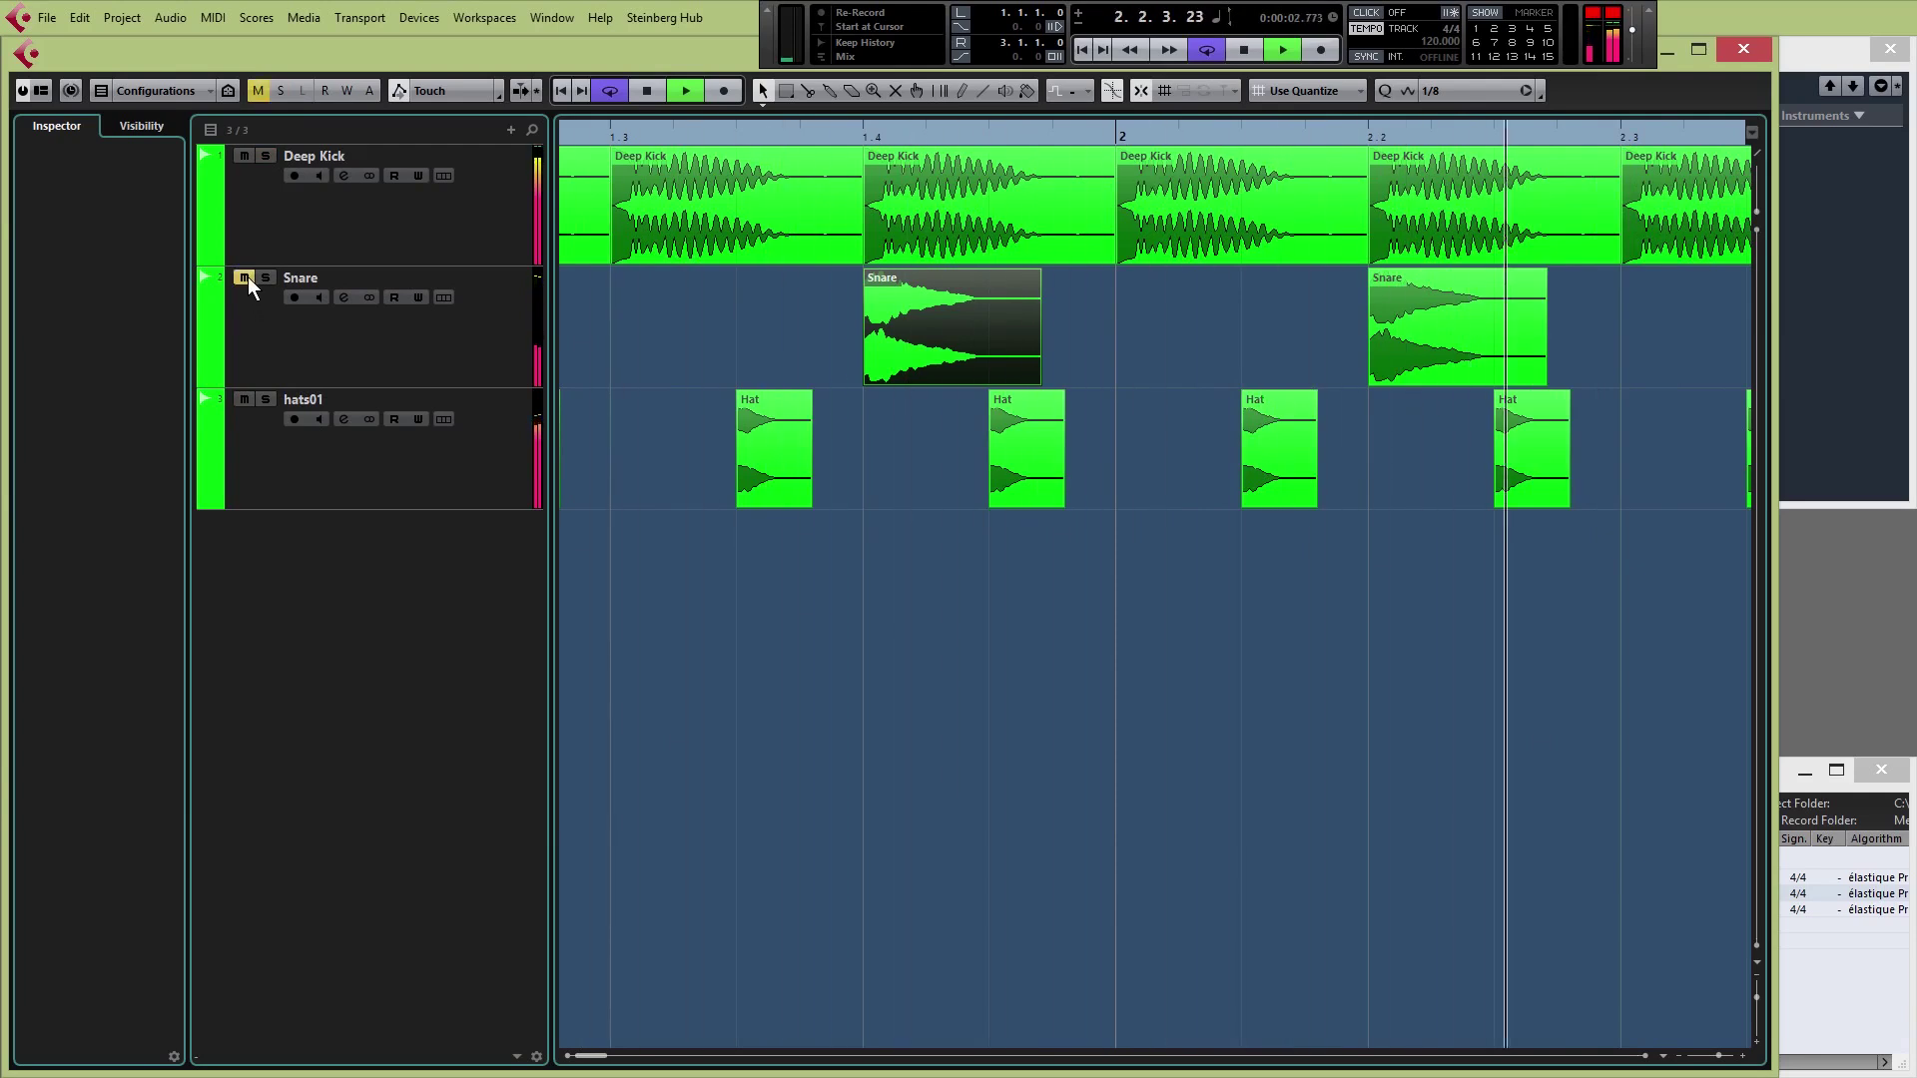
pyautogui.click(244, 278)
pyautogui.press('space')
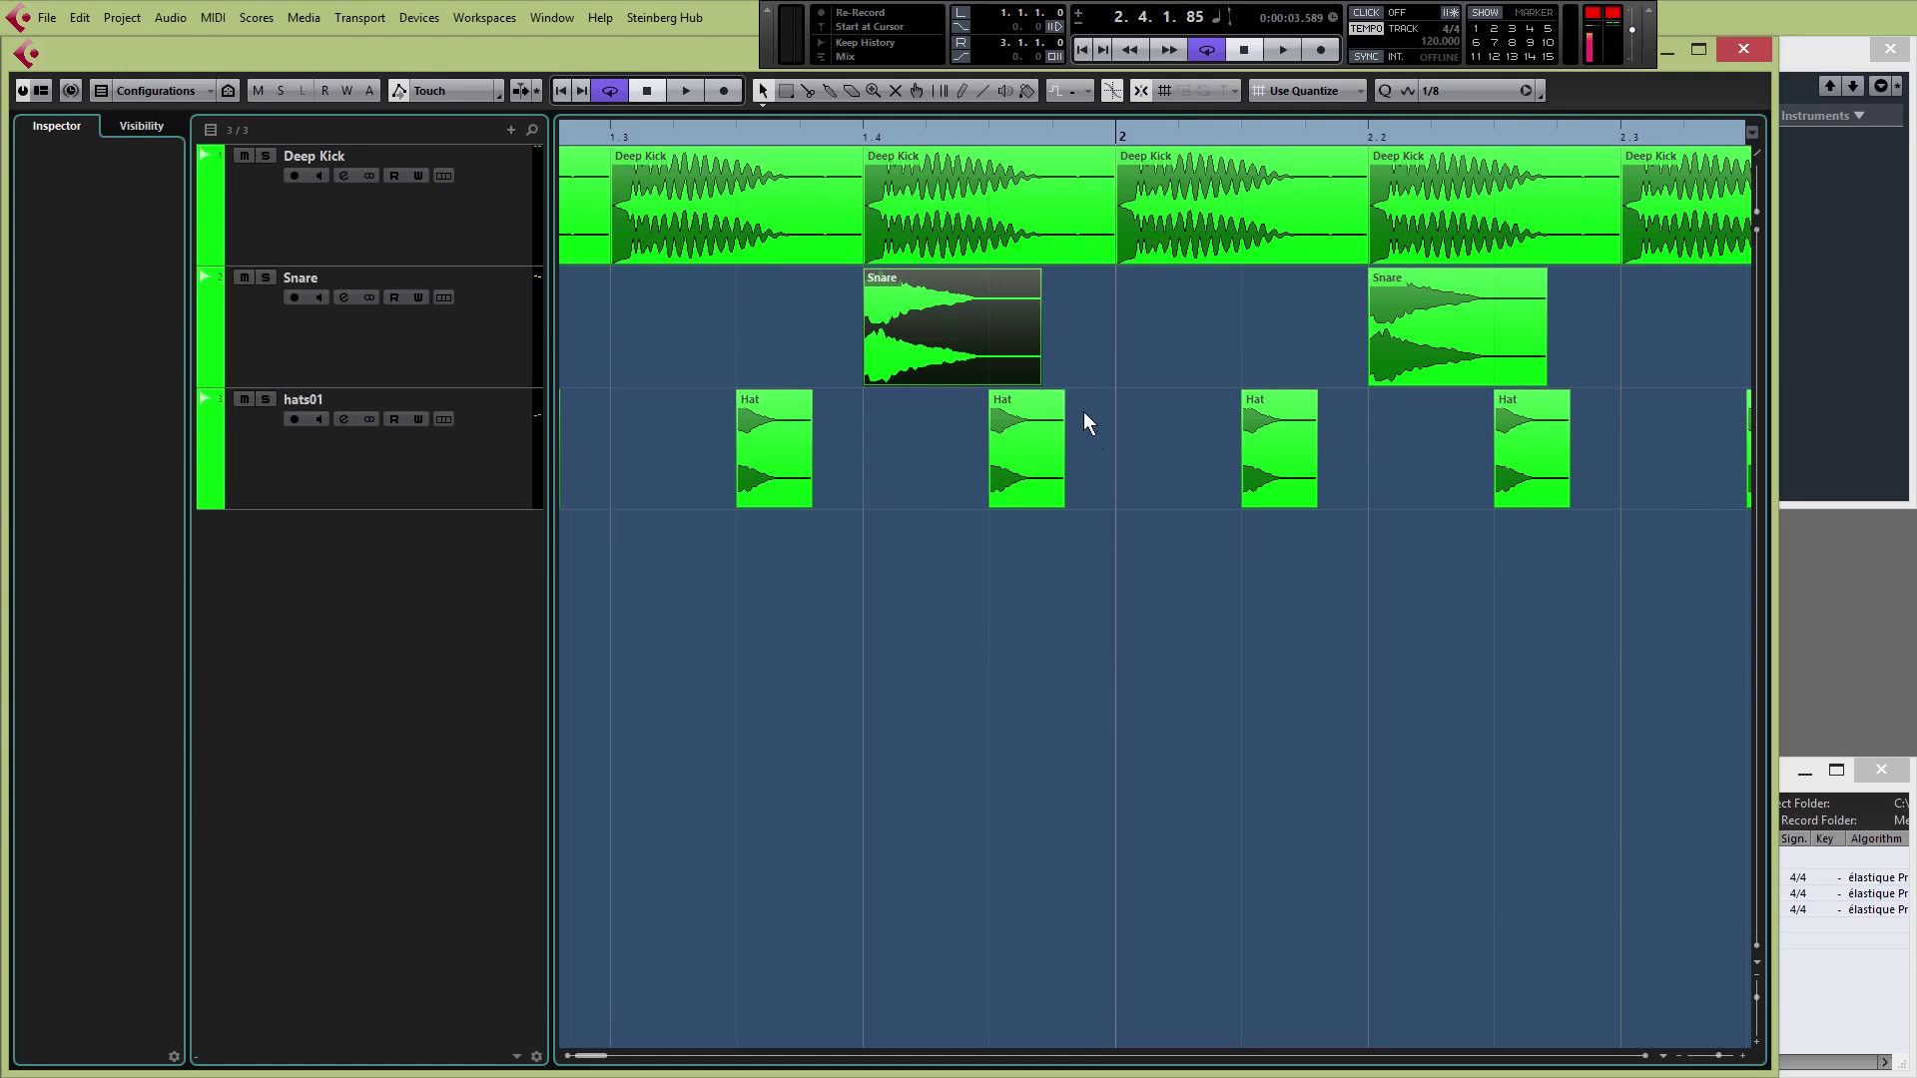
pyautogui.click(961, 222)
pyautogui.click(948, 319)
pyautogui.click(1029, 437)
pyautogui.click(966, 227)
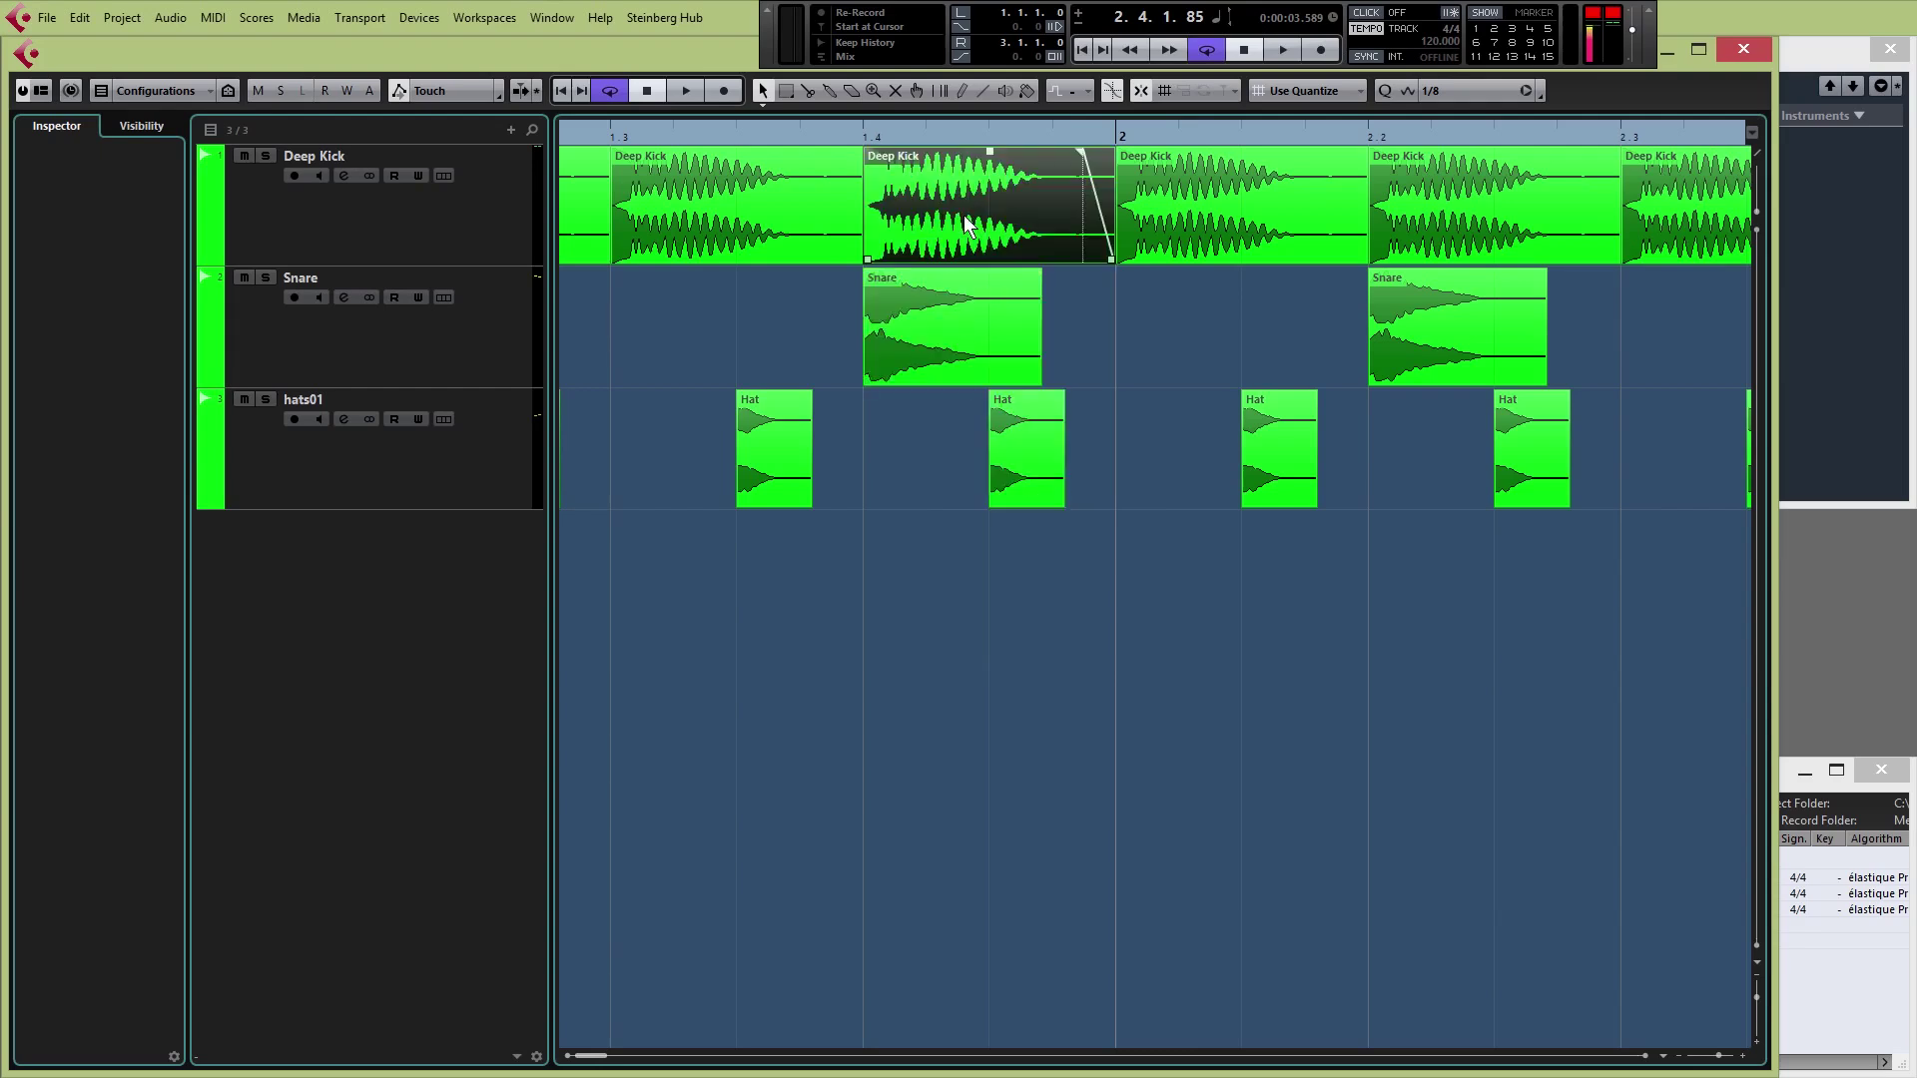
# Audition the first three VEH1 shaker loops and import VEH1 Shaker Loop - 02.wav into the Pool, accepting the import options as they are
pyautogui.click(1782, 982)
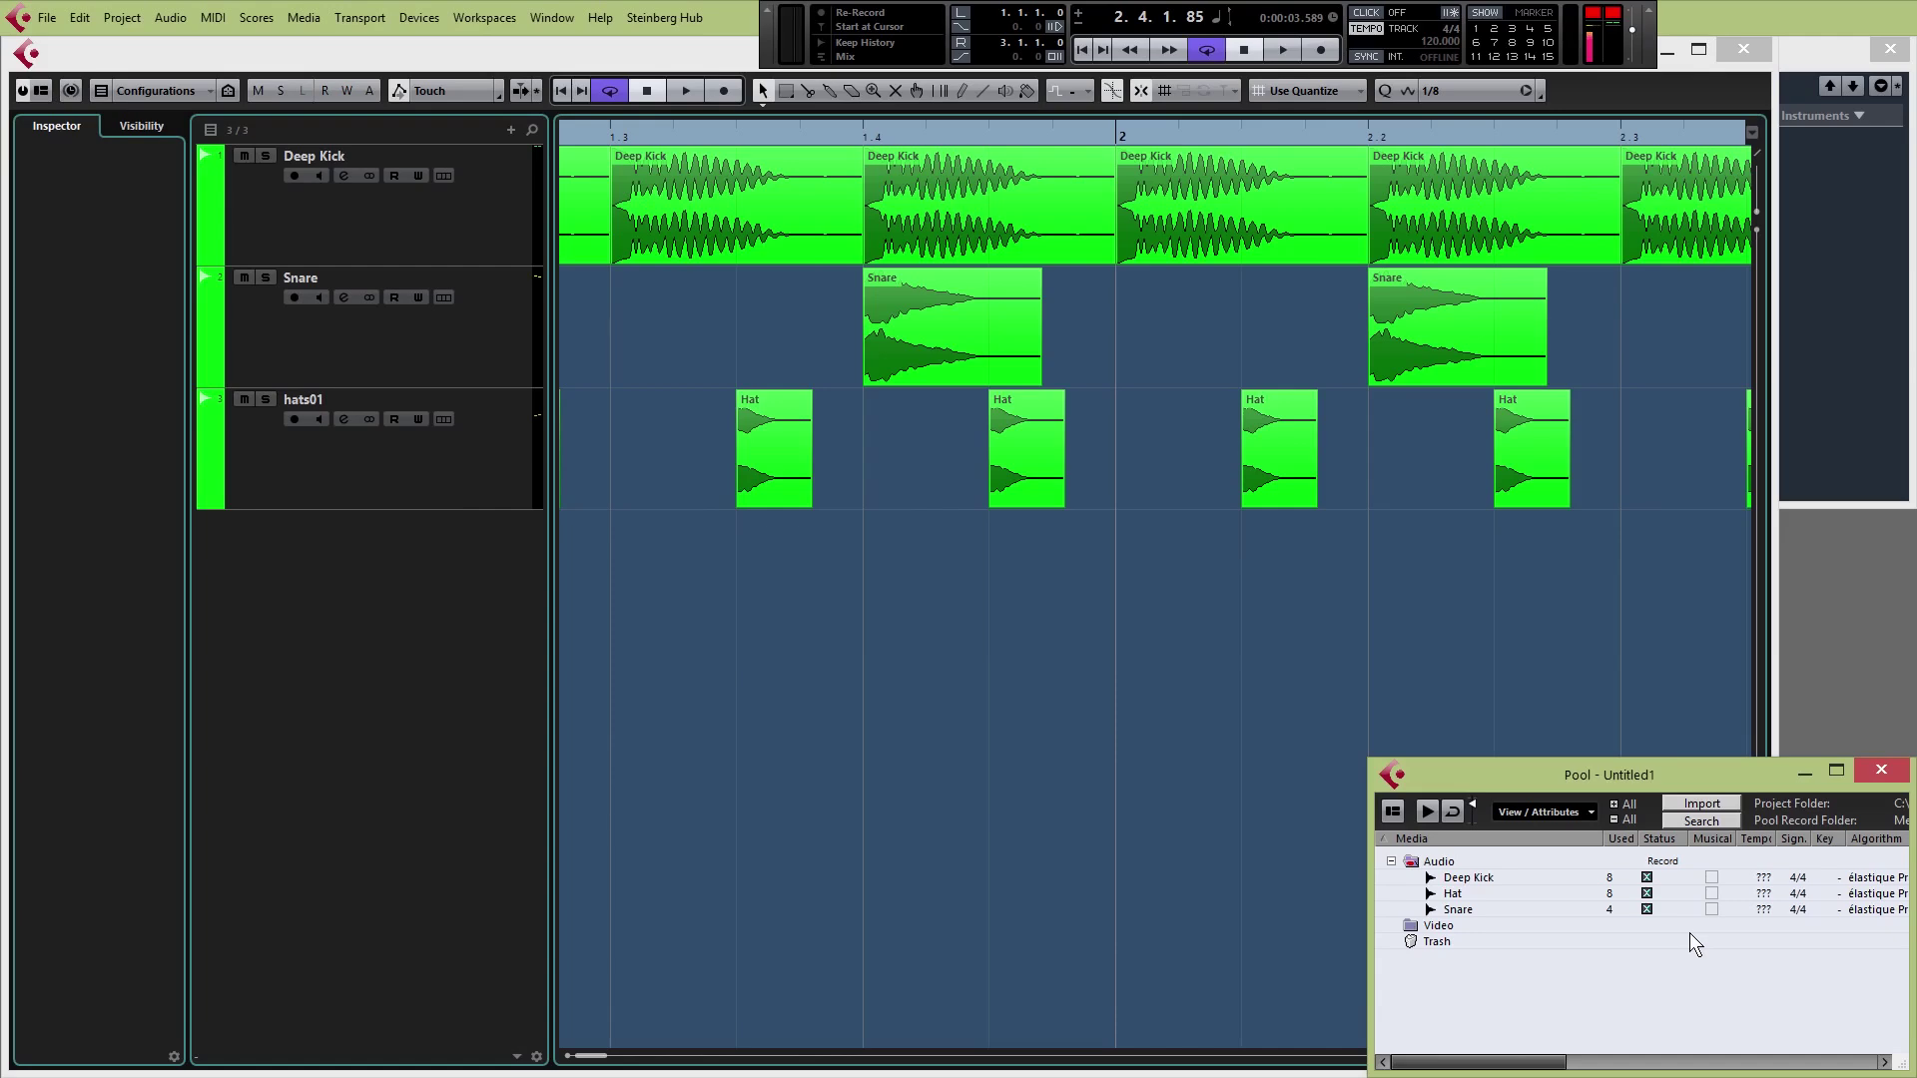
pyautogui.click(1679, 803)
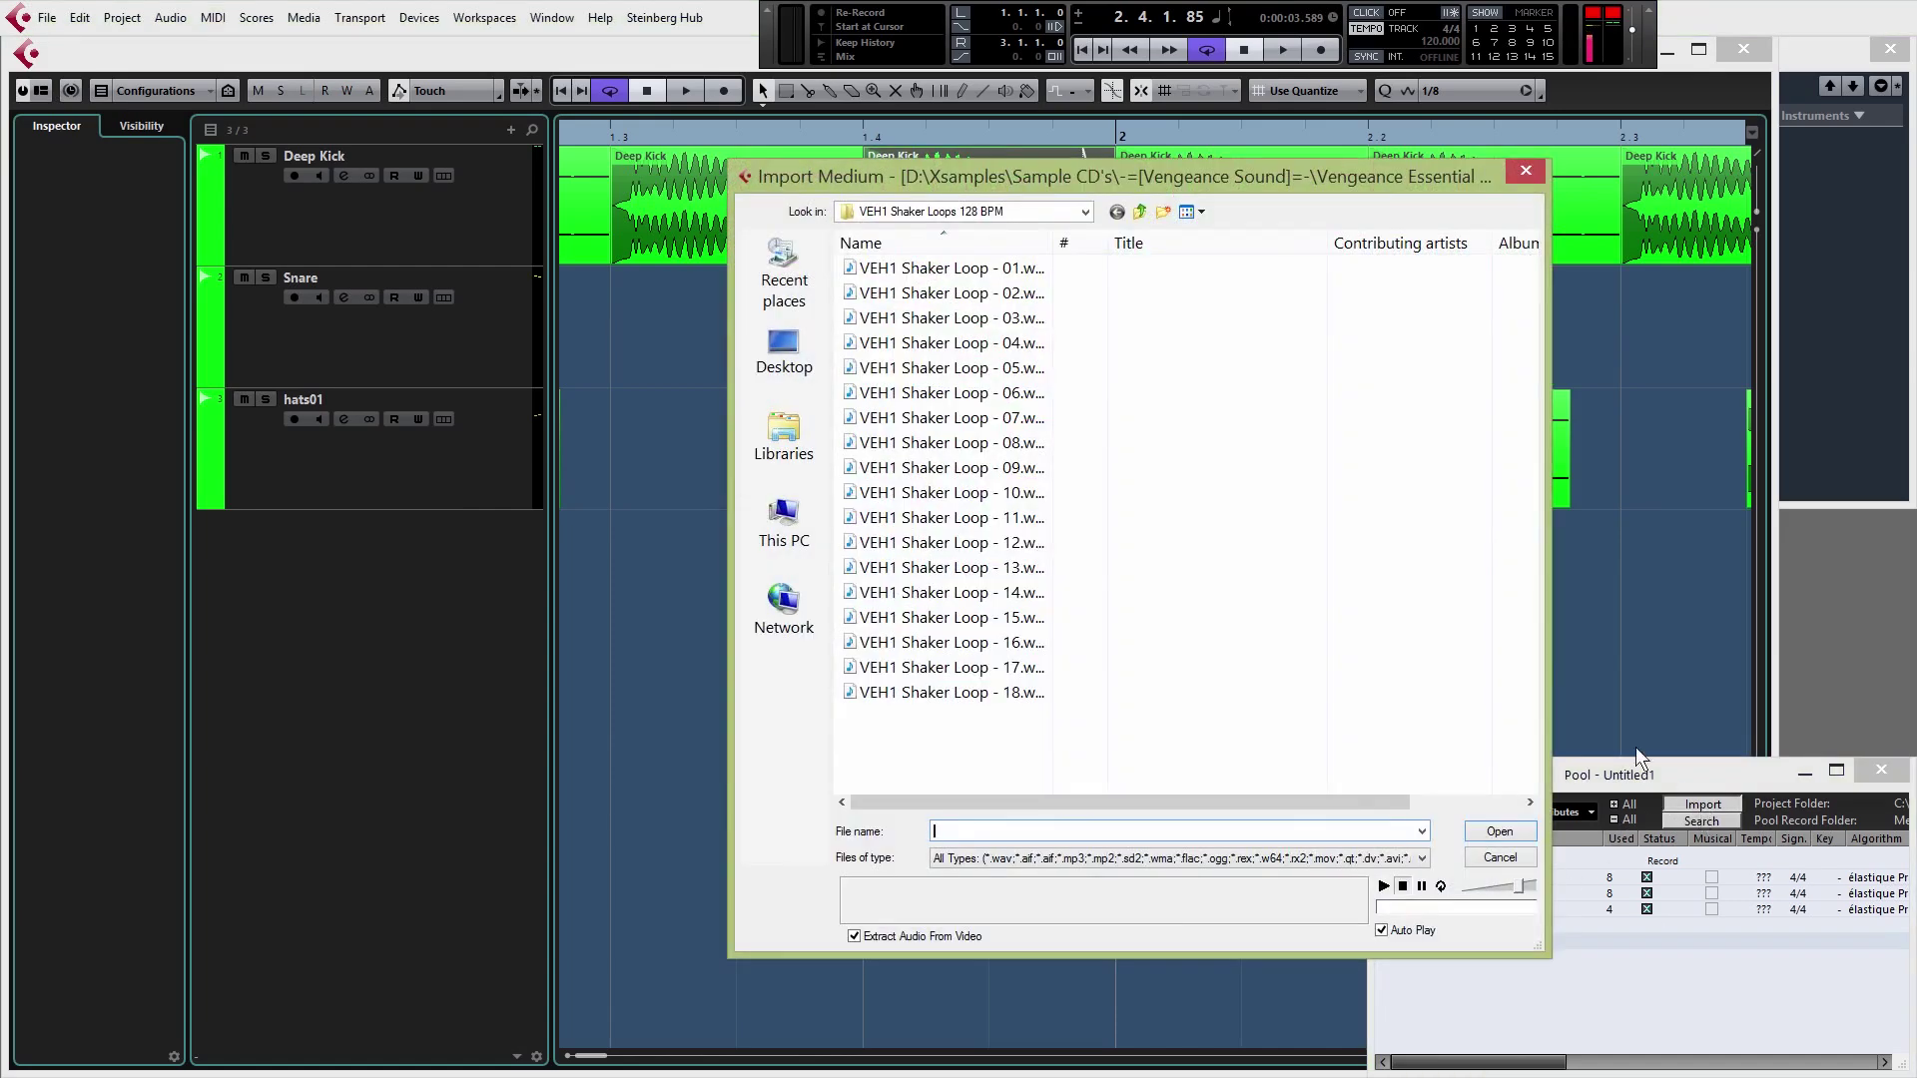
pyautogui.click(966, 269)
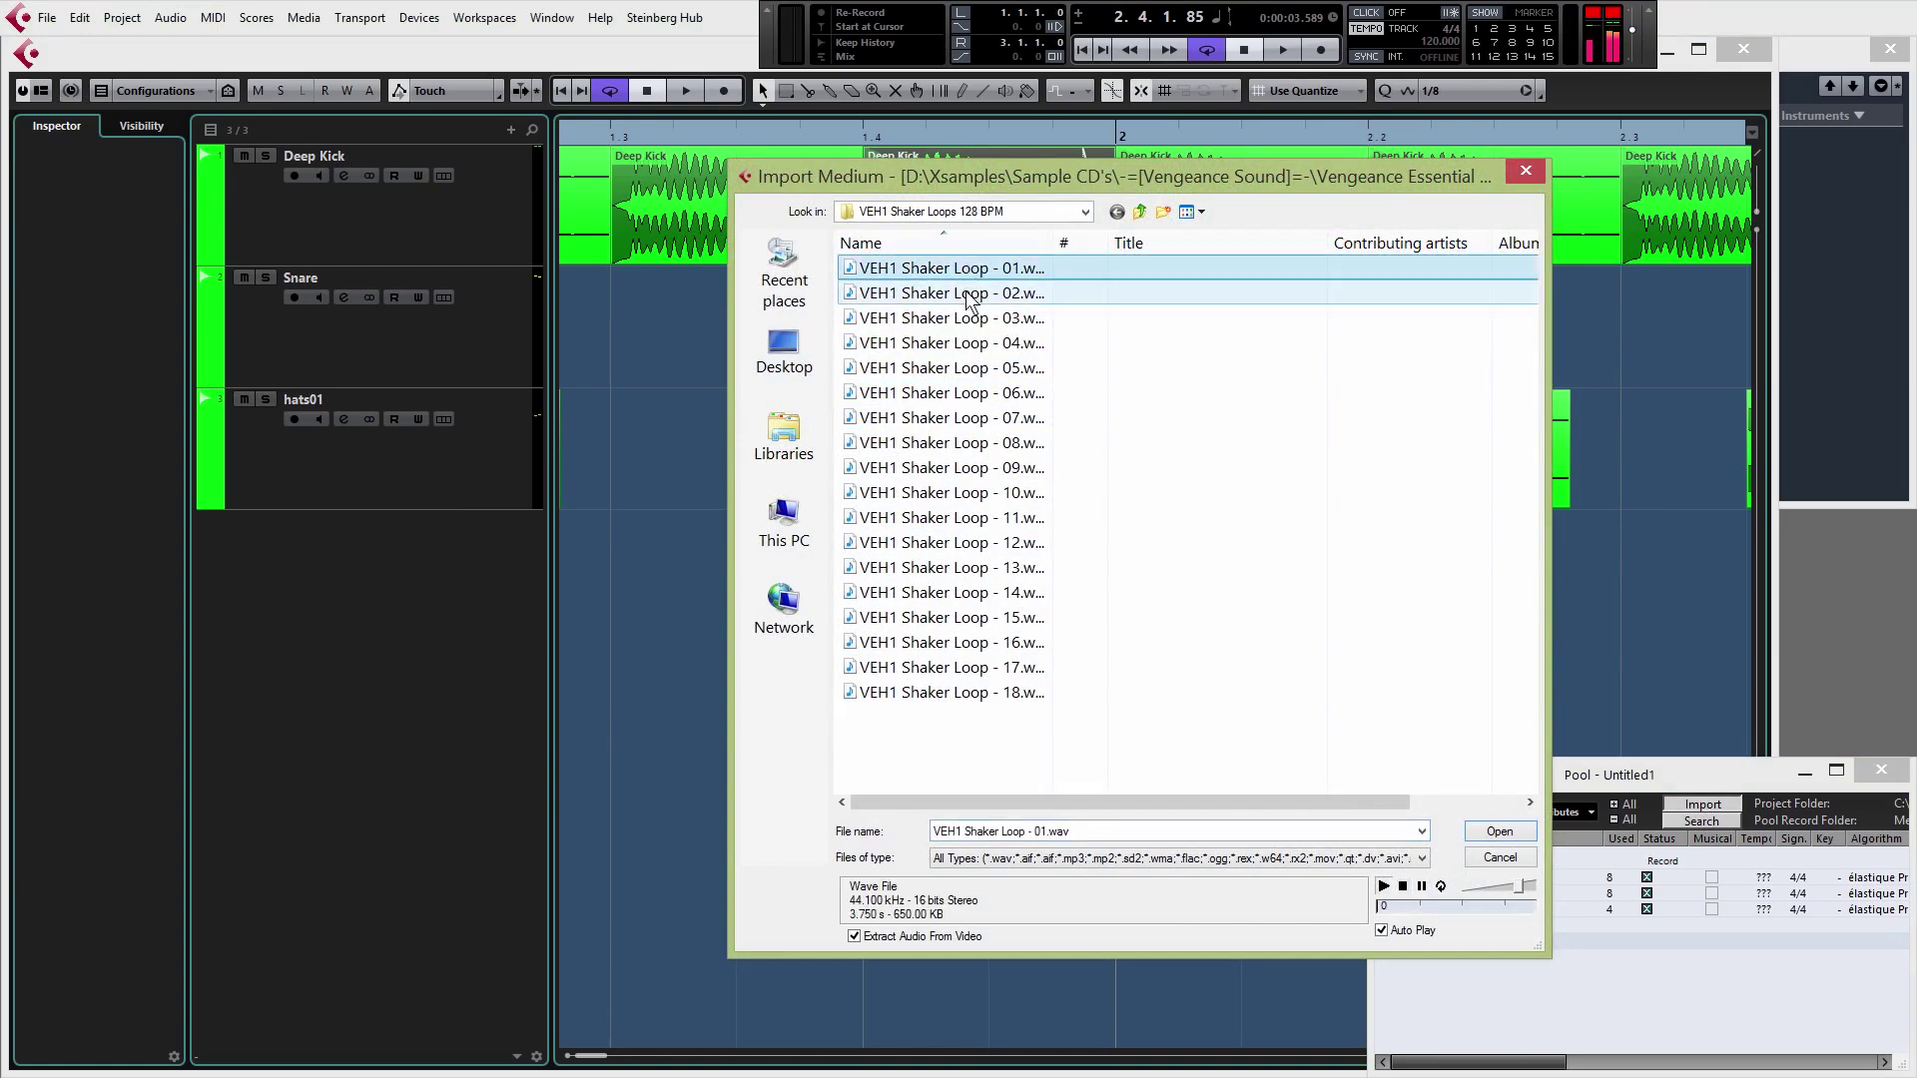
pyautogui.click(967, 294)
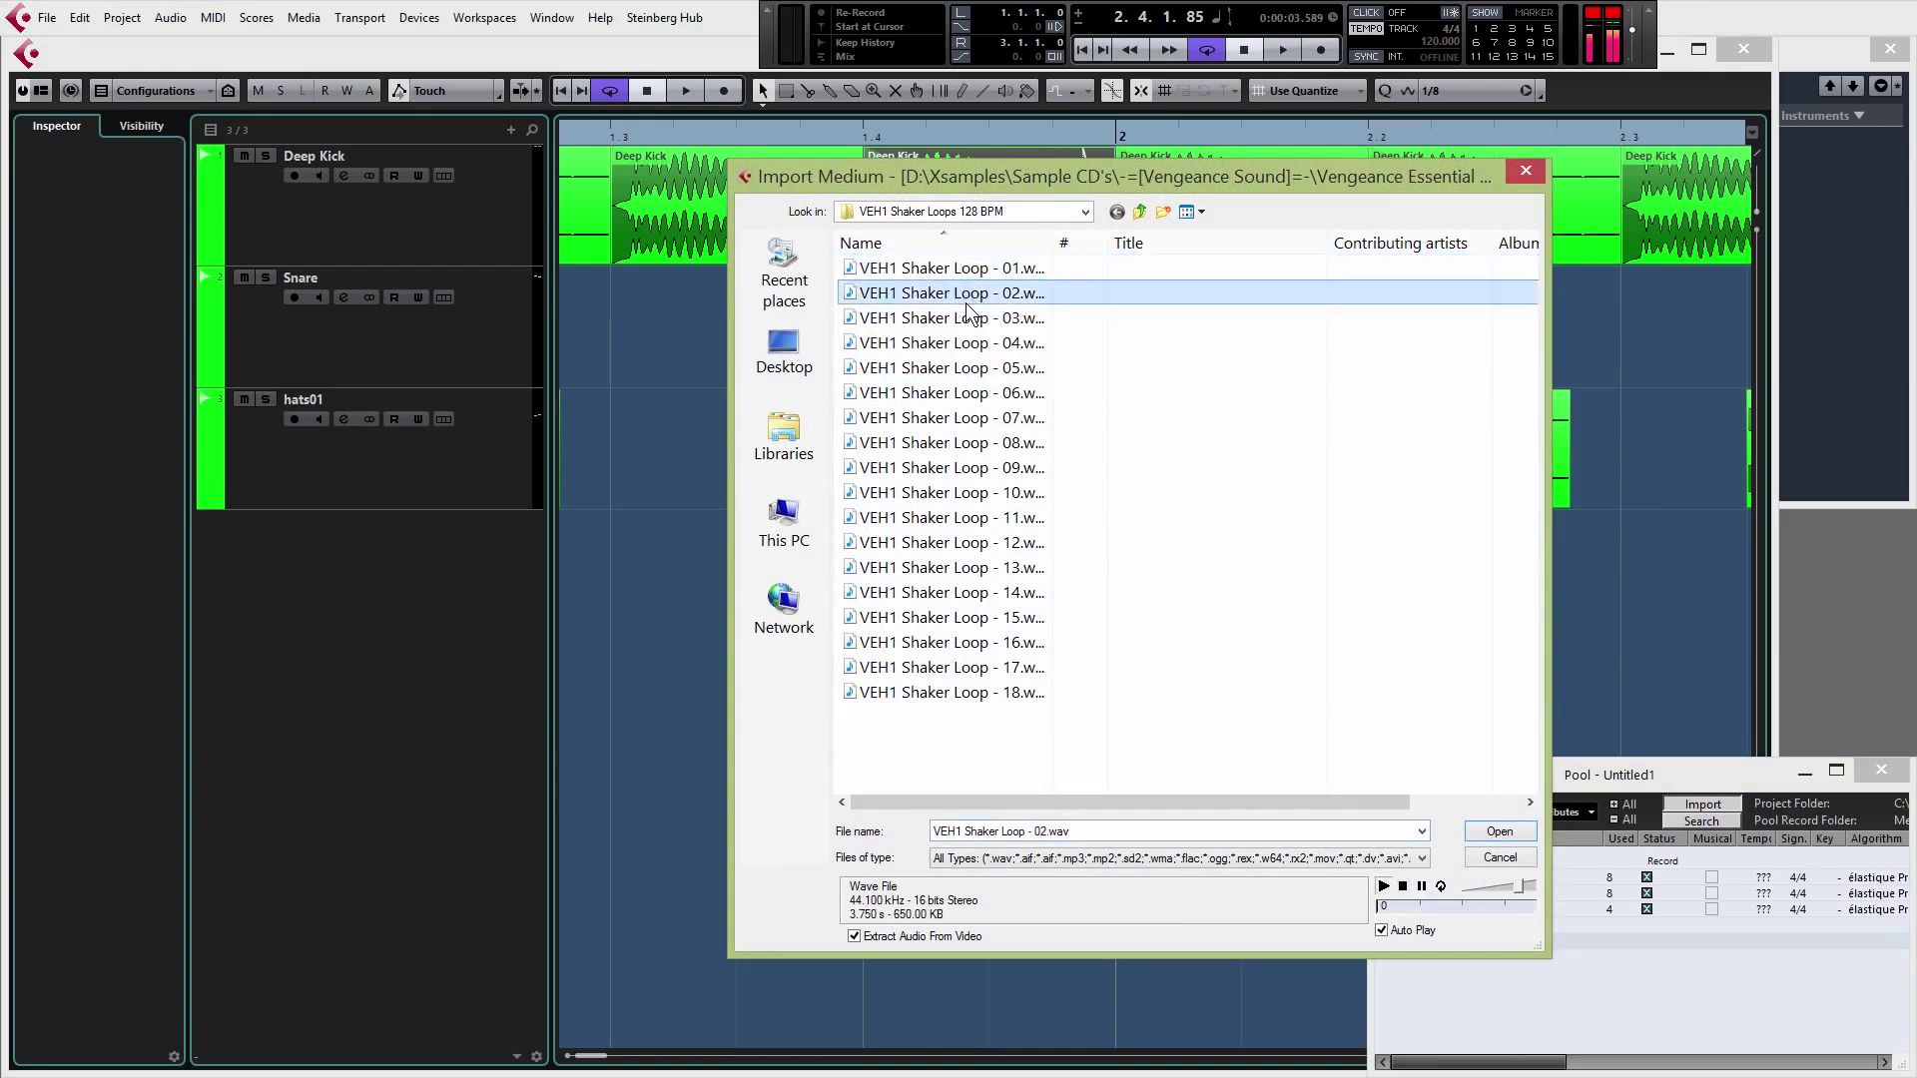
pyautogui.click(967, 319)
pyautogui.click(967, 302)
pyautogui.click(1499, 832)
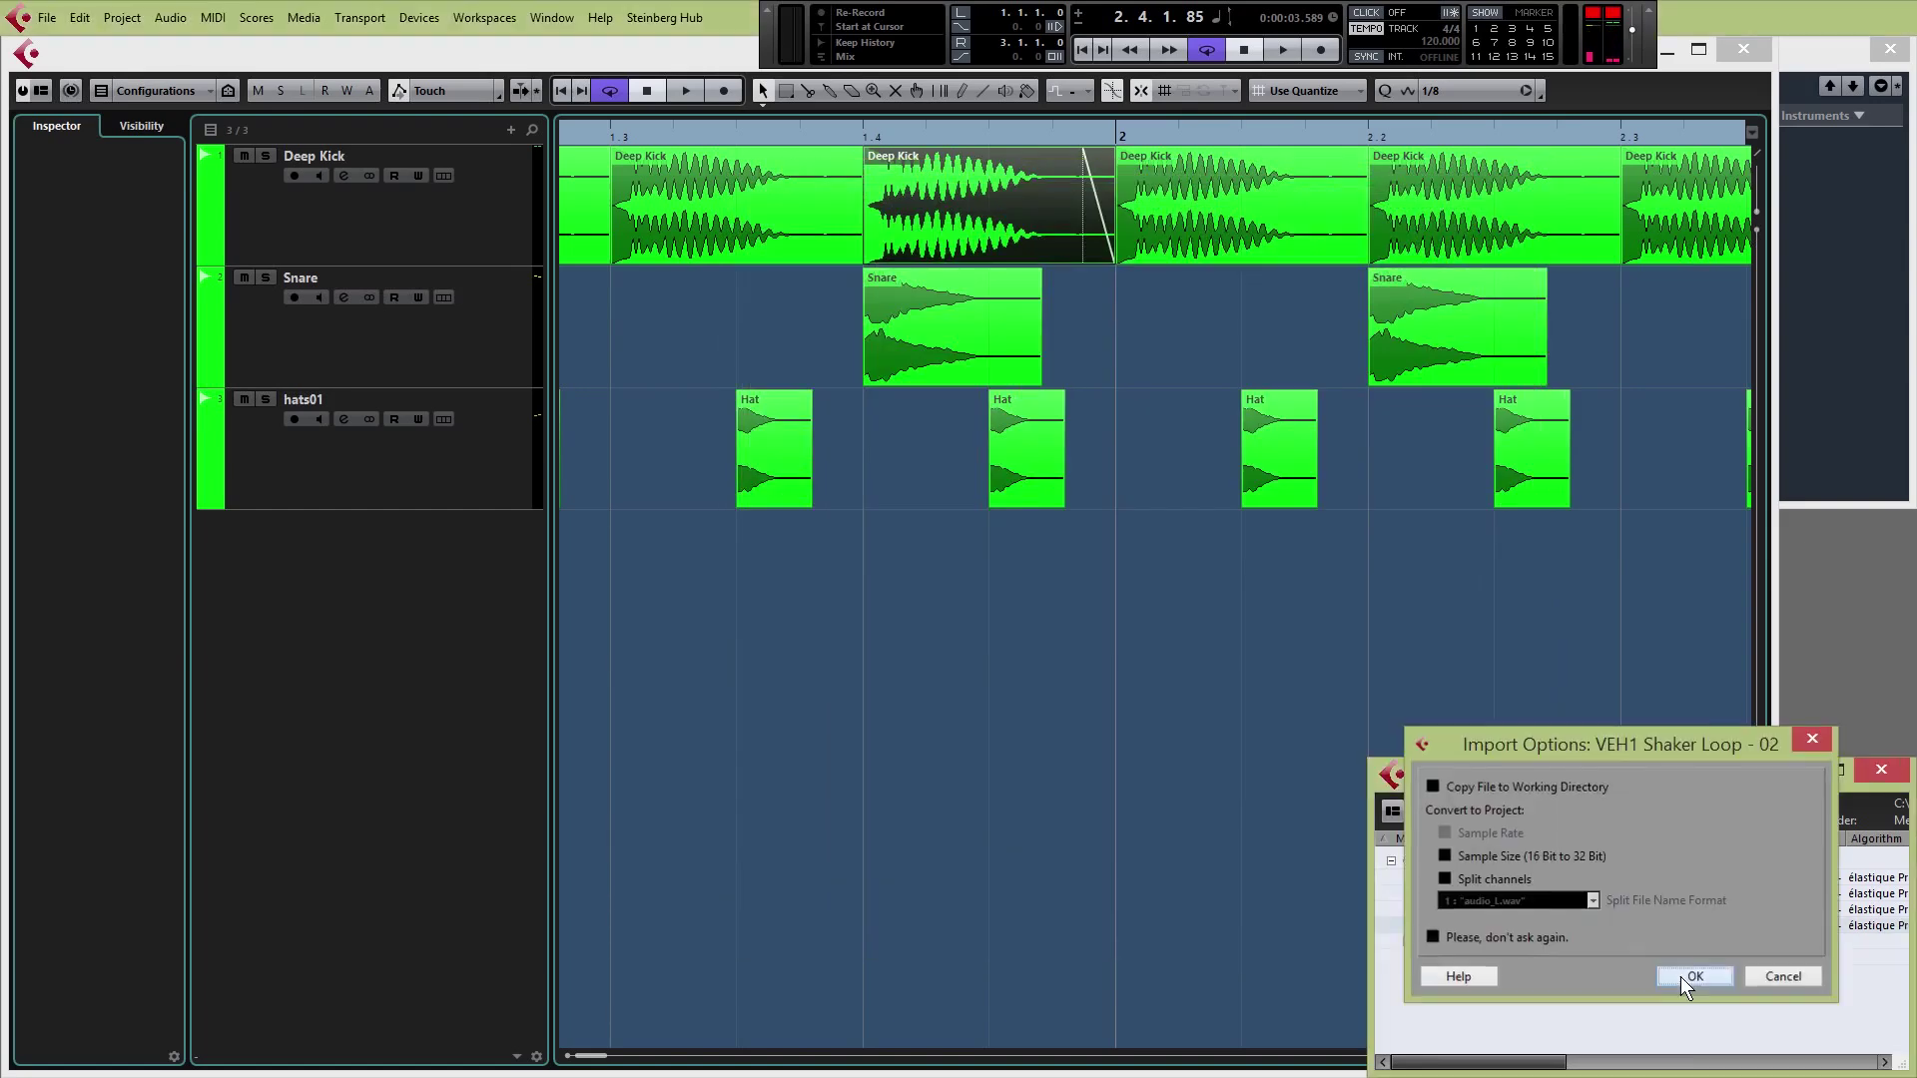
pyautogui.click(1681, 976)
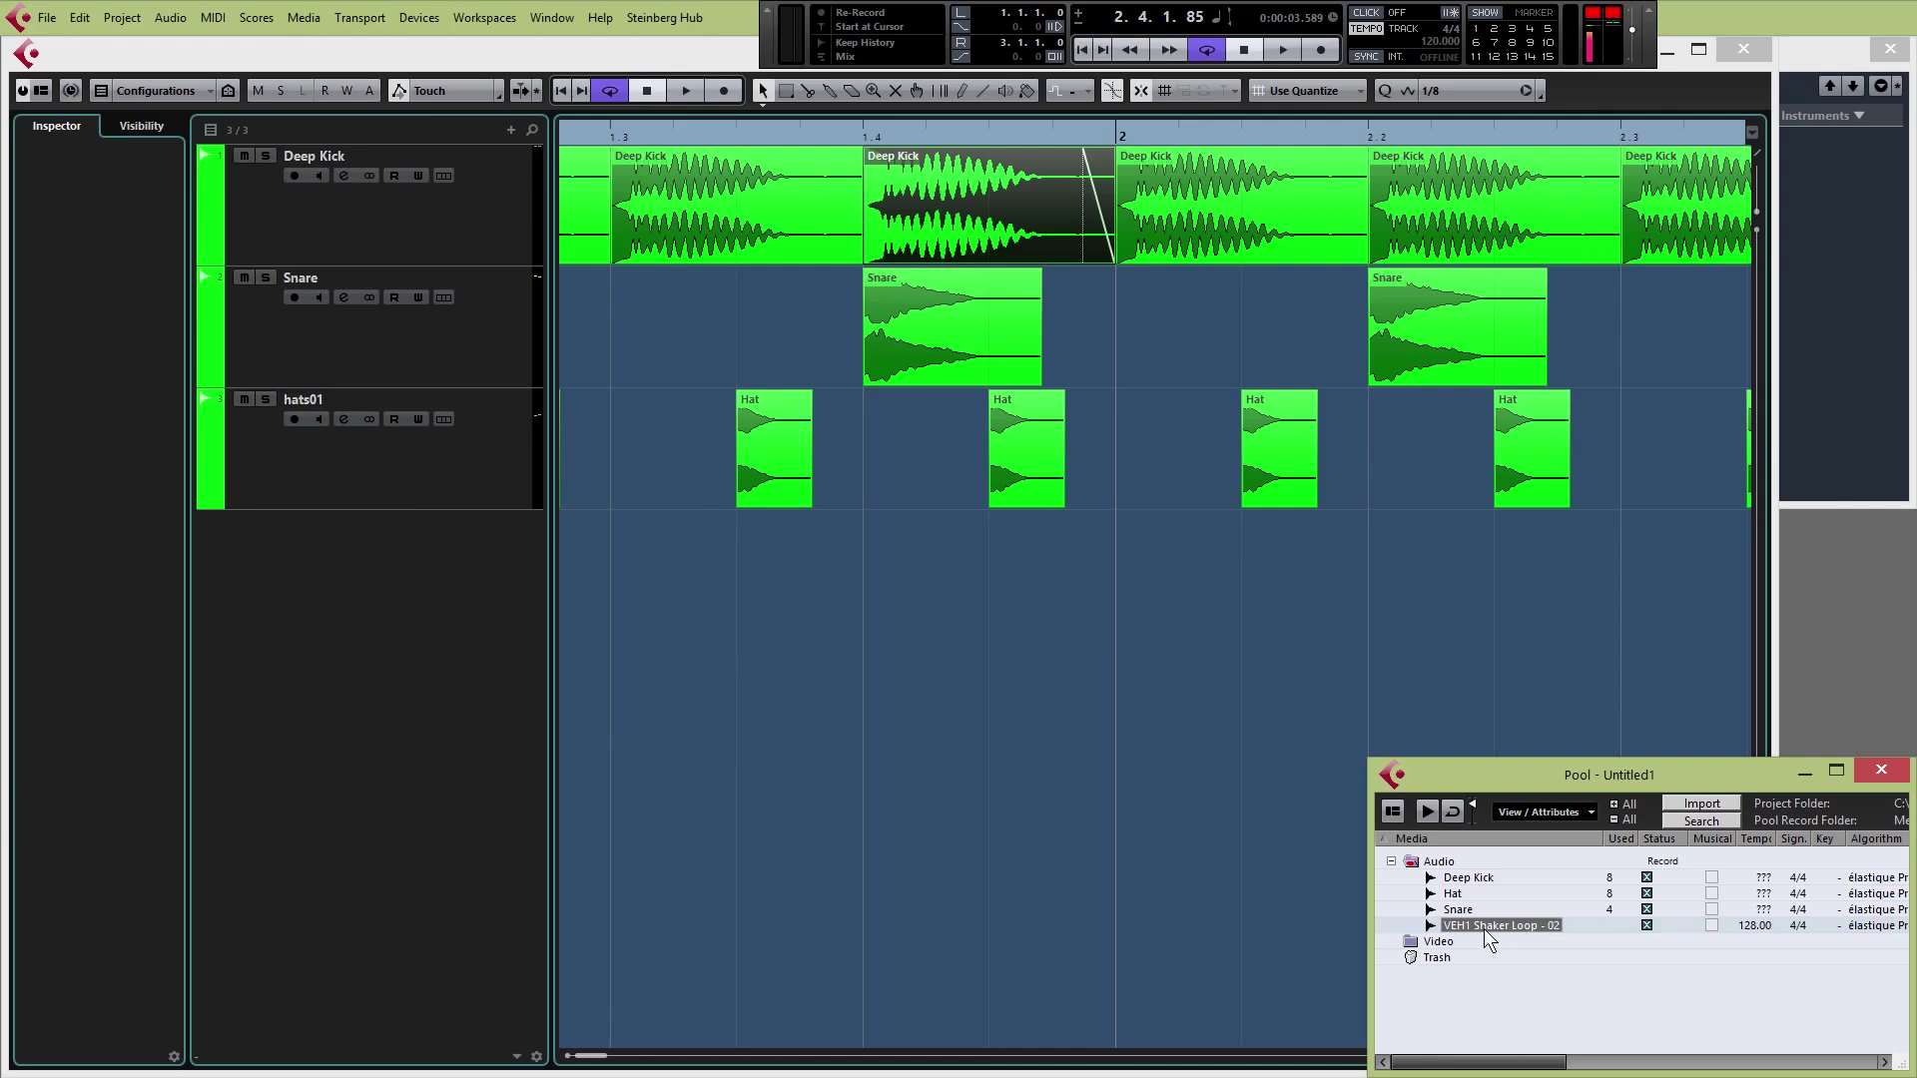
# Place VEH1 Shaker Loop - 02 on a new track below hats01 at bar 1, and audition the beat from the start
pyautogui.moveTo(1491, 925); pyautogui.dragTo(575, 541)
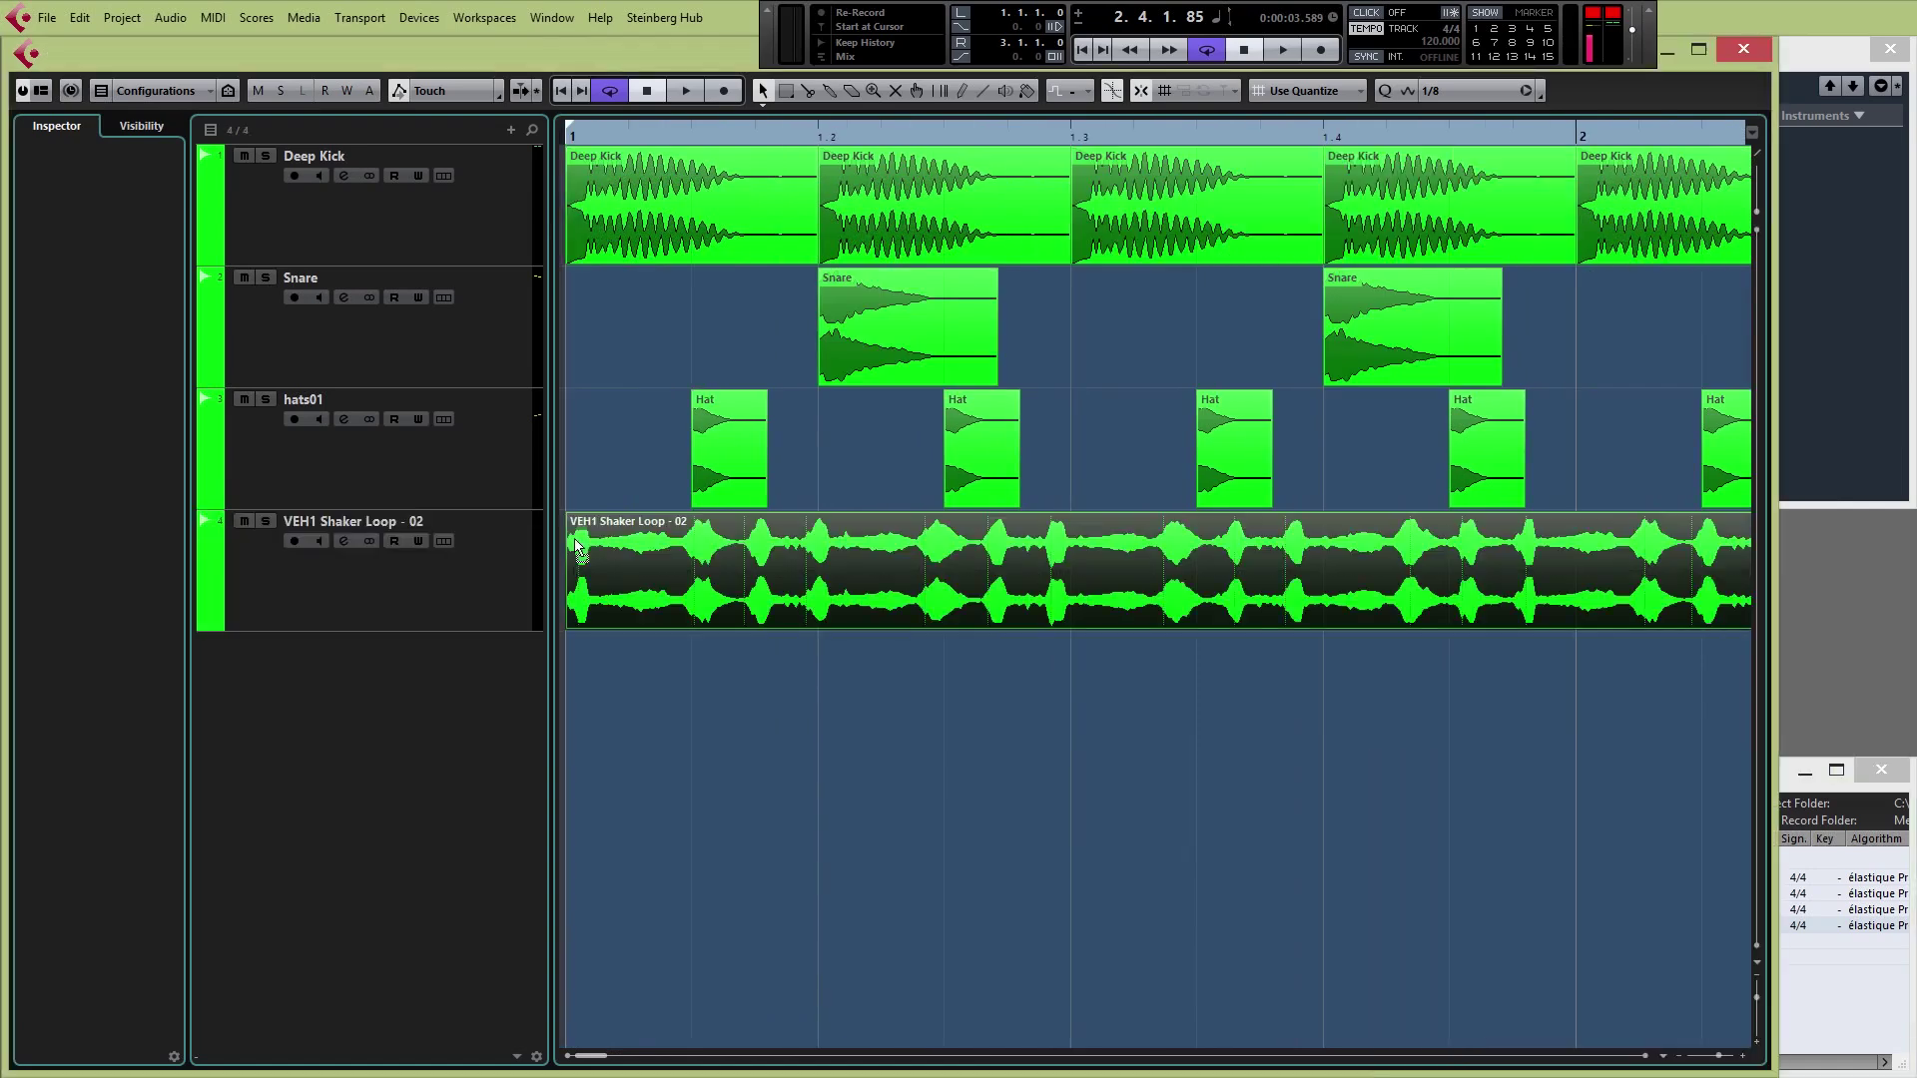
pyautogui.click(1087, 46)
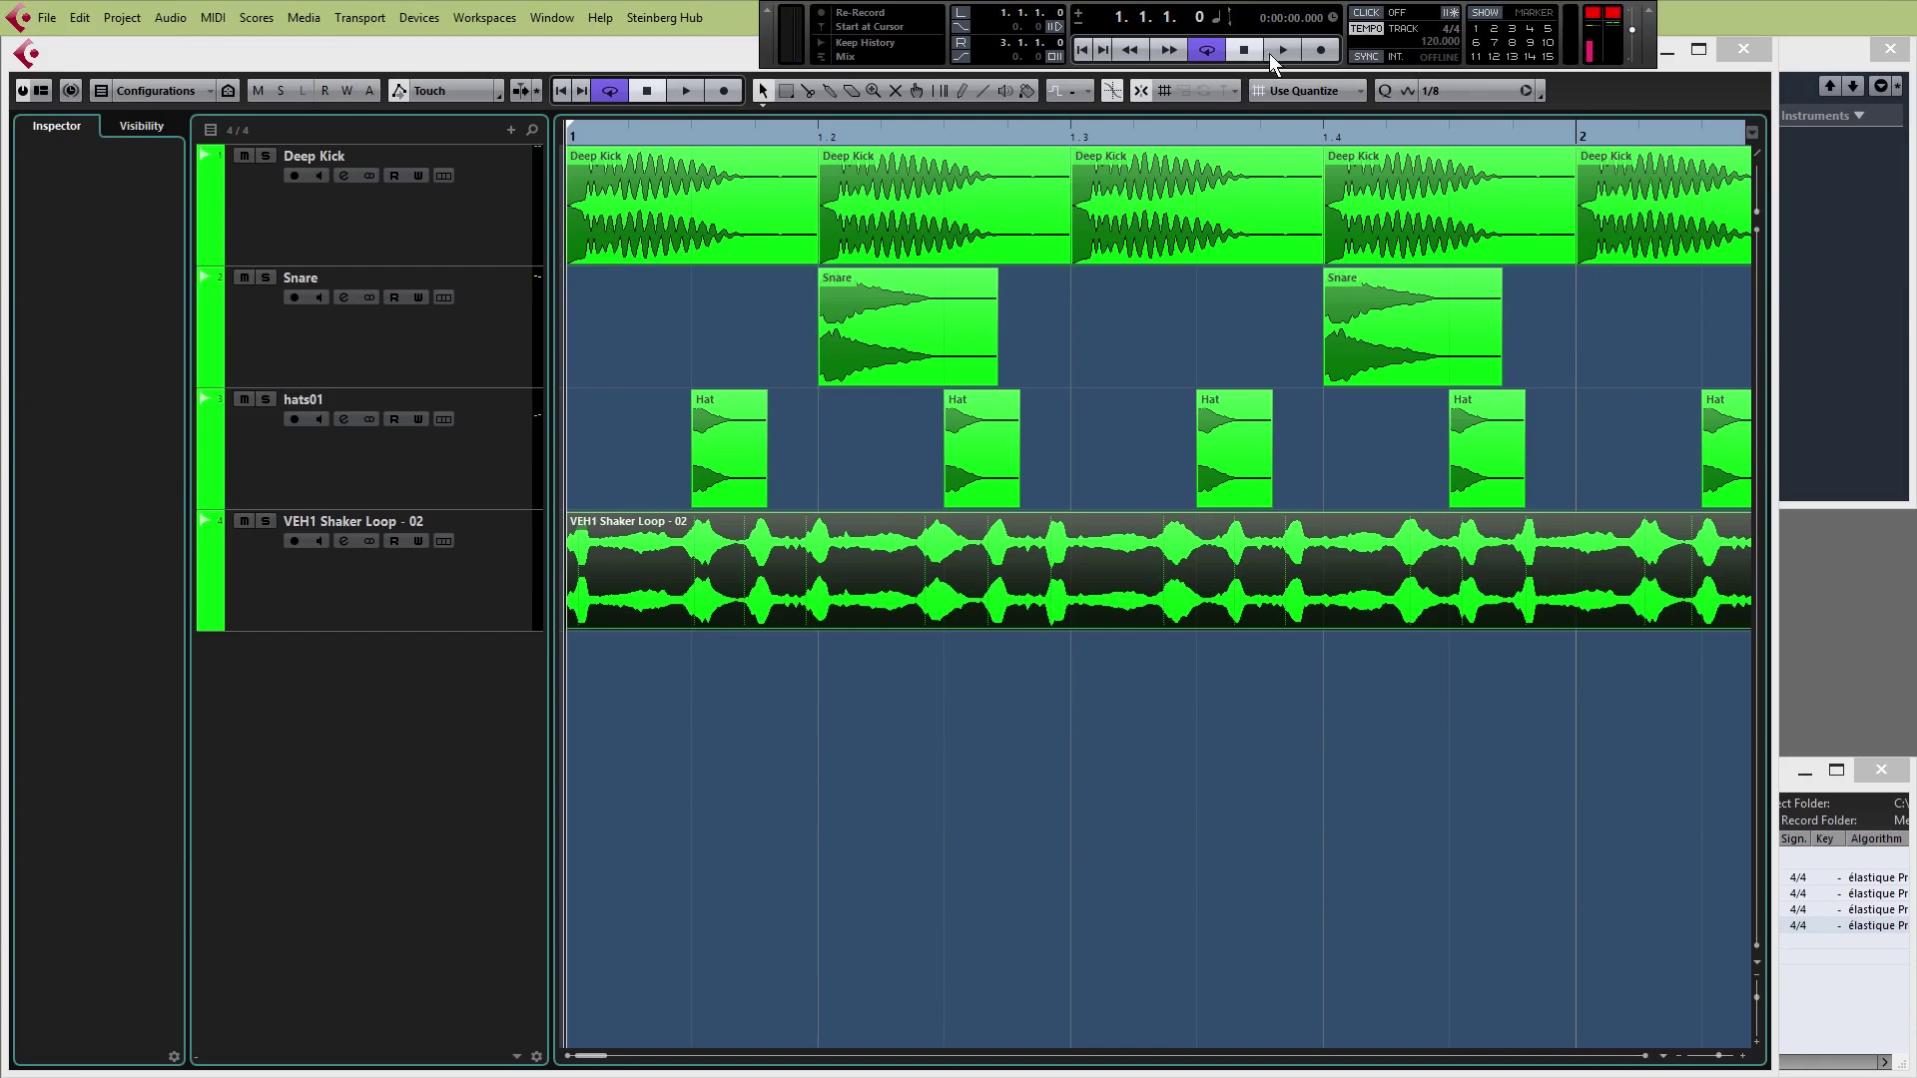
pyautogui.click(1278, 50)
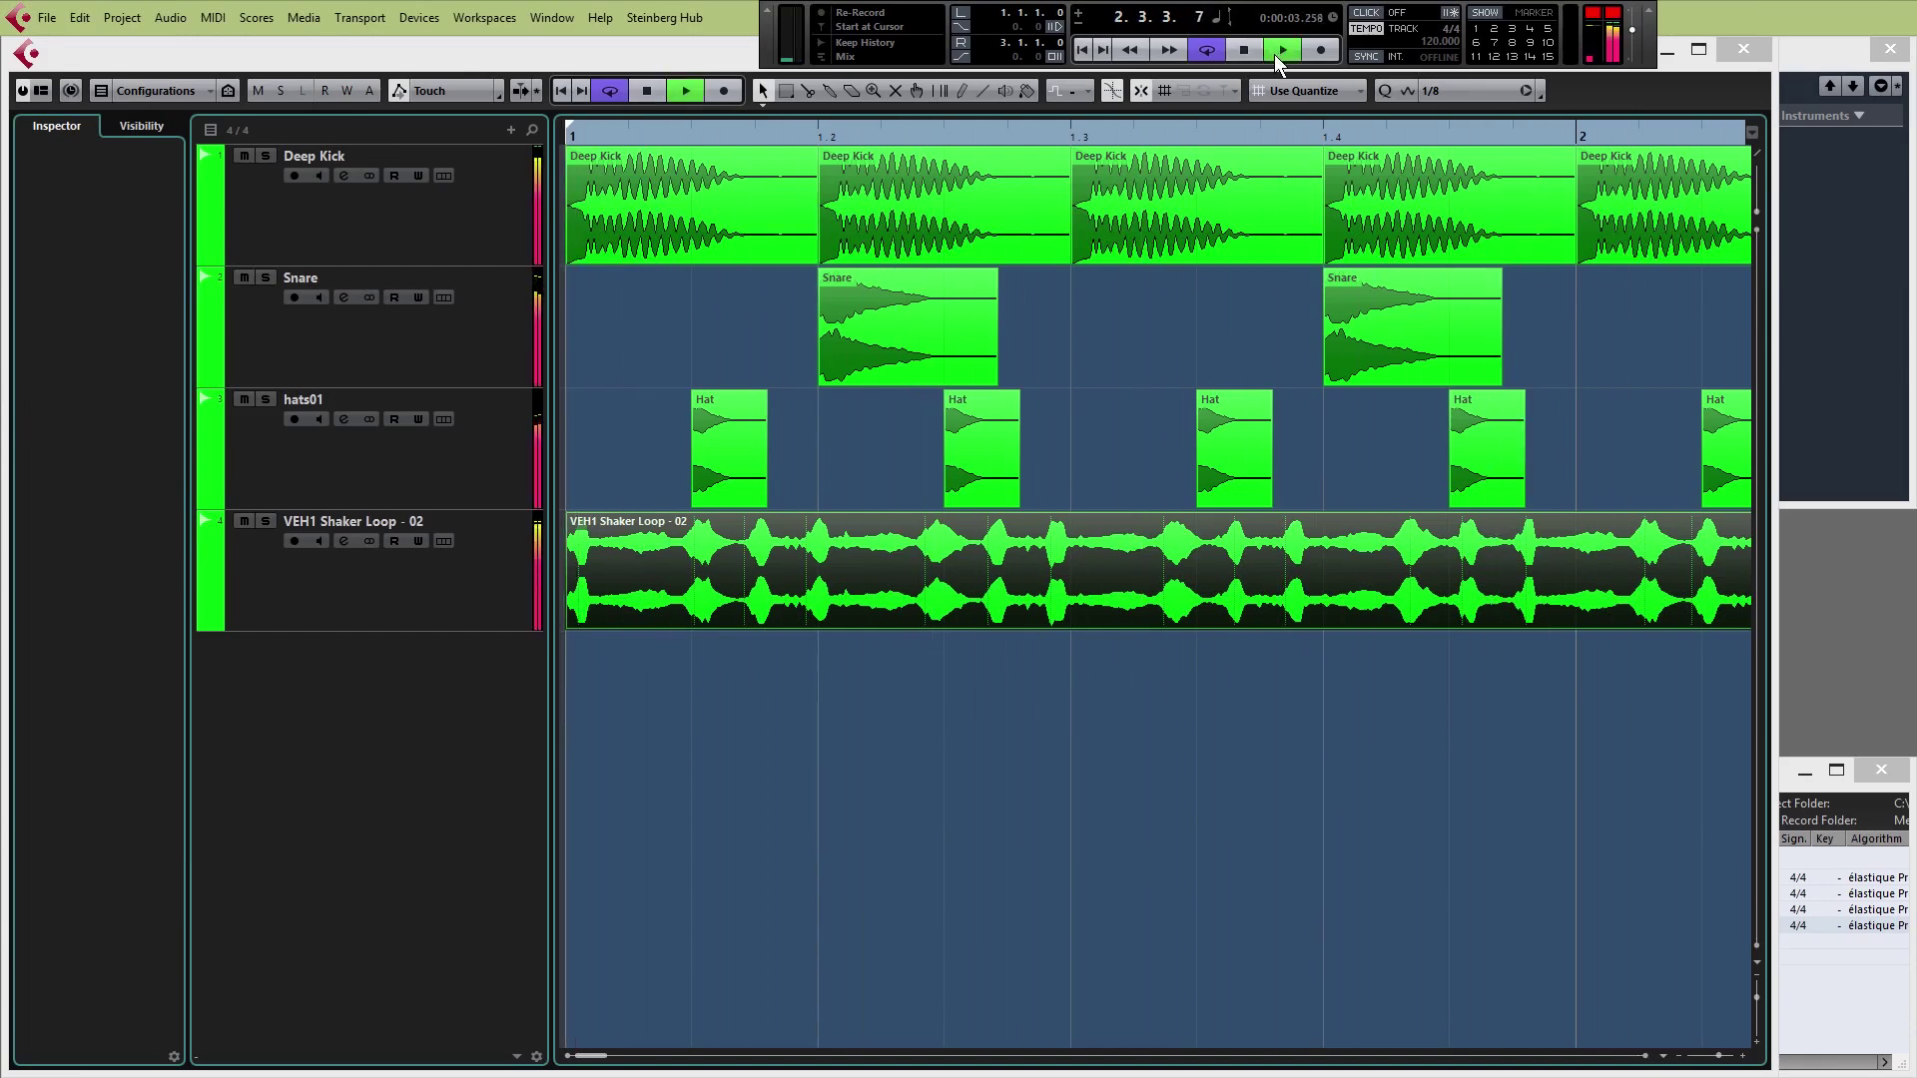
pyautogui.click(1274, 53)
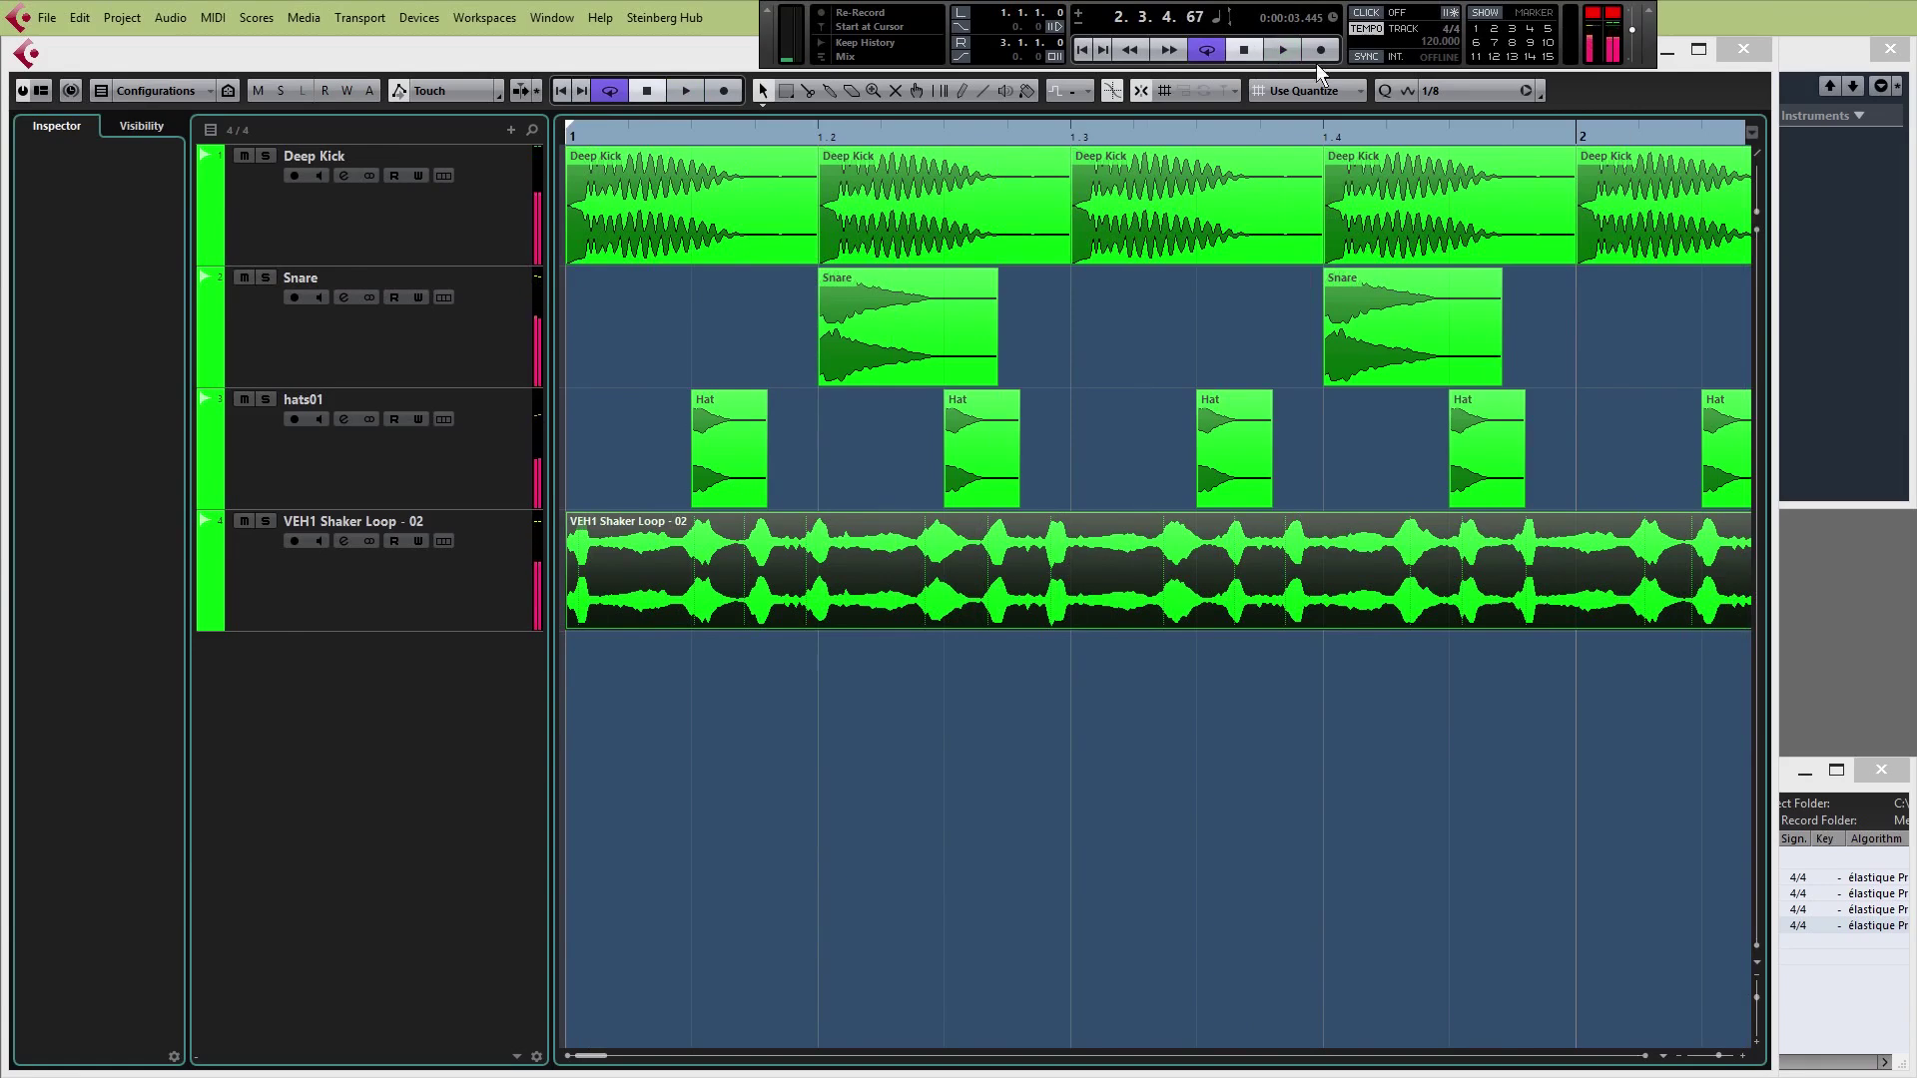
# Enable Musical Mode for VEH1 Shaker Loop - 02 in the Pool, and audition the beat from the start in the project window
pyautogui.click(1818, 956)
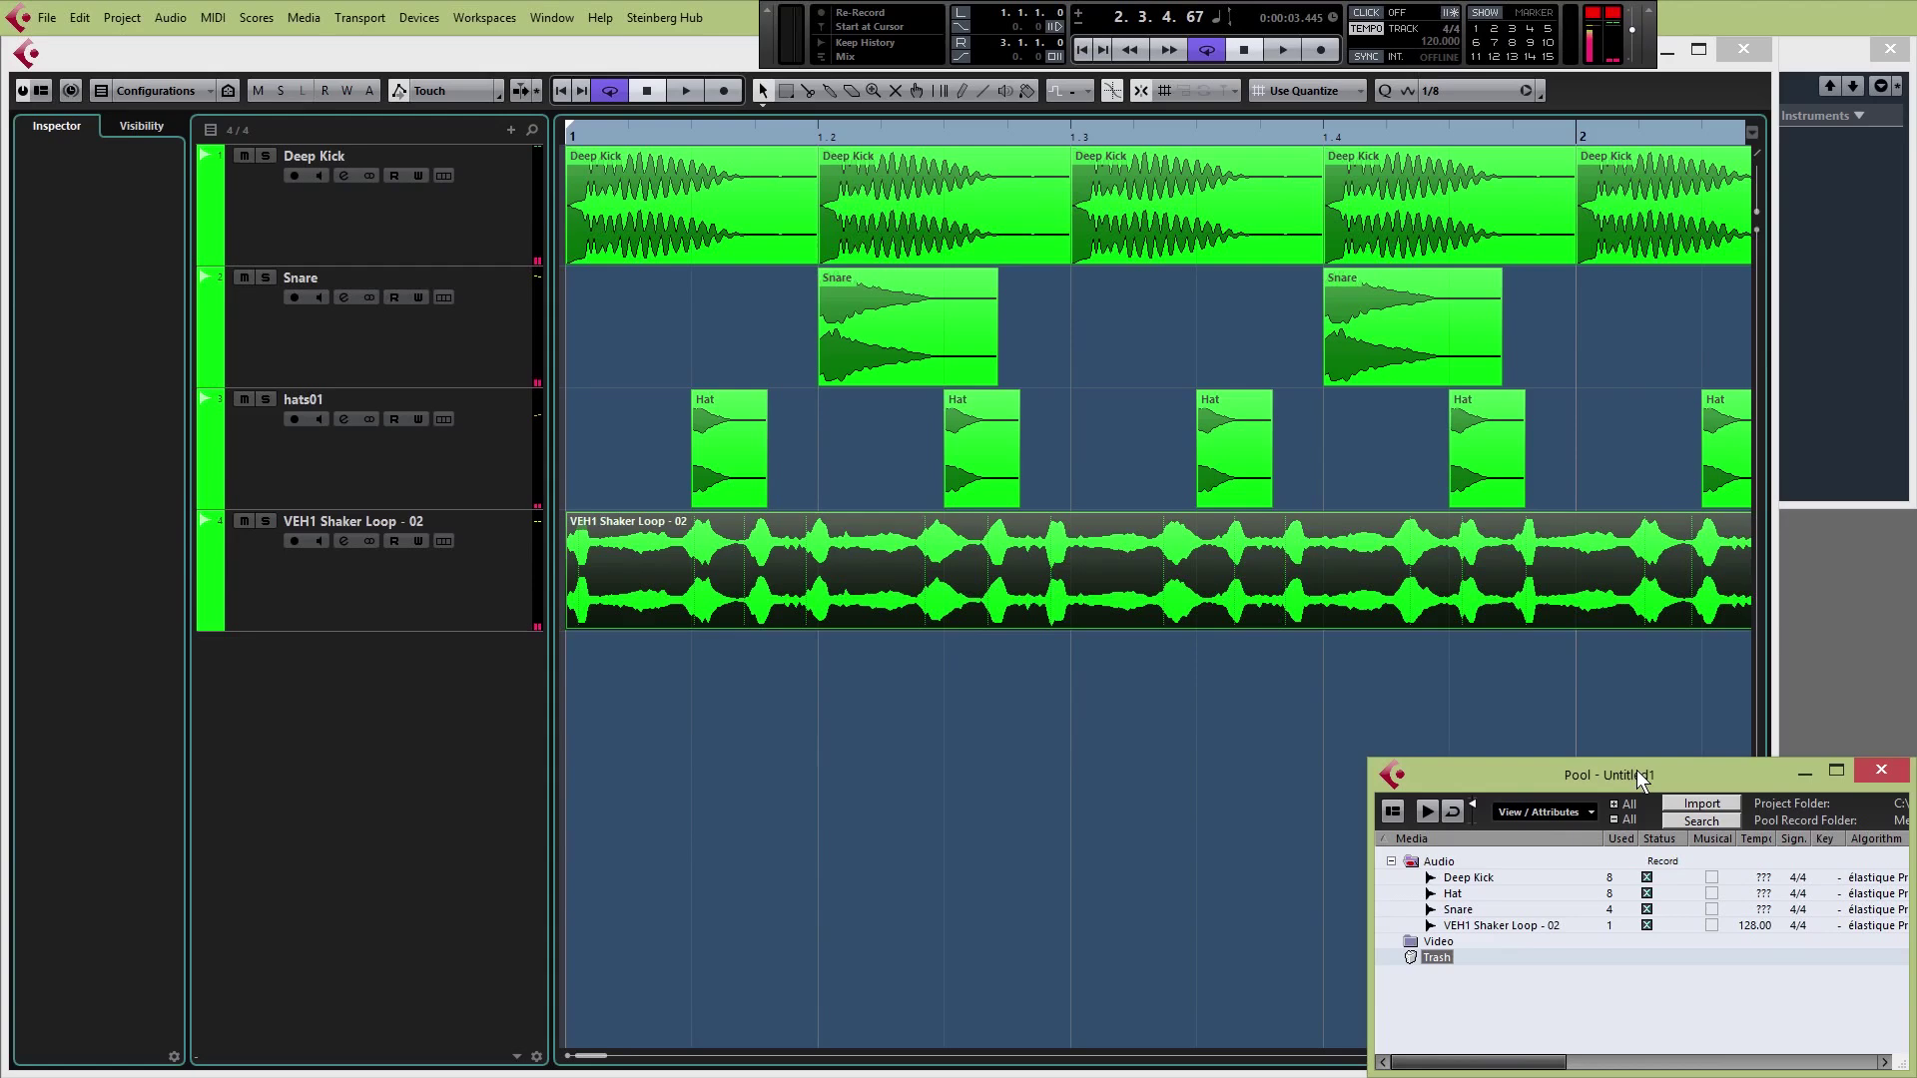
pyautogui.click(1495, 926)
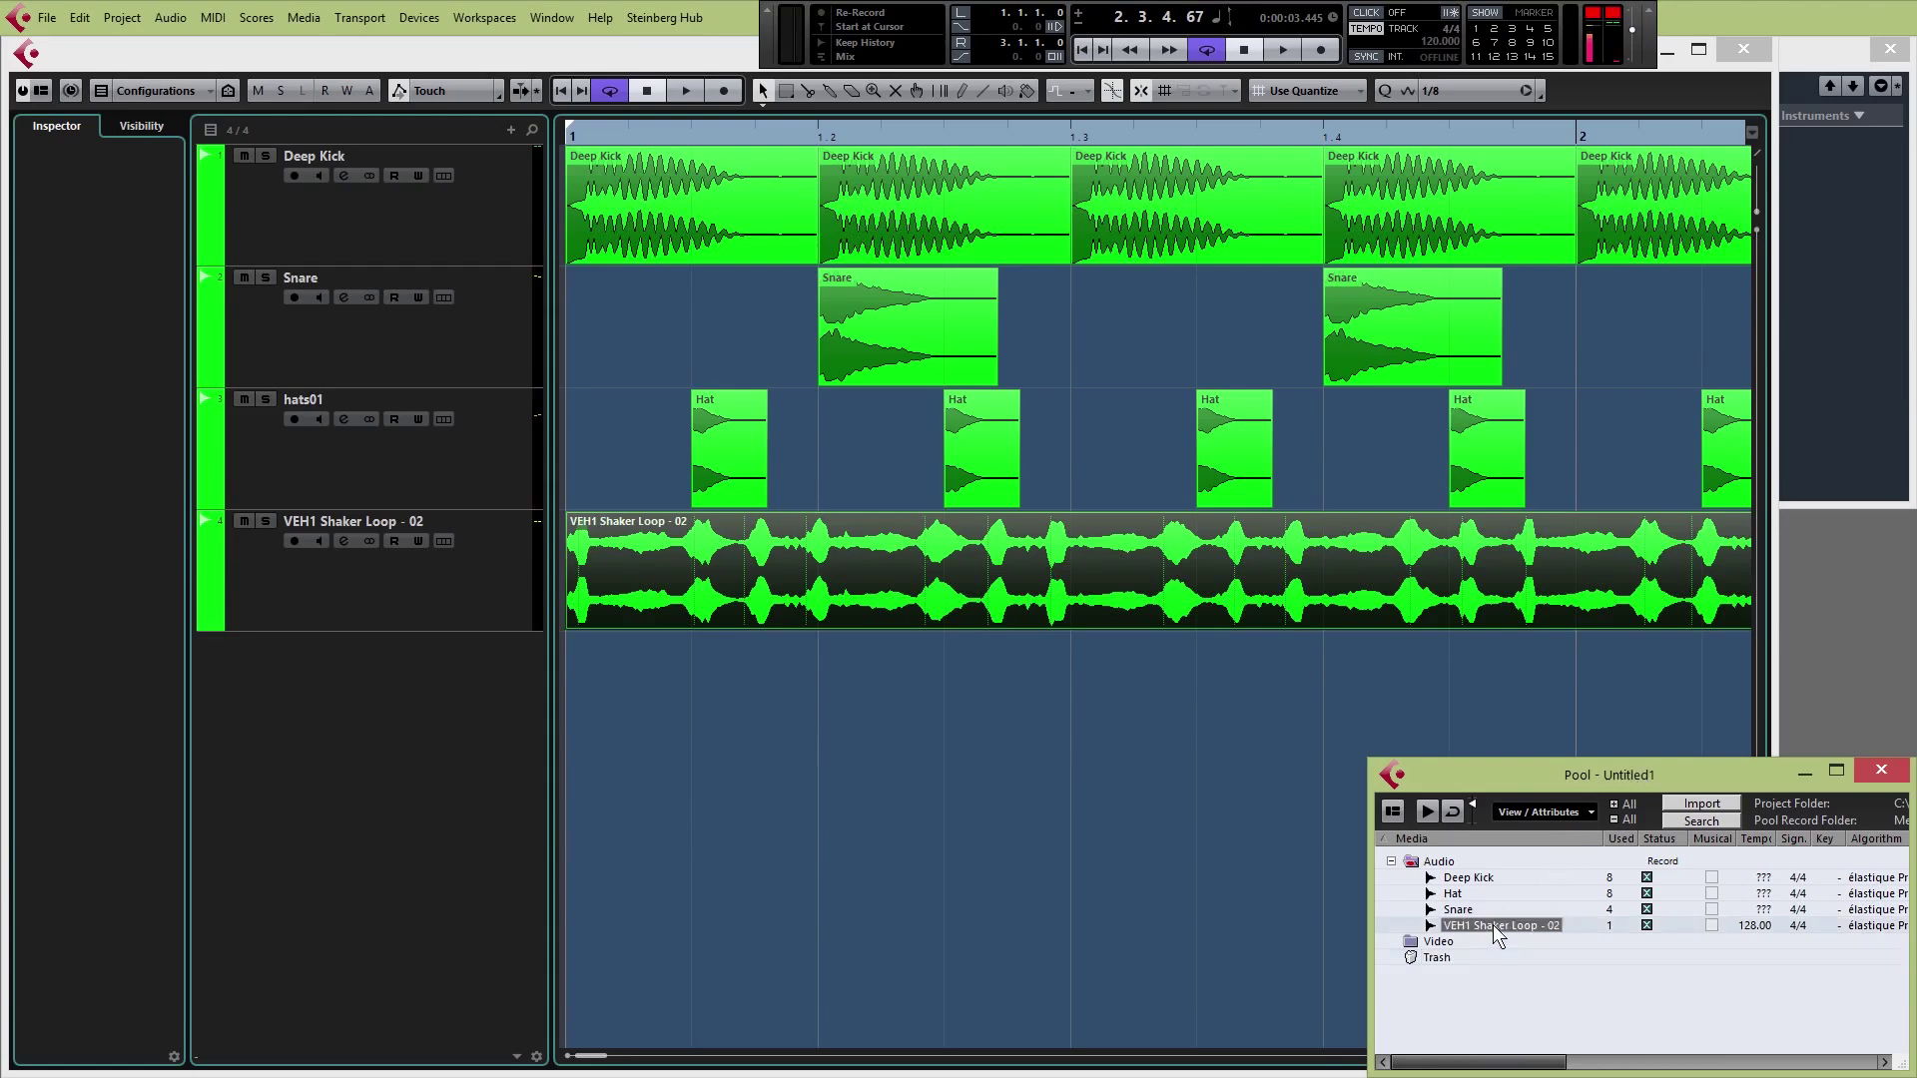
pyautogui.click(1712, 925)
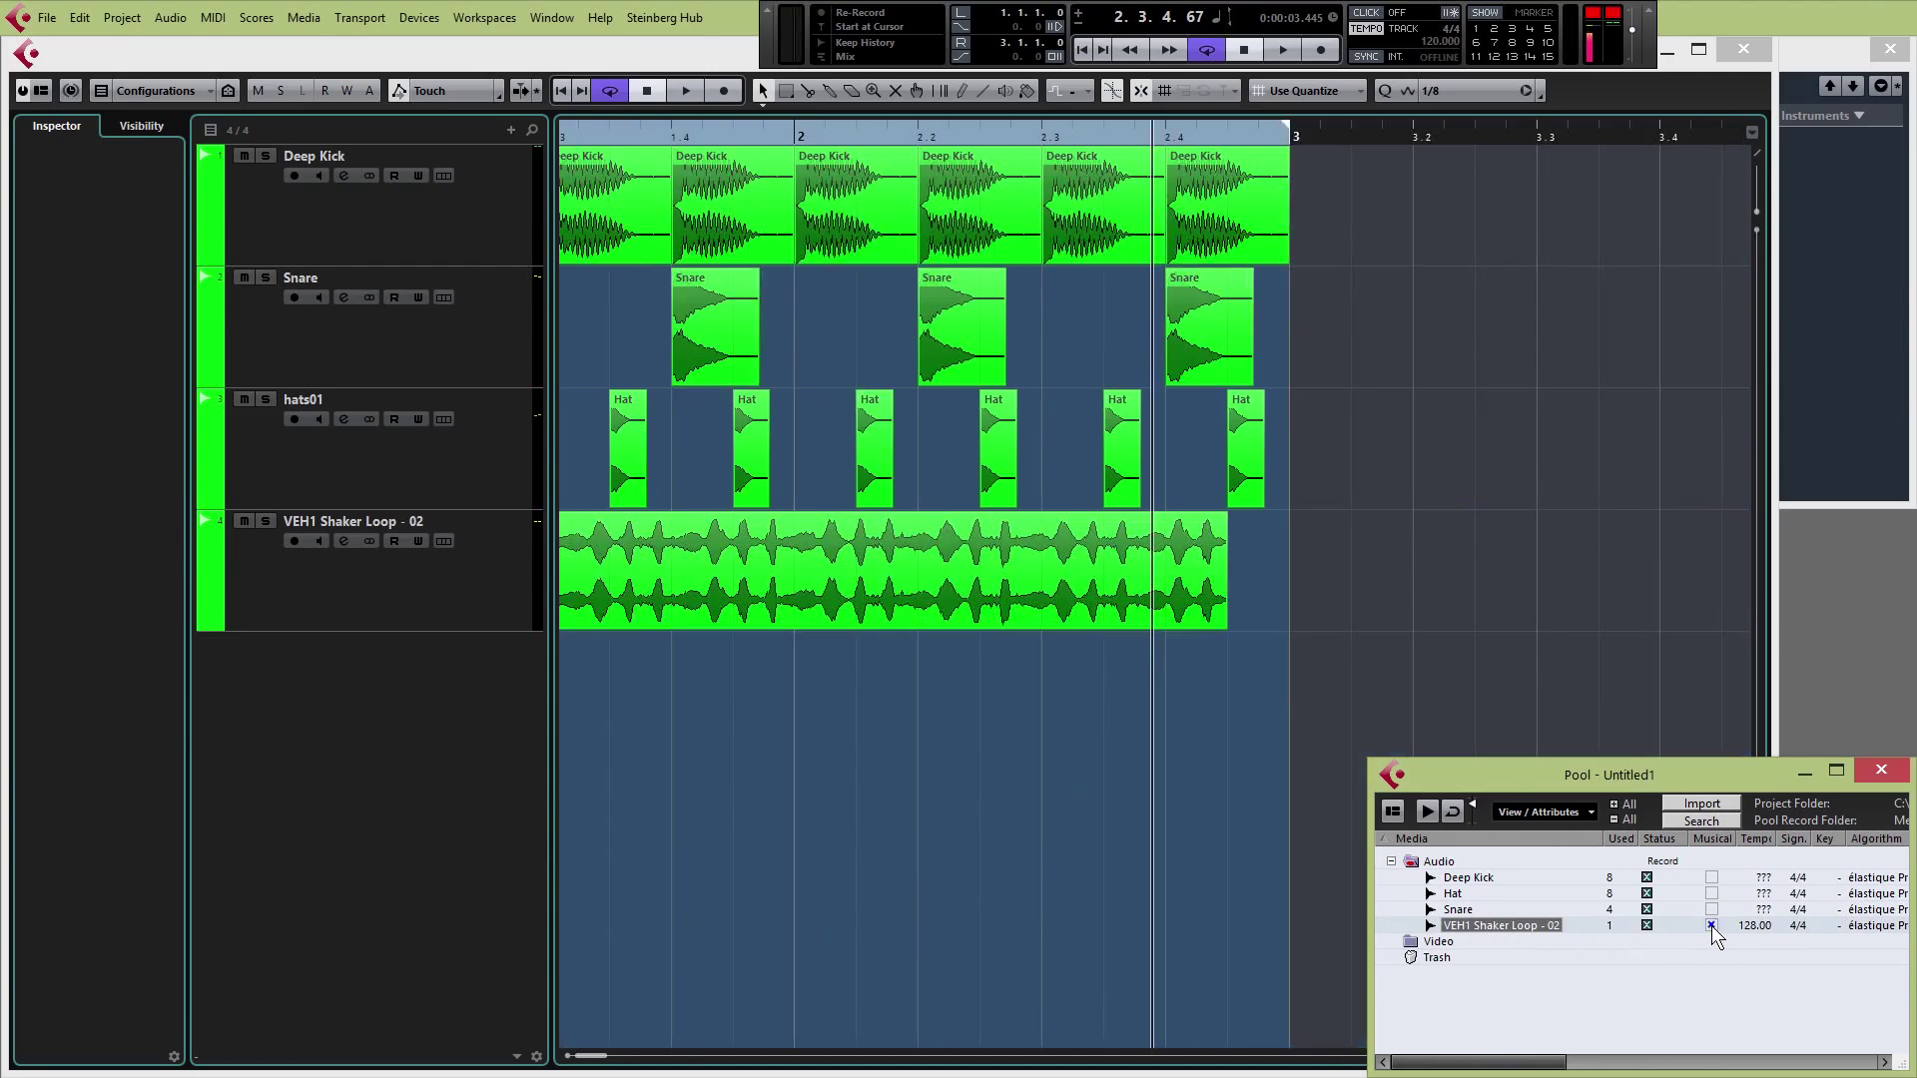
pyautogui.click(1078, 737)
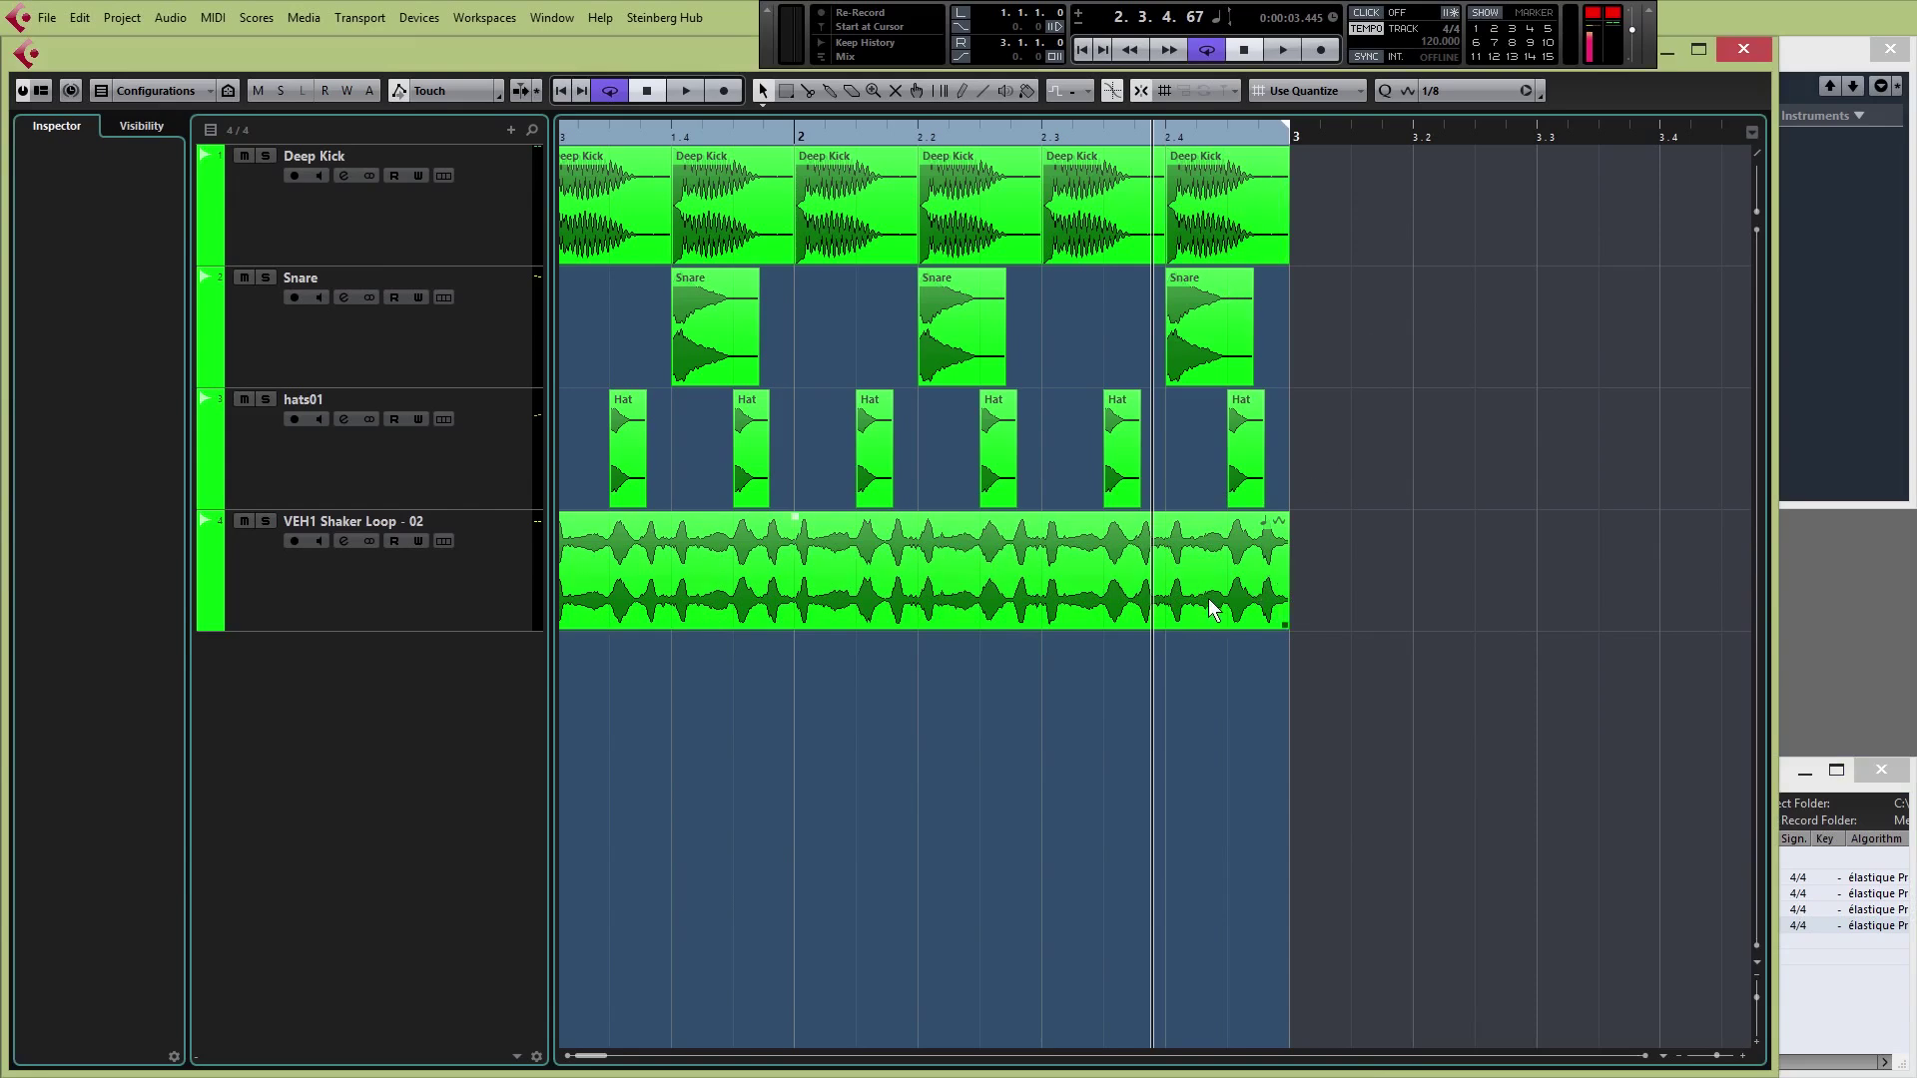
pyautogui.click(1081, 51)
pyautogui.click(1284, 51)
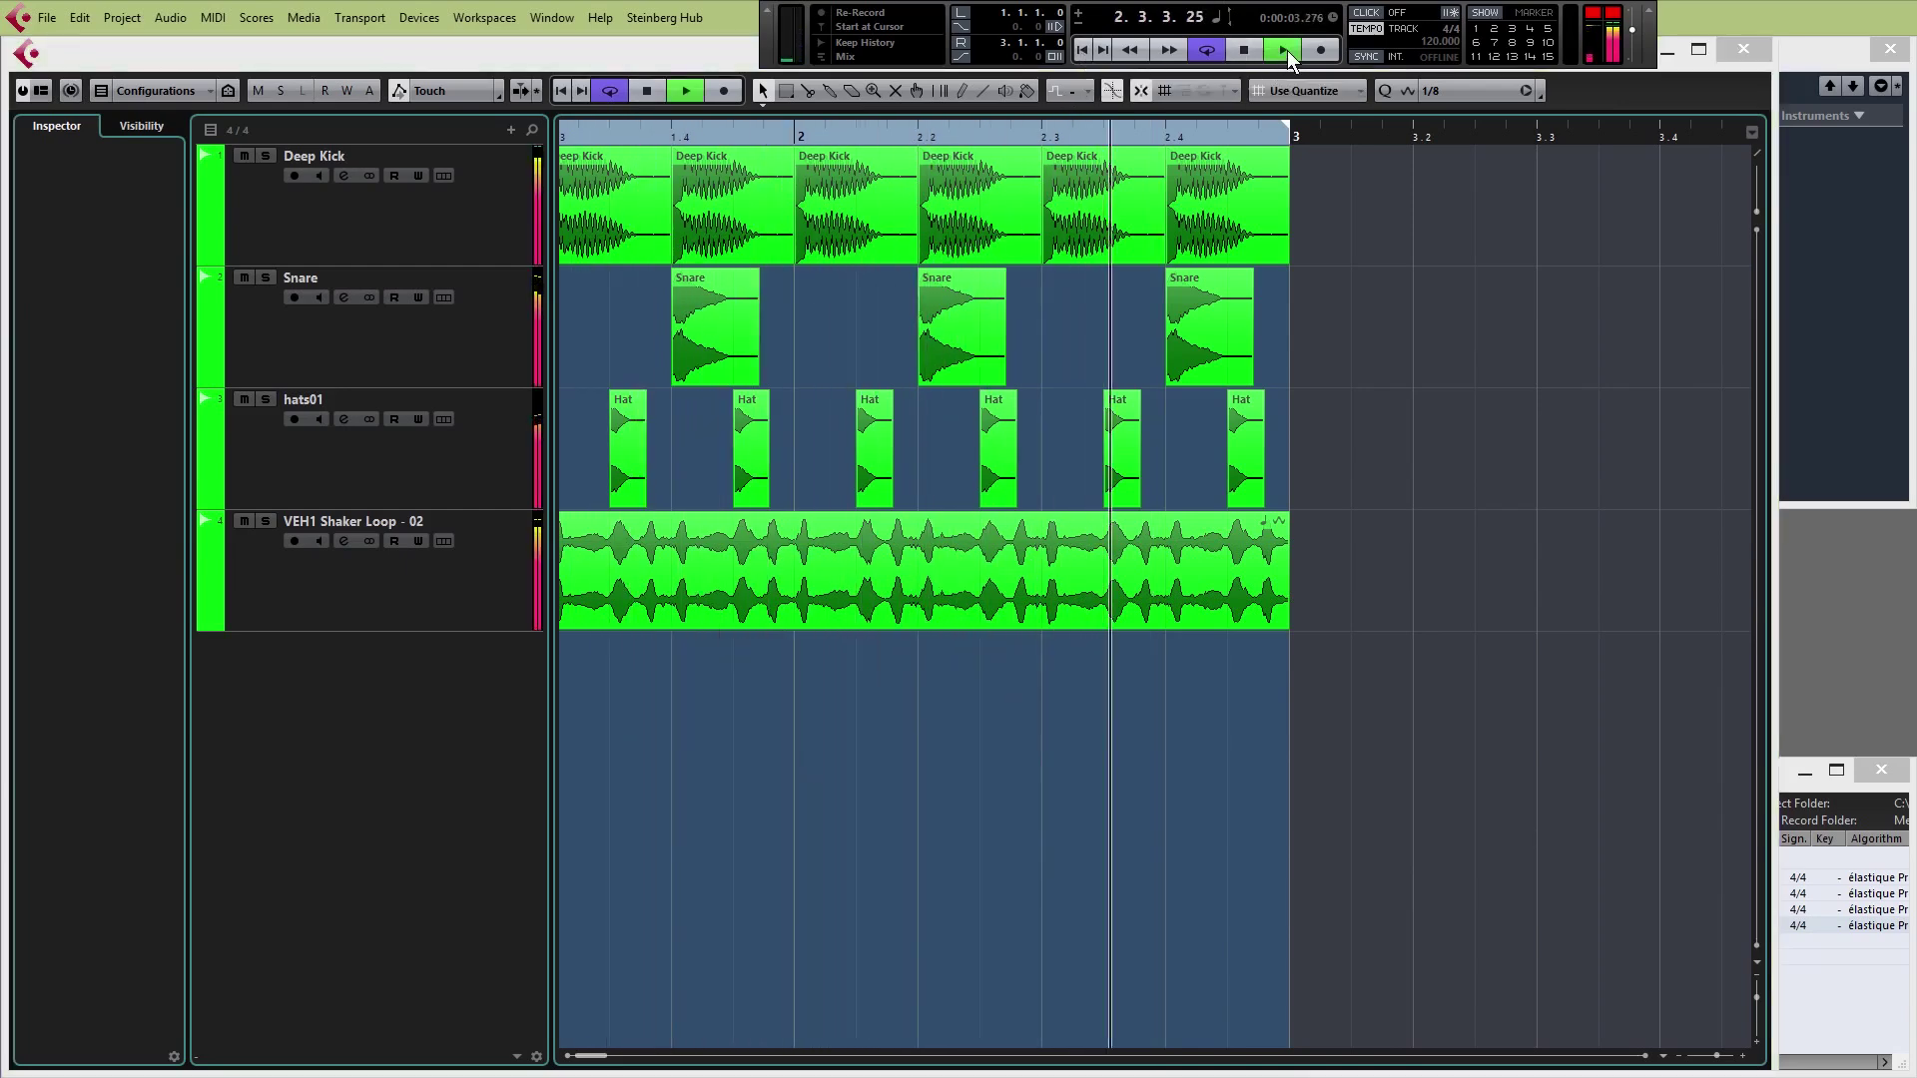
pyautogui.click(1284, 51)
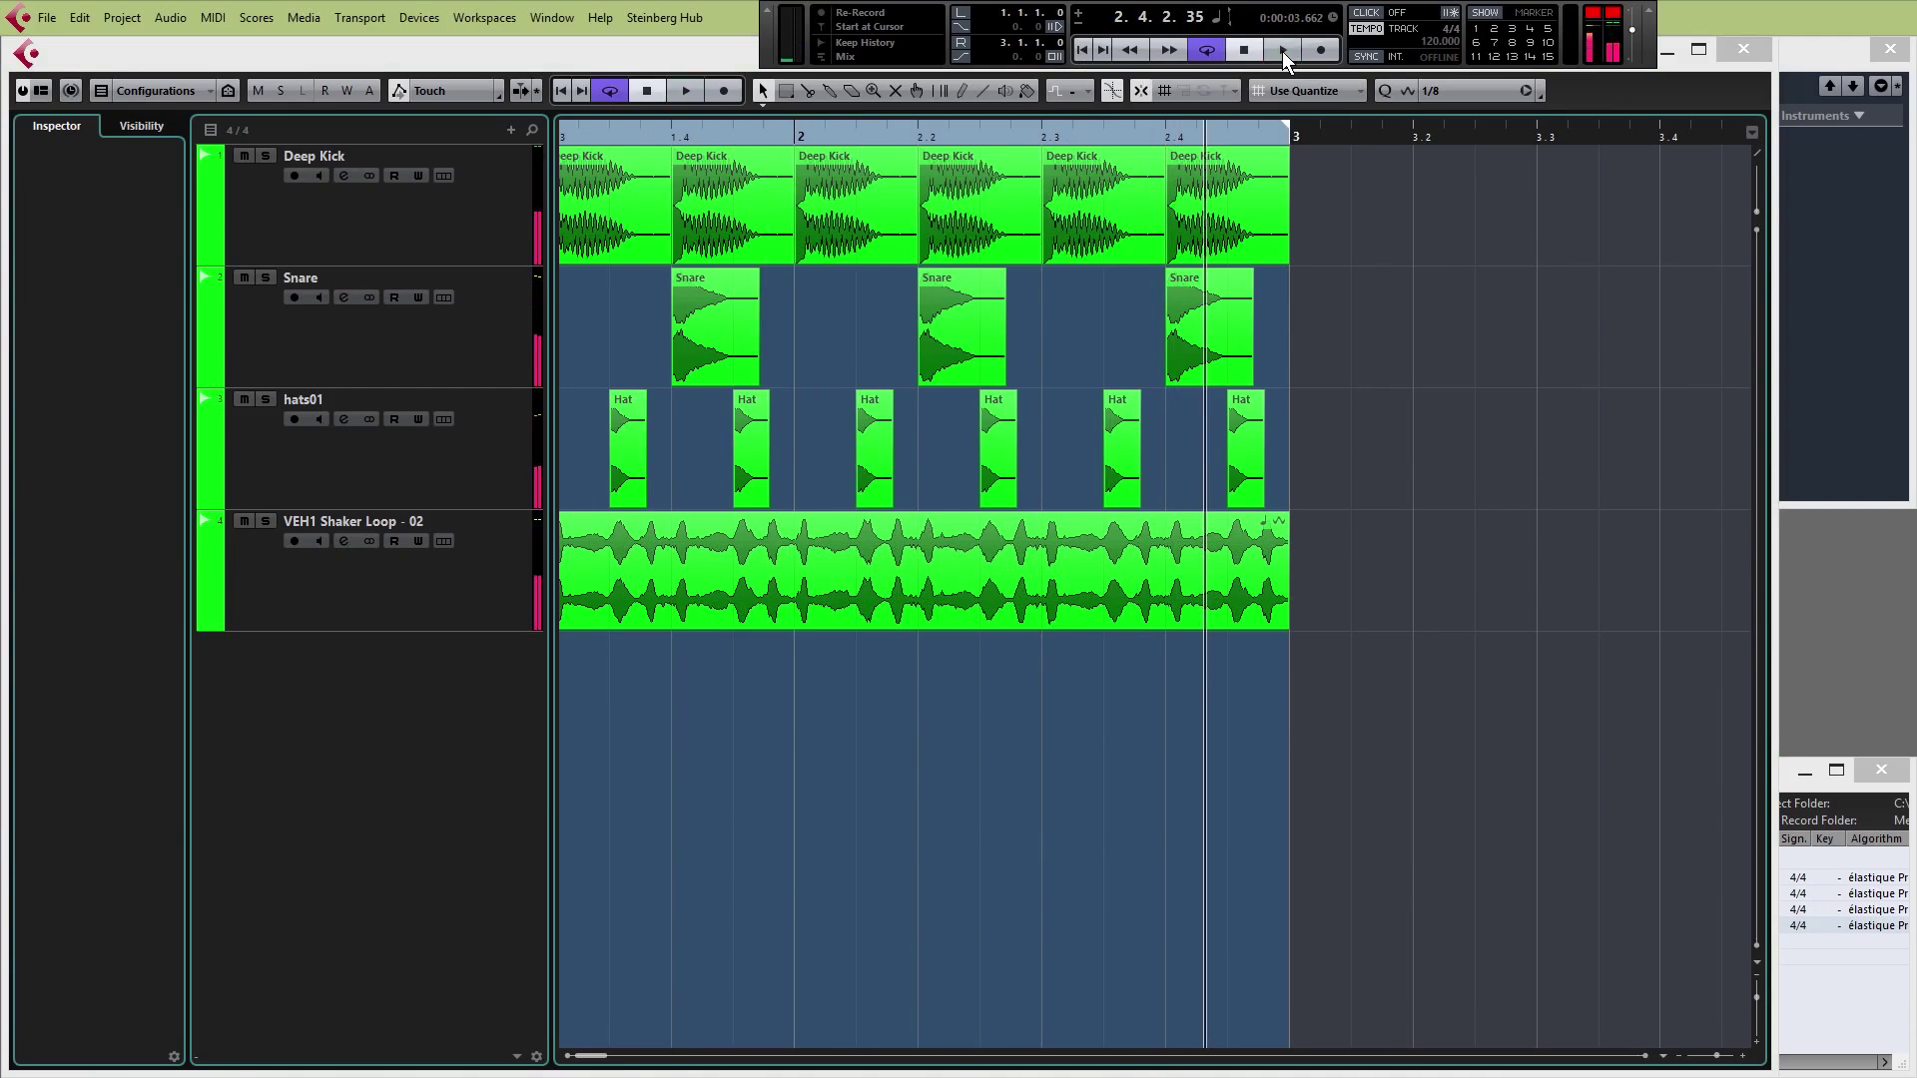